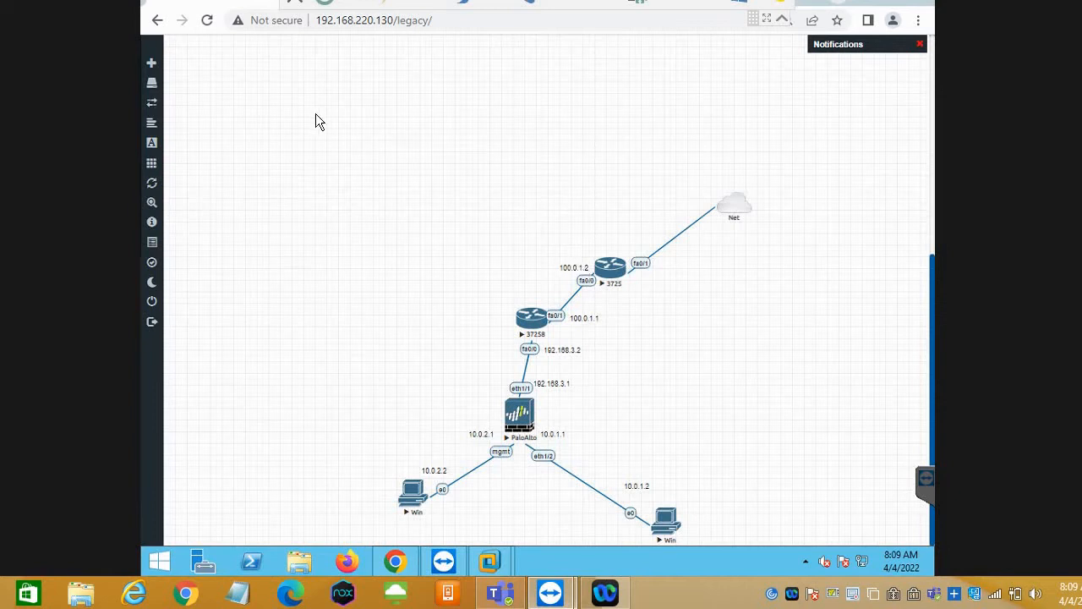
Open the PaloAlto firewall's console with ultravnc_wrapper, then move its displaced node back below the 192.168.3.1 label in the topology.
mouse_move(156, 63)
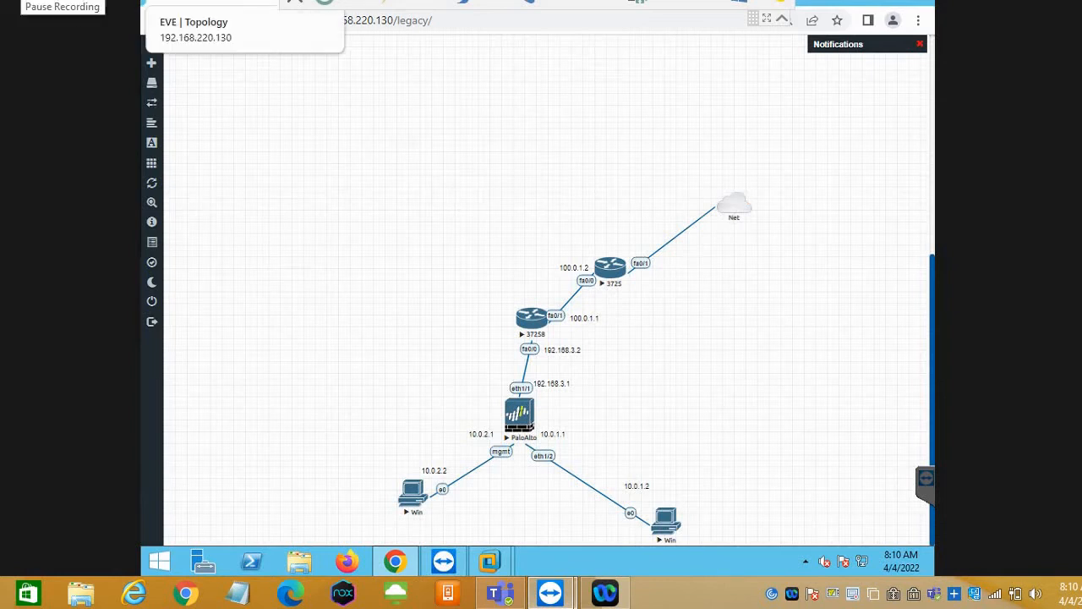
left_click(522, 416)
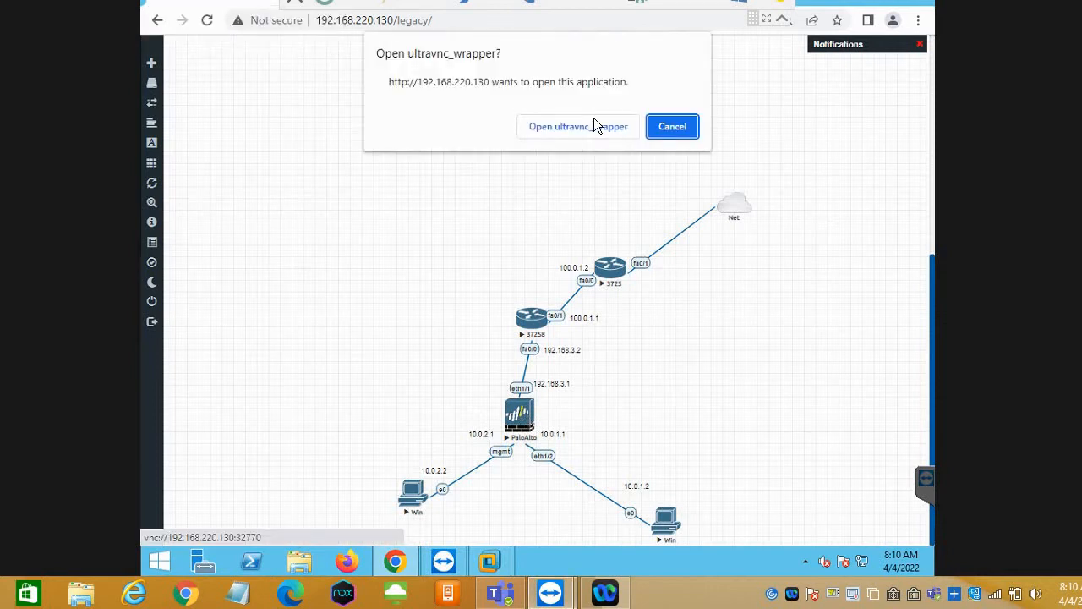
left_click(589, 122)
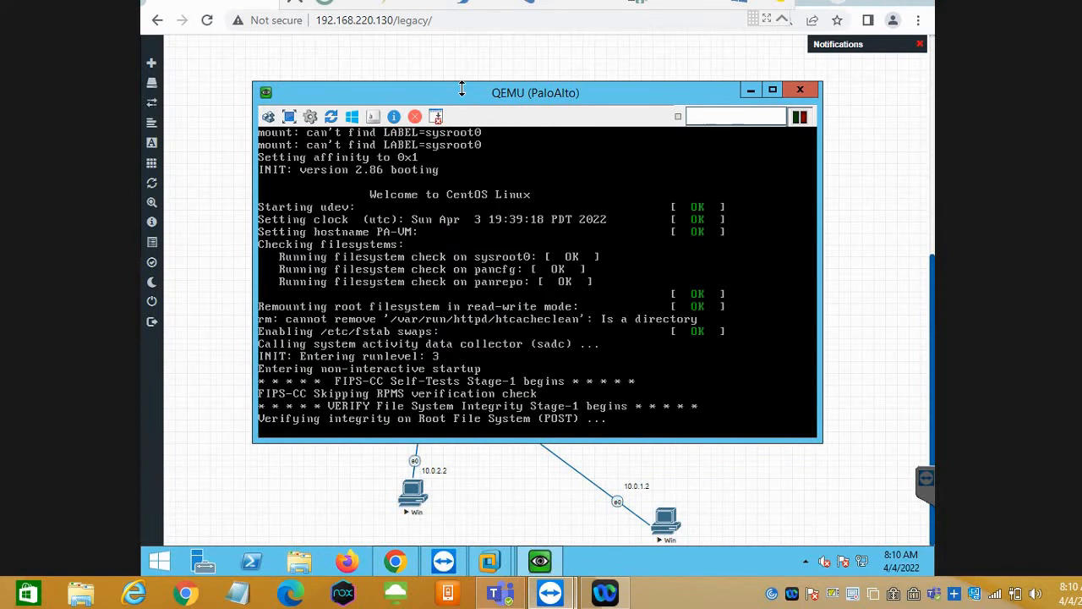
left_click_drag(462, 88, 796, 76)
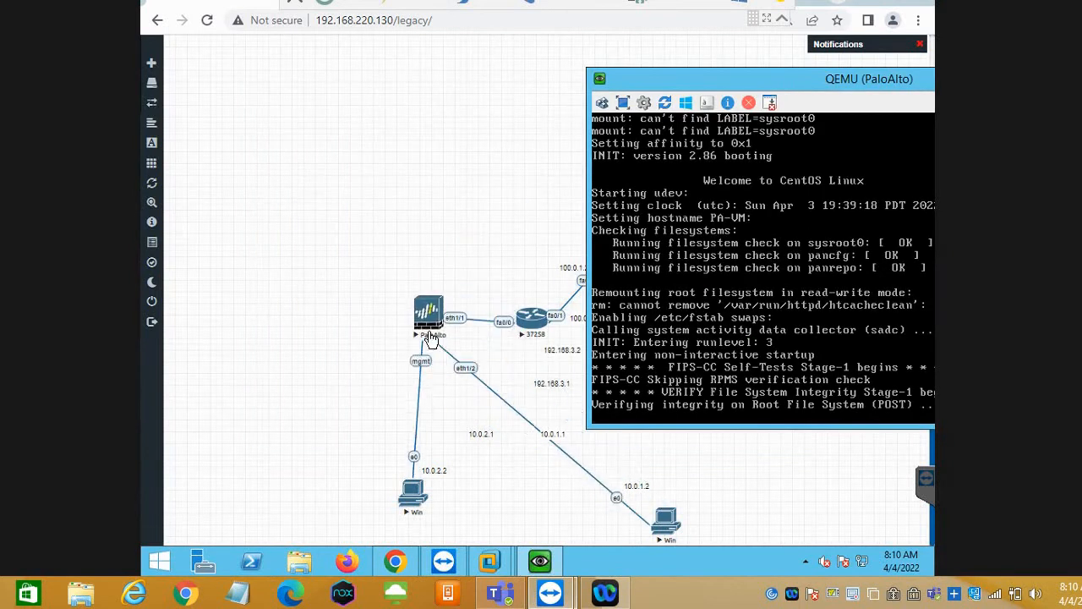
left_click_drag(431, 339, 521, 416)
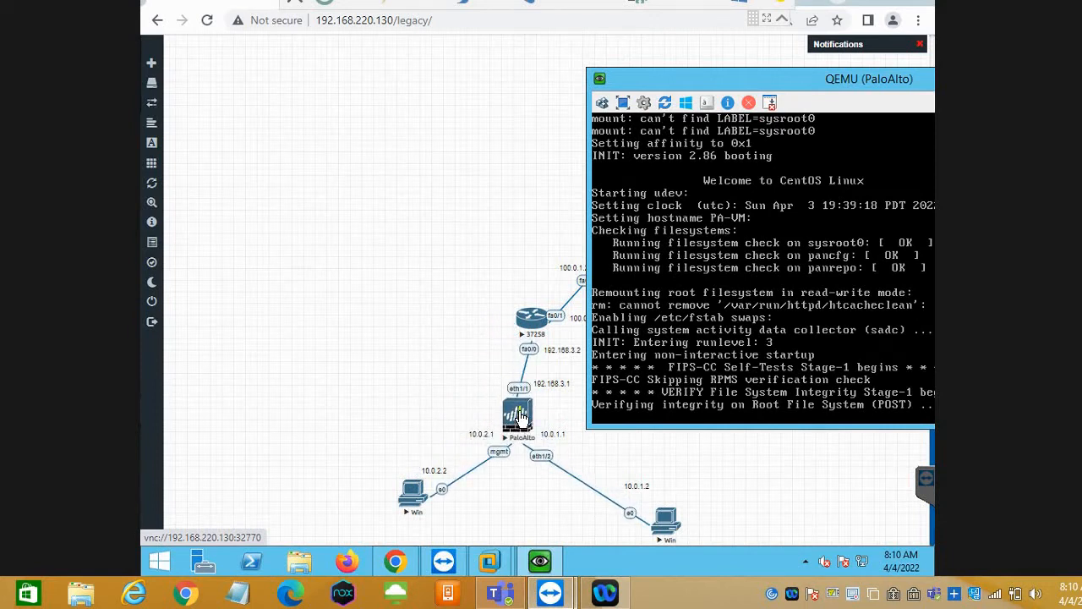
Bring the PaloAlto console back to the front and enlarge it to fill the screen to check the boot output.
left_click(521, 416)
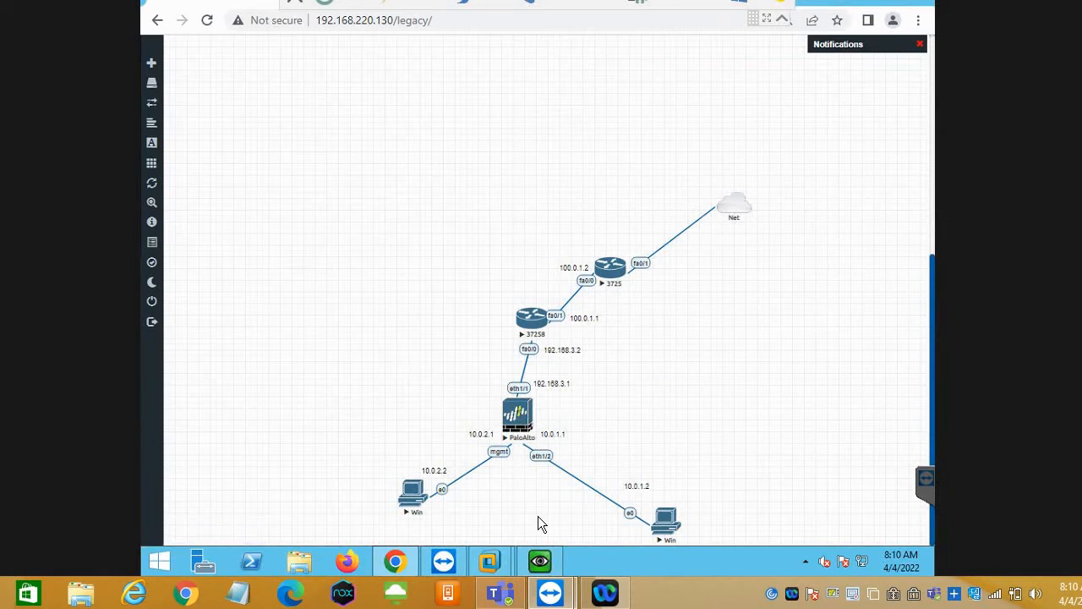
left_click(540, 561)
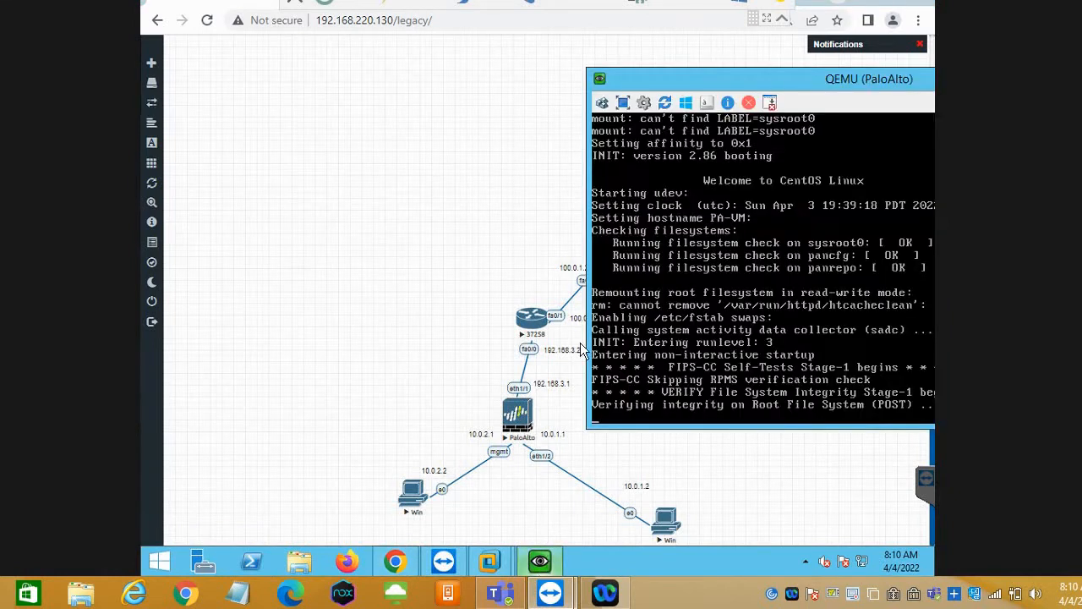
left_click_drag(717, 82, 398, 62)
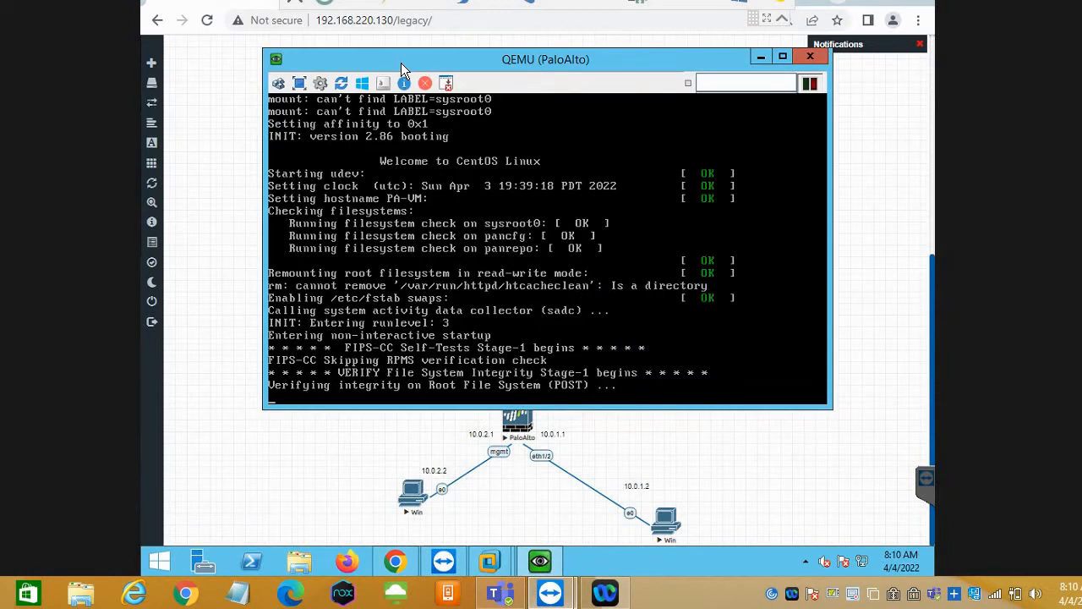
double_click(401, 63)
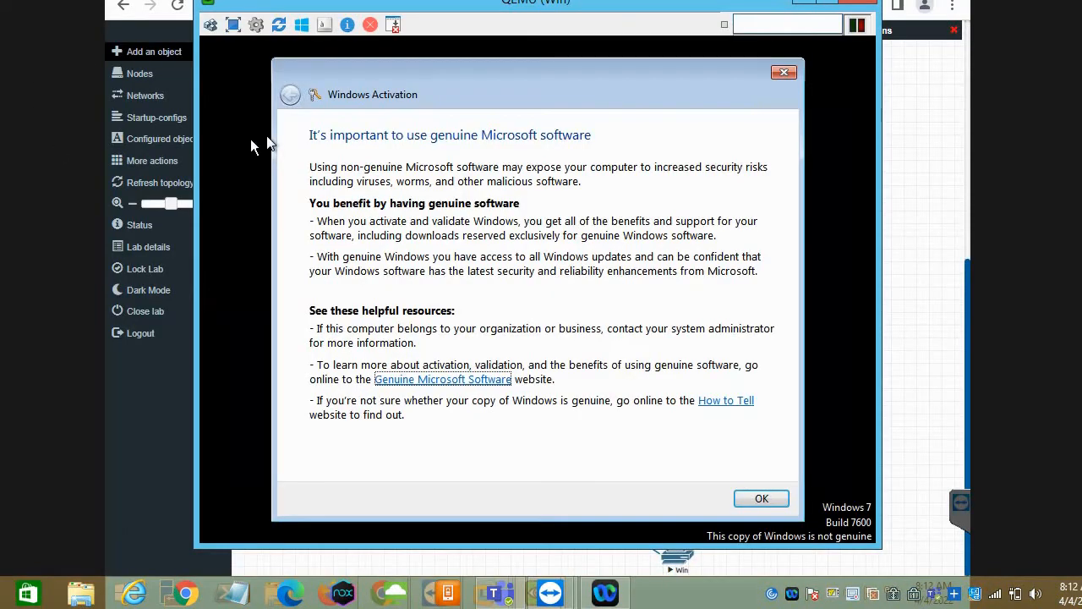
left_click(761, 499)
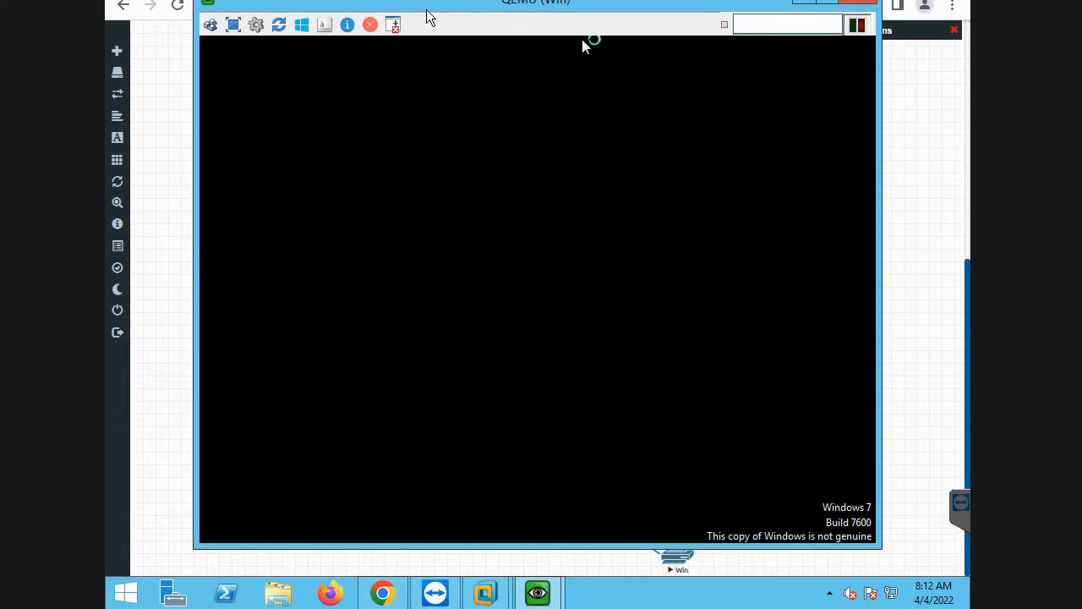
Reposition the Win node's console window so that its whole desktop and taskbar are in view.
left_click_drag(427, 17, 668, 26)
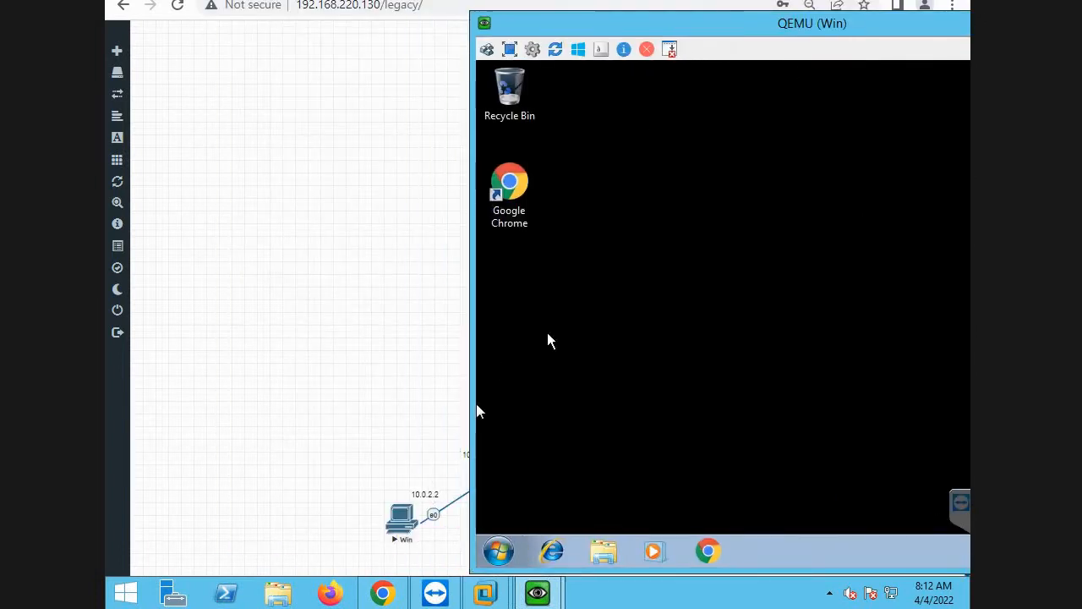
left_click_drag(596, 24, 376, 2)
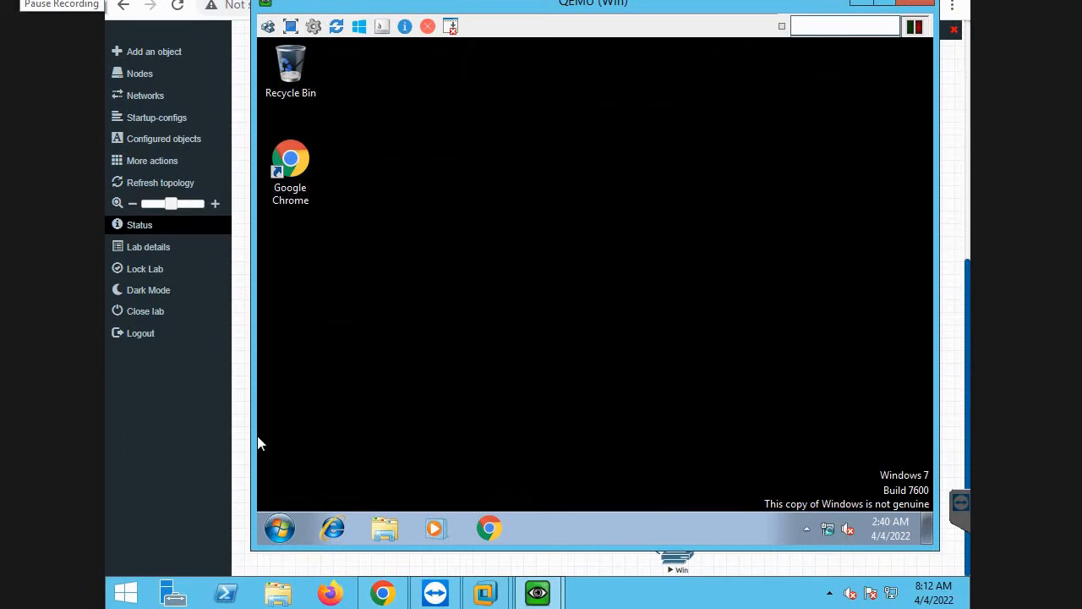
Try to run ncap.cpl from the Windows 7 guest's program search, closing the search results window each time.
double_click(287, 533)
left_click(281, 529)
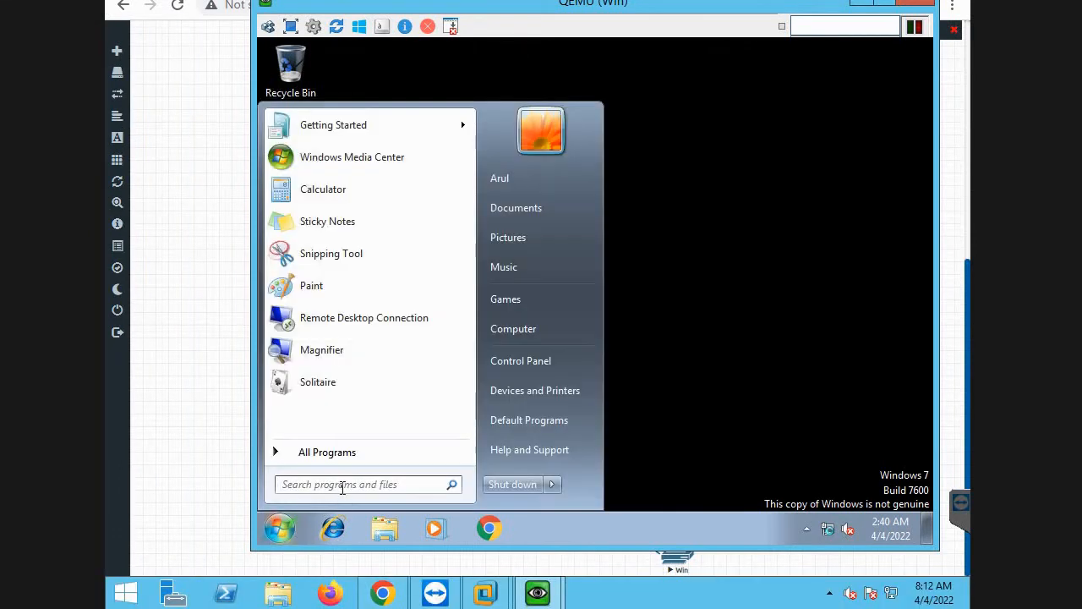
left_click(342, 483)
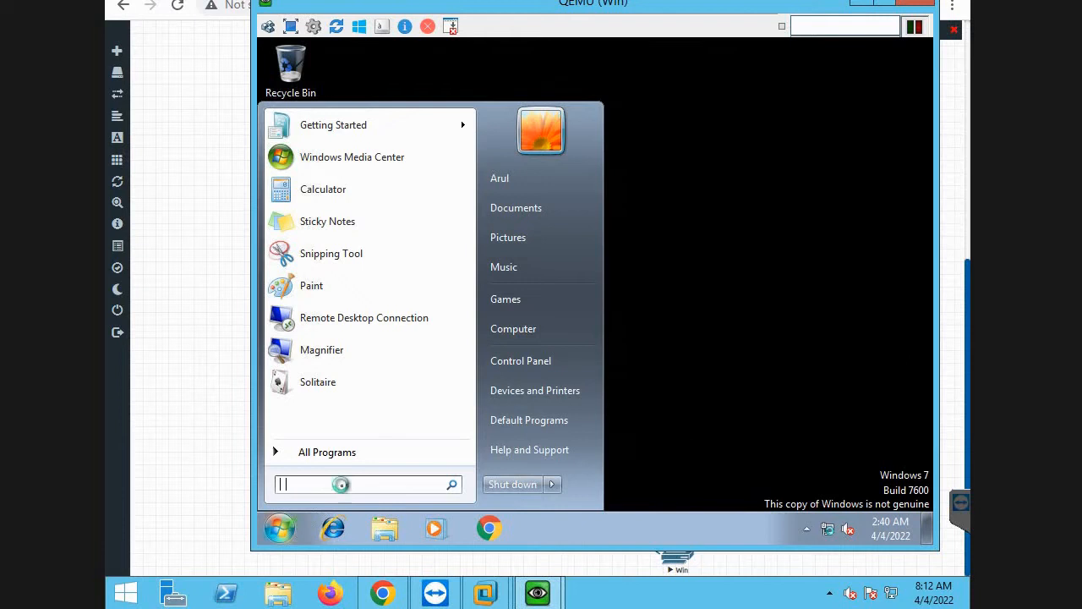
type("ncap.cpl")
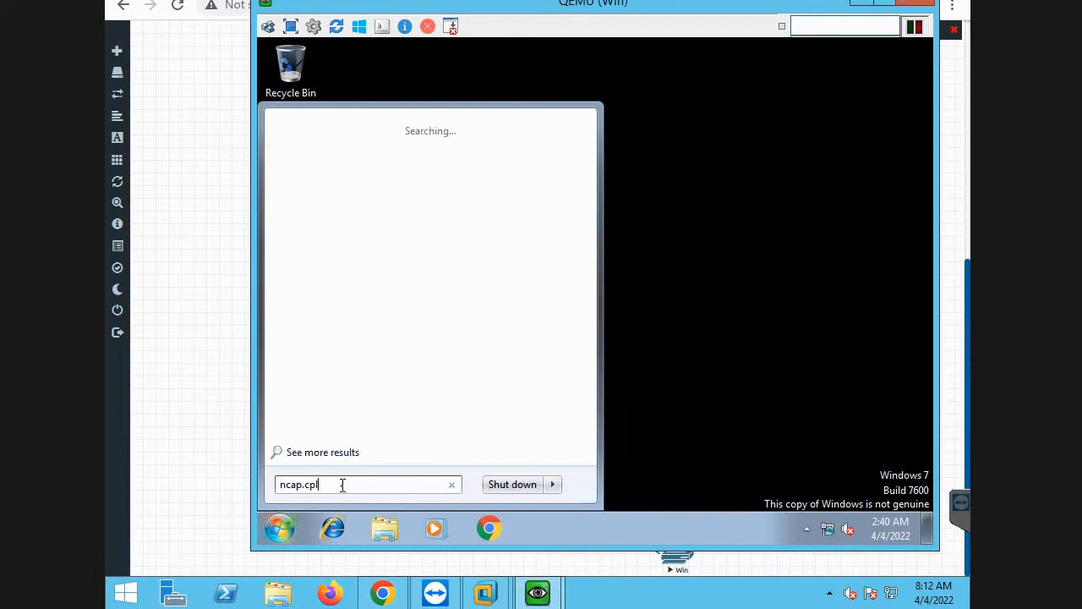
key("Return")
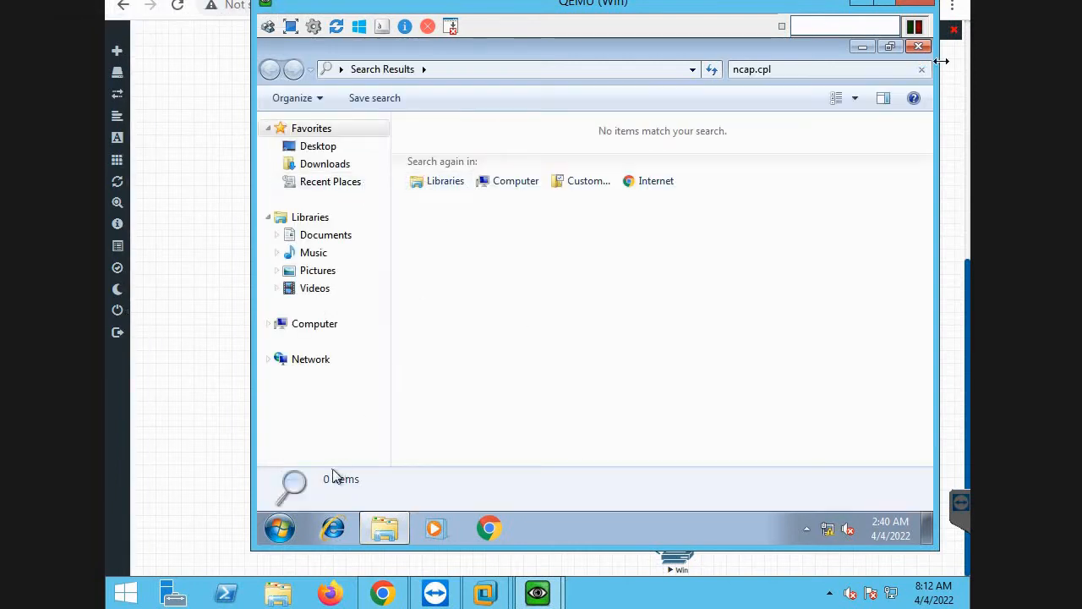
left_click(920, 47)
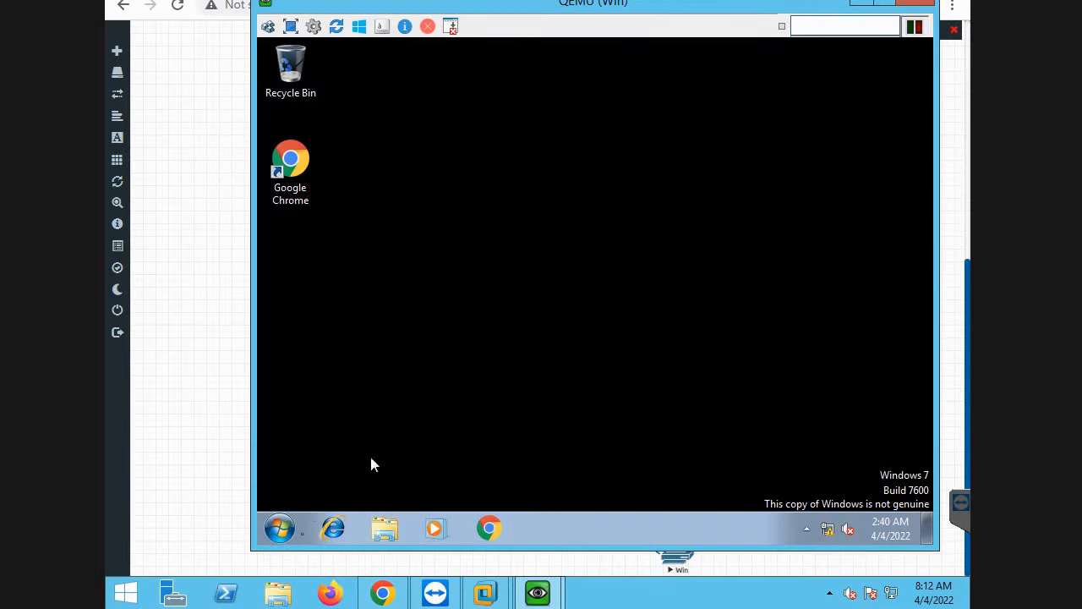
left_click(280, 528)
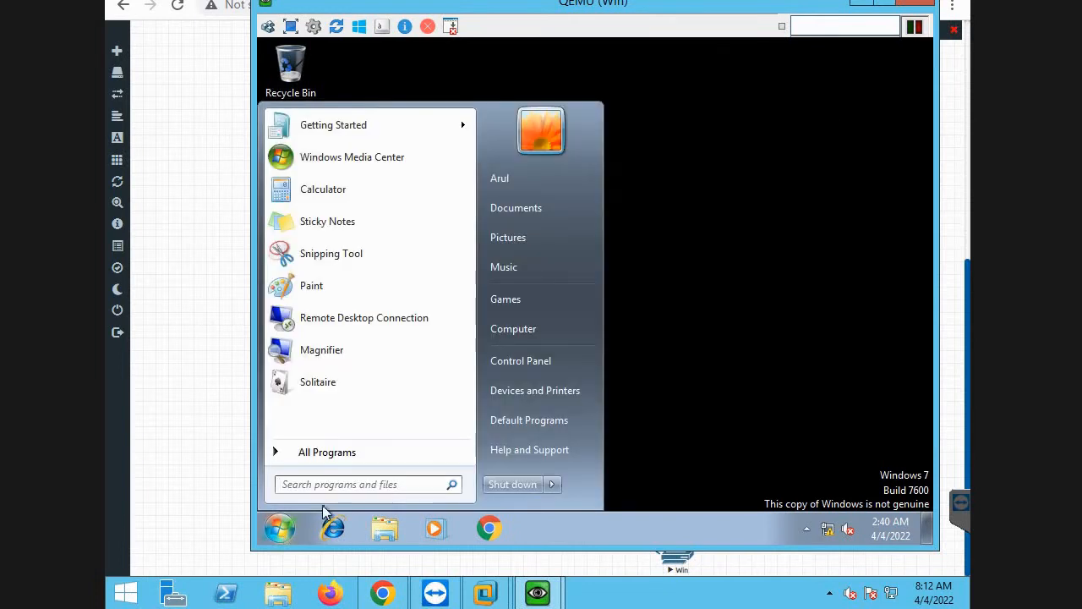
type("ncap.cpl")
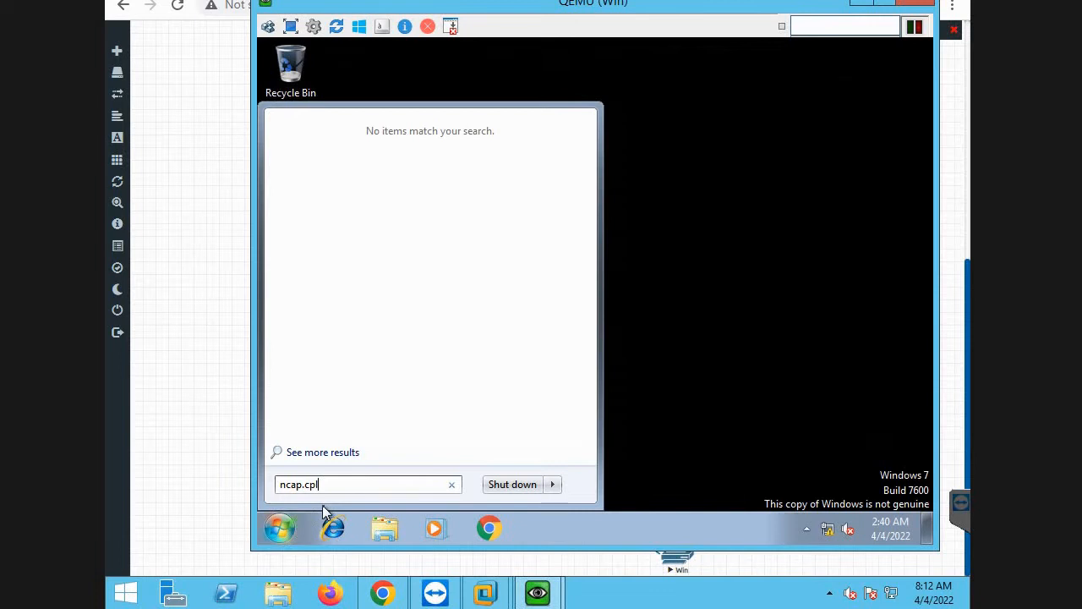
key("Return")
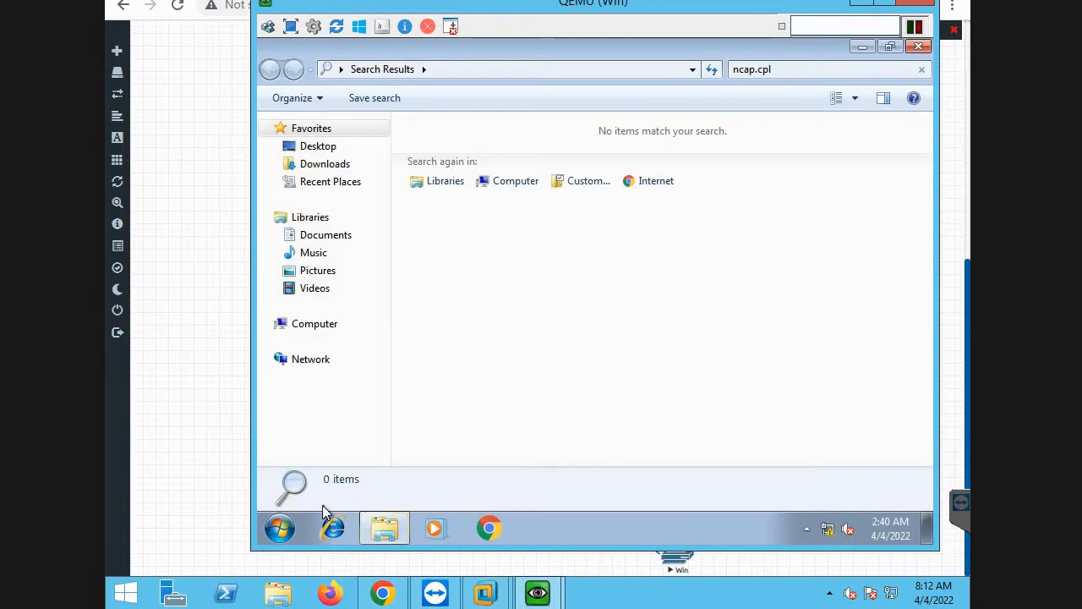
left_click(919, 47)
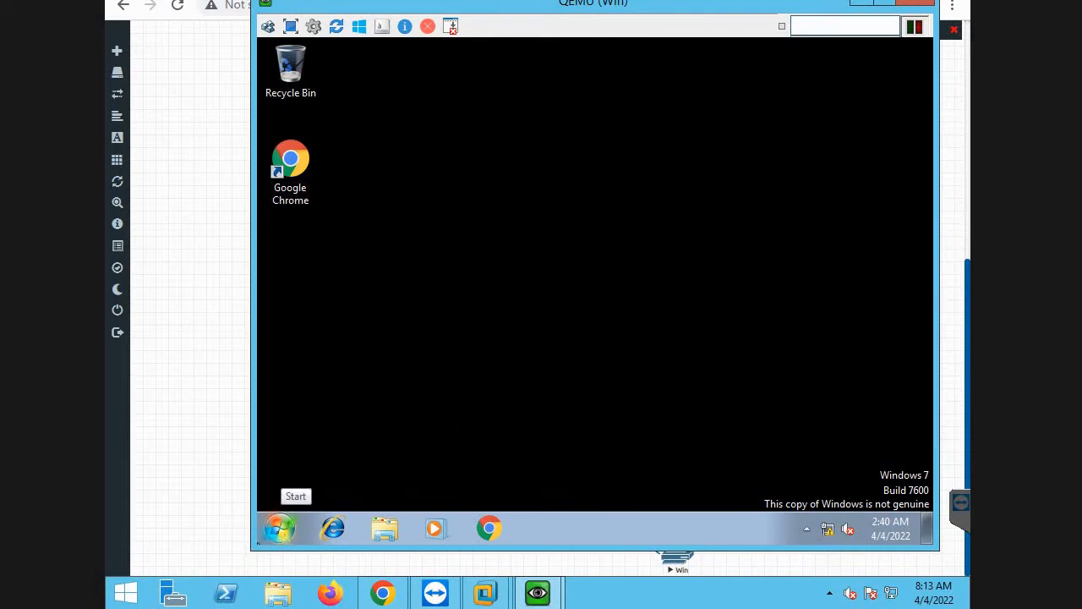
Open the Windows 7 guest's Network Connections by running ncpa.cpl.
left_click(279, 529)
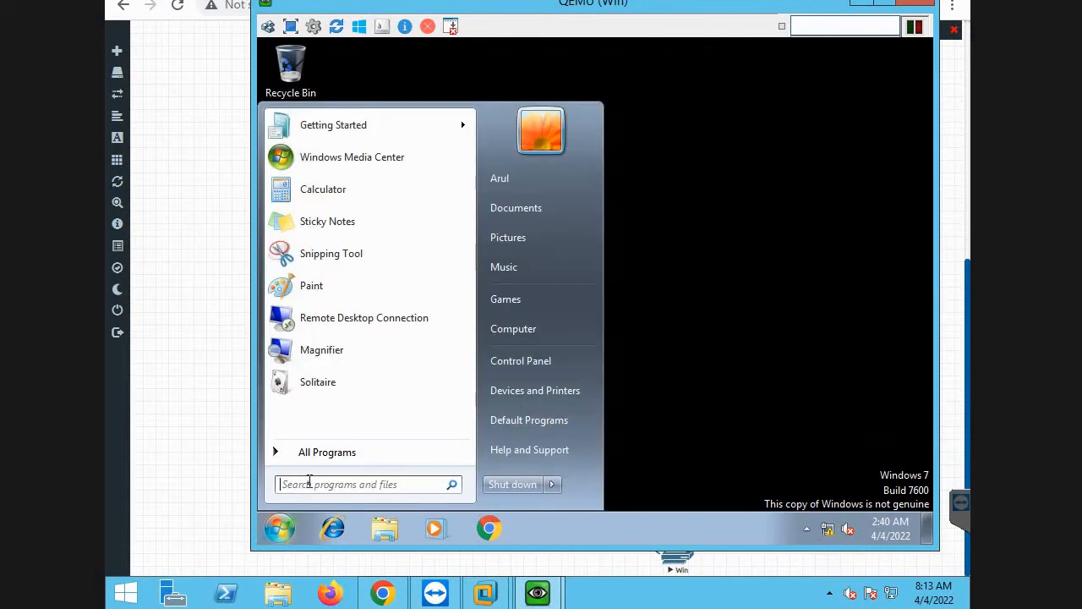
type("ncpa")
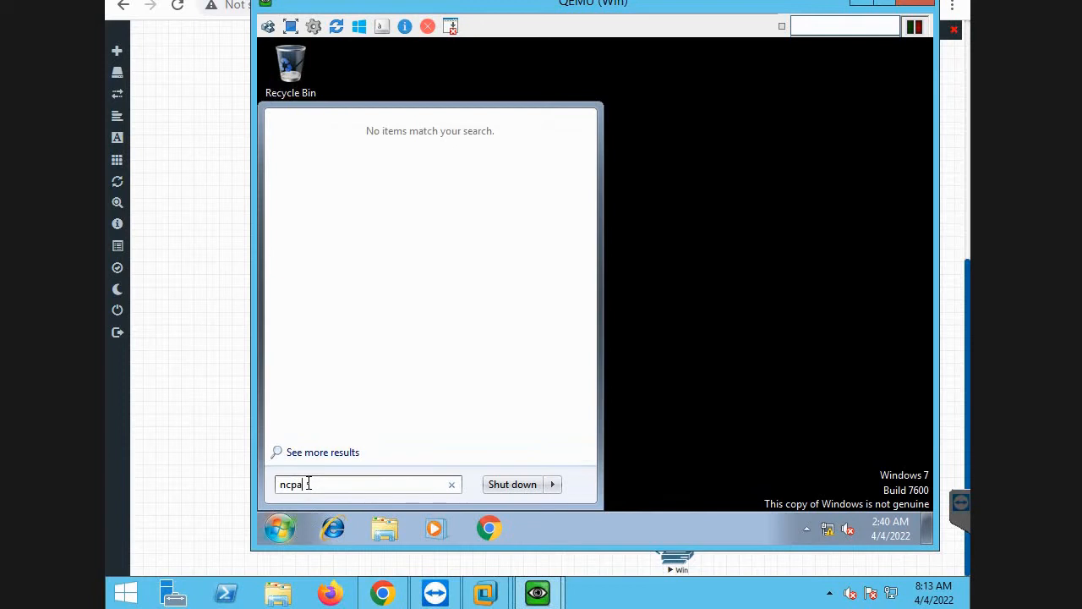
type(".cpl")
key("Return")
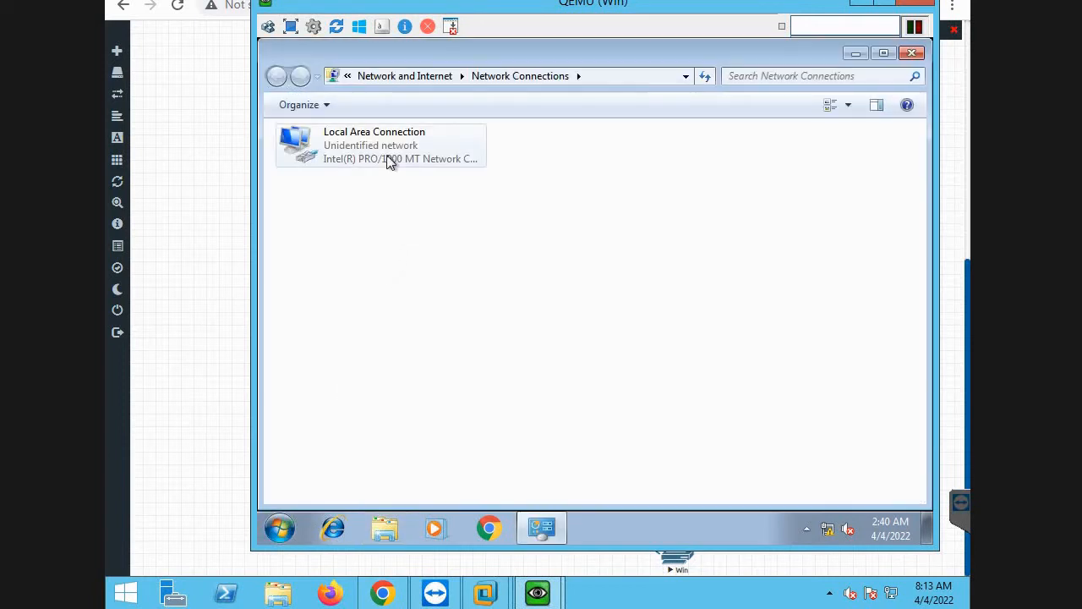
Check the IP address, subnet mask and default gateway in the Local Area Connection's TCP/IPv4 properties, then close both dialogs.
right_click(389, 162)
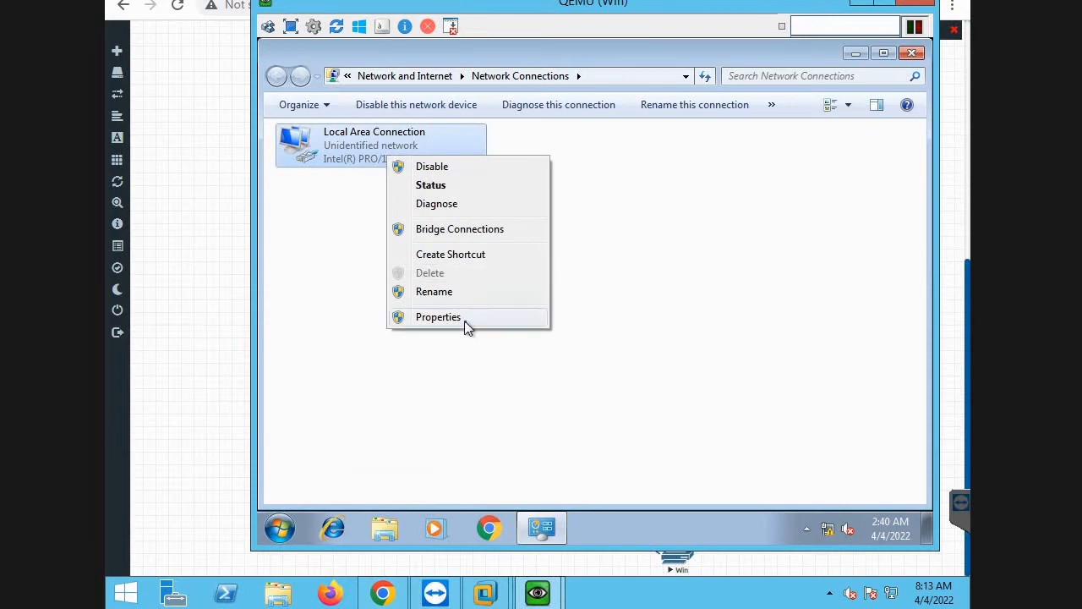
left_click(466, 320)
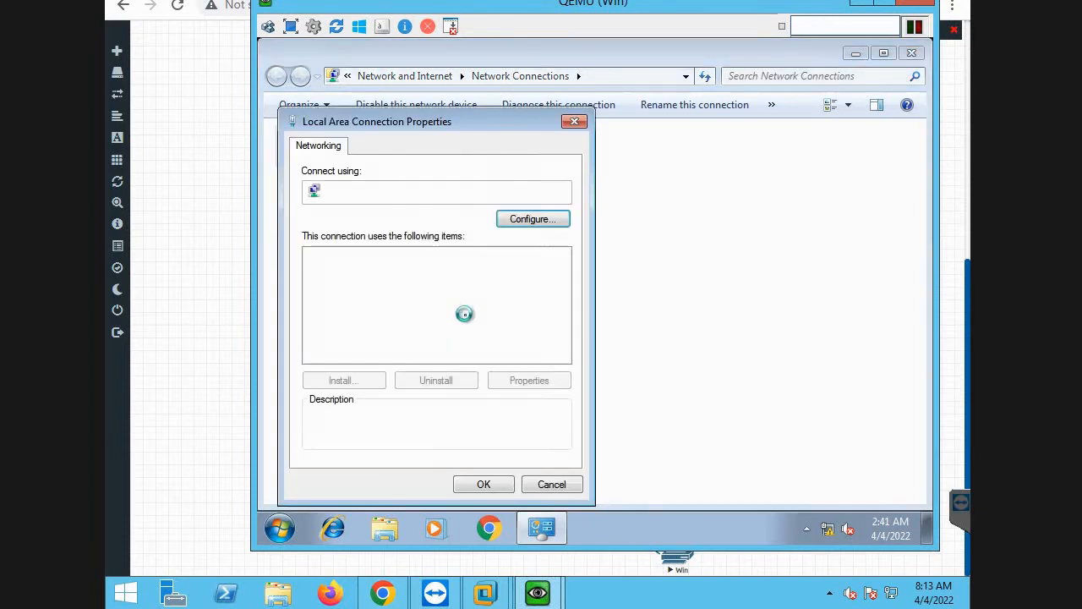
left_click(466, 314)
double_click(466, 313)
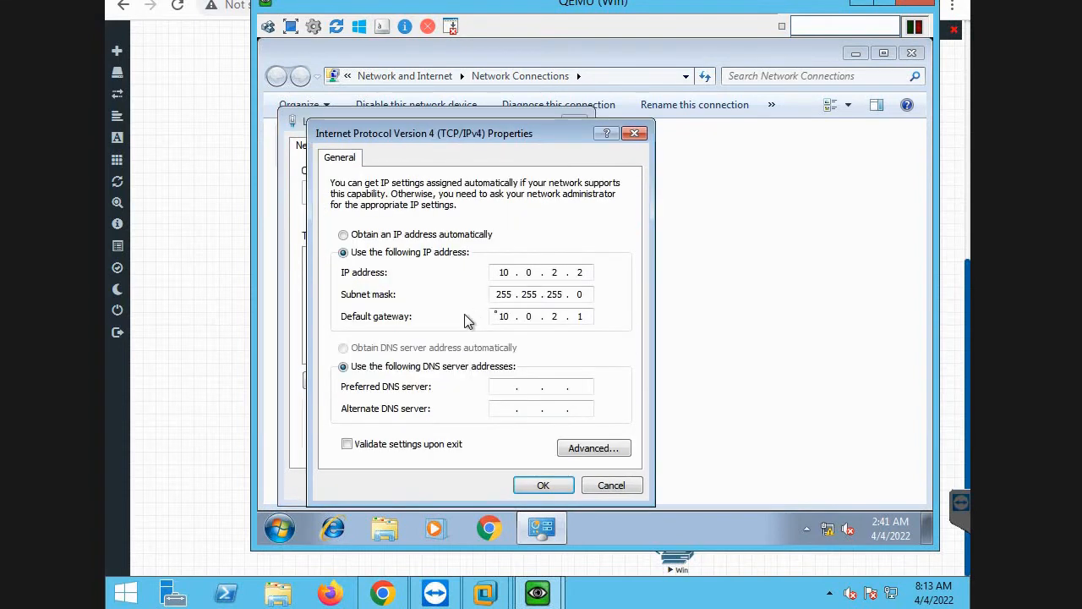
double_click(582, 316)
left_click(543, 485)
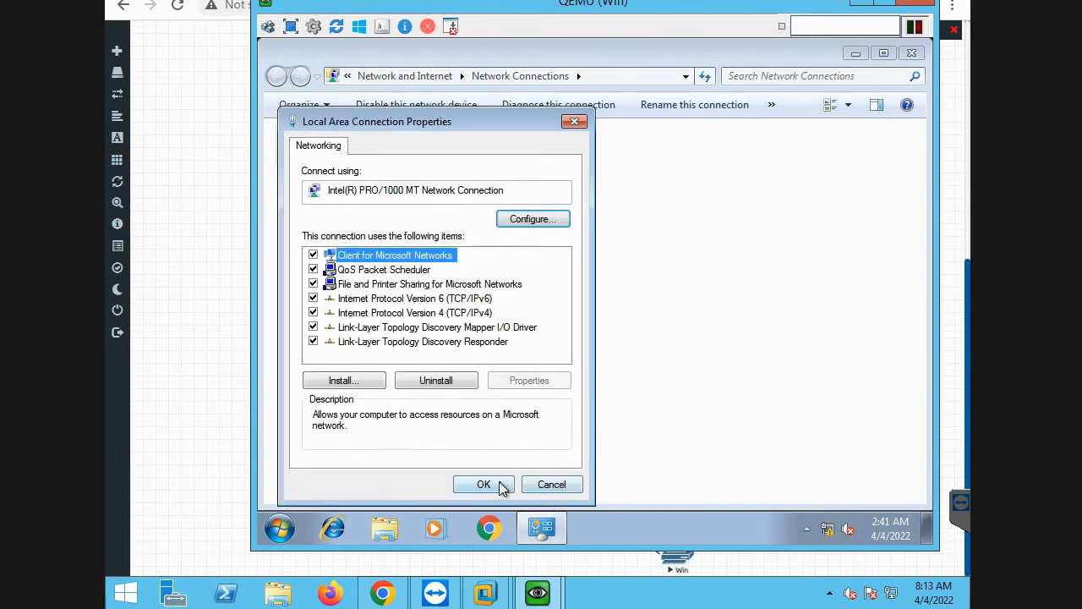
left_click(500, 488)
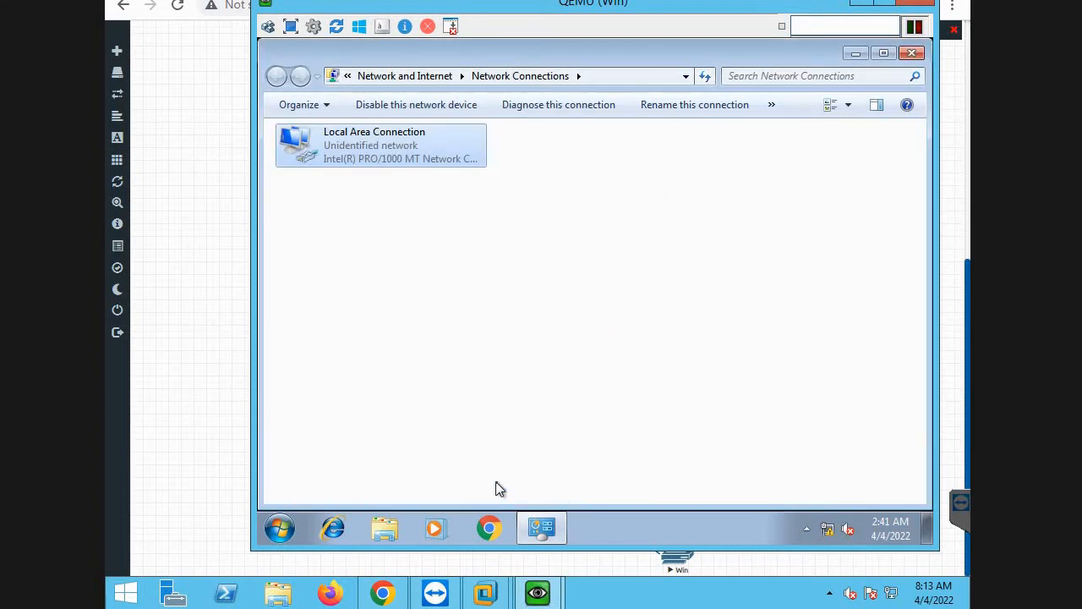
Open a command prompt in the guest, start a continuous ping with "ping 10.0.2.1 -t", and minimize its window.
left_click(273, 533)
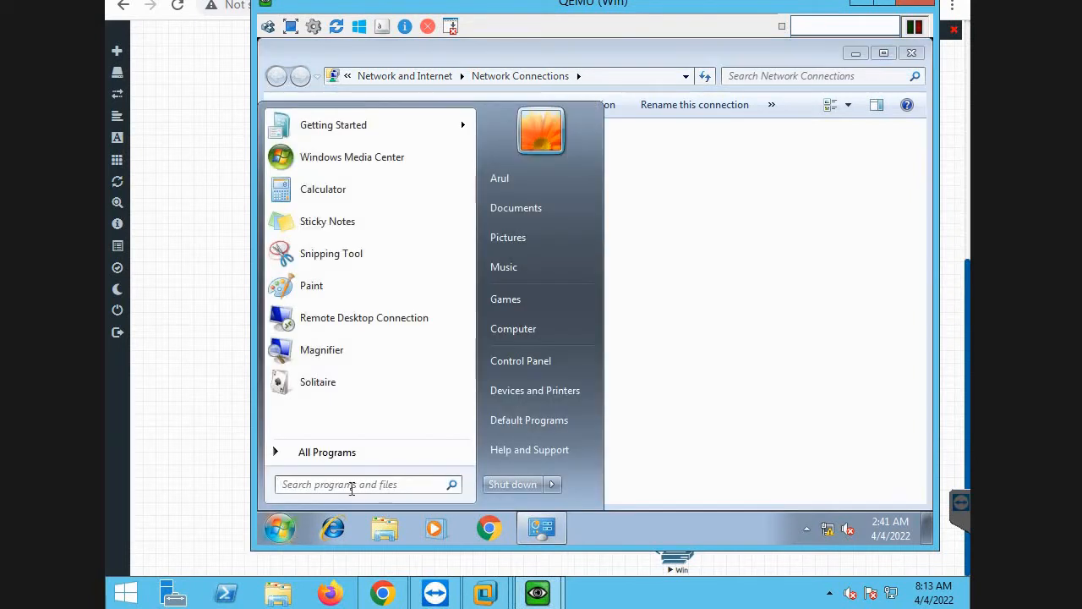
left_click(351, 486)
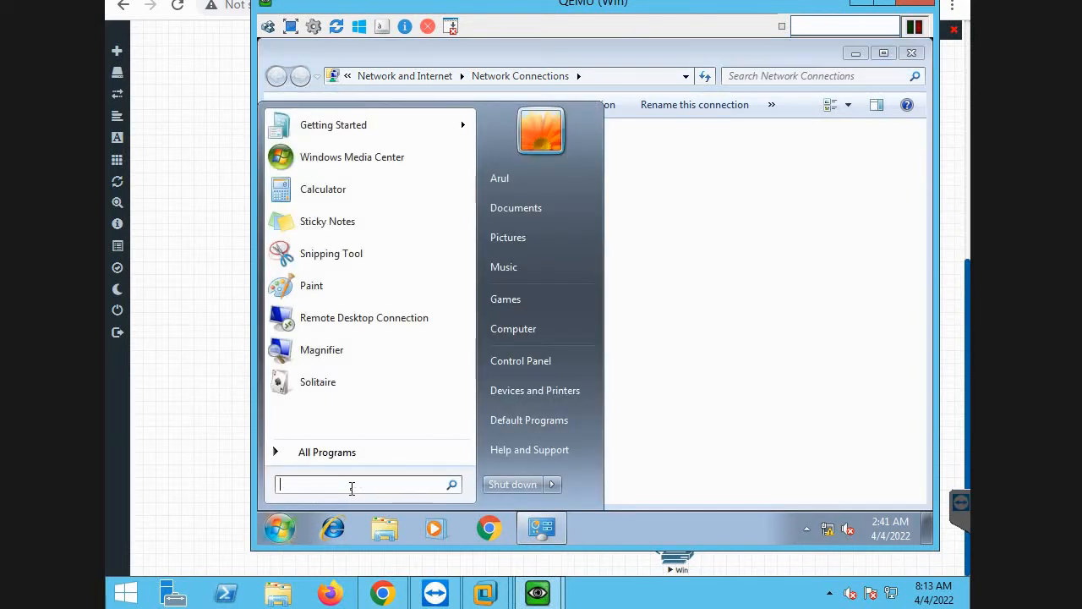
key("Escape")
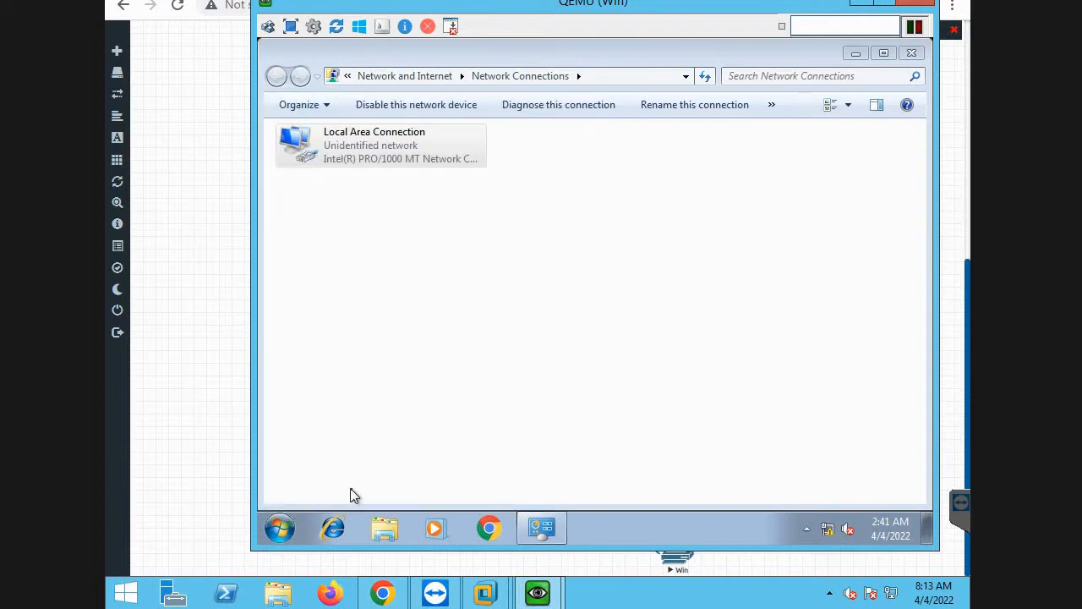
type("ping 20")
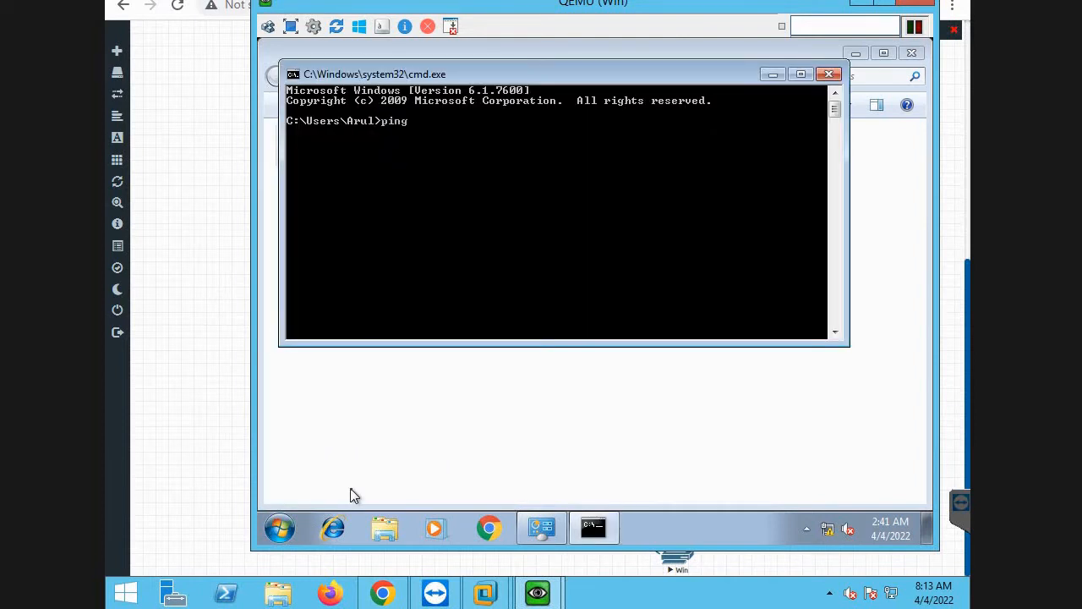
key("BackSpace")
key("BackSpace")
type("10.0.2.1 -t")
key("Return")
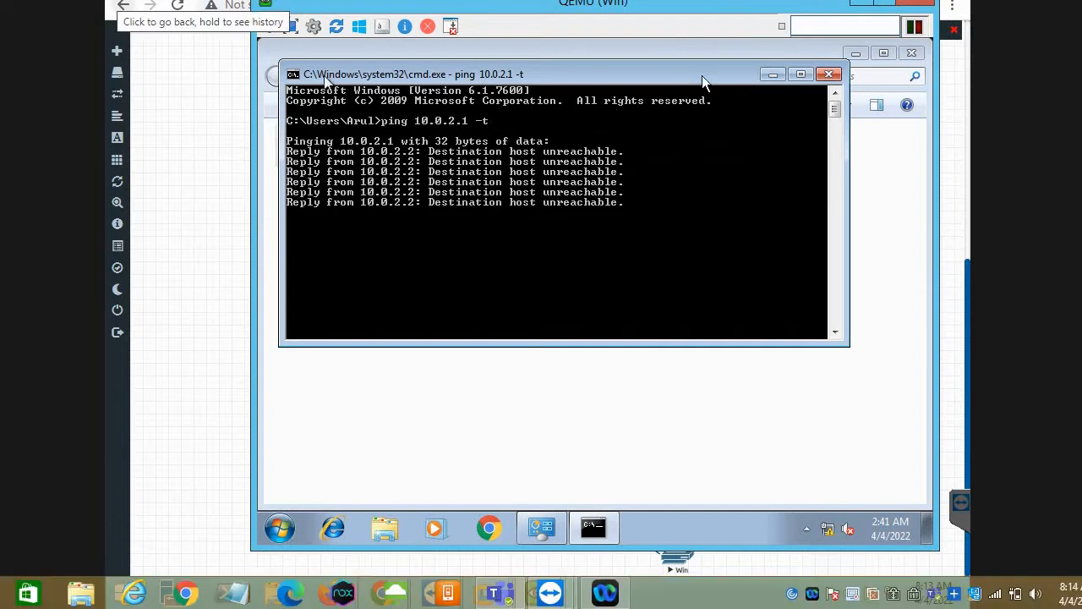
left_click(771, 74)
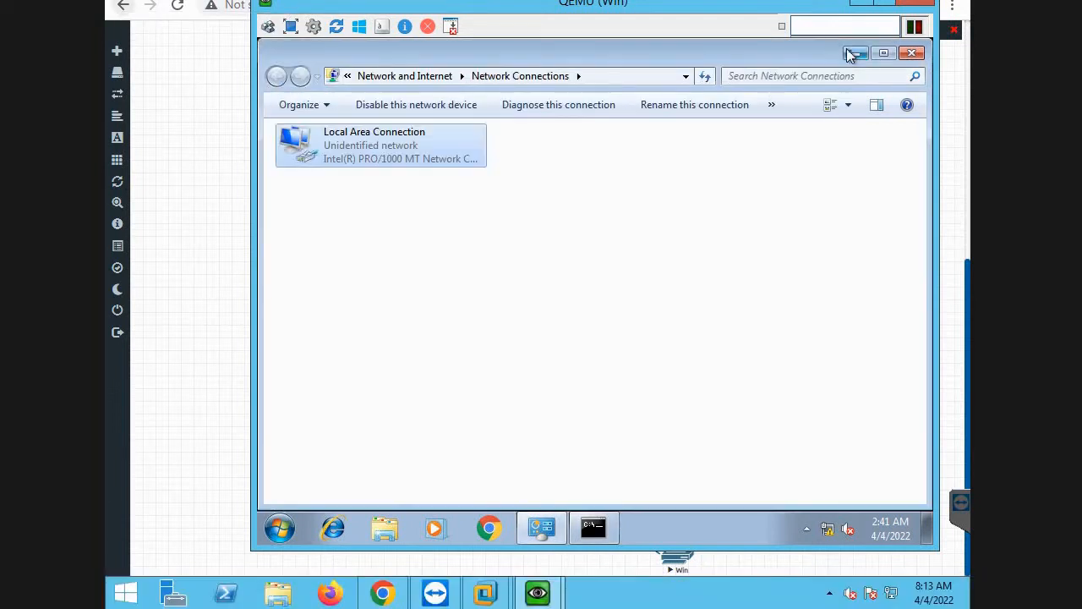
Minimize the Network Connections and Windows guest windows, and bring up the PaloAlto console.
left_click(854, 54)
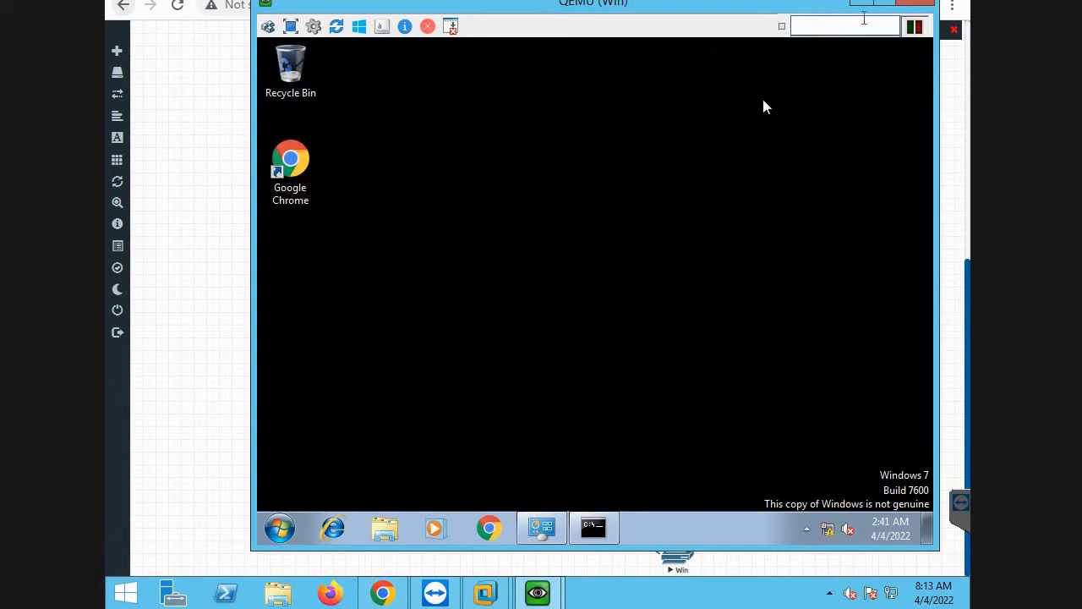
left_click(861, 7)
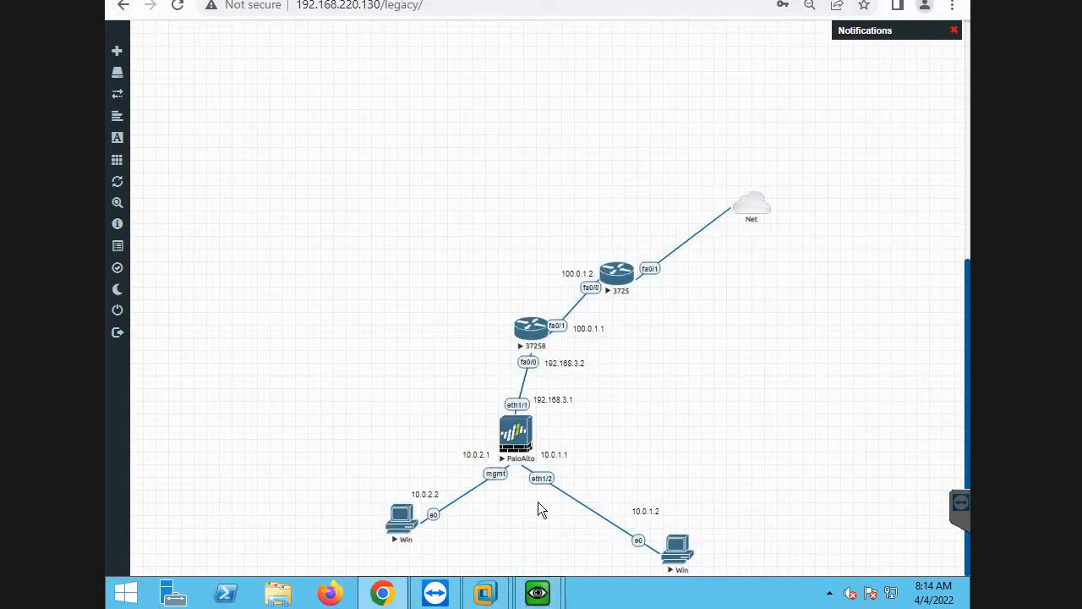
mouse_move(540, 592)
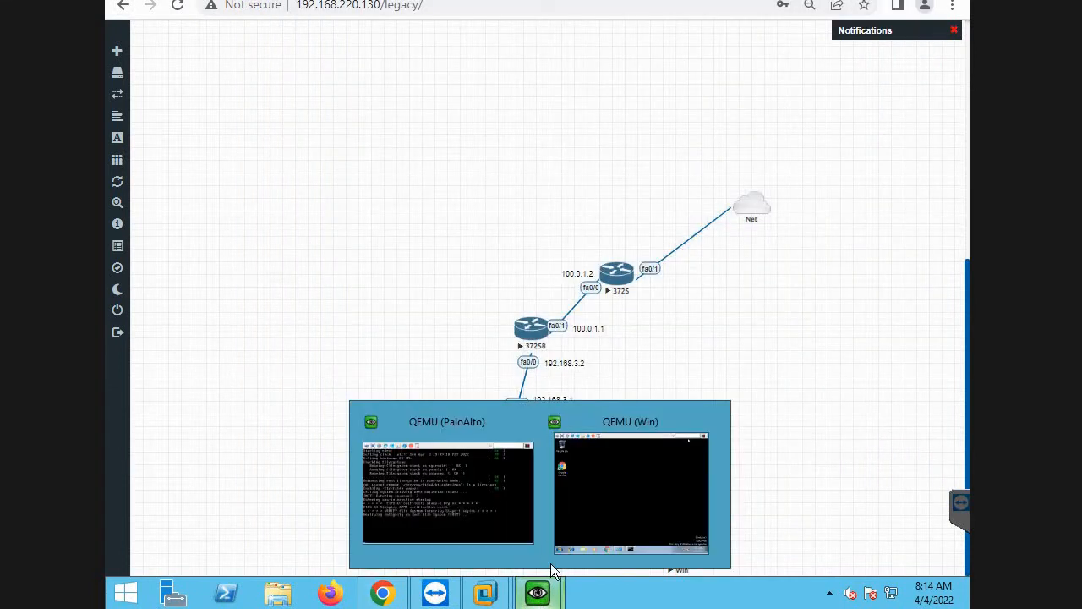
left_click(470, 499)
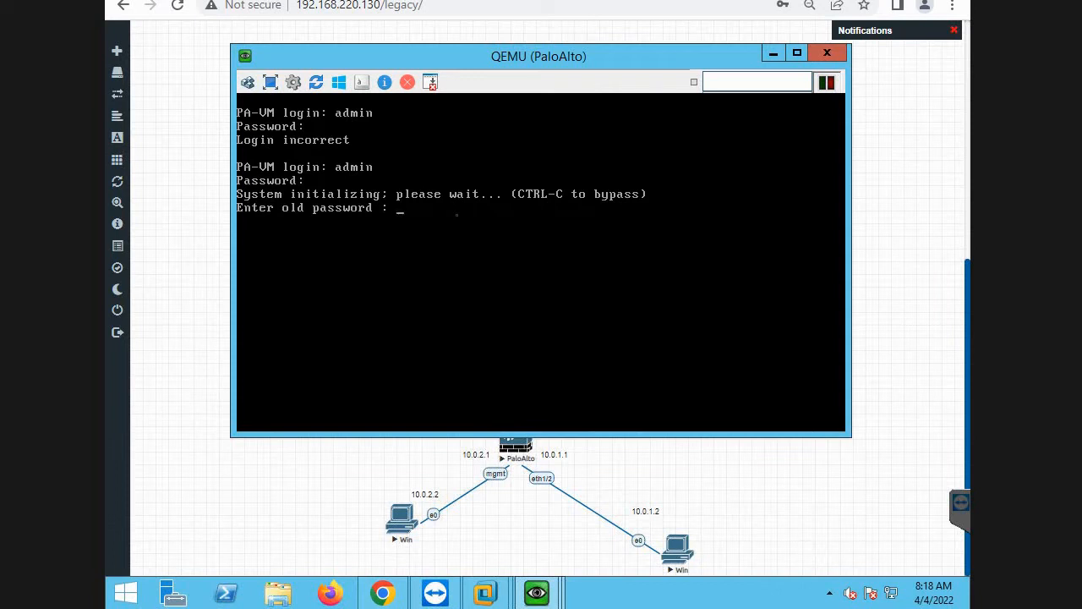
Complete the admin password change by entering the old, new and confirmation passwords at the firewall's prompts, and enter configuration mode with "configure".
key("Return")
key("Return")
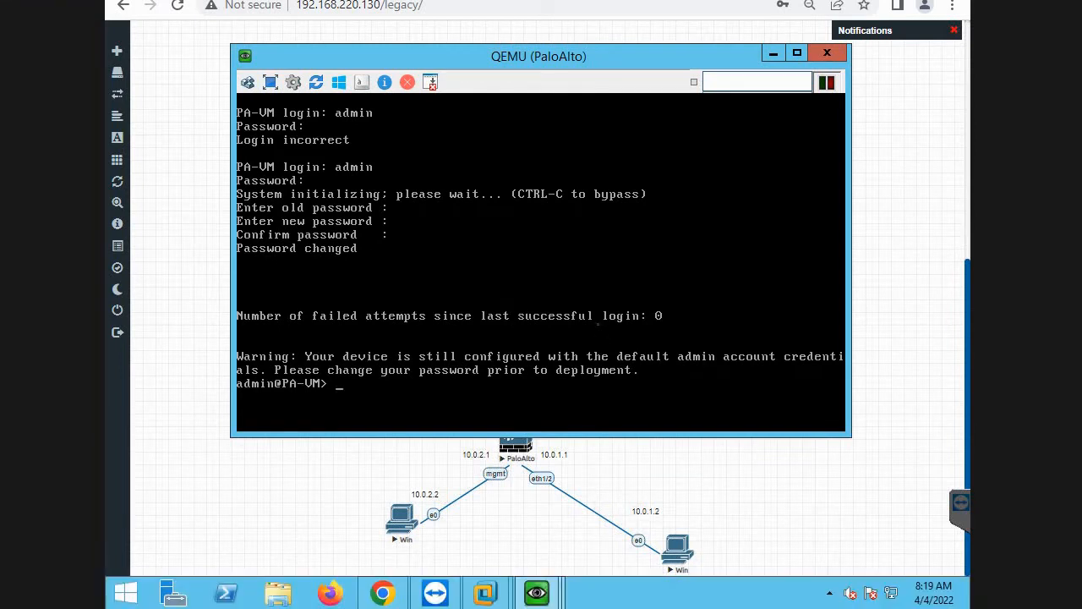
type("configure")
key("Return")
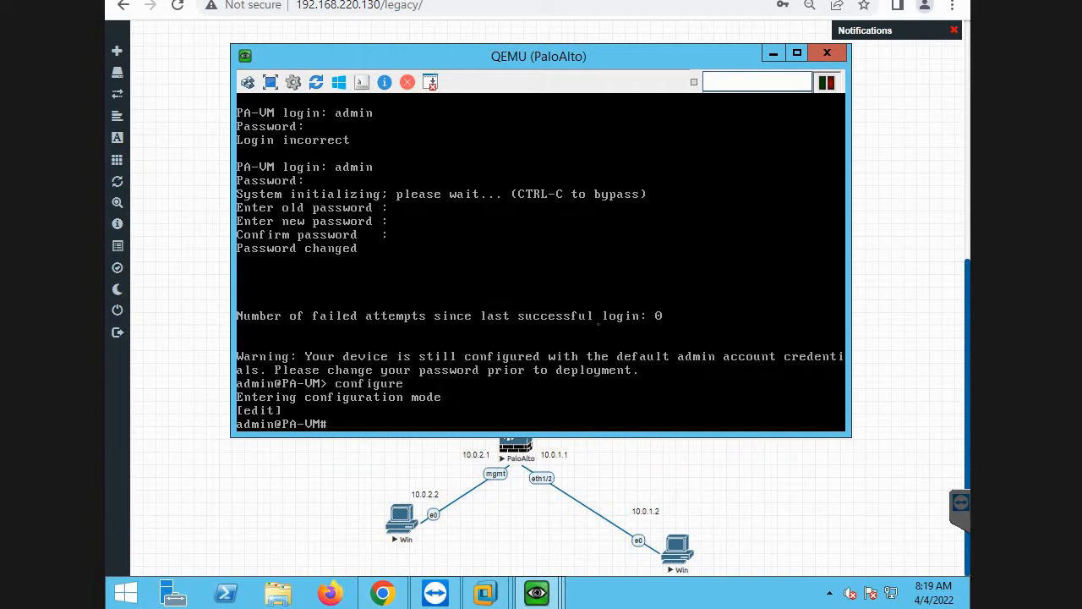
Set the firewall's management address with "set deviceconfig system ip-address 10.0.2.1 netmask 255.255.255.0".
type("set deviceconfig system")
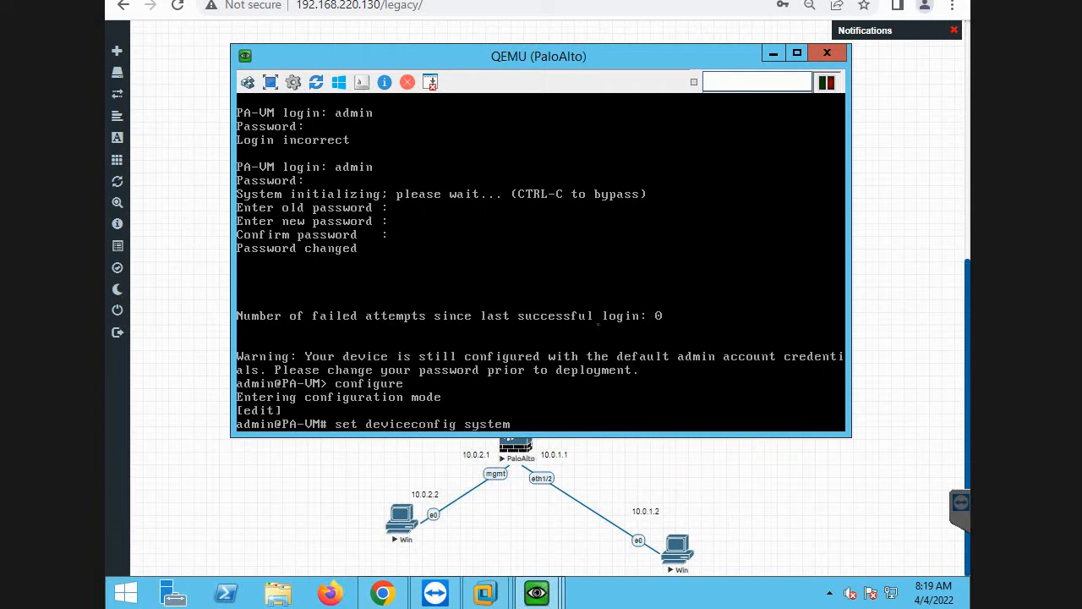
type(" ip")
key("Tab")
type("-a")
key("Tab")
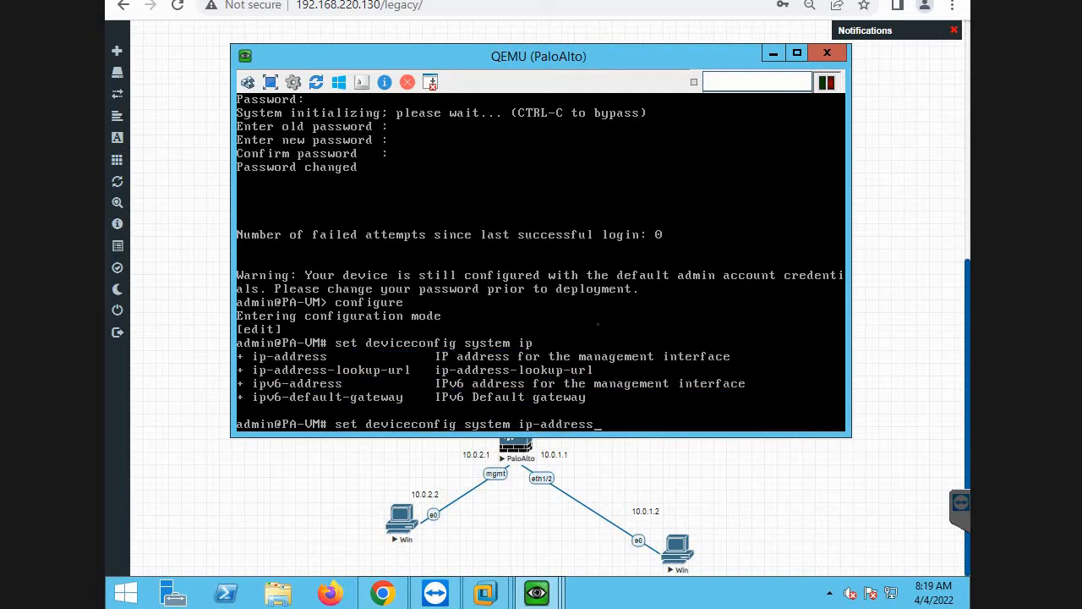
type("10.0")
key("BackSpace")
key("BackSpace")
key("BackSpace")
type("10.0.2.1 netmask 255.255.255")
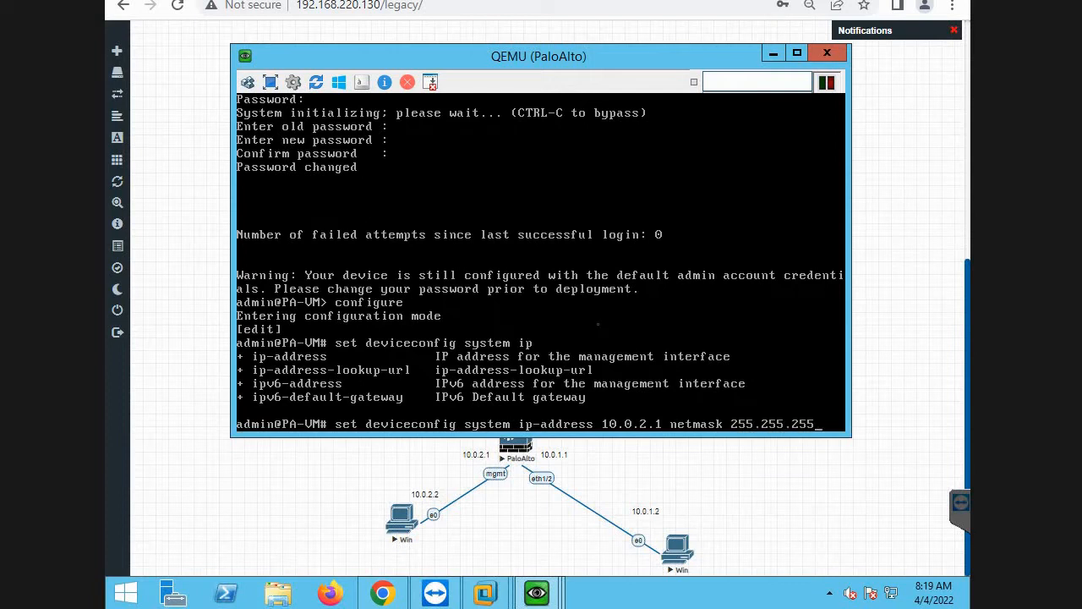
type(".0")
key("Tab")
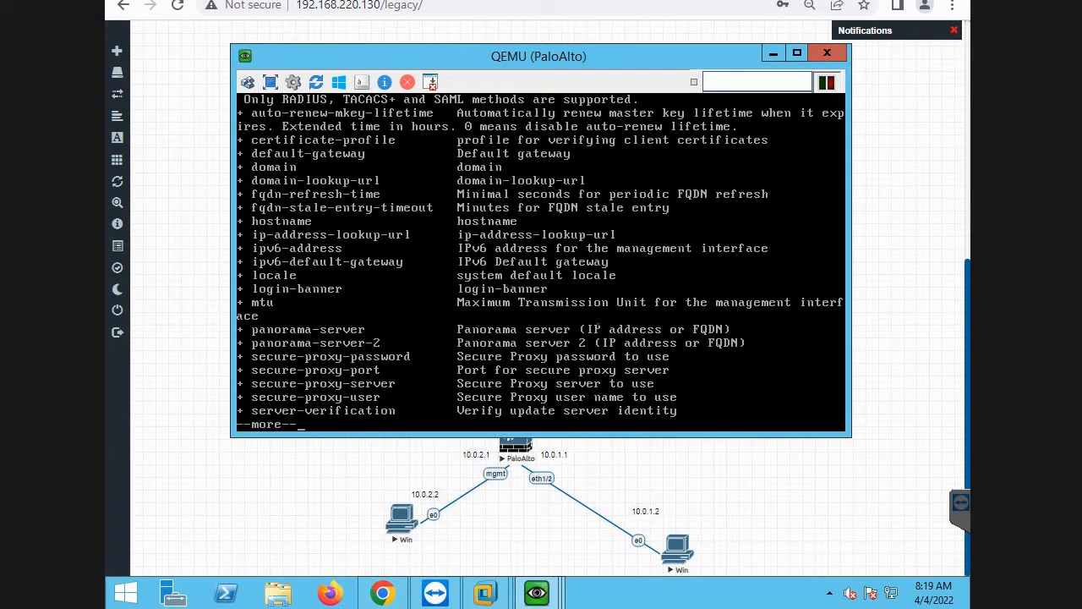
key("space")
key("Return")
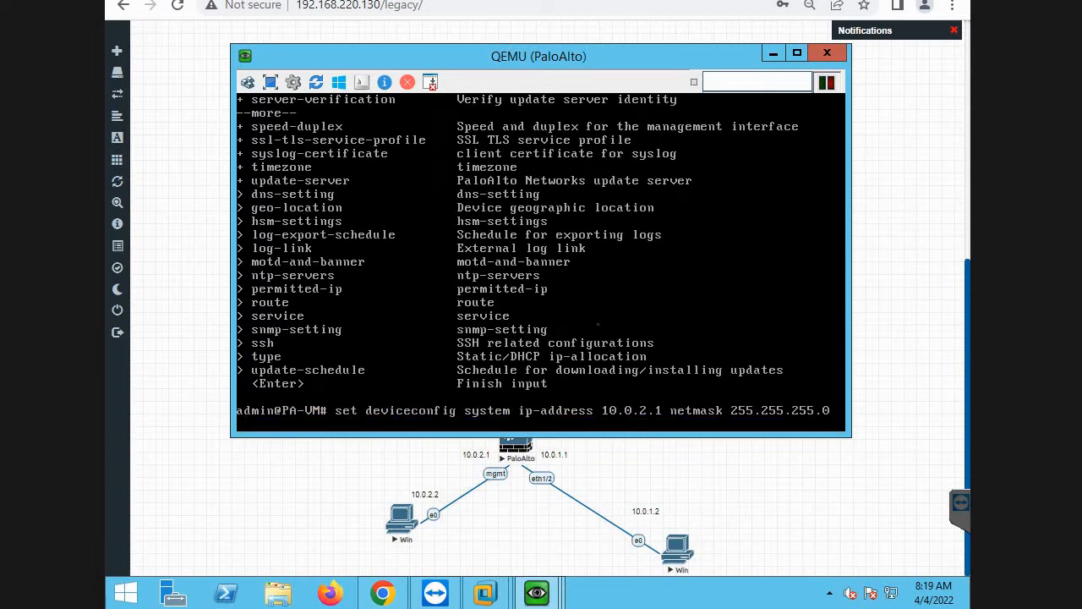
key("Return")
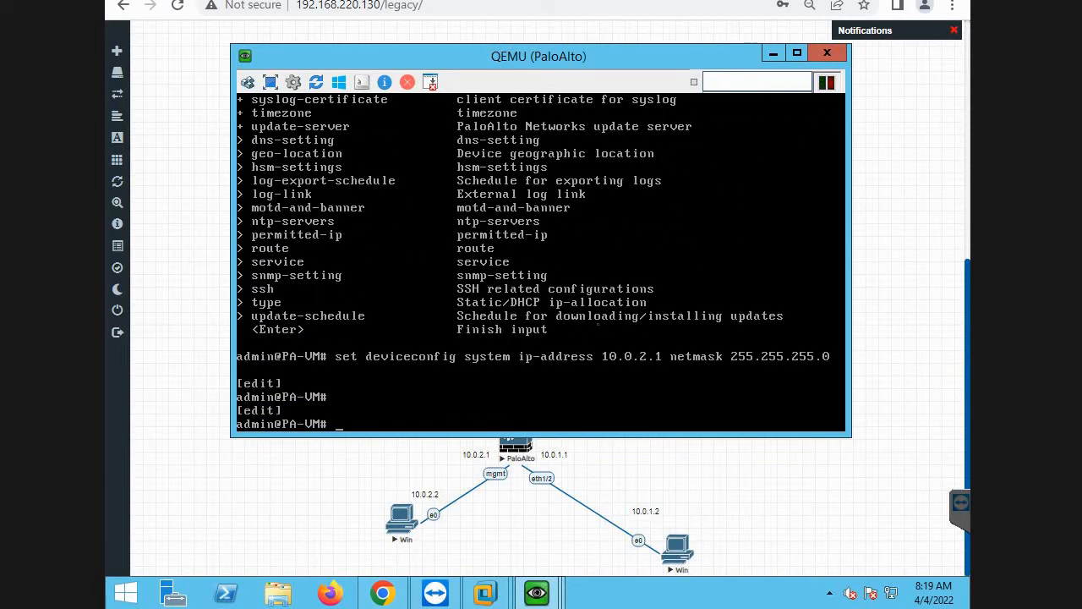
Make the management interface's IP allocation static with "set deviceconfig system type static".
type("set deviceconfig system t")
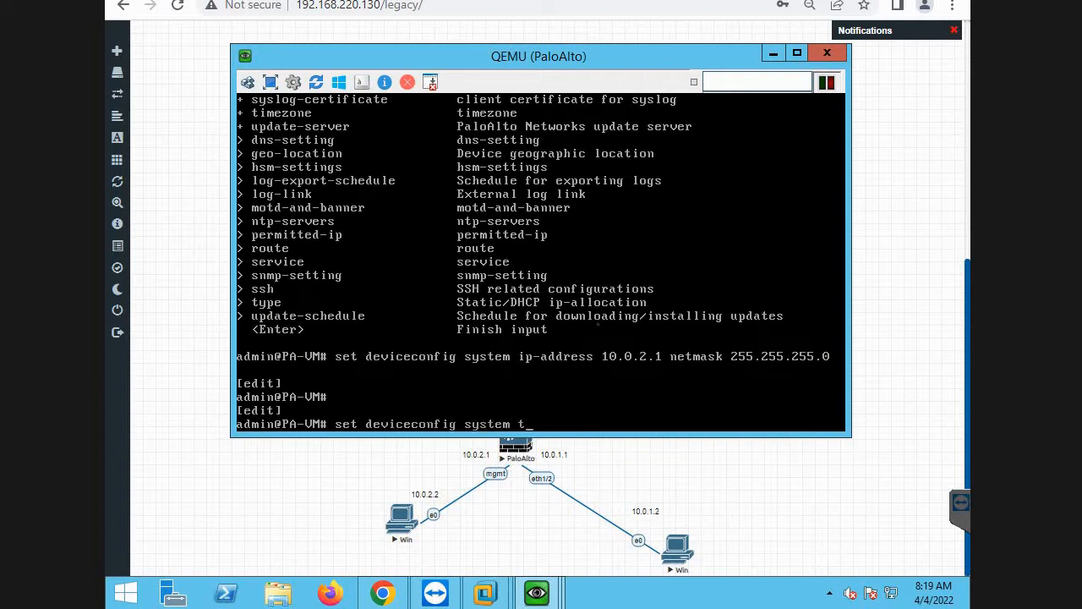
type("ype static")
key("Return")
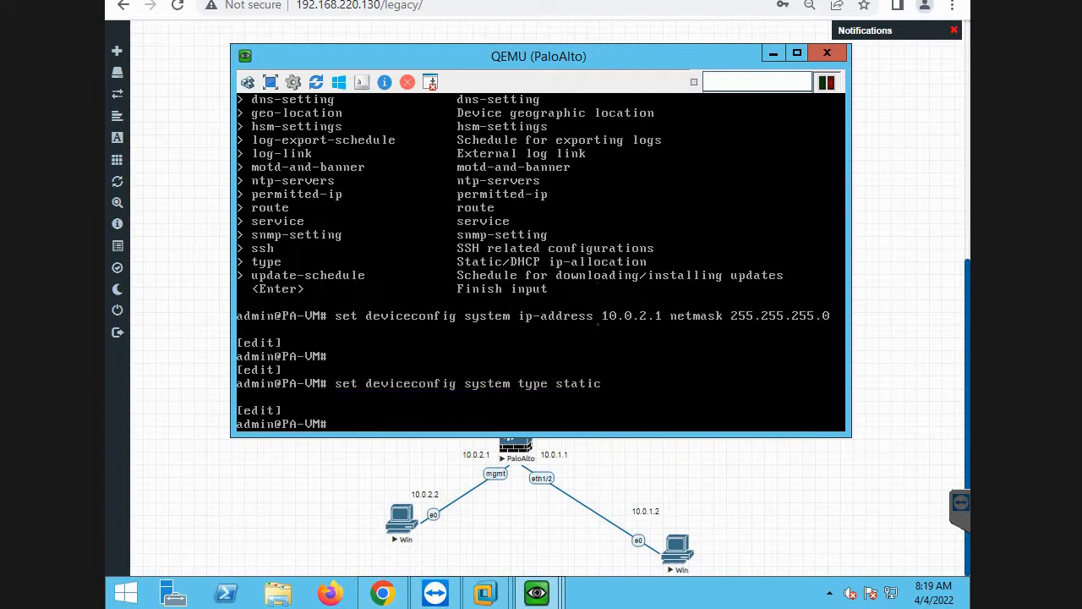
Try a plain "commit" of the firewall configuration, and run "commit force".
type("commit")
key("Return")
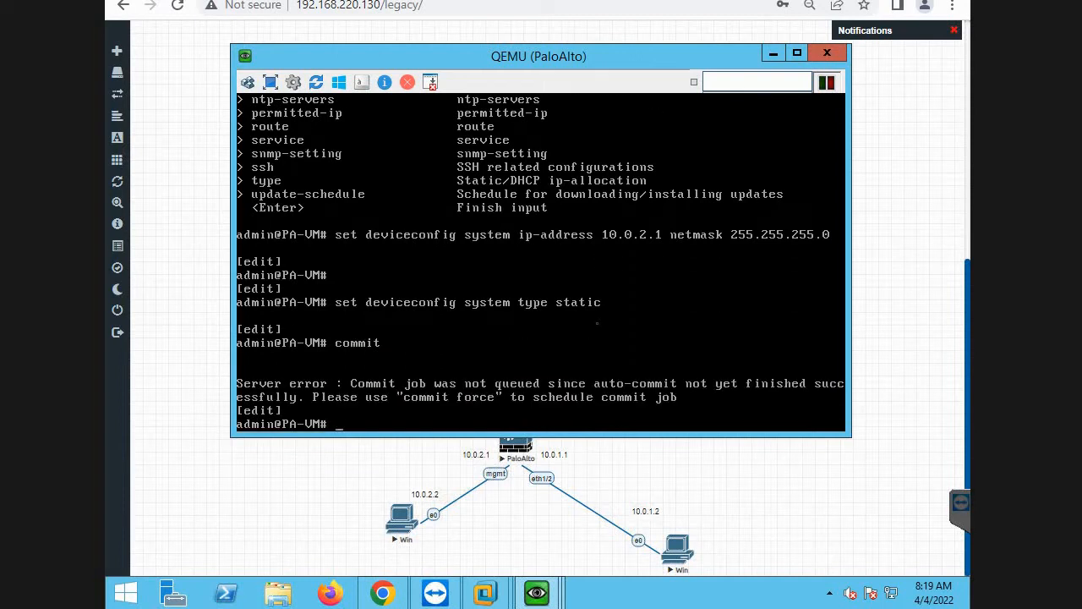
type("commit force")
key("Return")
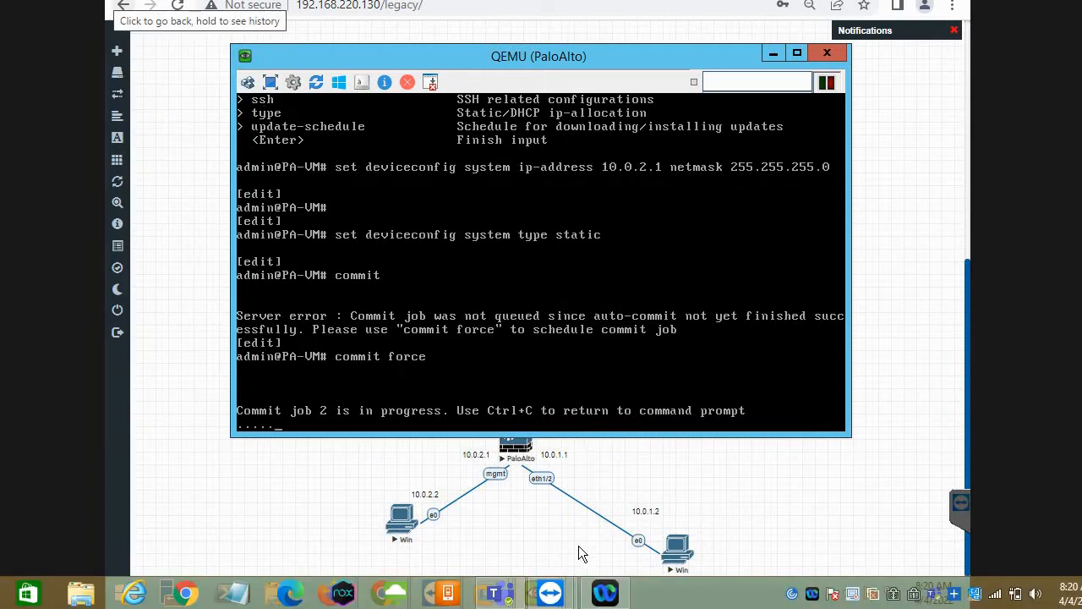
Show the Windows guest's running ping and move the PaloAlto console aside to watch both windows during the commit.
mouse_move(565, 595)
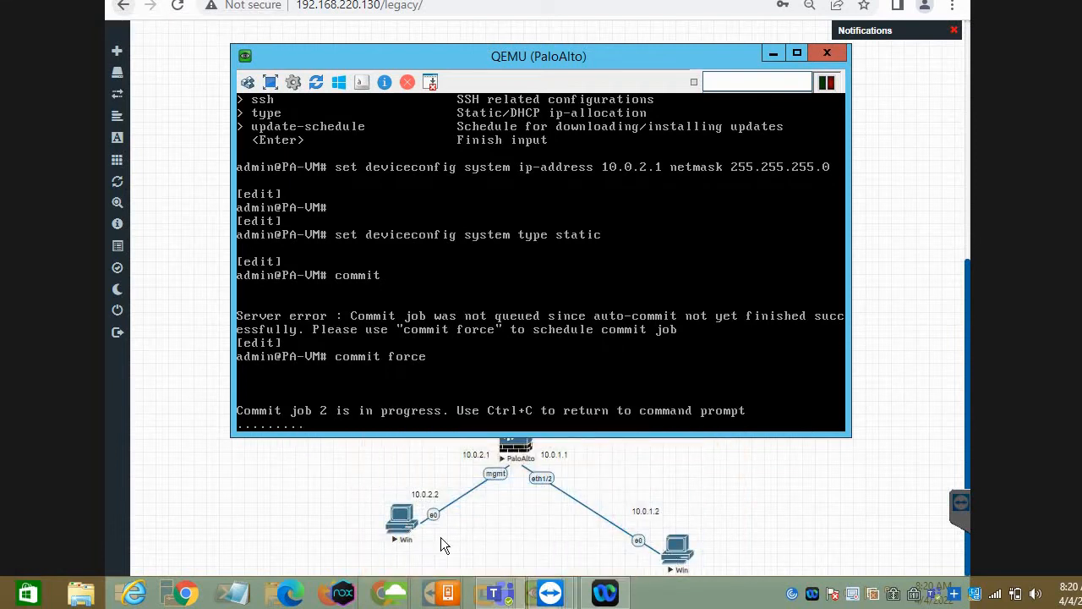
left_click(549, 556)
left_click(547, 592)
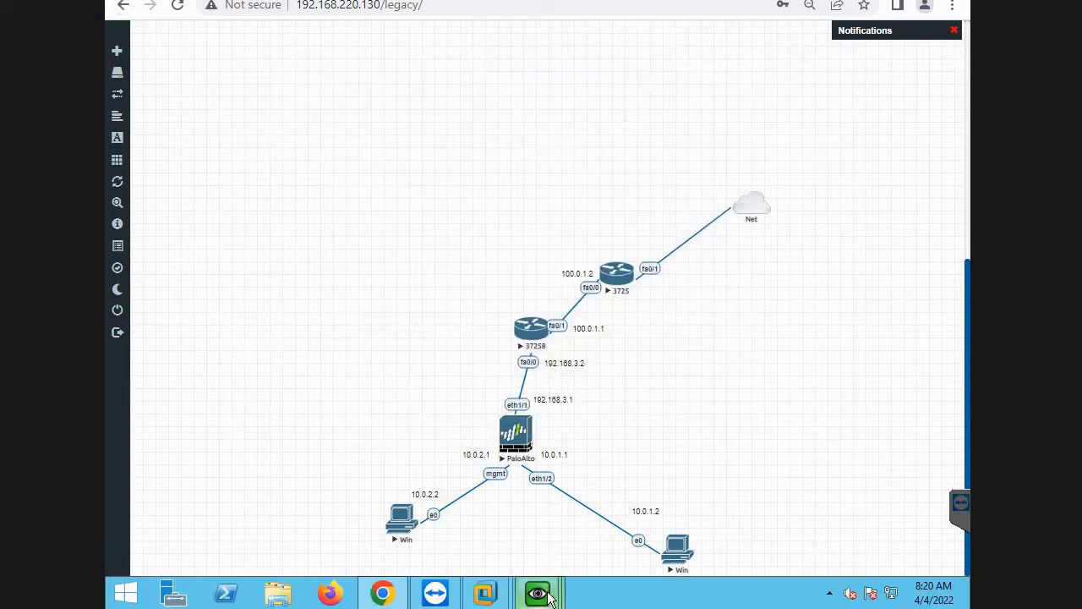
left_click(547, 526)
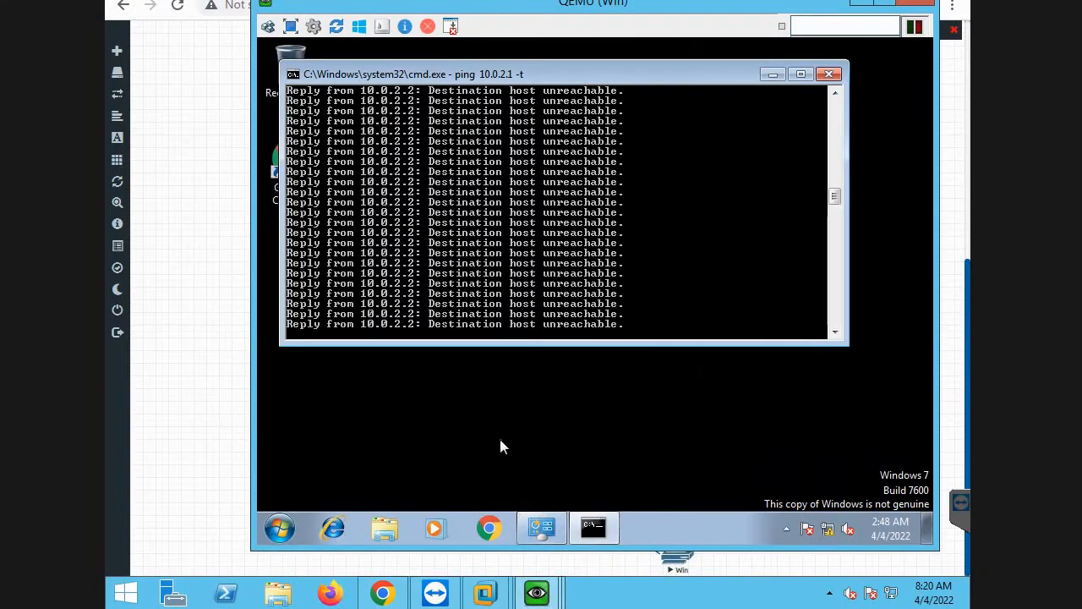
key("alt+Tab")
key("alt+Tab")
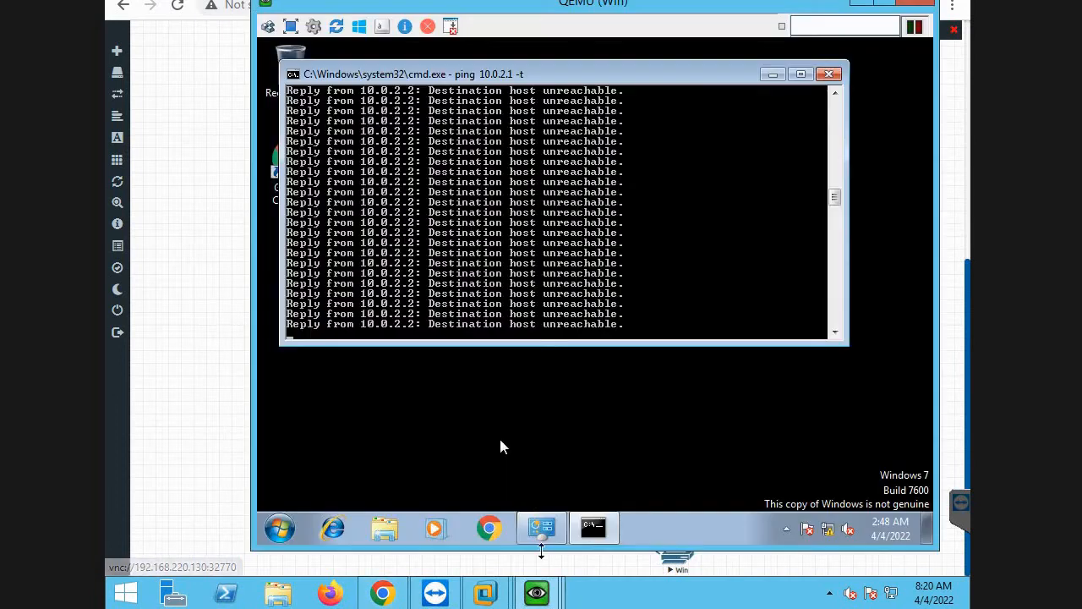
mouse_move(546, 592)
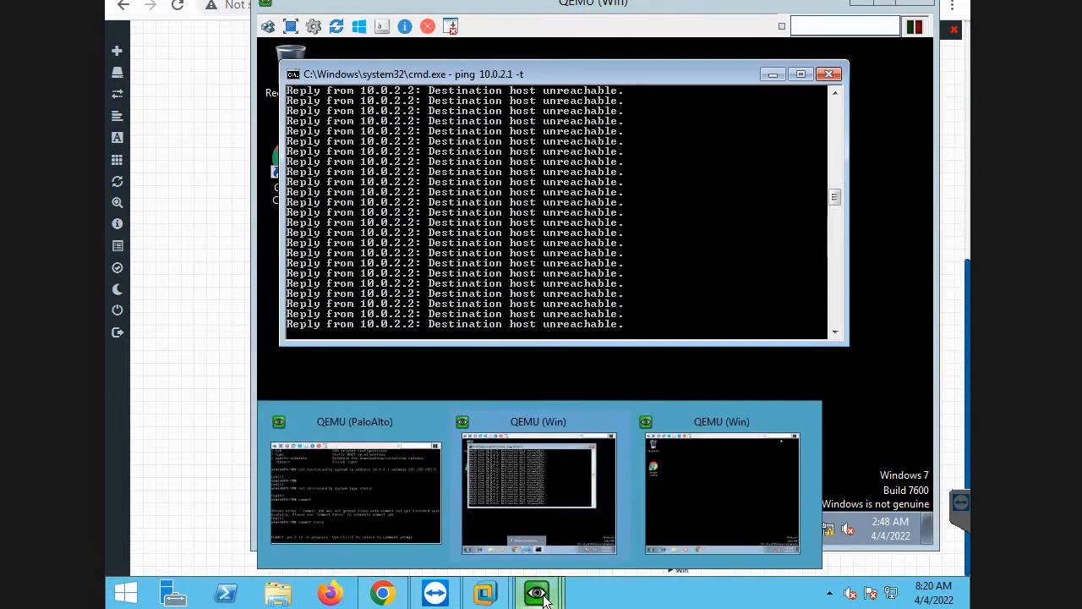
left_click(398, 508)
left_click_drag(346, 57, 737, 42)
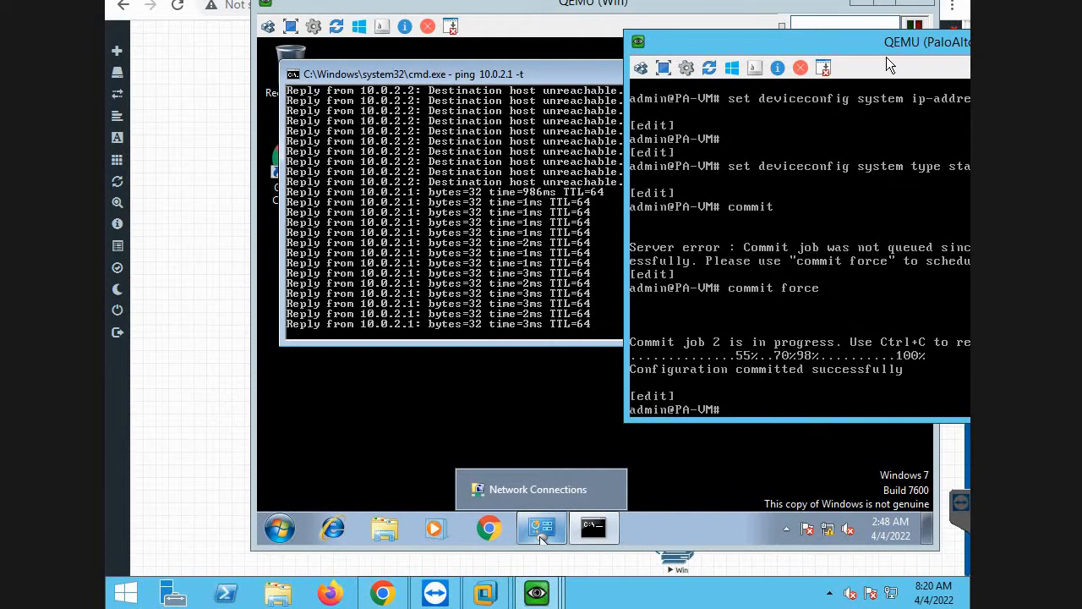
Move the PaloAlto console back and minimize it together with the guest's command prompt window.
left_click_drag(887, 50, 492, 71)
left_click(772, 61)
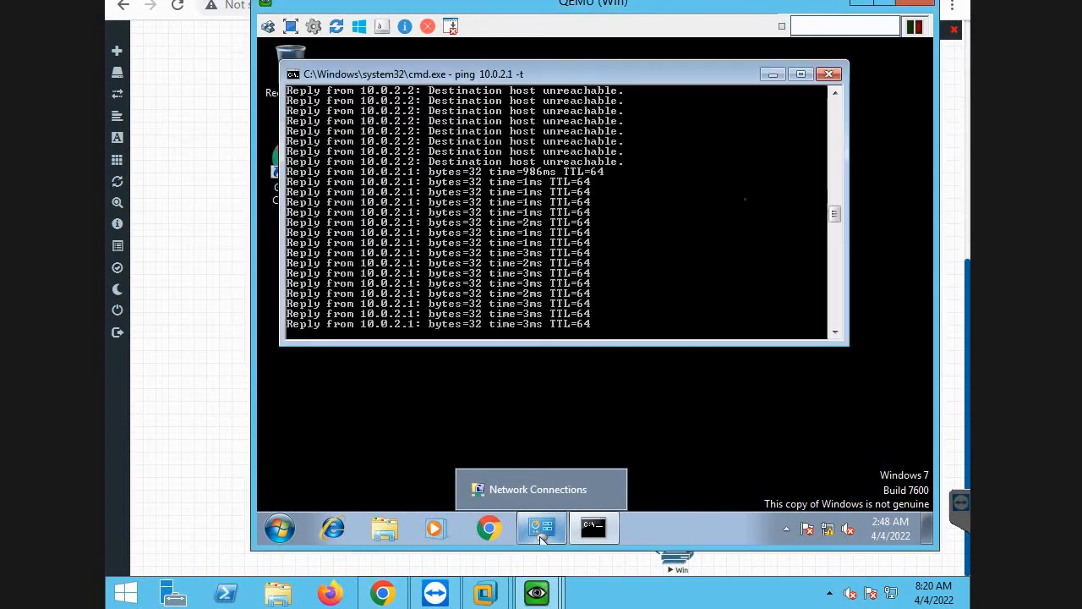
left_click(773, 75)
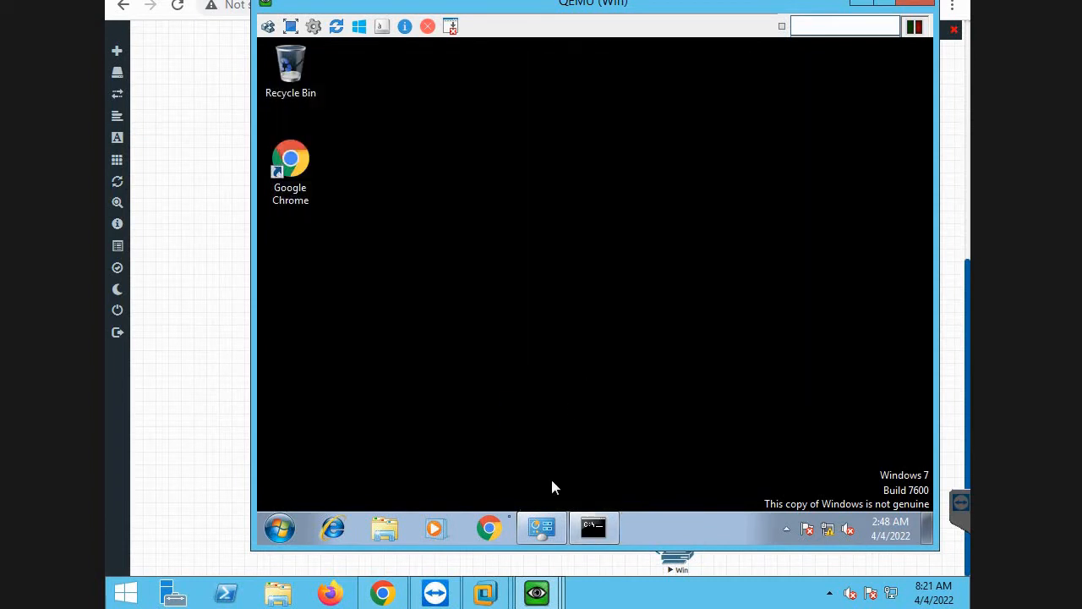
Open 10.0.2.1 in the Windows guest's Chrome browser and proceed past the certificate warning to the firewall's login page.
left_click(490, 530)
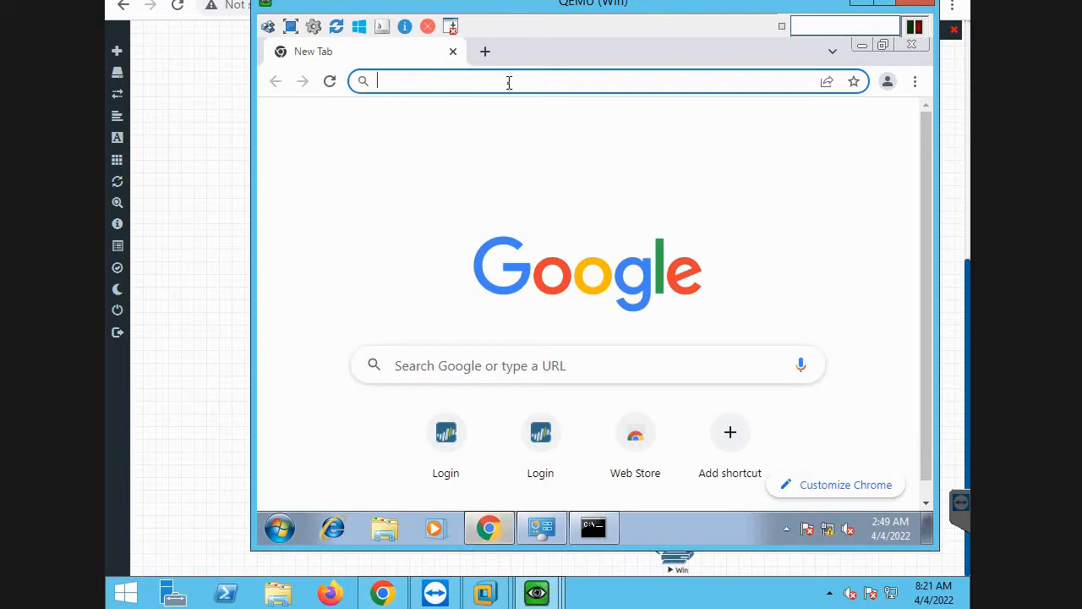
type("10.0.2.1")
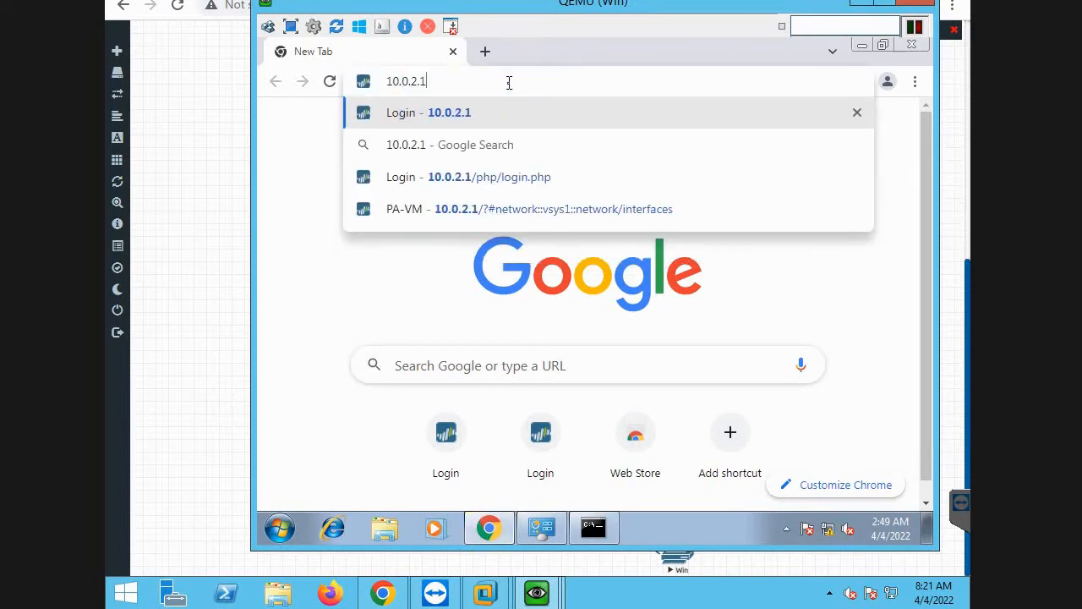
key("Return")
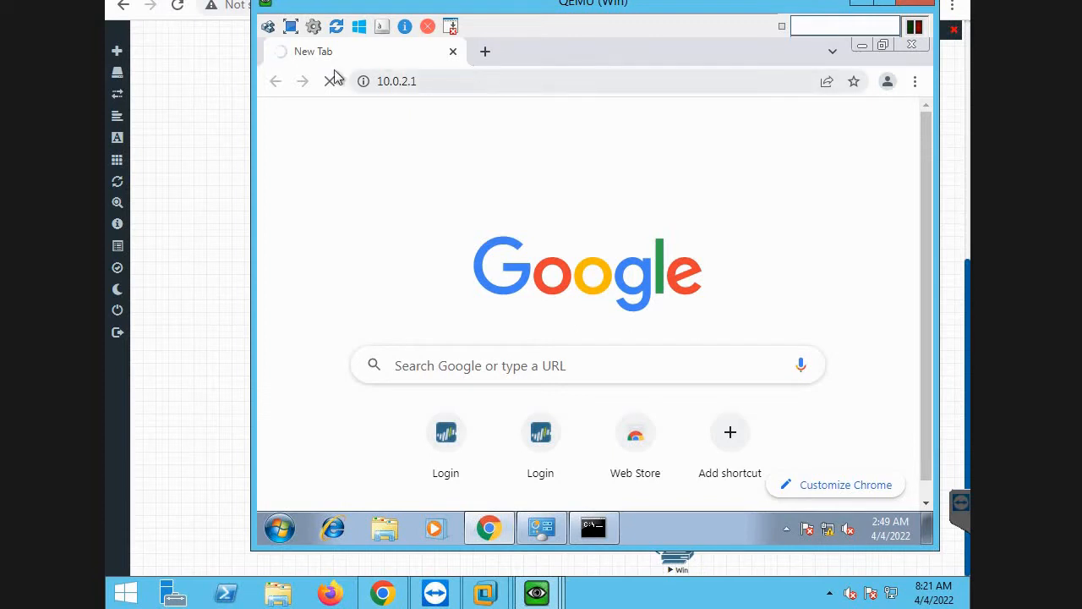
left_click(356, 476)
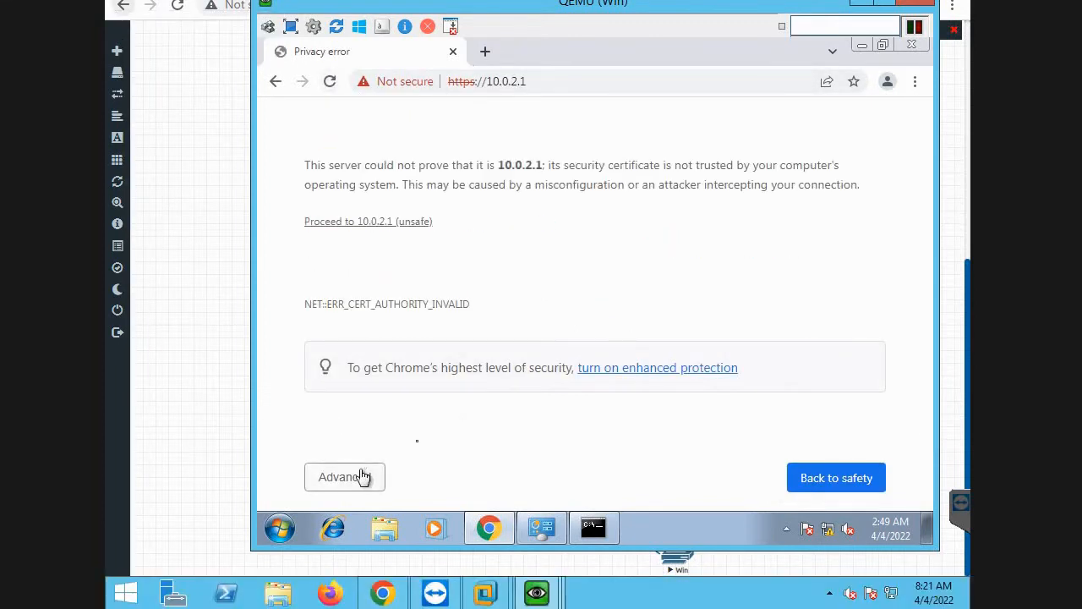
left_click(362, 223)
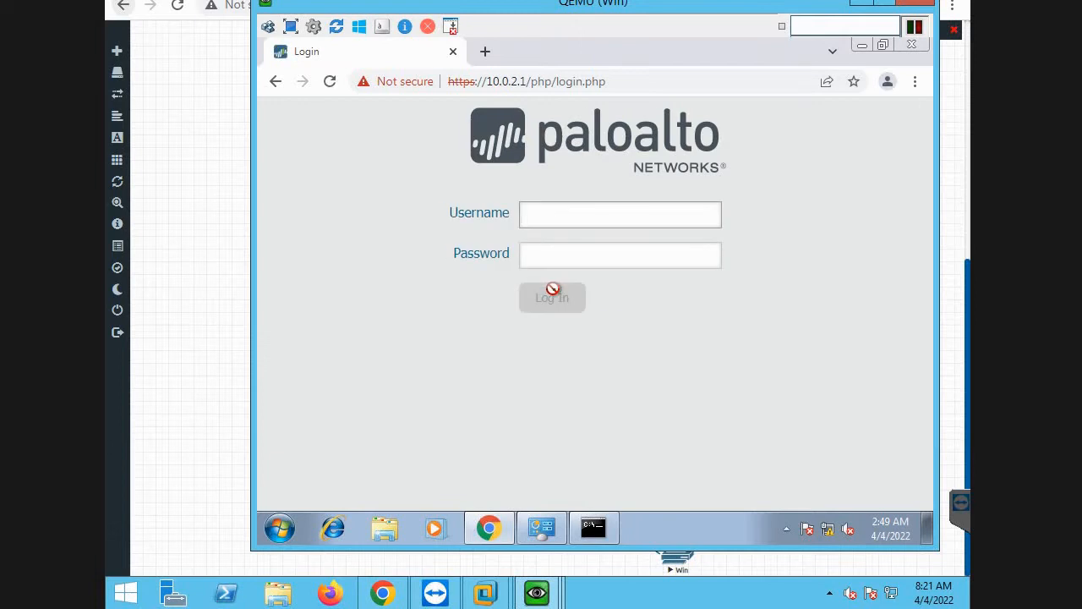
Log in to the Palo Alto web interface as admin with the account password.
type("admin")
key("Tab")
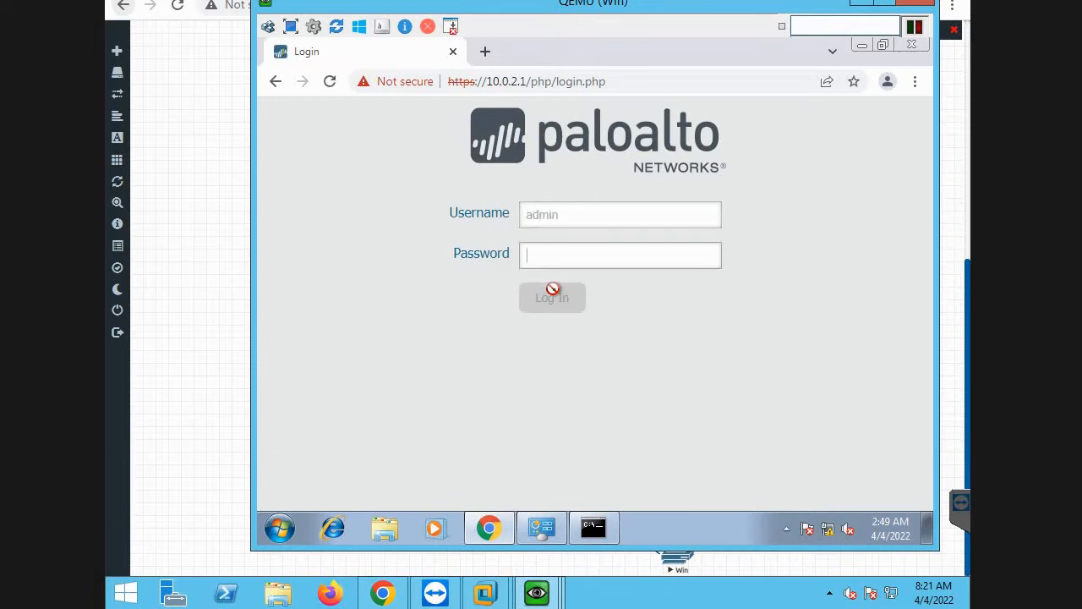
type("paloalto")
left_click(554, 295)
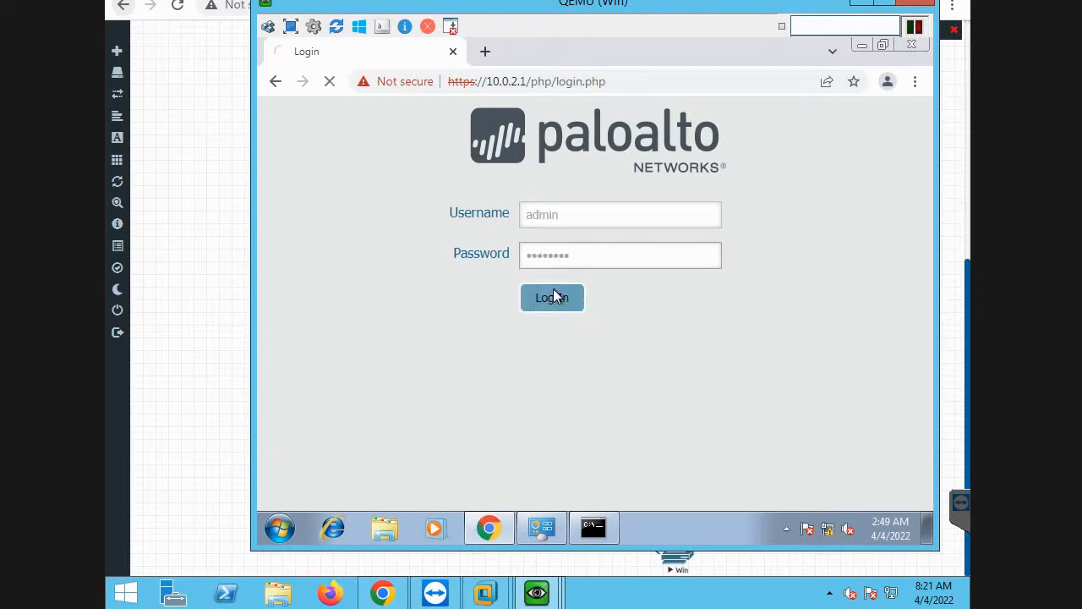
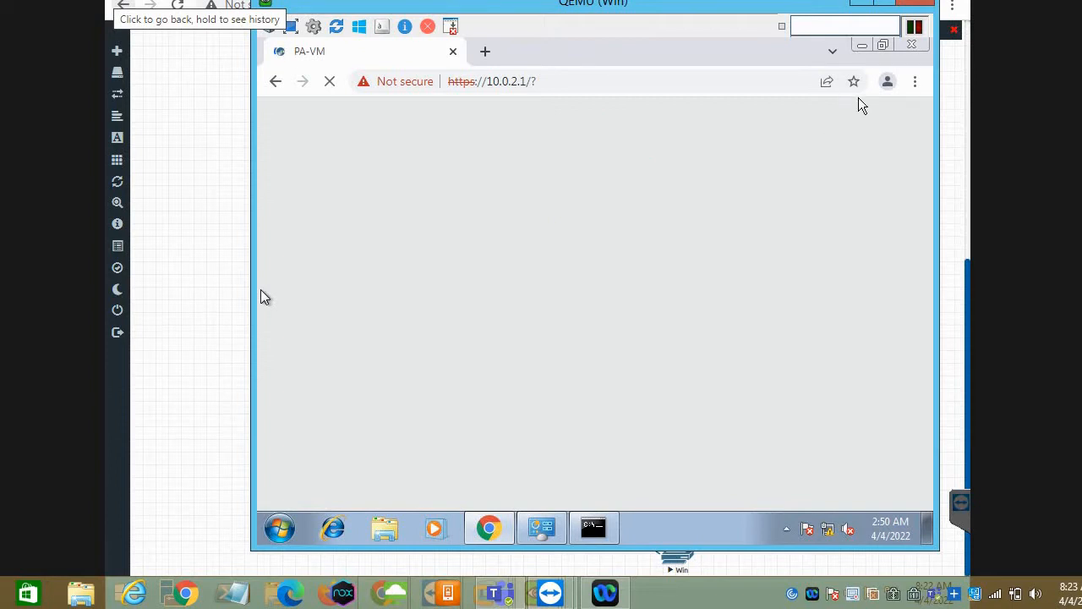
Maximize the Windows guest's window and close the PAN-OS 9.0 welcome message, setting it not to show again.
left_click(882, 15)
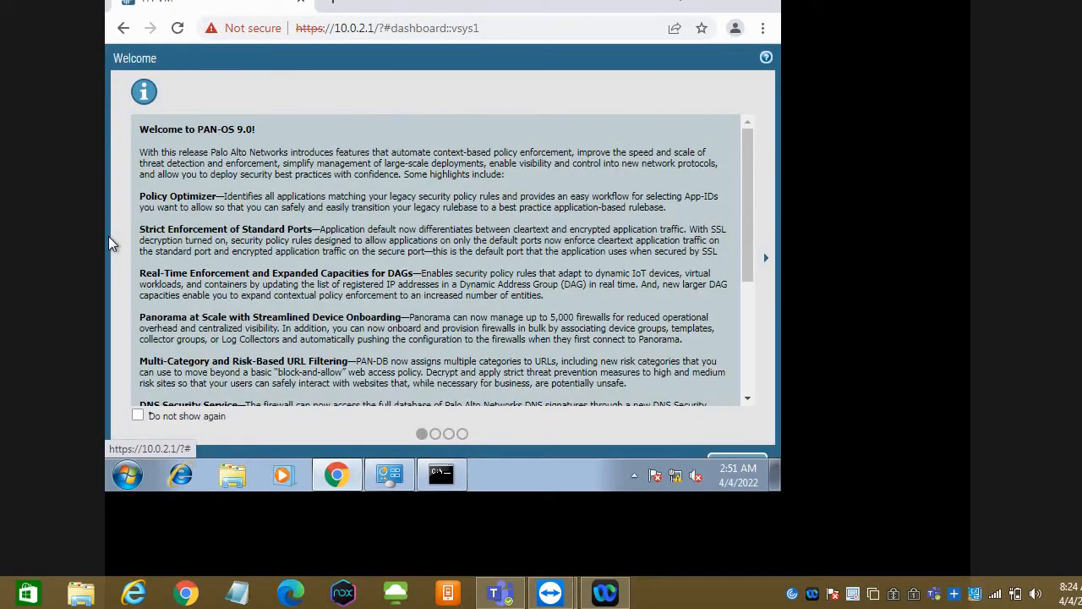
left_click(137, 416)
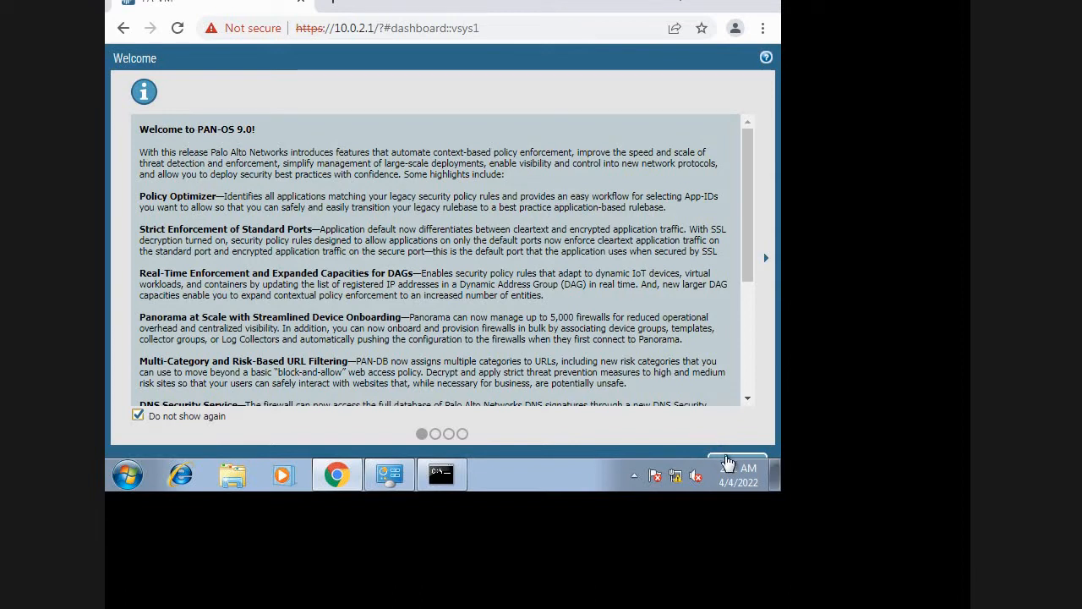
left_click(727, 461)
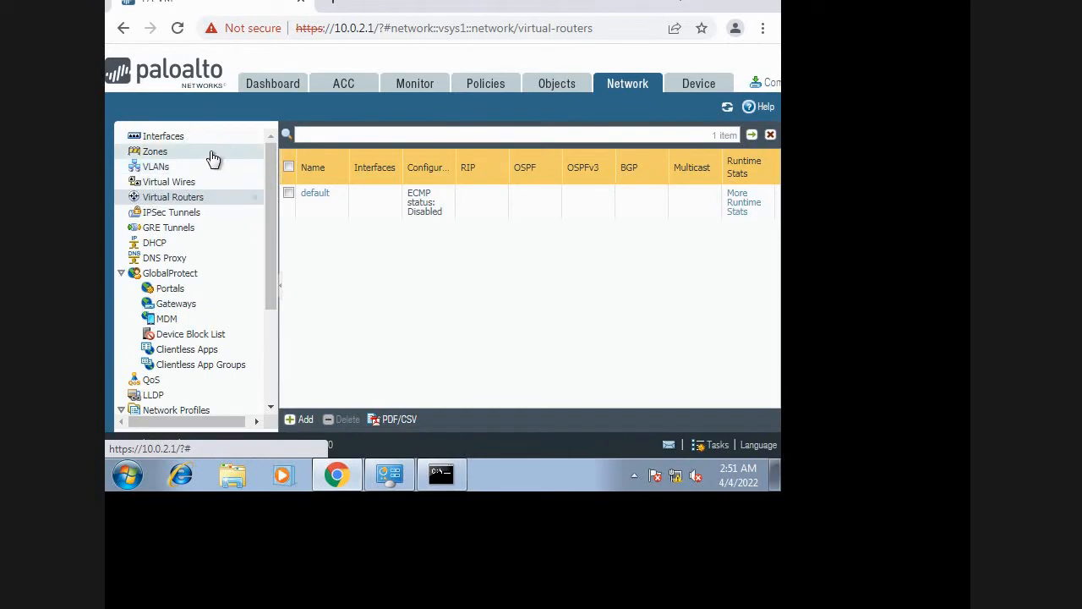
Open the ethernet1/1 network interface for editing, set its type to Layer3 and assign it to the default virtual router.
left_click(175, 137)
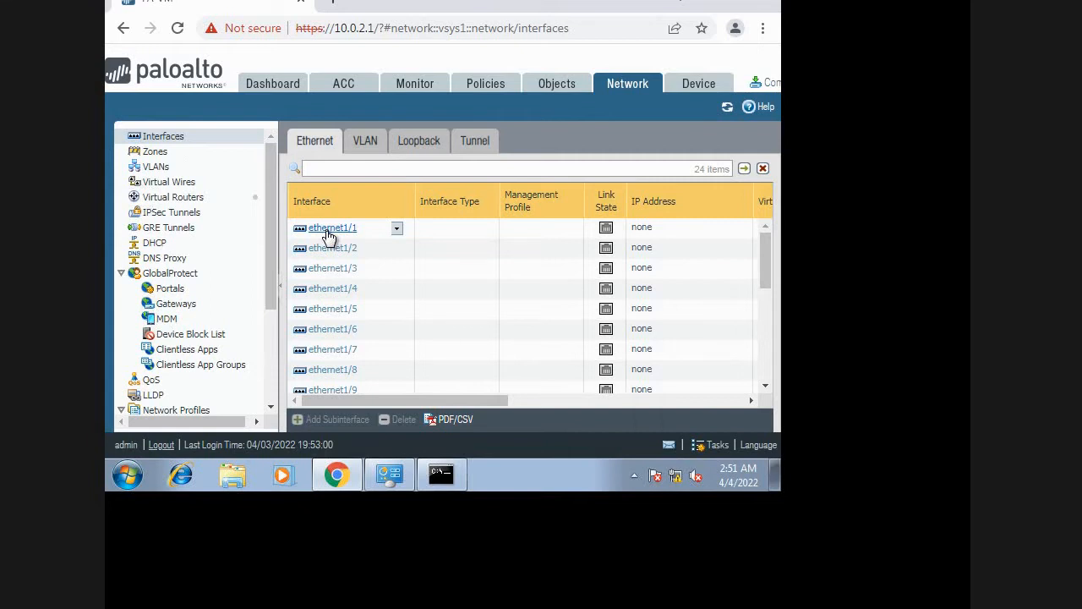
left_click(330, 229)
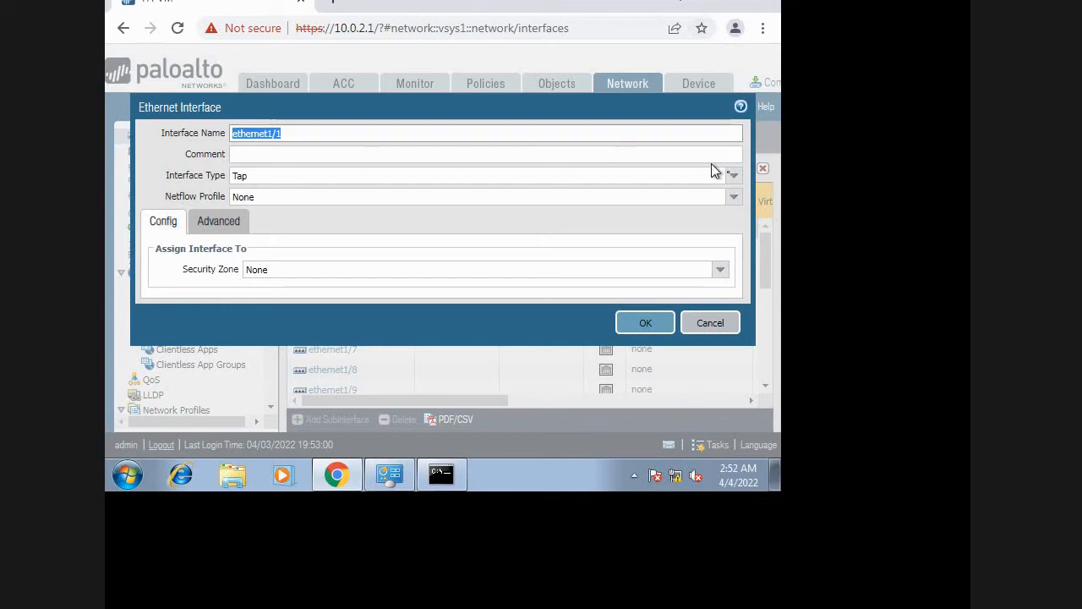
left_click(736, 180)
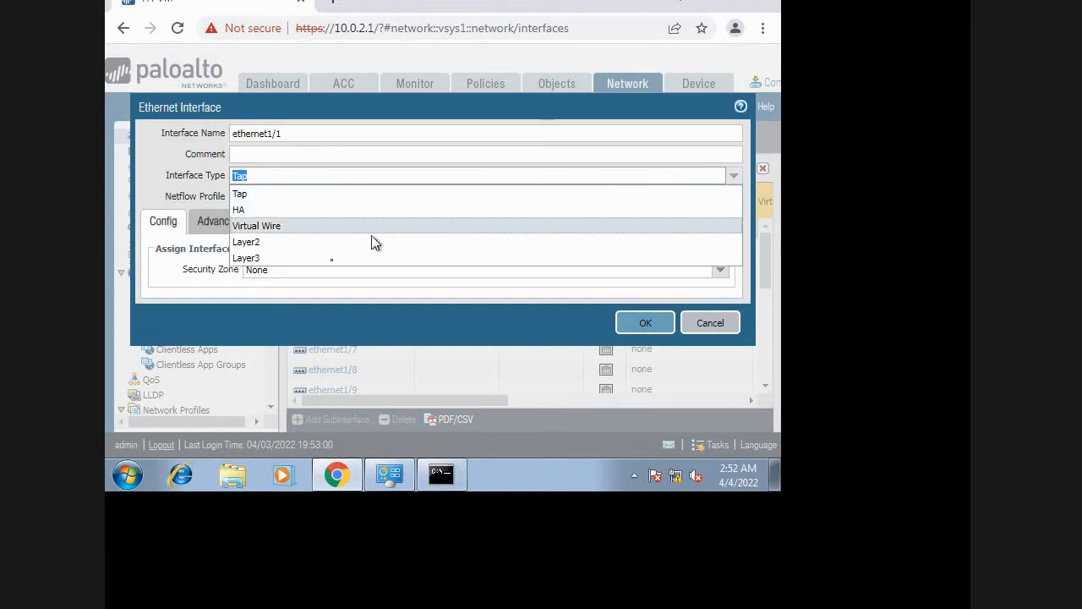
left_click(332, 260)
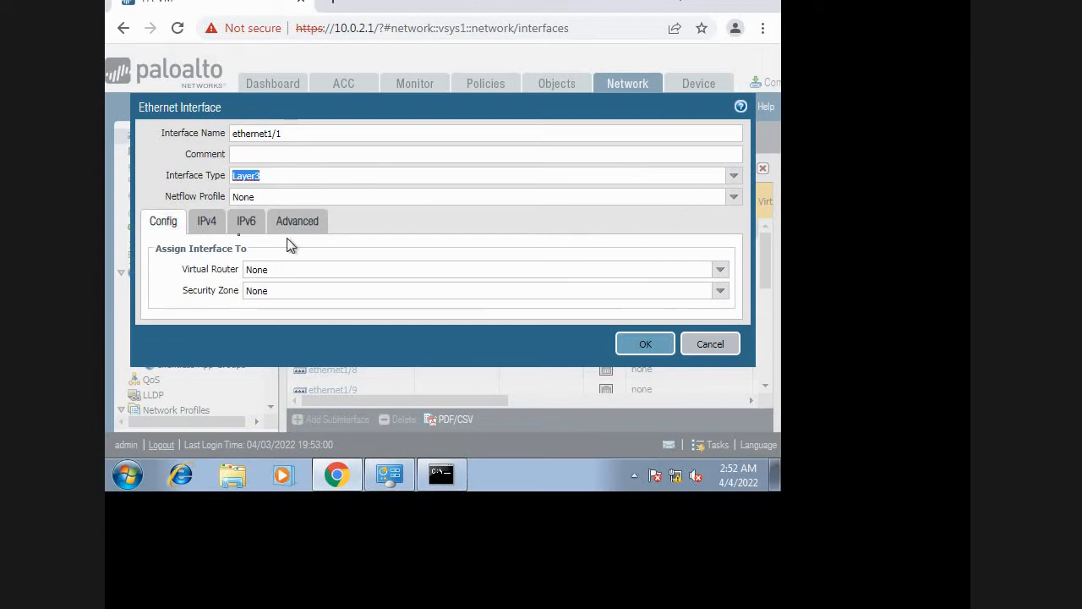
left_click(721, 271)
left_click(304, 305)
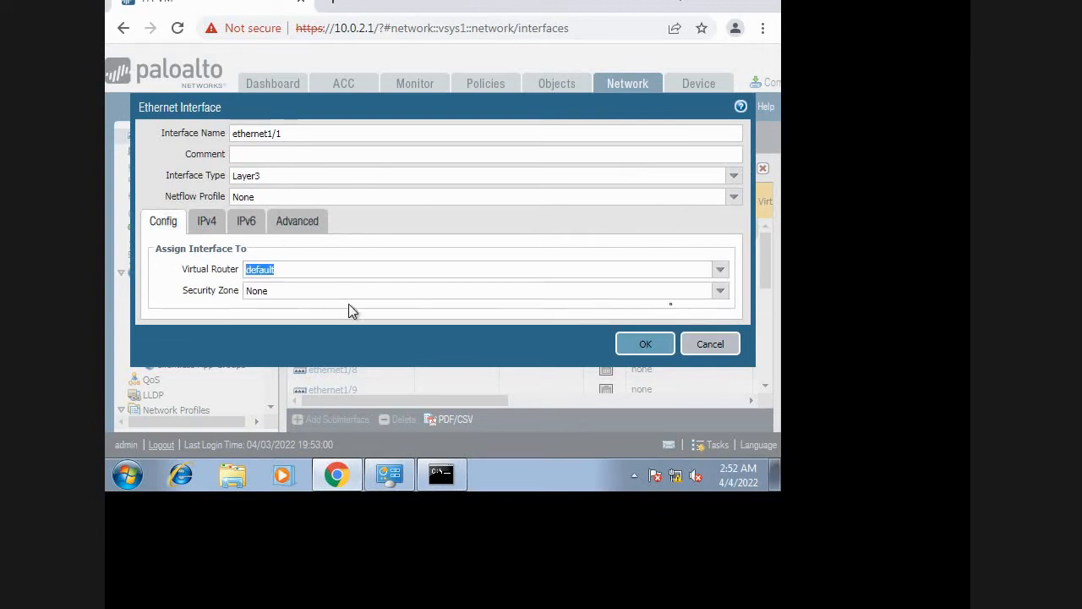
Create a new security zone named un-trust and assign it to ethernet1/1.
left_click(721, 292)
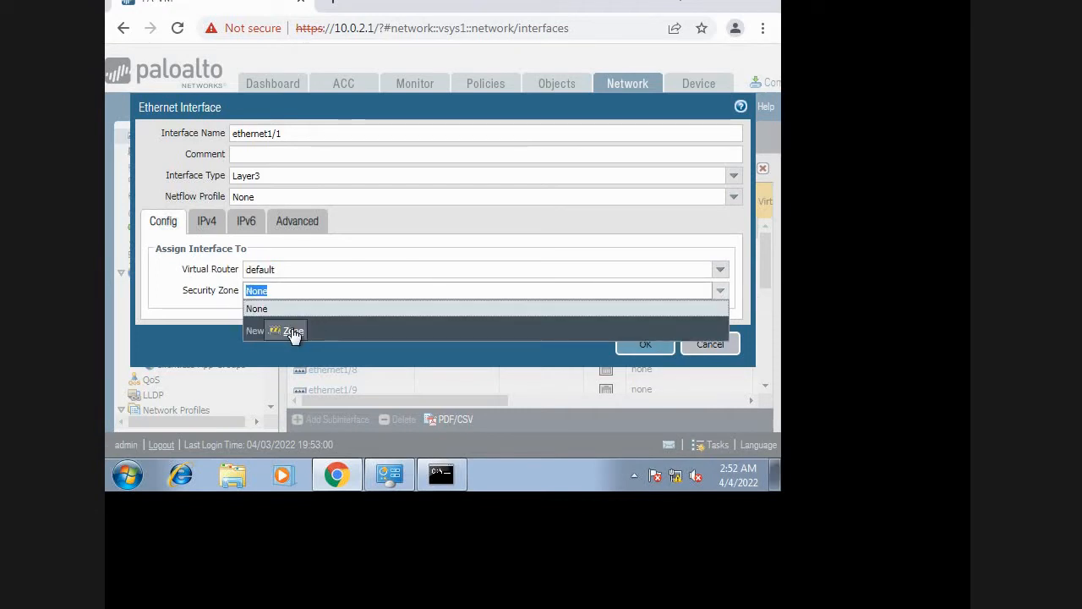
left_click(291, 332)
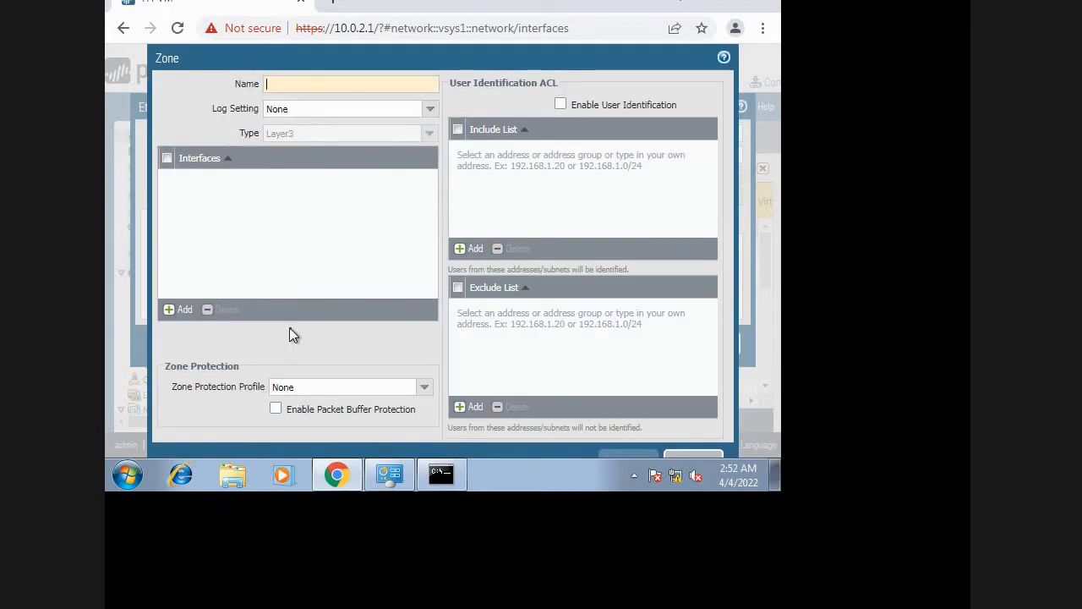
type("un")
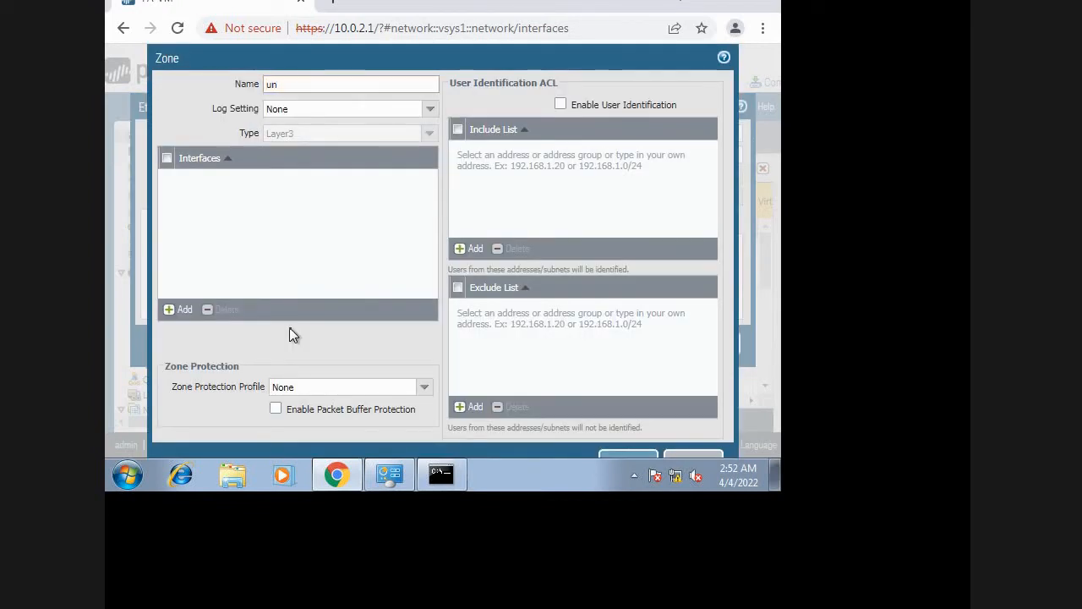
type("-trust")
left_click(617, 457)
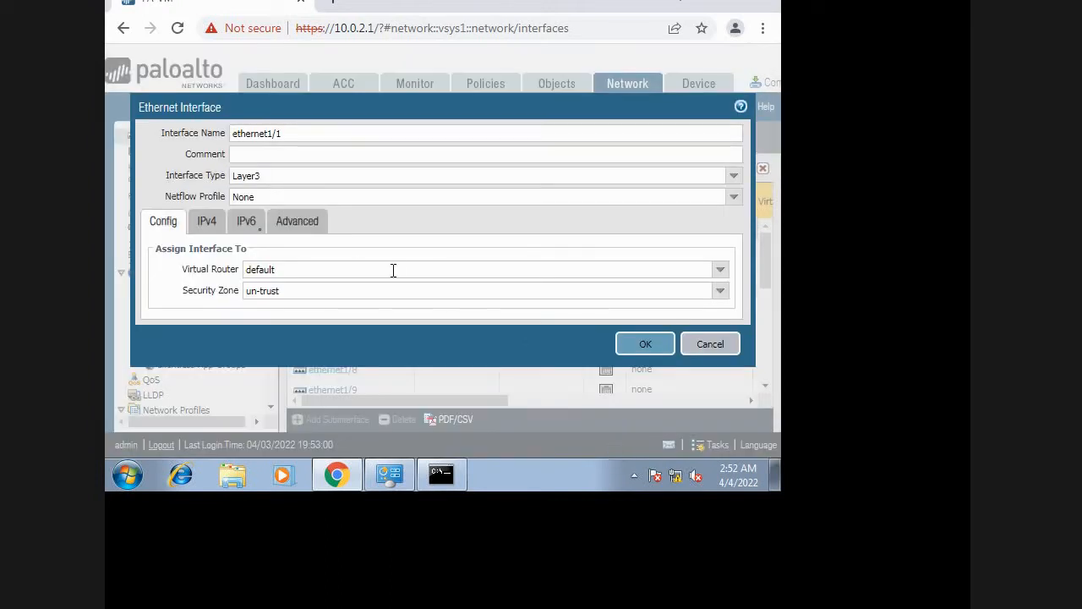
Add the static IPv4 address 192.168.2.1/24 to ethernet1/1.
left_click(209, 224)
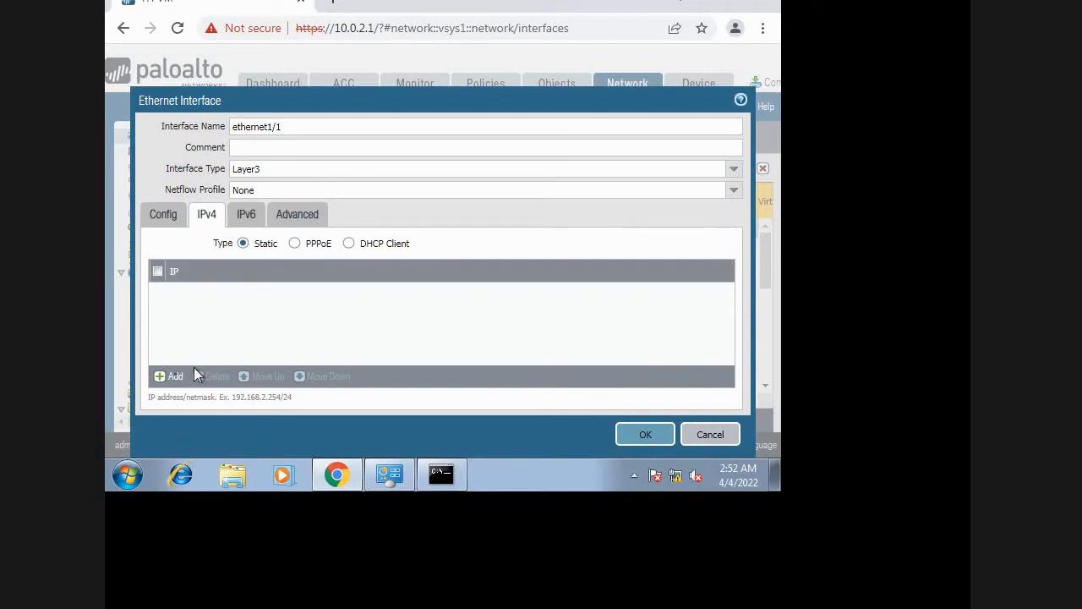
left_click(175, 378)
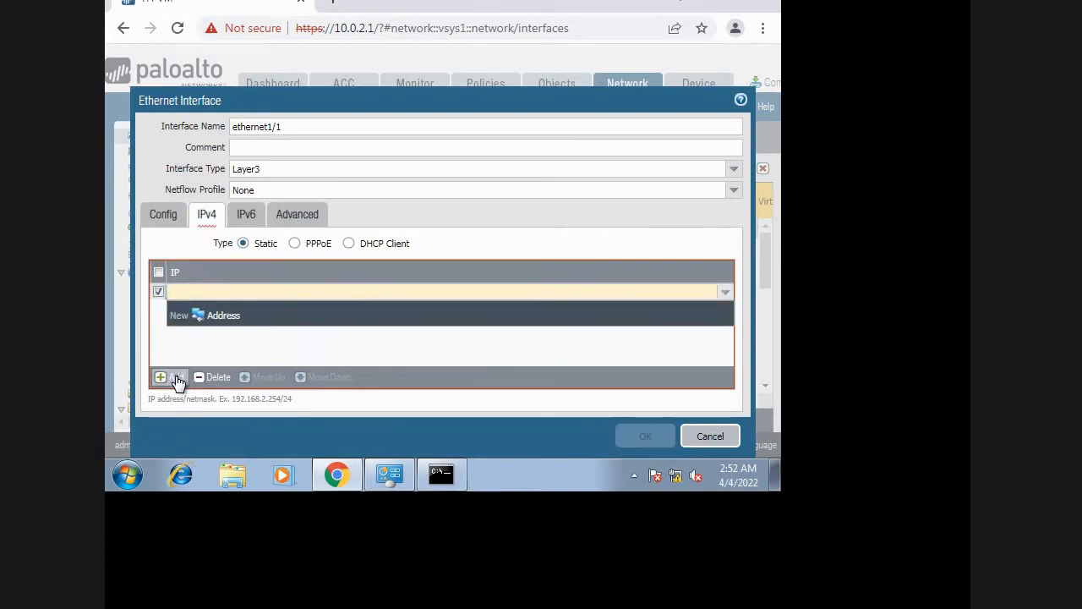
type("192.168")
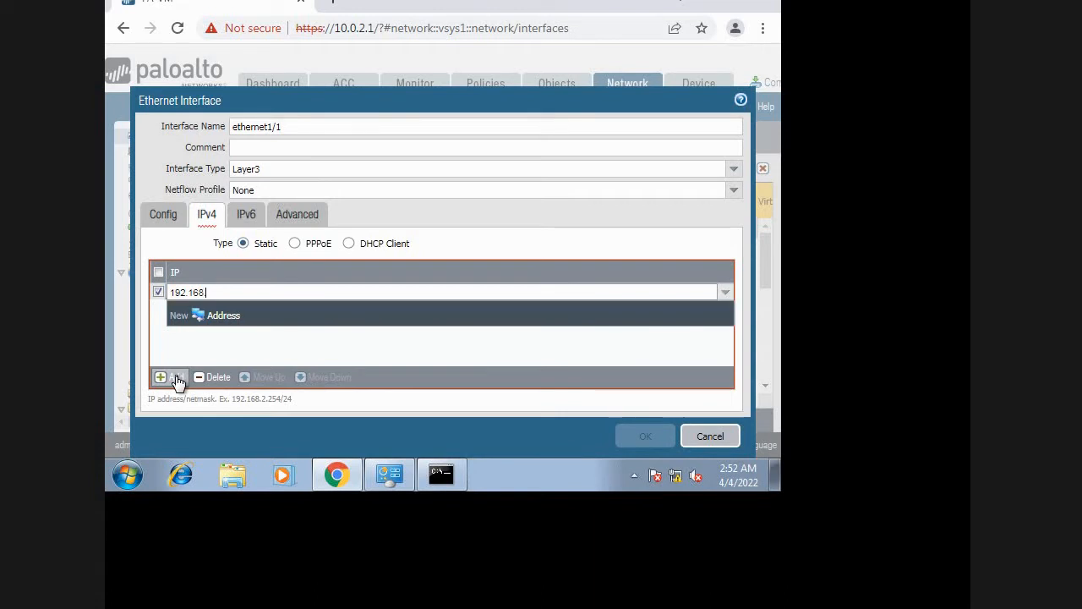
type(".2.1/24")
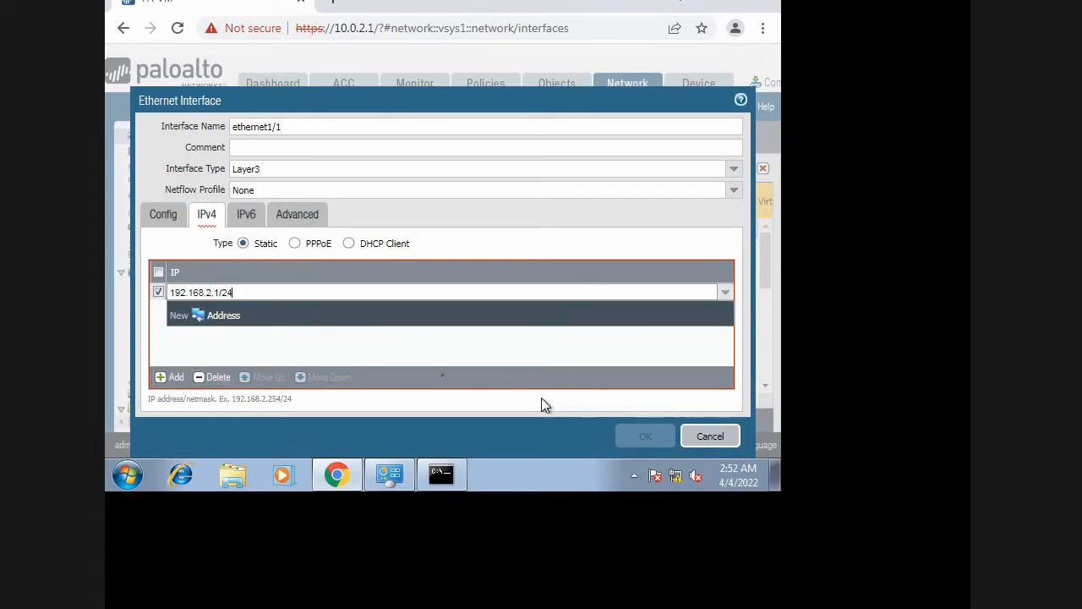
left_click(401, 350)
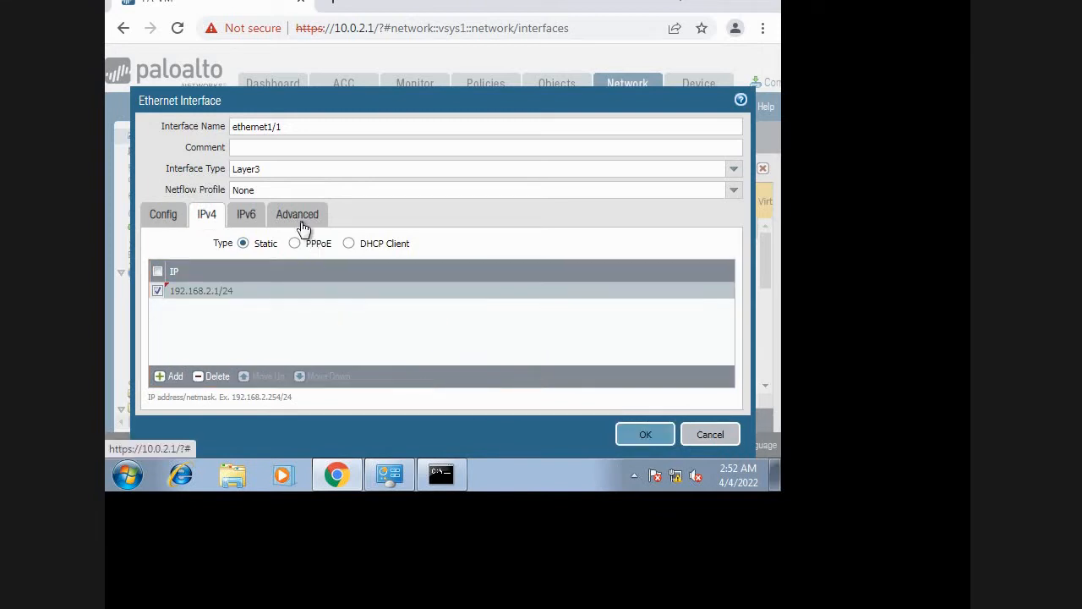
Create a management profile named Test allowing HTTP, HTTPS, Telnet, SSH and Ping for ethernet1/1, and save the interface.
left_click(302, 224)
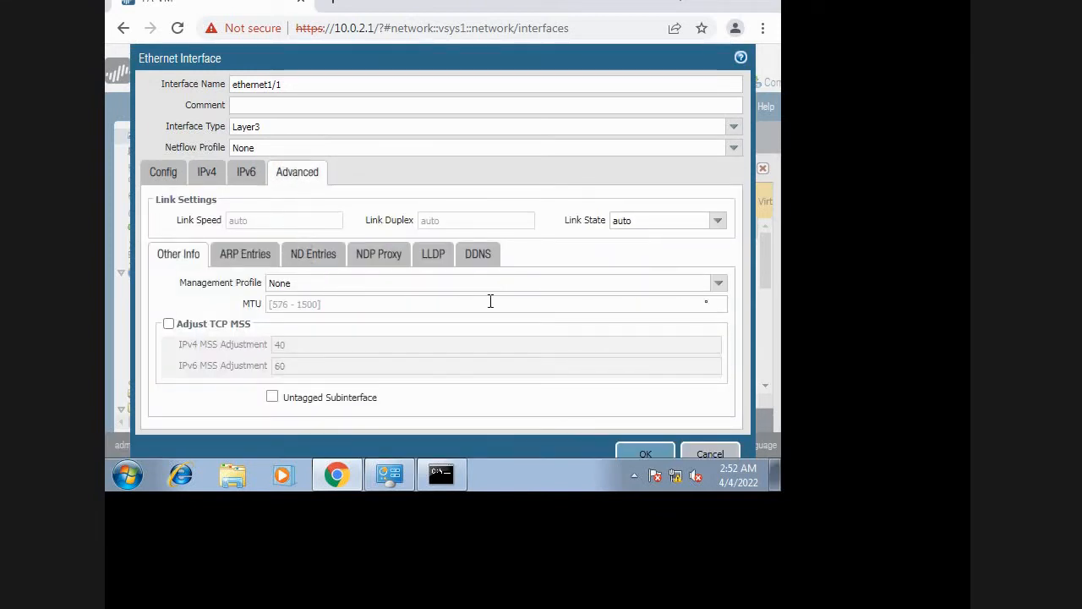
left_click(718, 283)
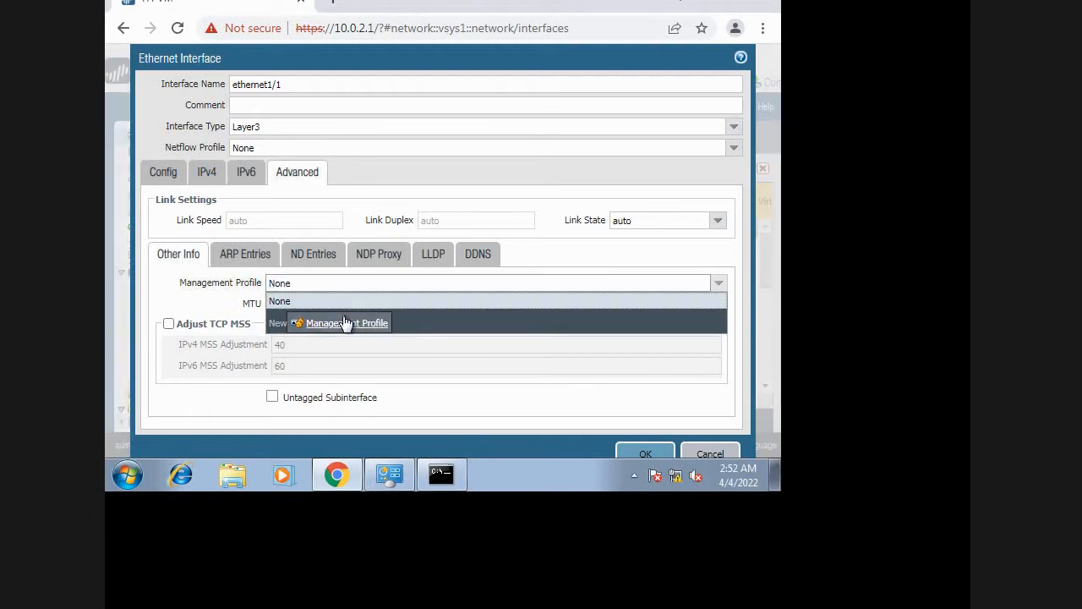
left_click(345, 323)
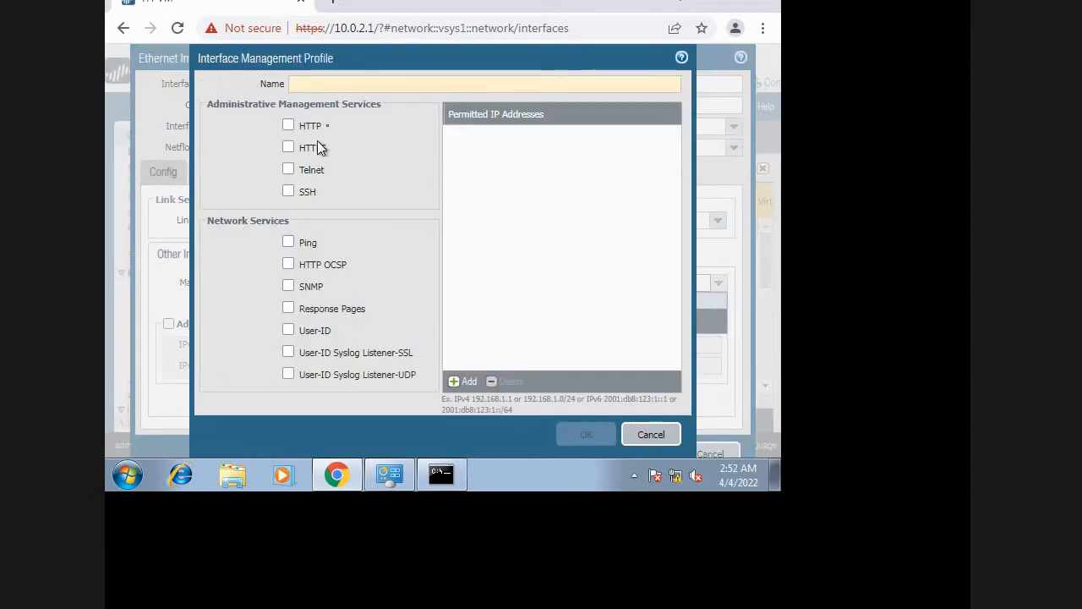
type("Test")
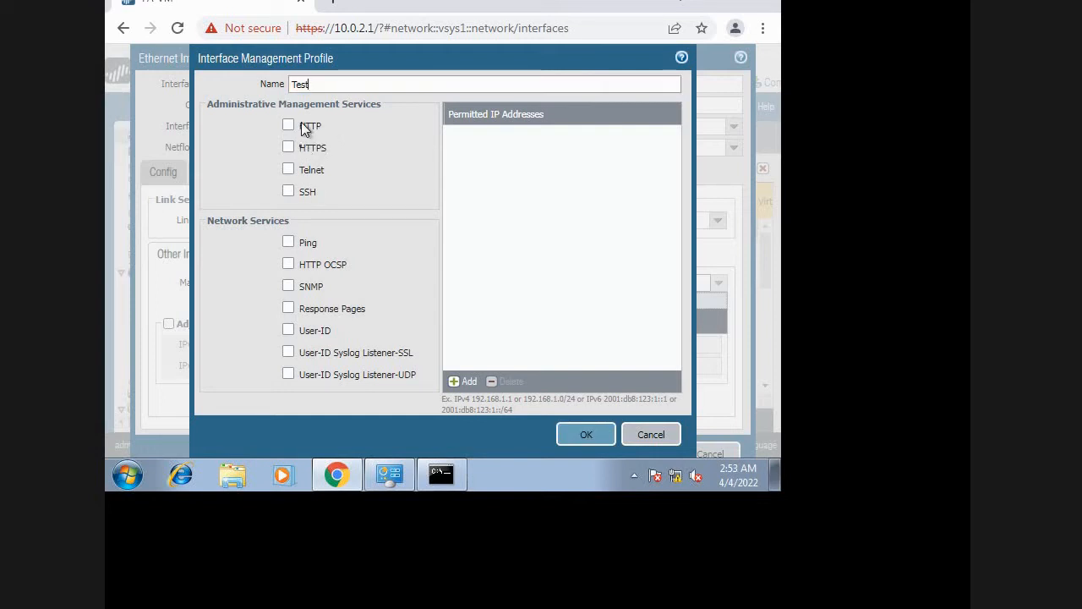
left_click(305, 127)
left_click(290, 147)
left_click(289, 170)
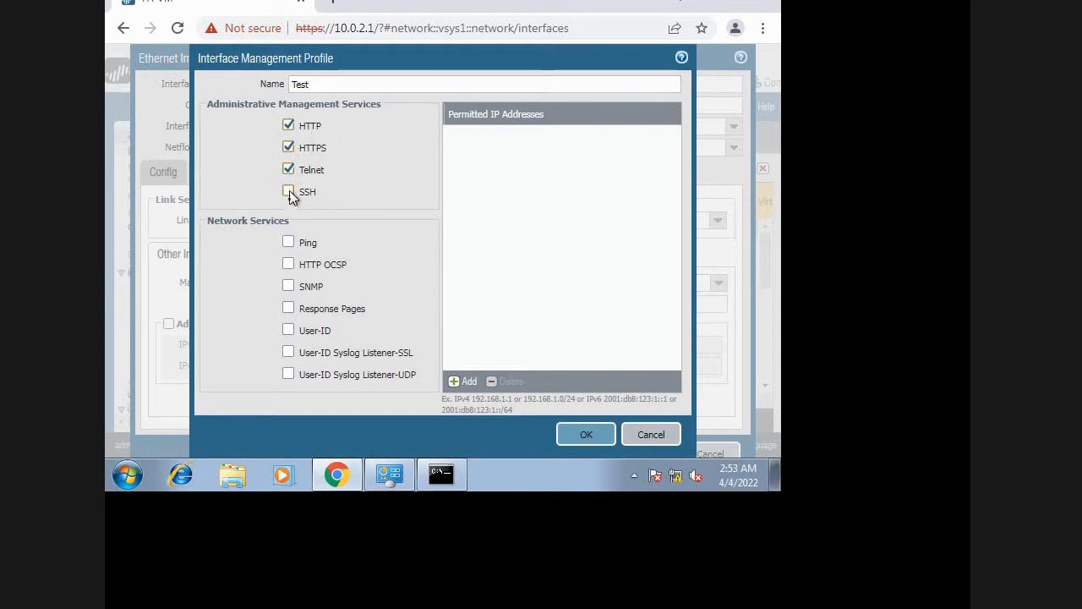
left_click(288, 193)
left_click(288, 243)
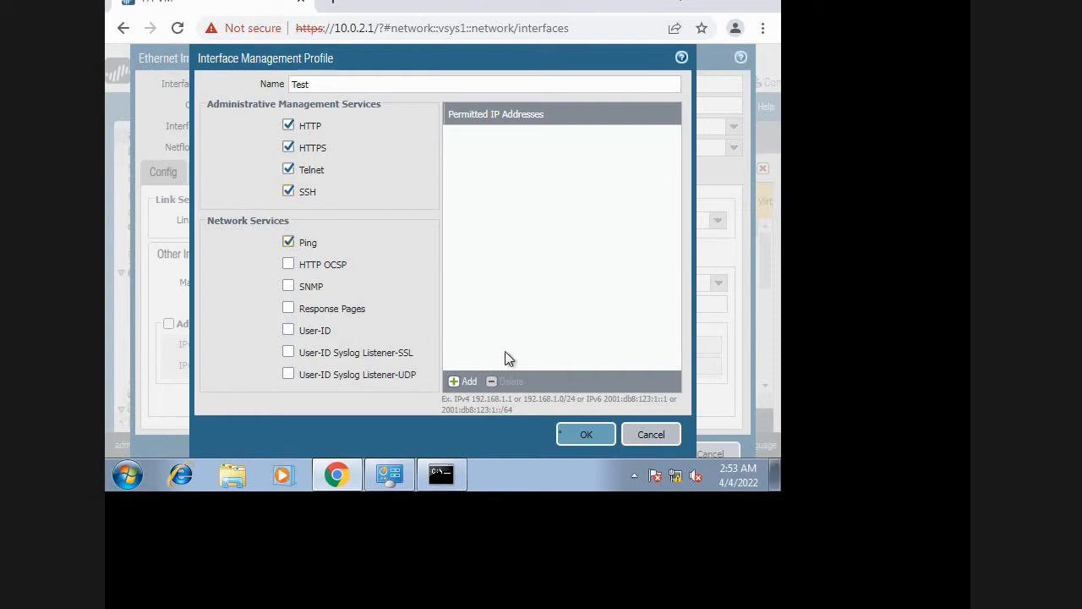
left_click(568, 439)
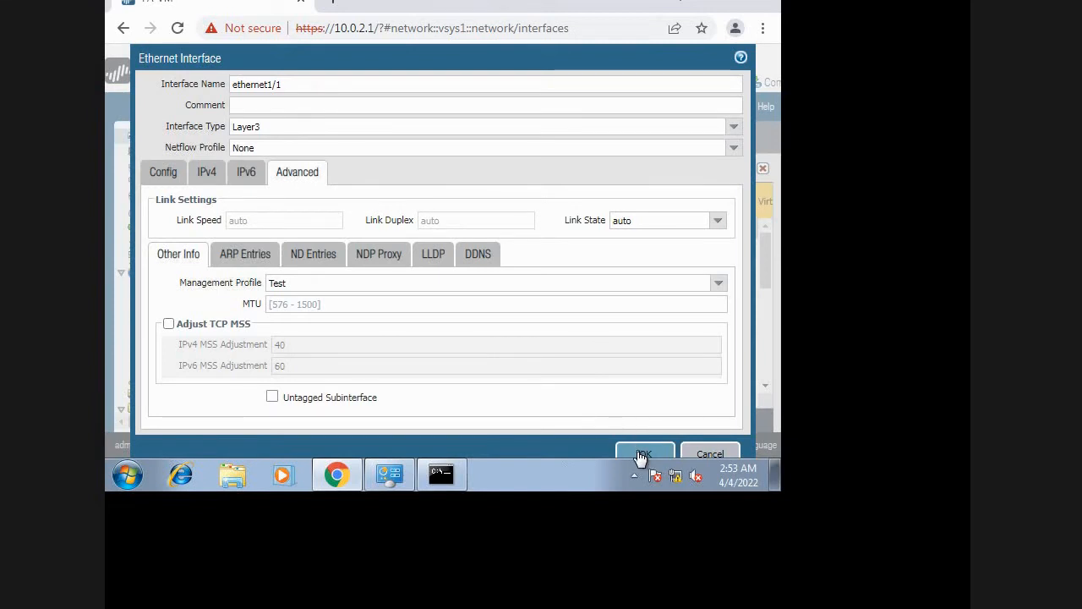
left_click(641, 456)
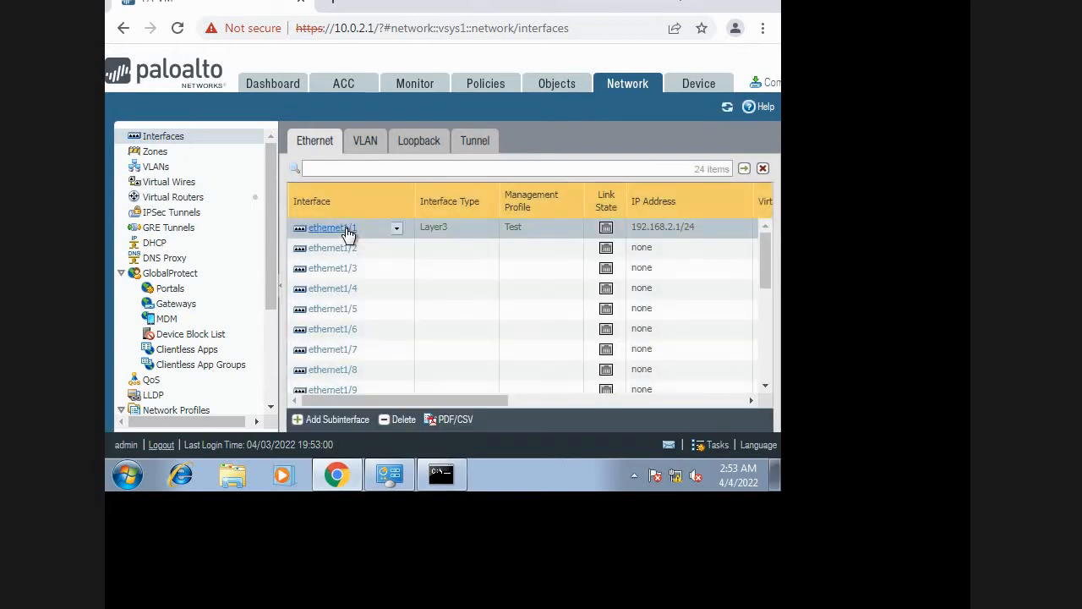
Reopen ethernet1/1, set its link state to up in the advanced settings and save the interface.
left_click(344, 228)
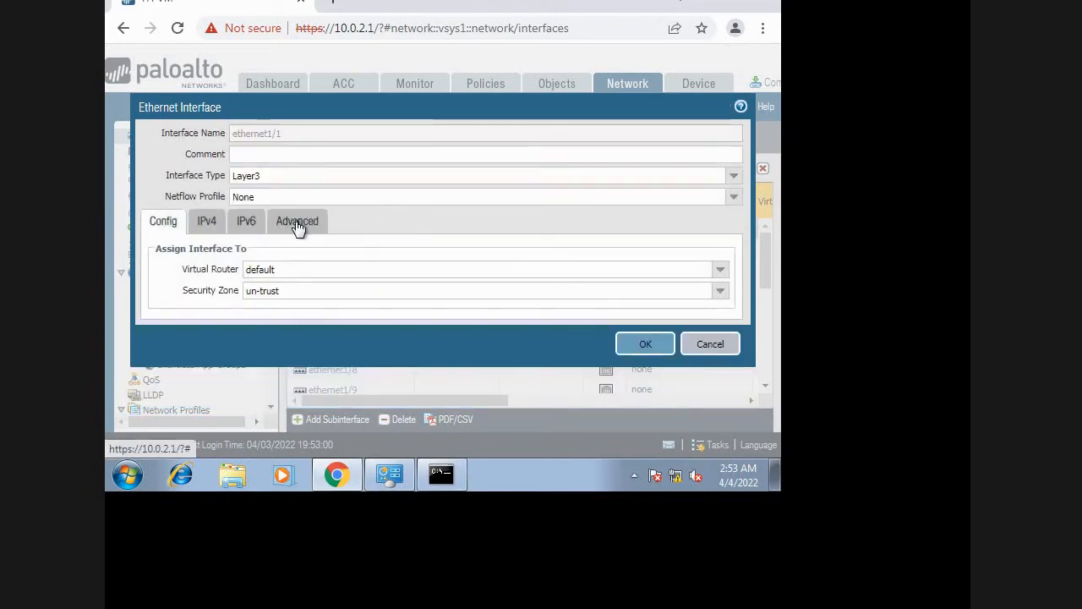
left_click(297, 222)
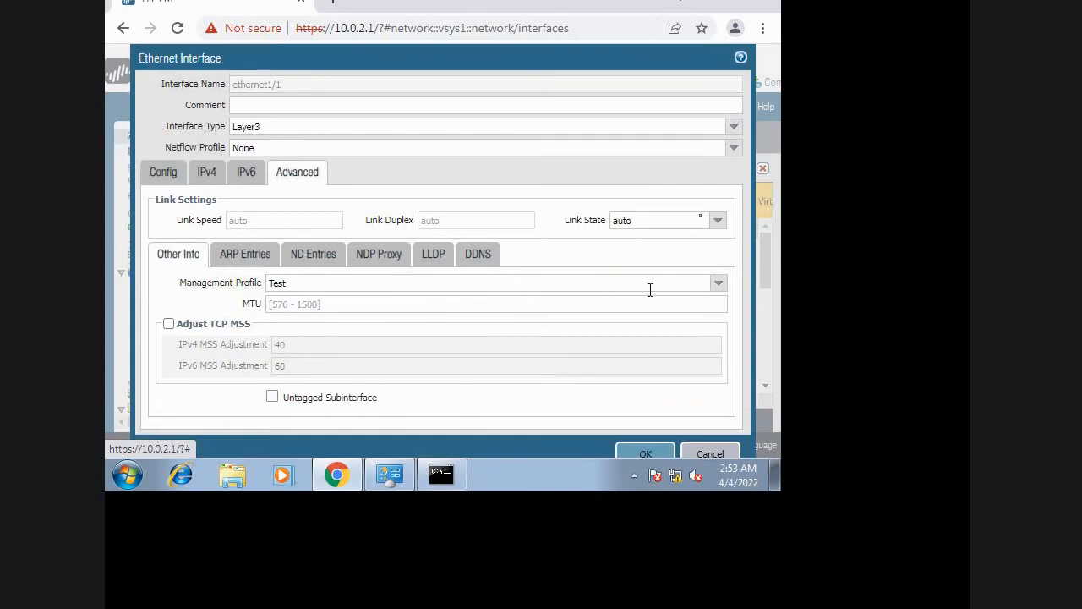
left_click(717, 221)
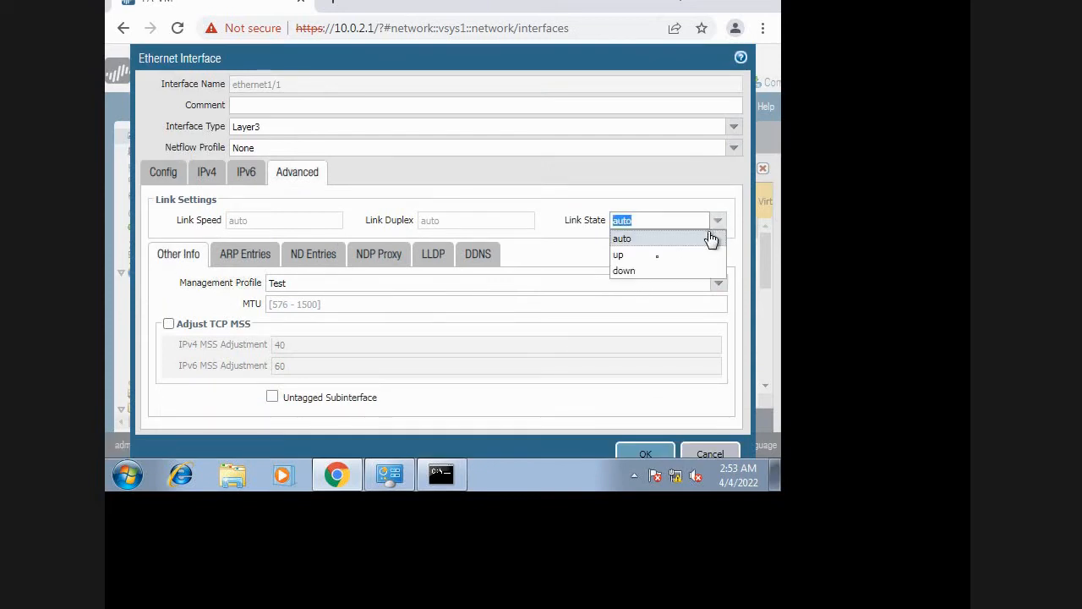
left_click(659, 255)
left_click(653, 456)
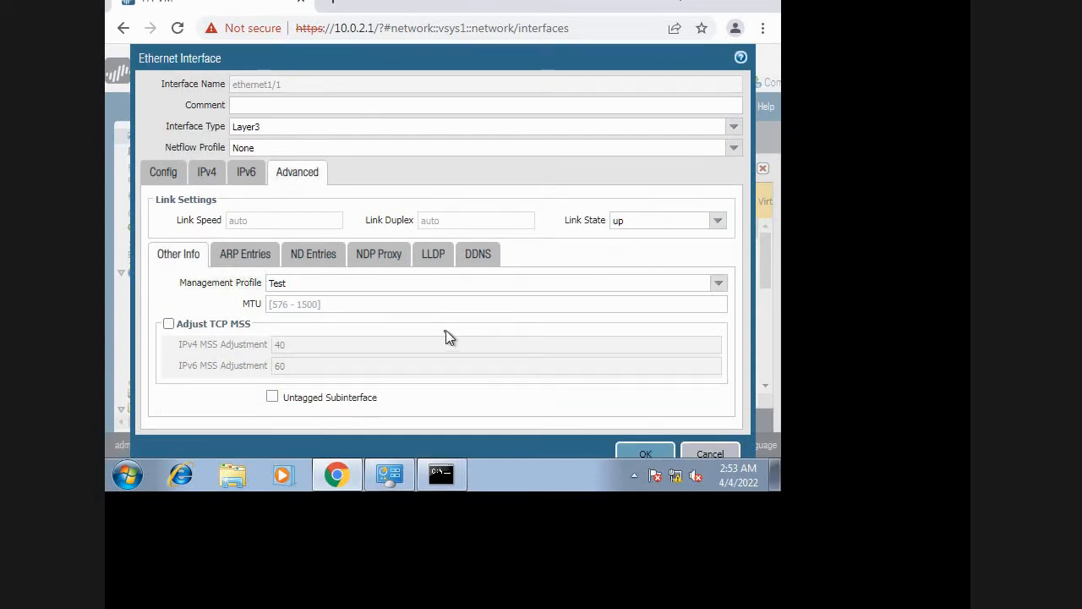
left_click(422, 305)
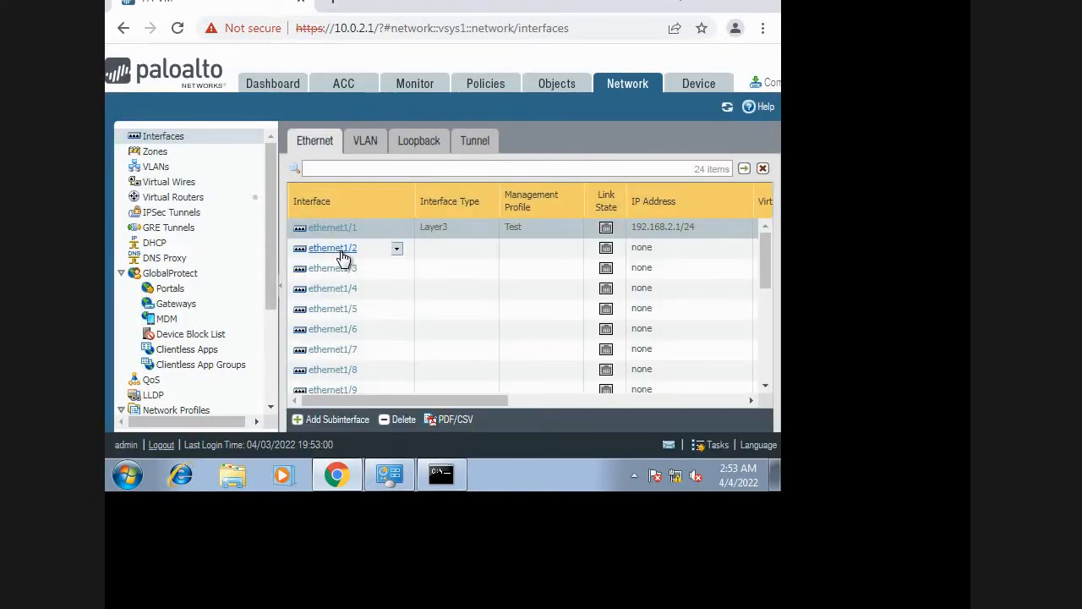
Open ethernet1/2 for editing, set its interface type to Layer3 and assign it to the default virtual router.
left_click(343, 253)
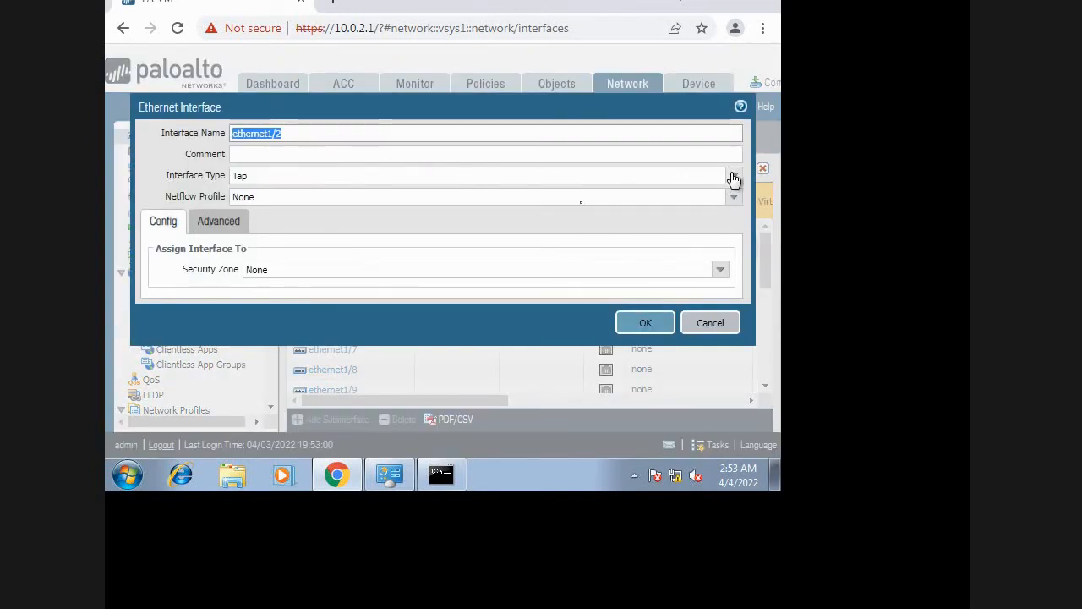
left_click(732, 176)
left_click(330, 258)
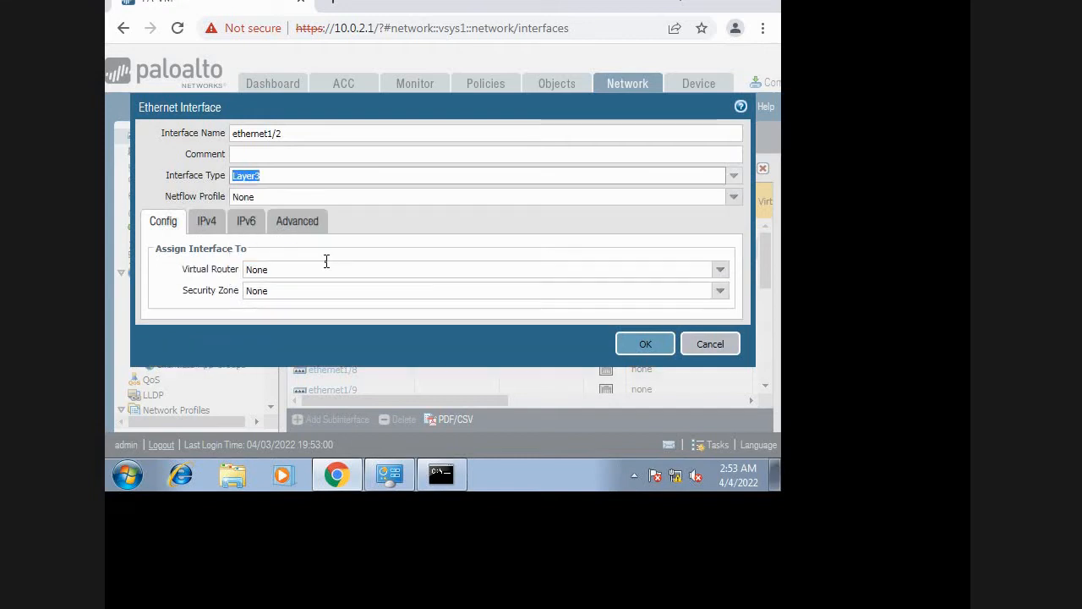
left_click(720, 268)
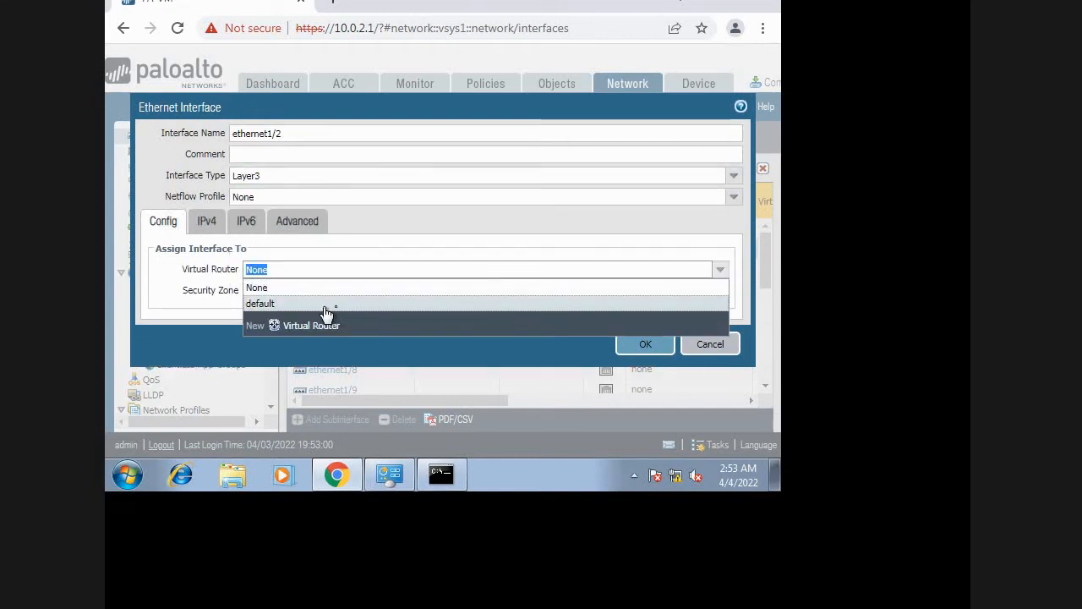
left_click(326, 306)
Create a security zone named Trust and assign ethernet1/2 to it.
left_click(720, 290)
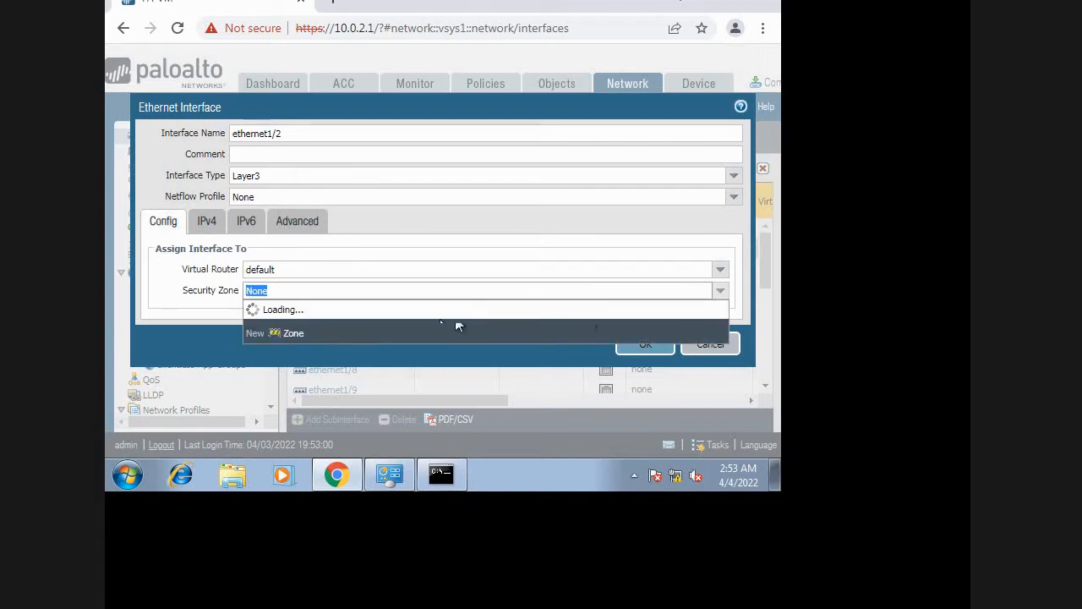
left_click(290, 347)
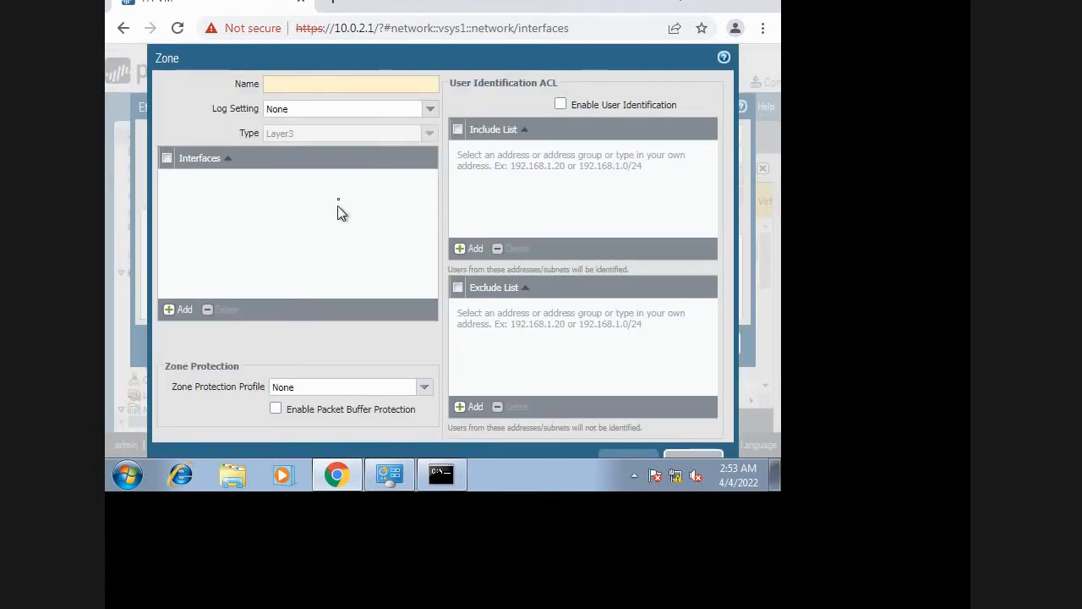
type("Trust")
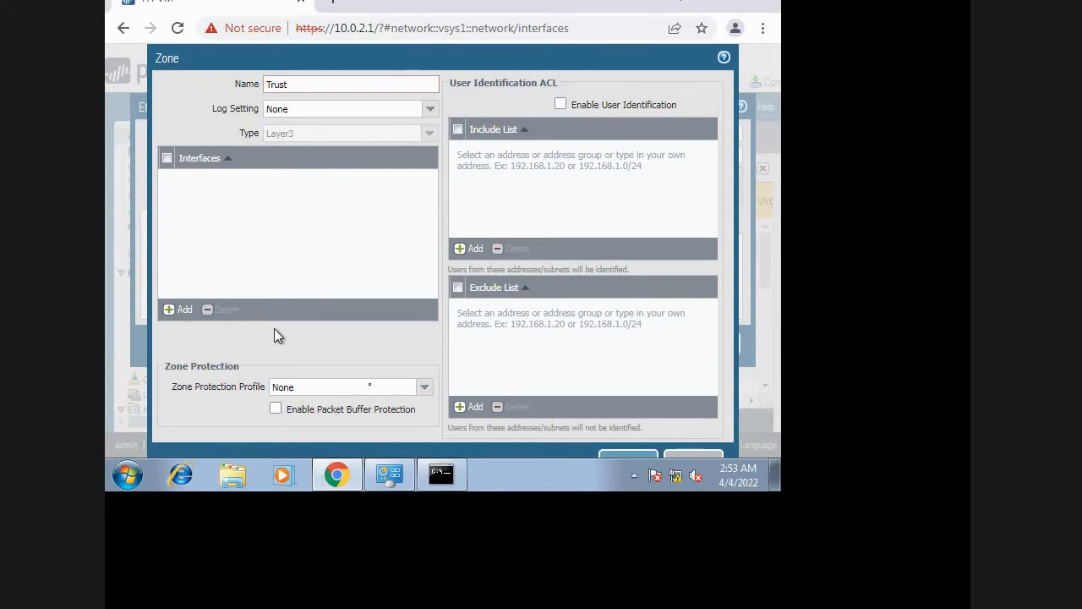
left_click(607, 455)
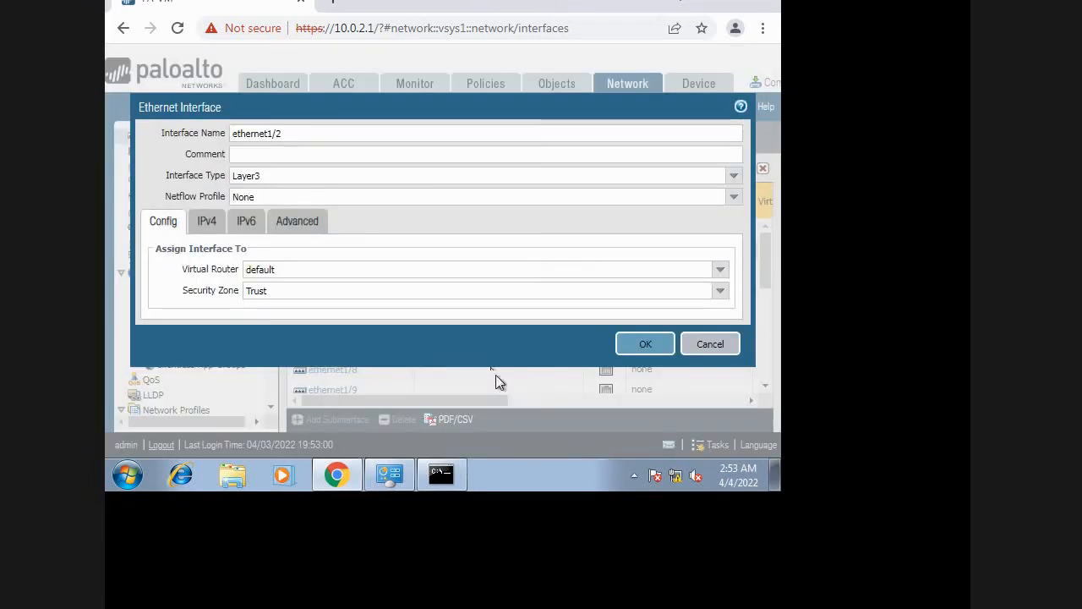
Add the static IPv4 address 10.0.1.1/24 to ethernet1/2.
left_click(213, 224)
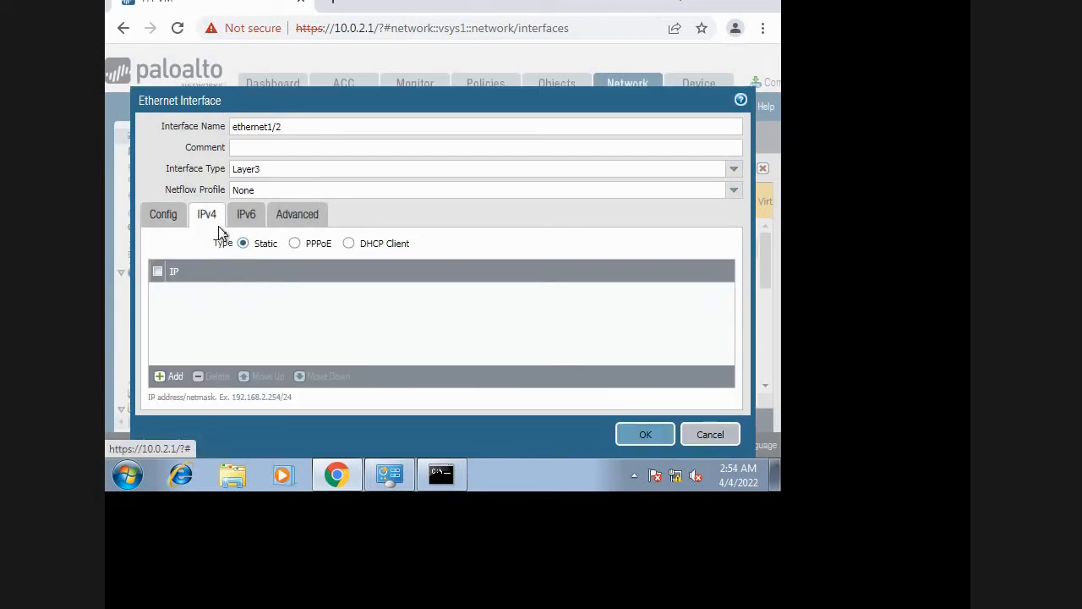
left_click(160, 377)
type("10.0")
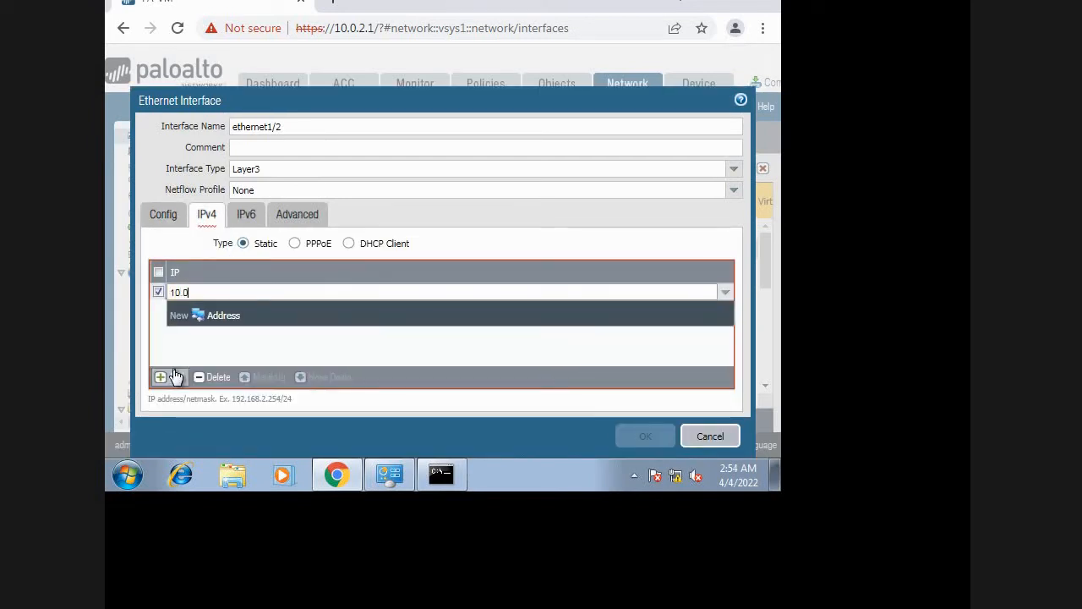
type(".1.1/24")
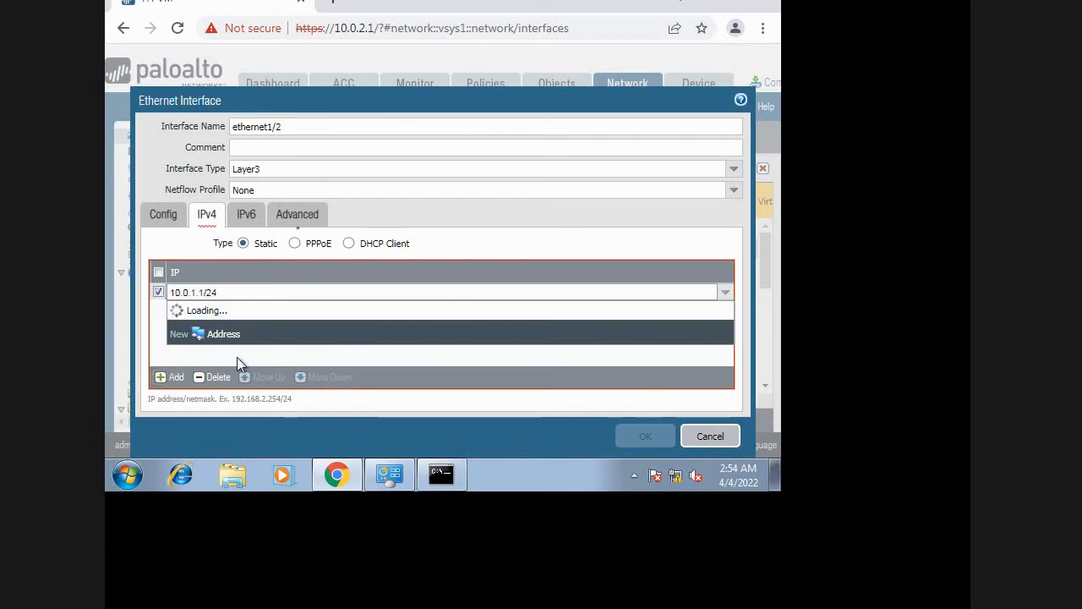
Set ethernet1/2's link state to up, apply the Test management profile in the advanced settings, and save the interface.
left_click(296, 214)
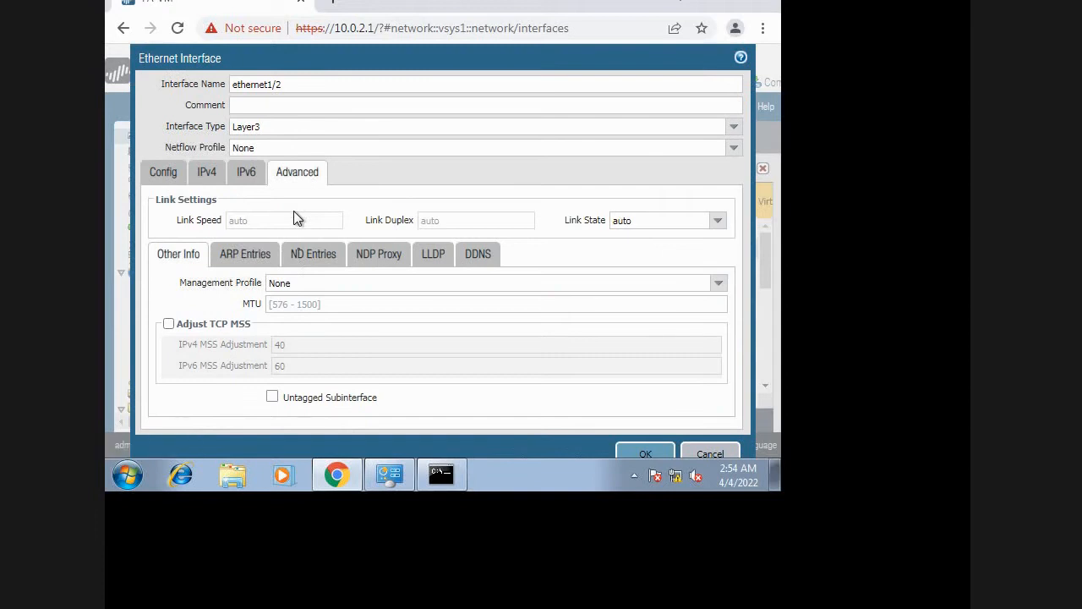
left_click(716, 221)
left_click(635, 261)
left_click(717, 282)
left_click(318, 318)
left_click(643, 455)
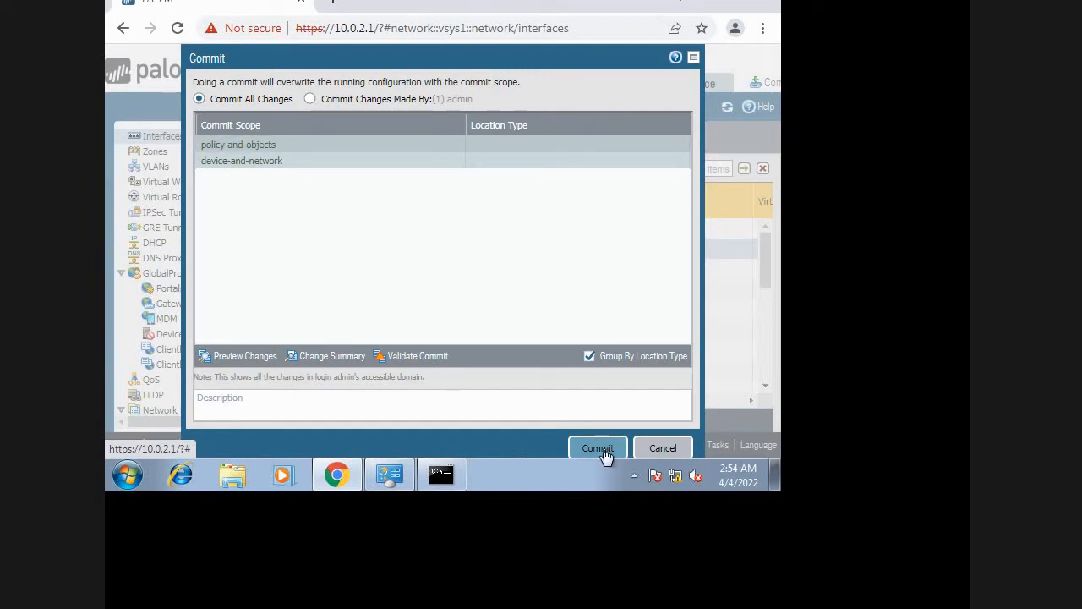
Commit all firewall configuration changes, dismiss the commit status and return to the lab topology.
left_click(602, 451)
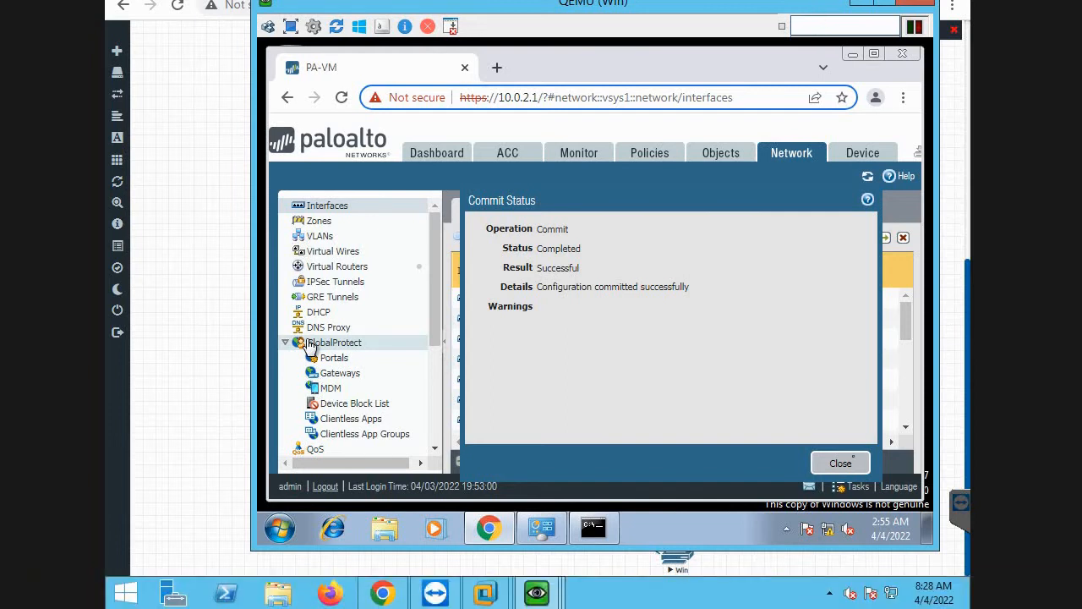
left_click(857, 468)
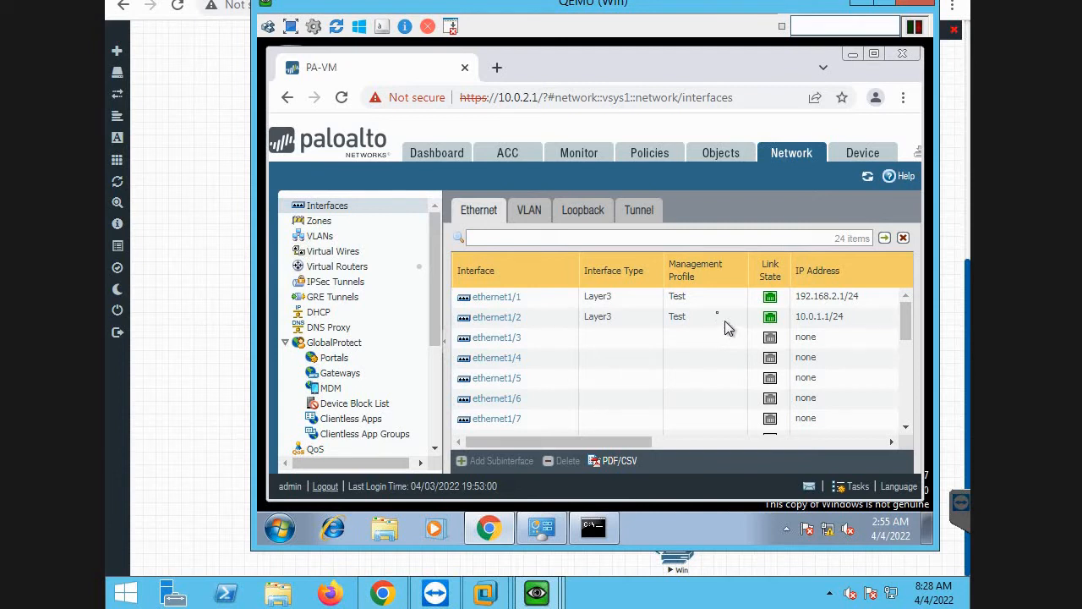
left_click(862, 7)
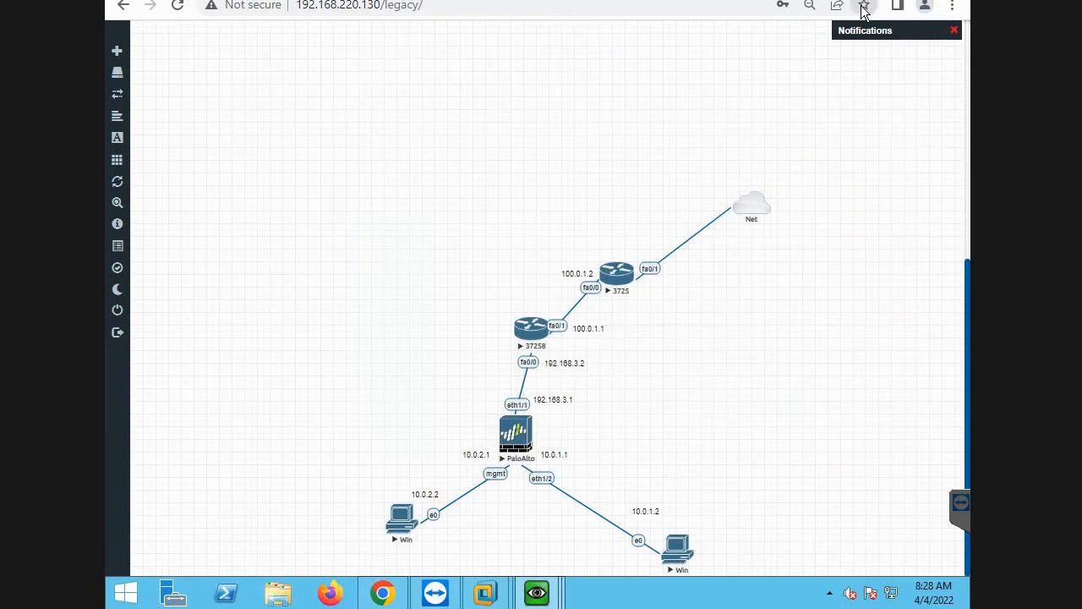
Open the console of the Win PC connected to the firewall's eth1/2 and start a command prompt there.
left_click(680, 554)
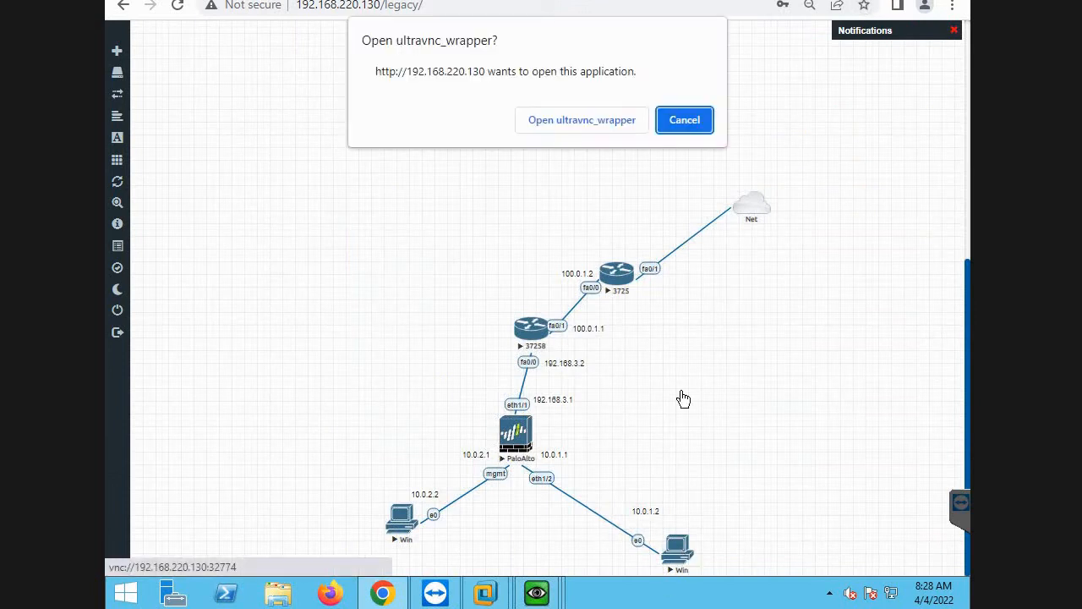
left_click(592, 123)
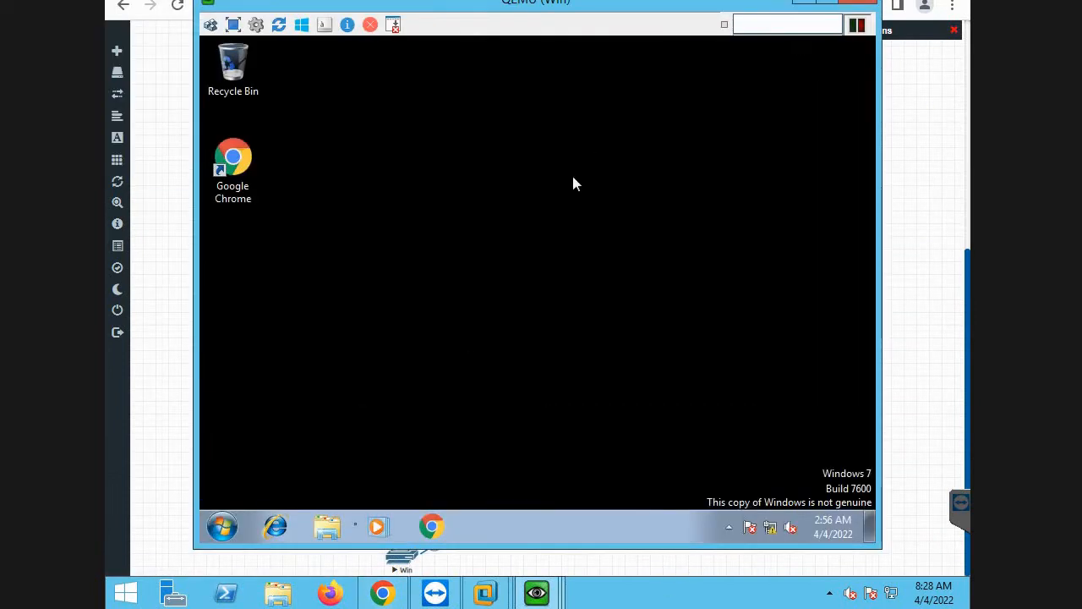
left_click(221, 526)
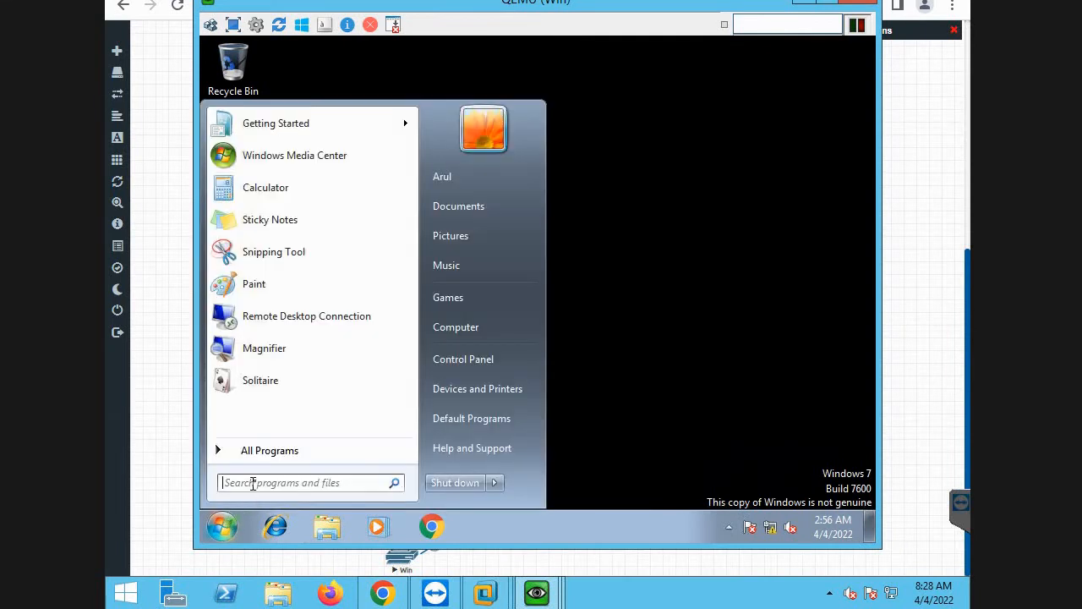
type("cmd")
key("Return")
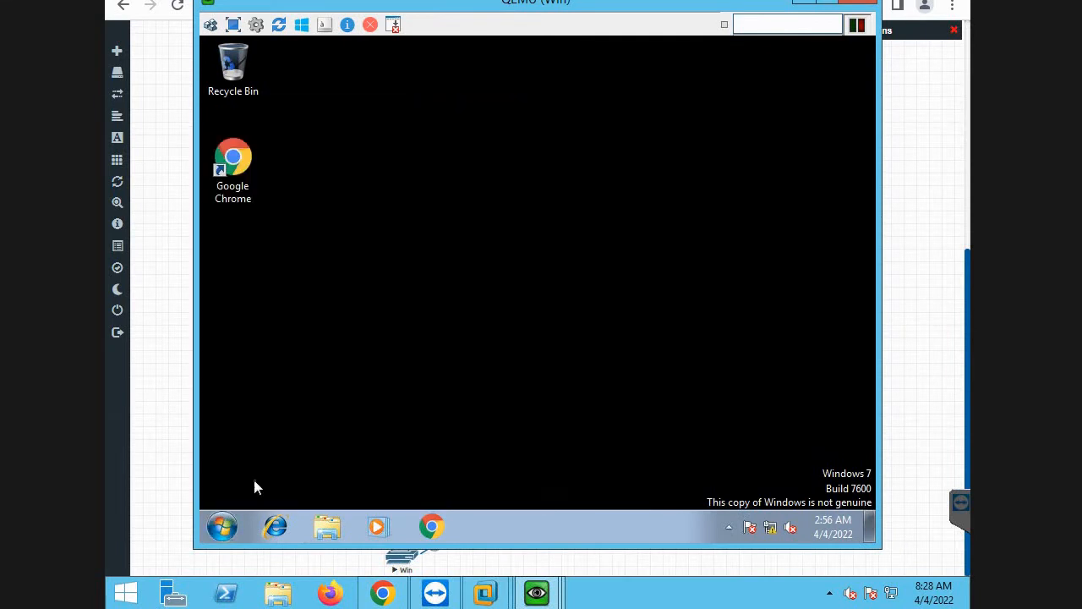
Start a continuous ping to 10.0.1.1 with the -t option and minimize the command prompt.
type("ping ")
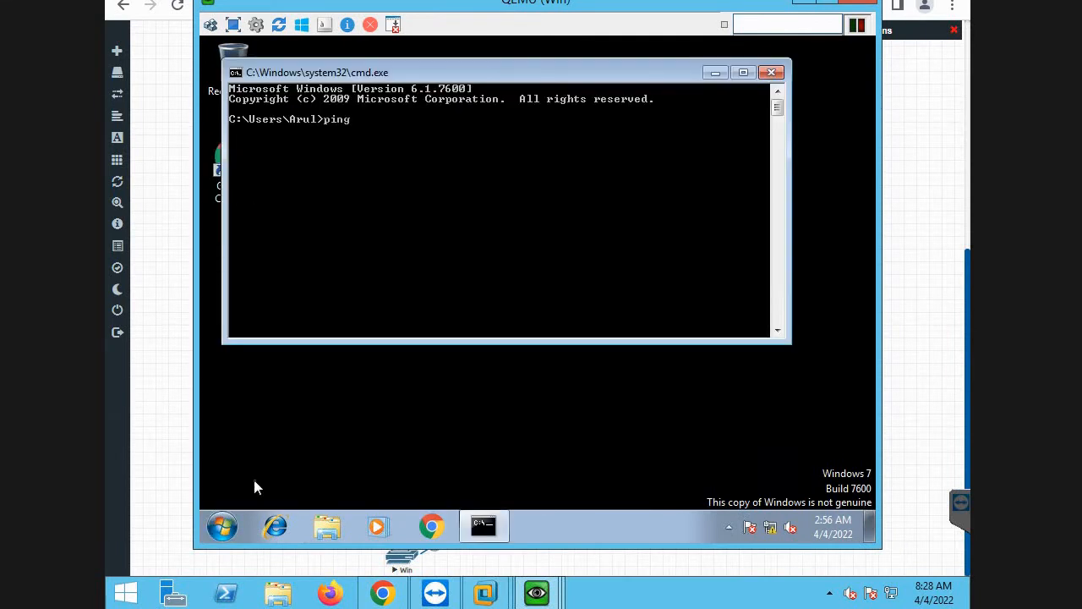
type("10.0.1.1 -t")
key("Return")
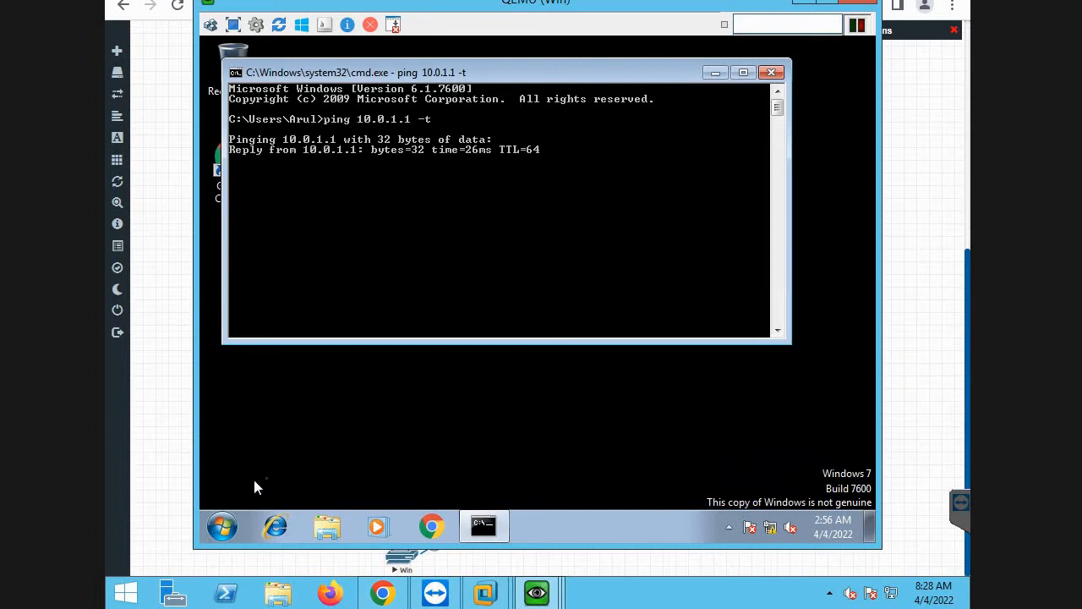
left_click(715, 72)
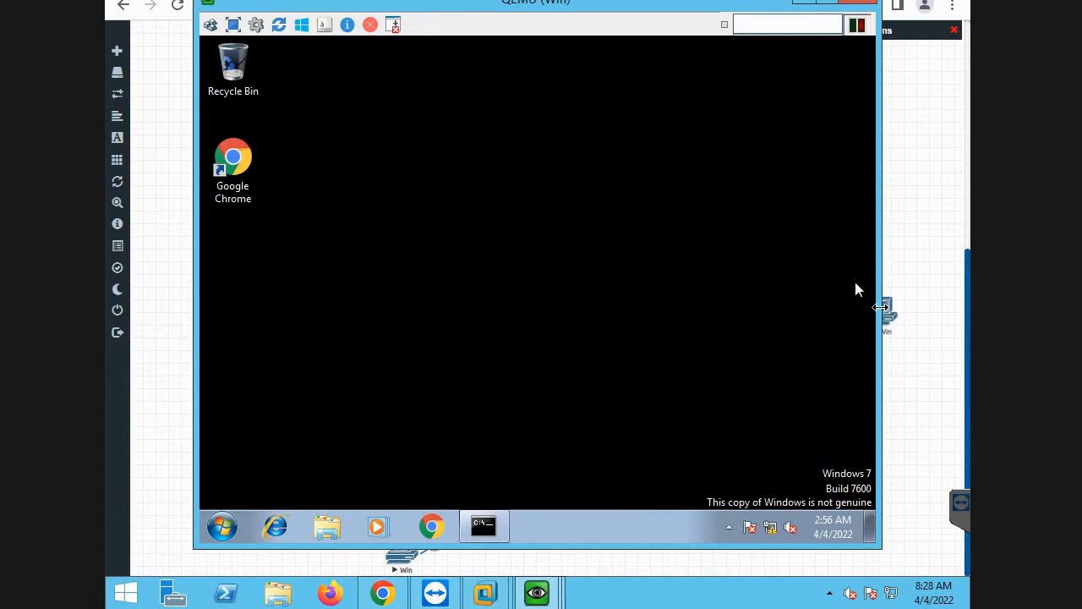
Reposition the Win PC linked to eth1/2 farther from the firewall in the topology diagram.
left_click_drag(885, 313, 724, 515)
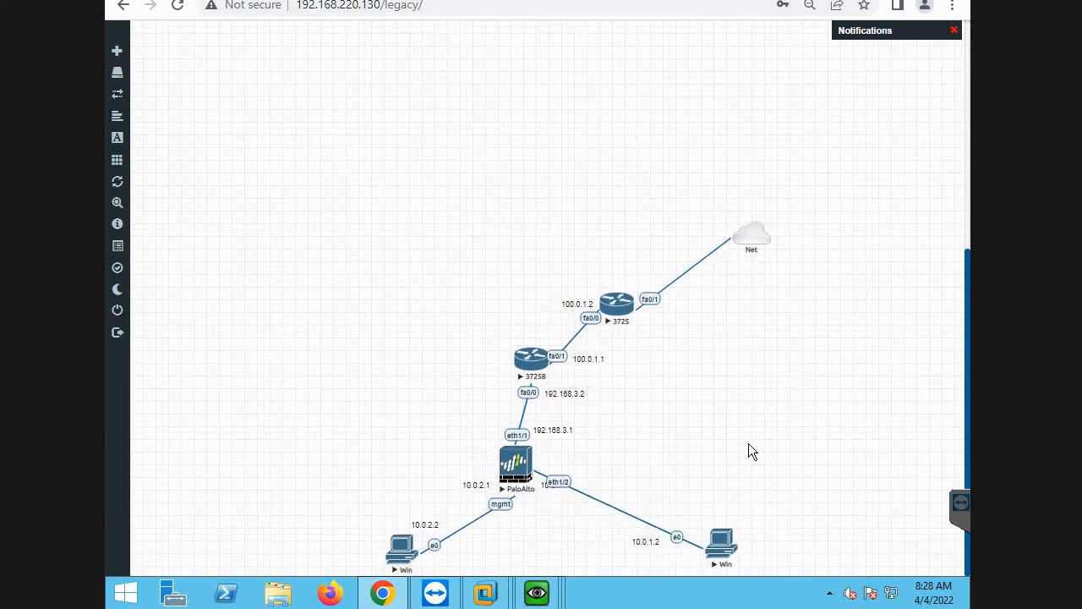
key("alt+Tab")
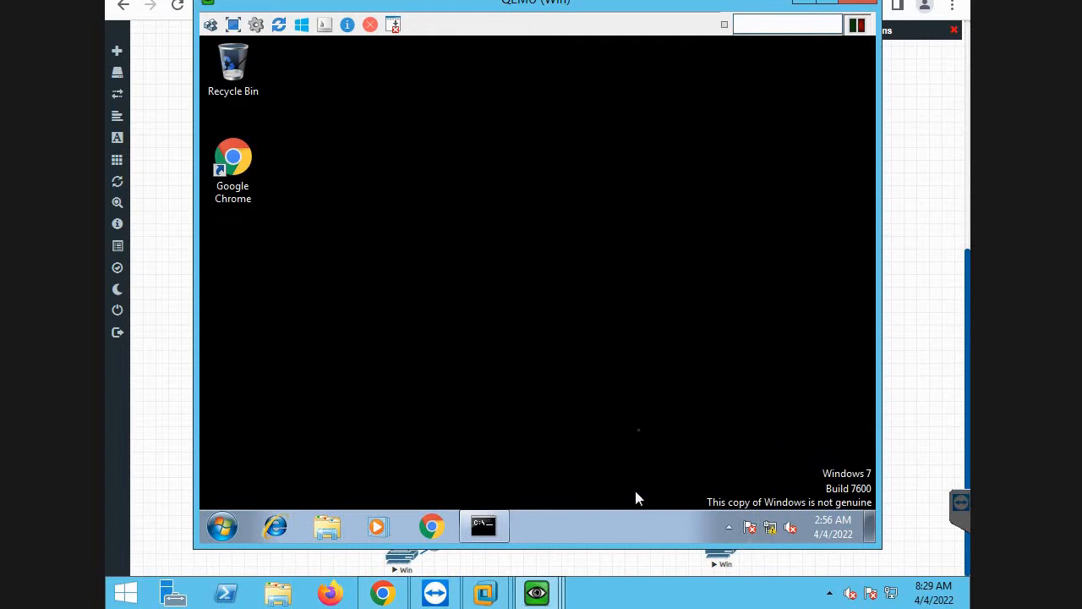
key("alt+Tab")
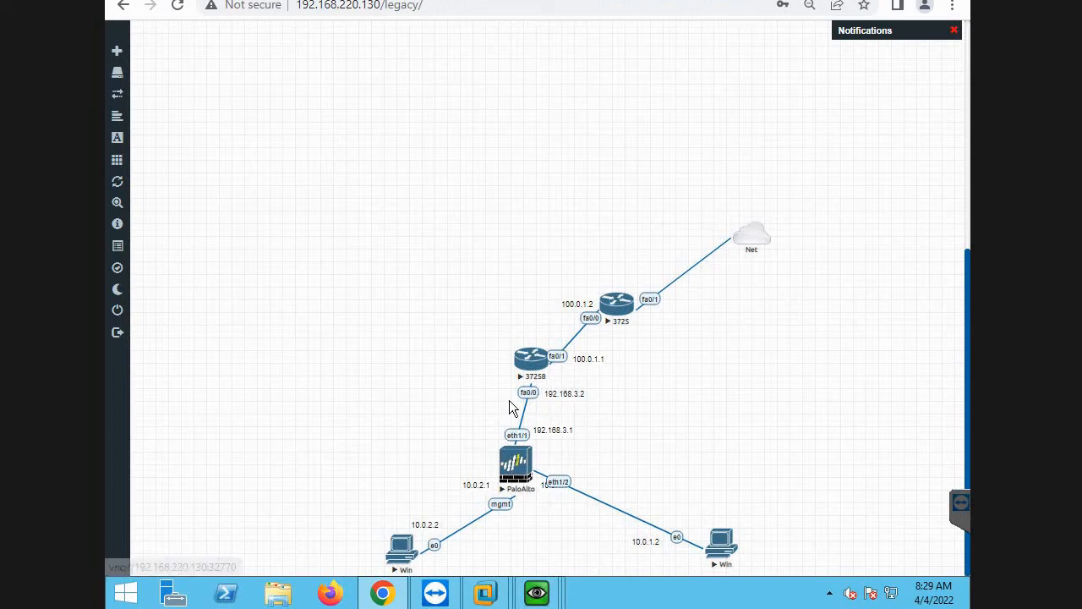
Check the running ping to 10.0.1.1 on the Win PC console, then return to the topology.
key("alt+Tab")
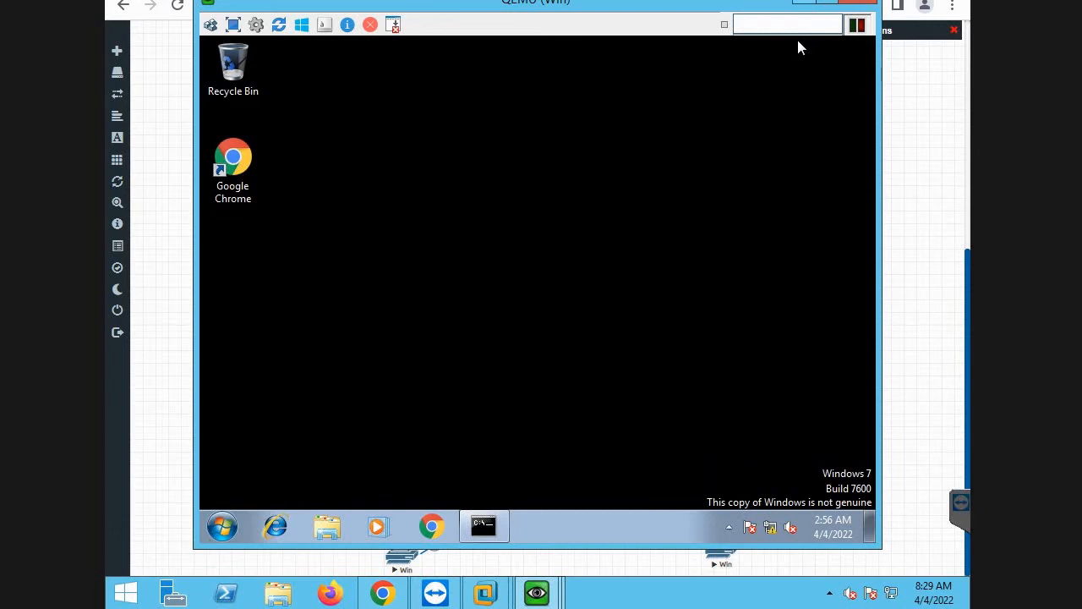
left_click(664, 156)
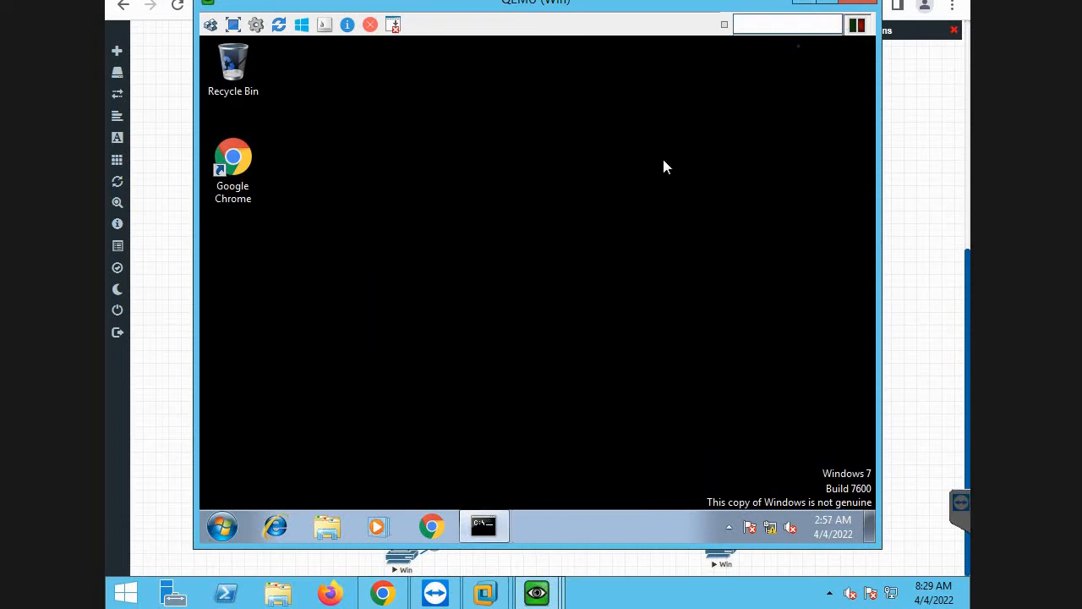
left_click(483, 526)
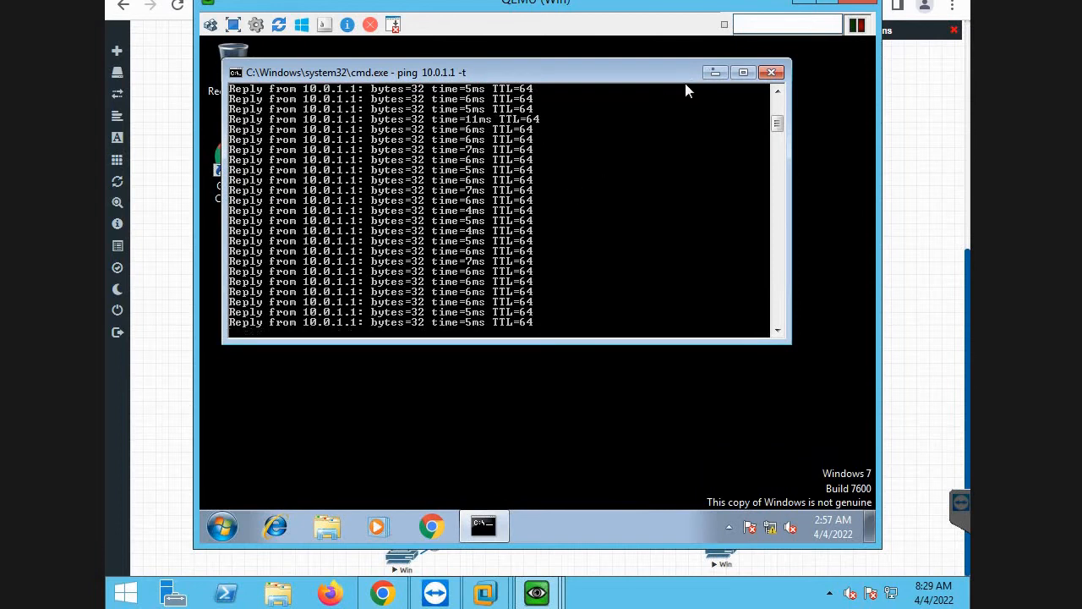
left_click(716, 72)
left_click(803, 8)
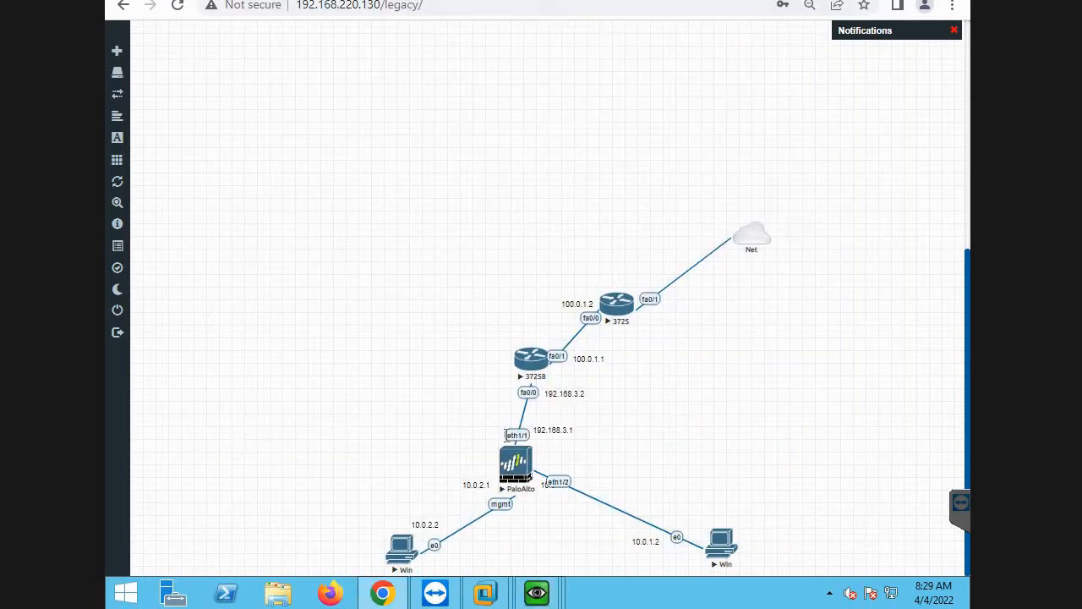
Review the Ethernet interface settings in the firewall's web interface on the management PC and return to the topology.
mouse_move(540, 597)
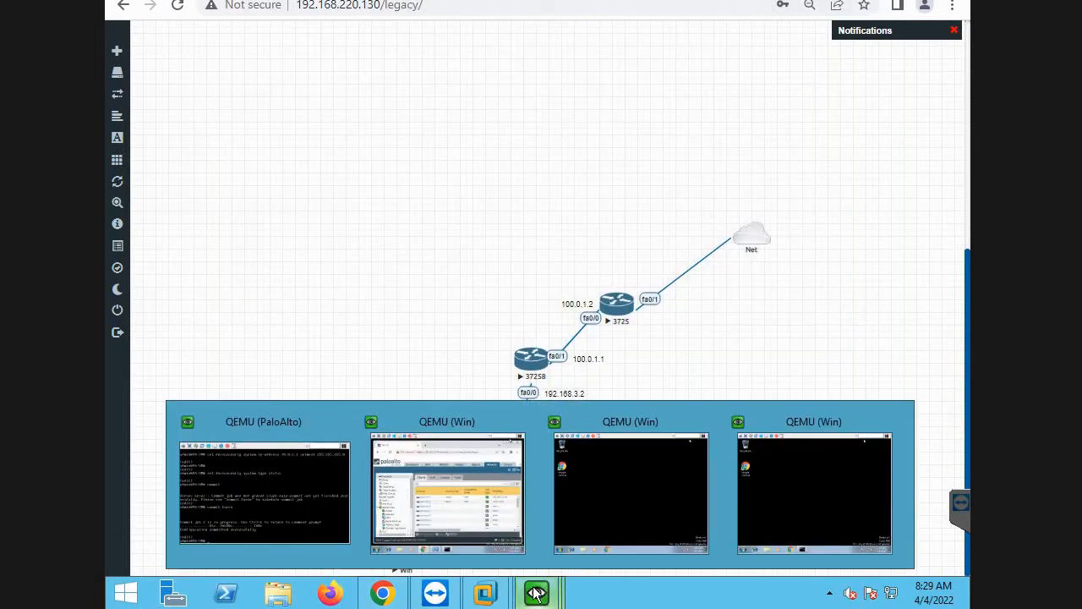
left_click(452, 504)
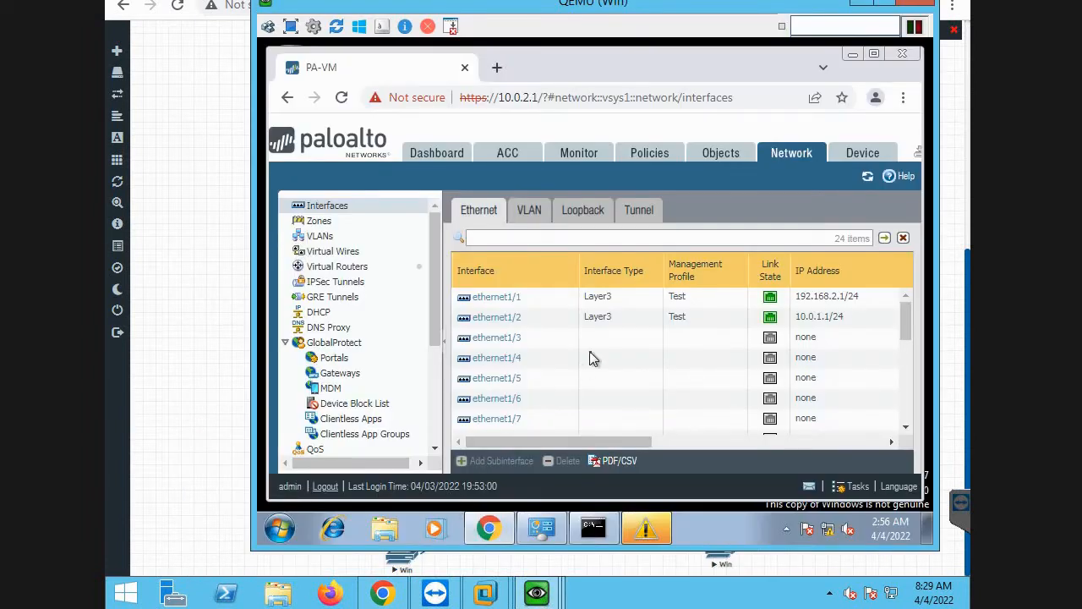
left_click(864, 9)
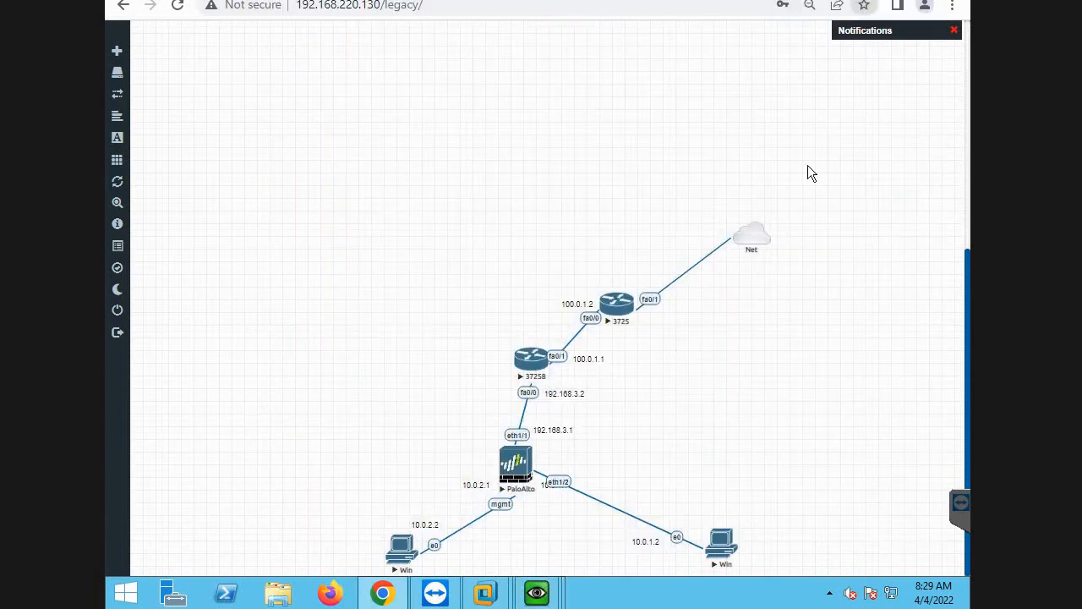
Open the console of router 3725 and answer no to the initial configuration dialog.
left_click(621, 311)
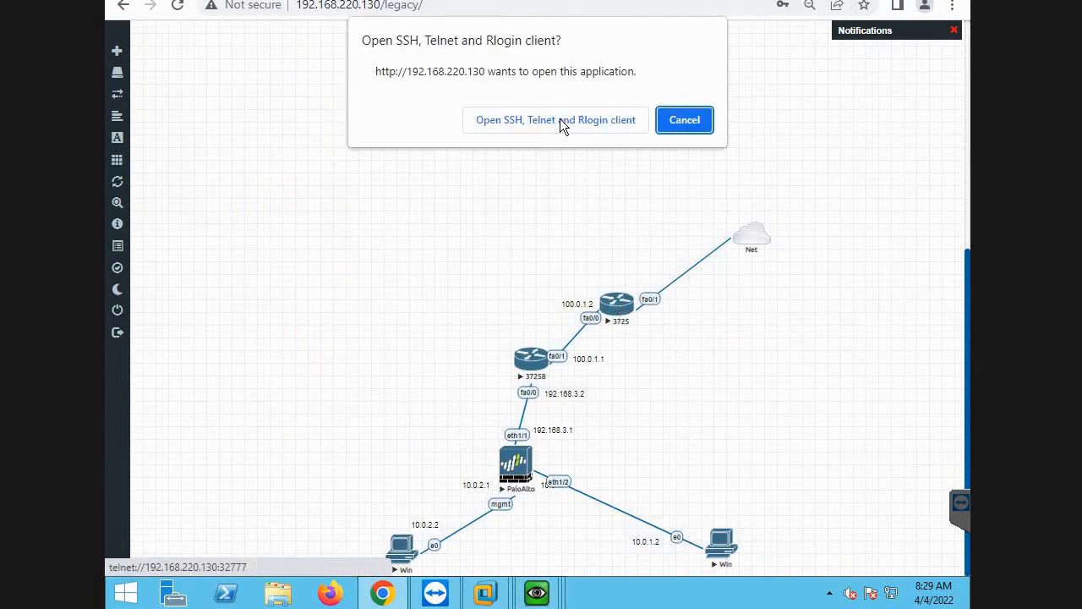
left_click(563, 126)
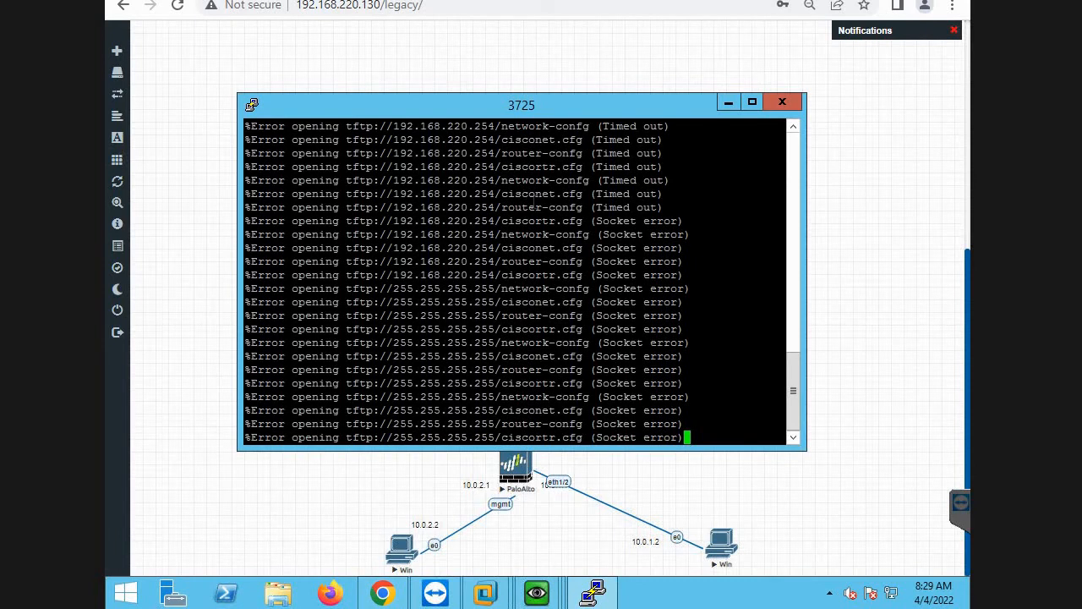
key("Return")
key("Return")
key("Return")
key("Return")
key("Return")
key("Return")
key("Return")
key("Return")
key("Return")
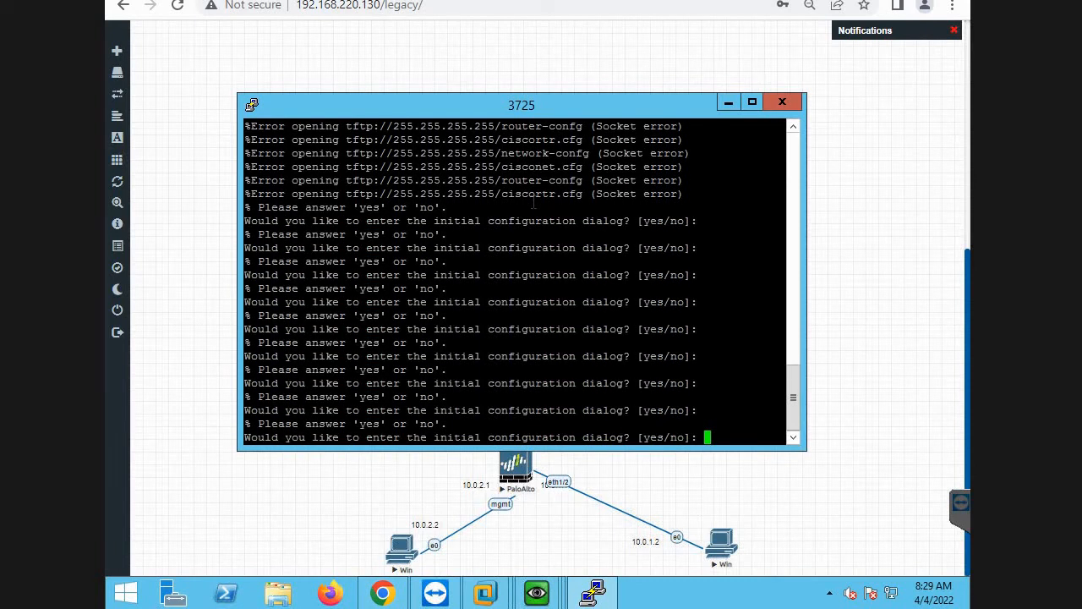
type("no")
key("Return")
Move the 3725 console aside and open the IPv4 settings of ethernet1/1 in the firewall's web interface on the management PC.
left_click_drag(477, 110, 268, 73)
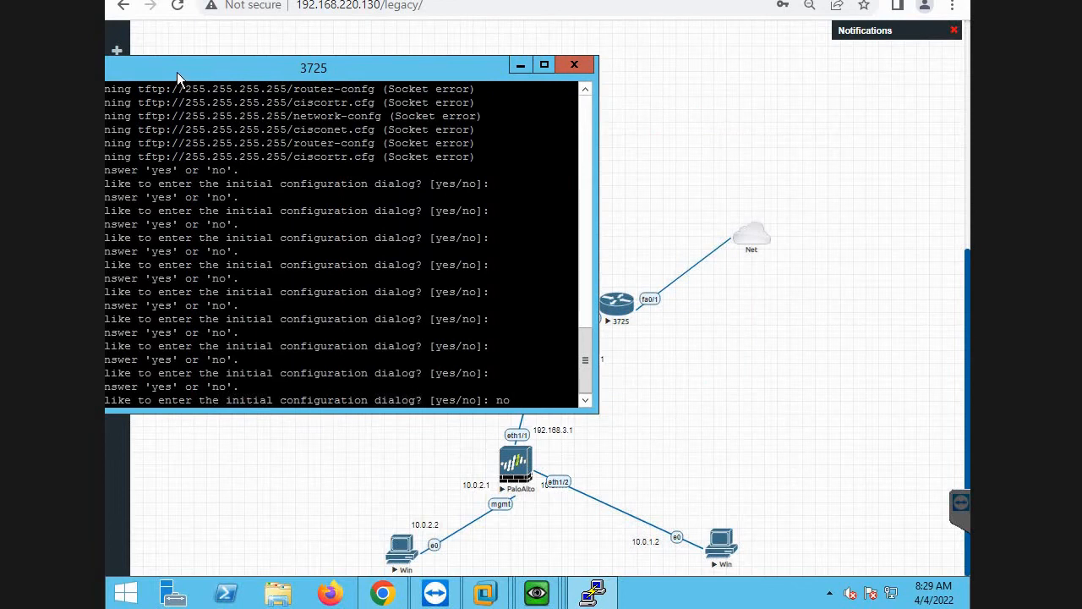
left_click_drag(181, 72, 794, 79)
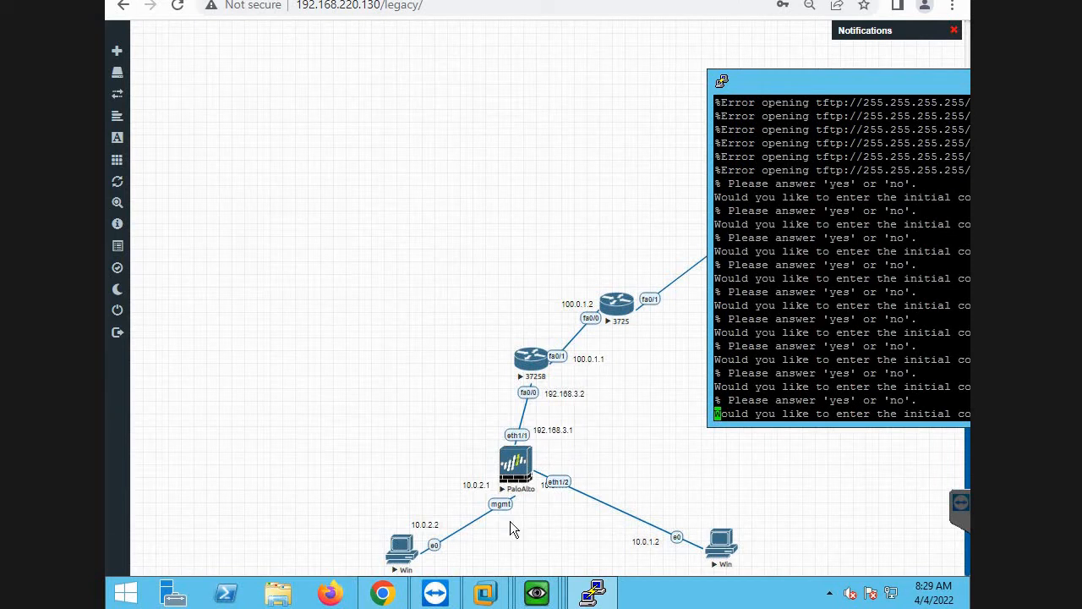
mouse_move(538, 592)
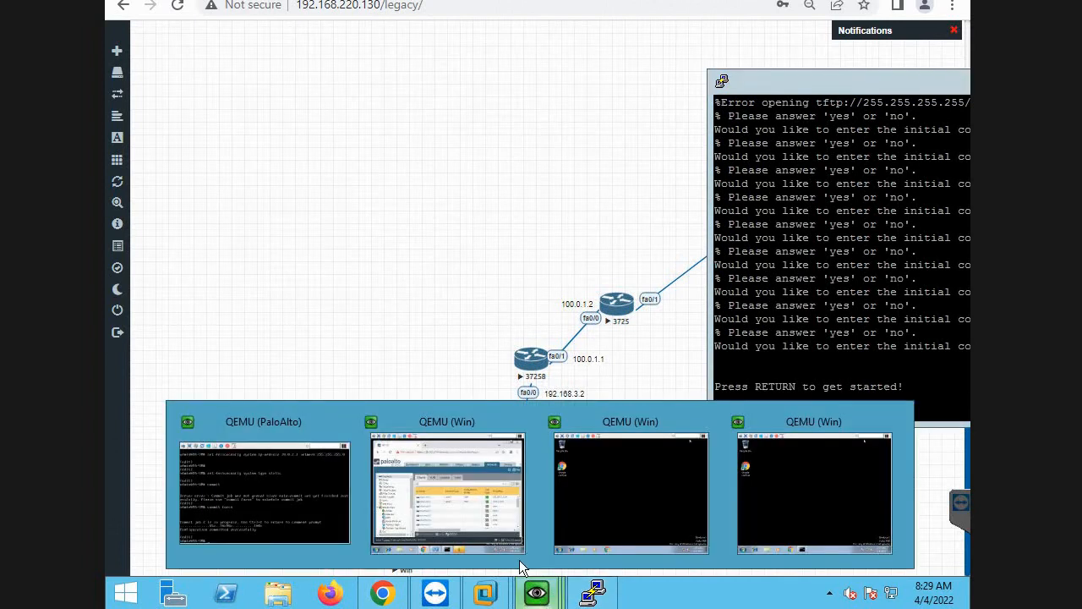
left_click(477, 509)
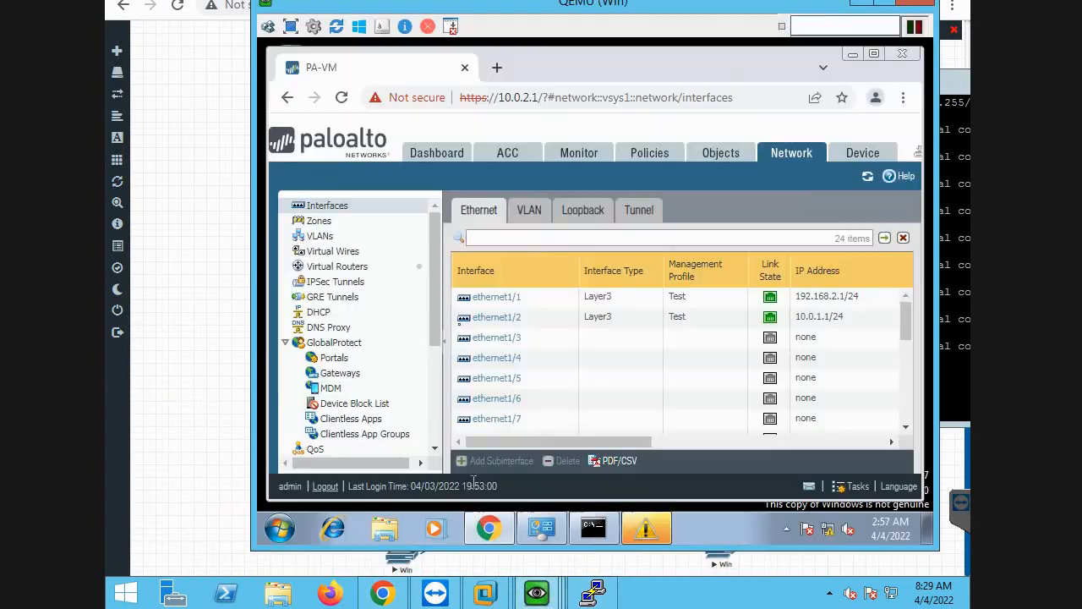
left_click(483, 301)
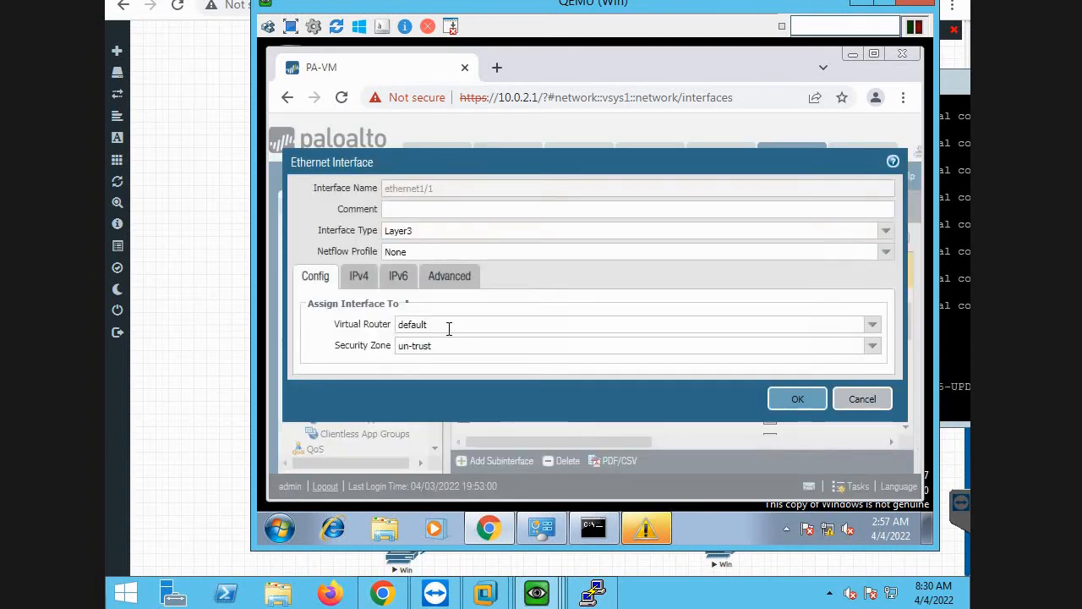
left_click(359, 277)
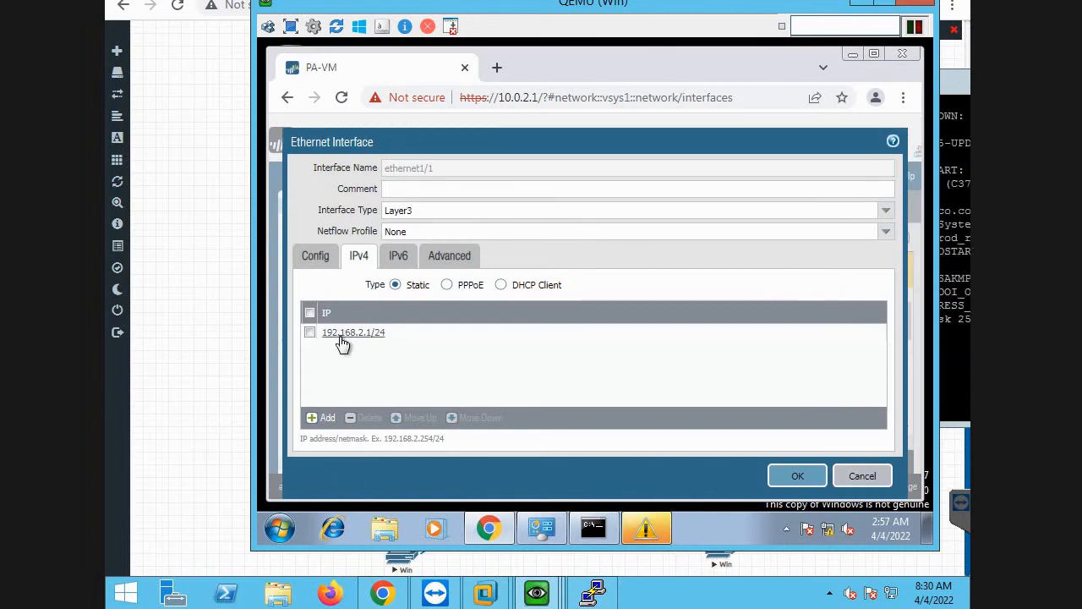
Replace the static IP address of ethernet1/1 with 192.168.3.1/24.
left_click(309, 335)
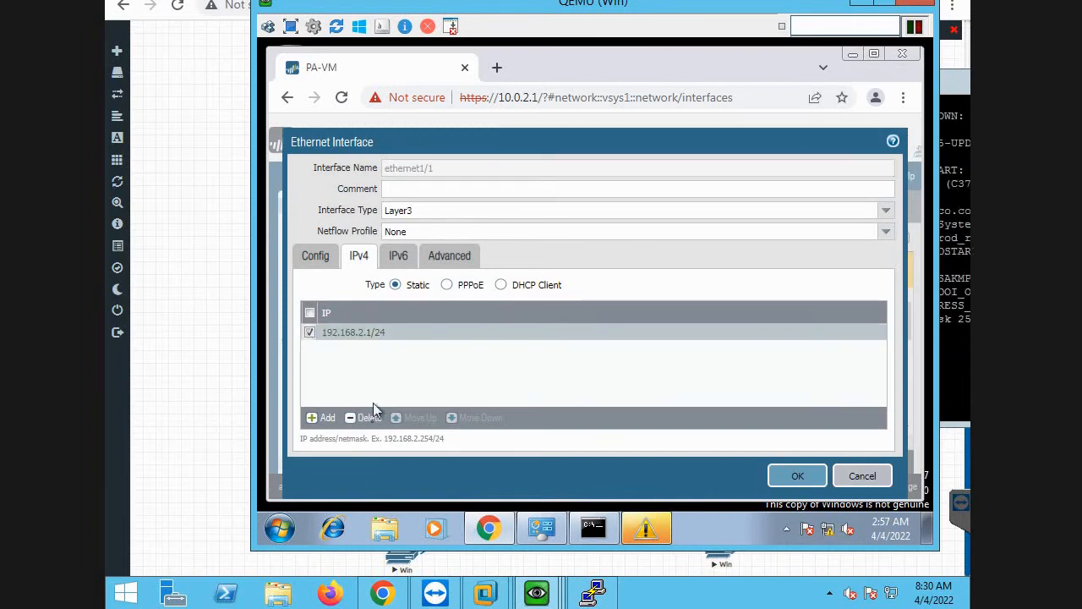
left_click(370, 418)
left_click(319, 421)
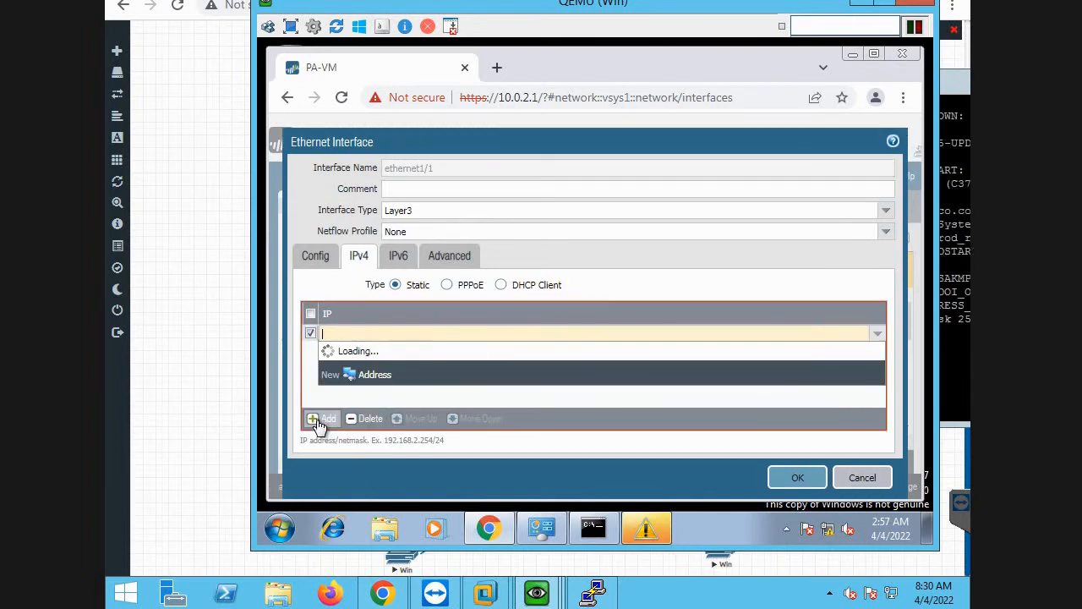
type("192.168")
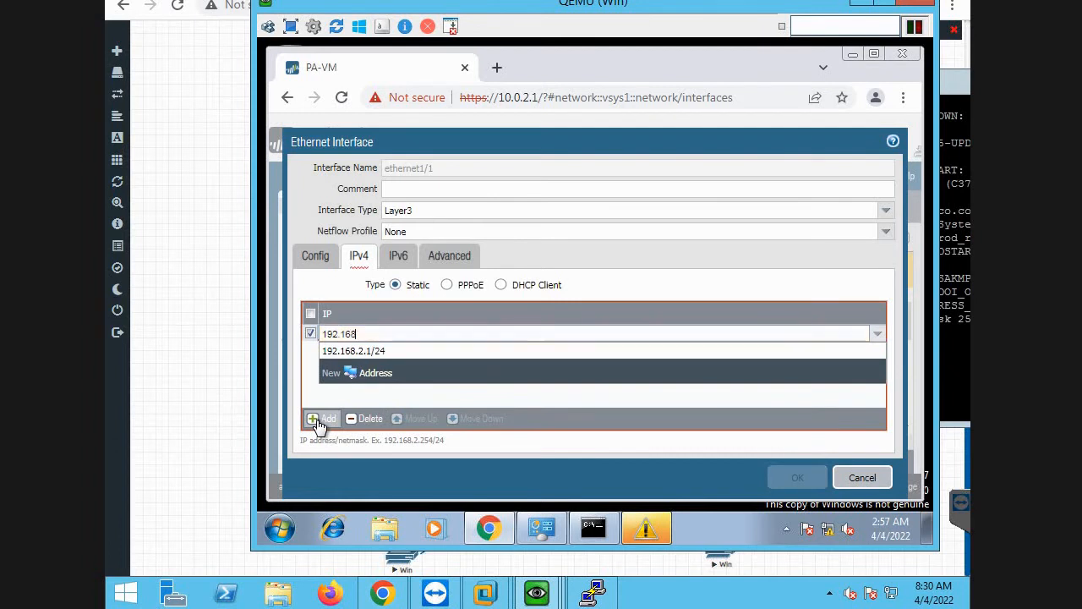
type(".3.1/24")
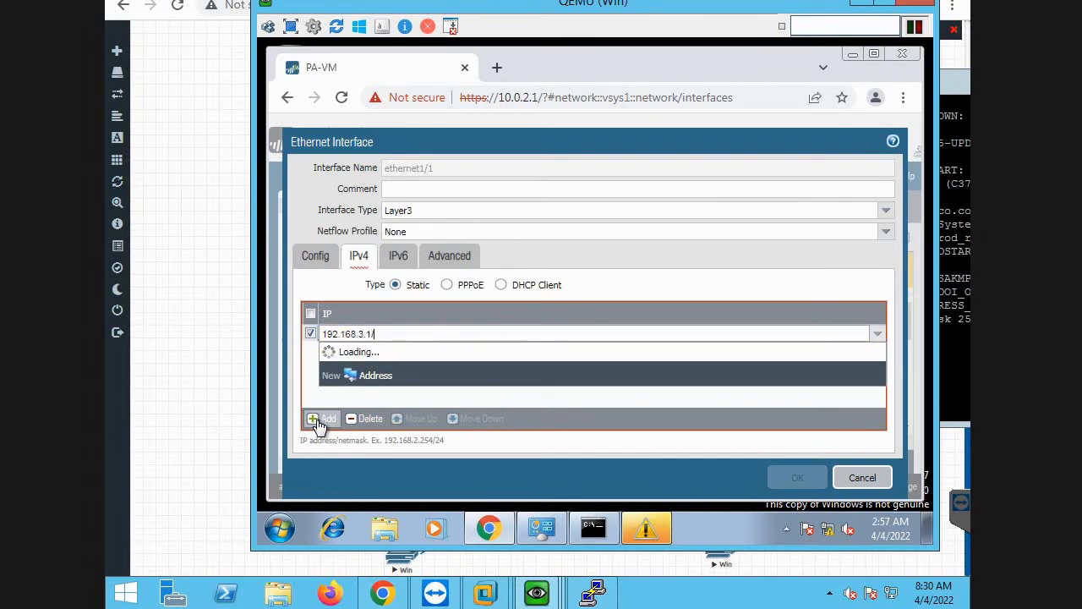
left_click(600, 389)
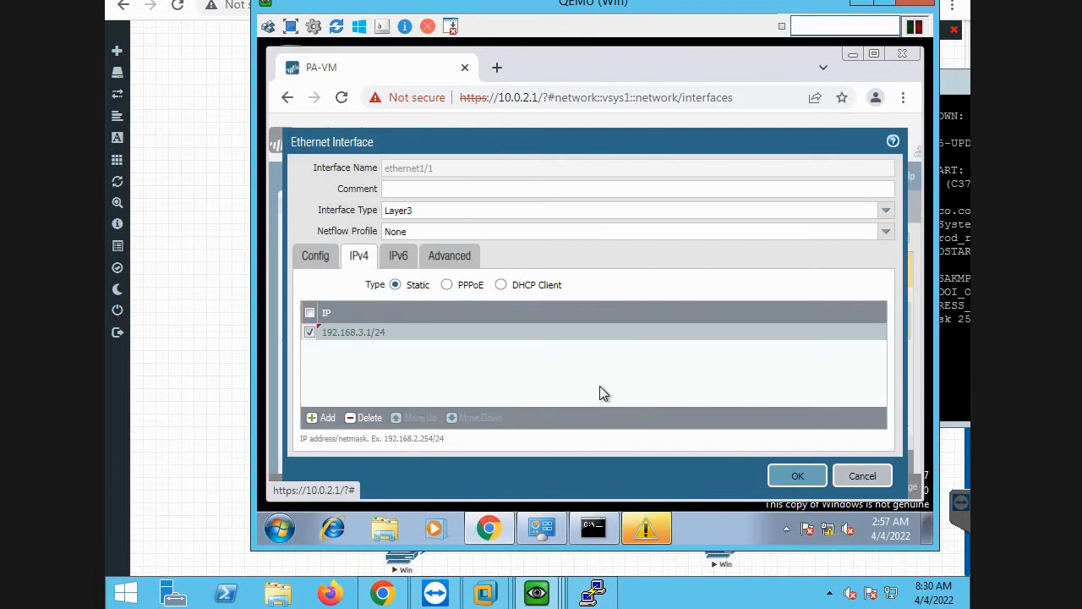
Apply the ethernet1/1 settings, accept the management profile warning, and commit all changes to the firewall.
left_click(797, 478)
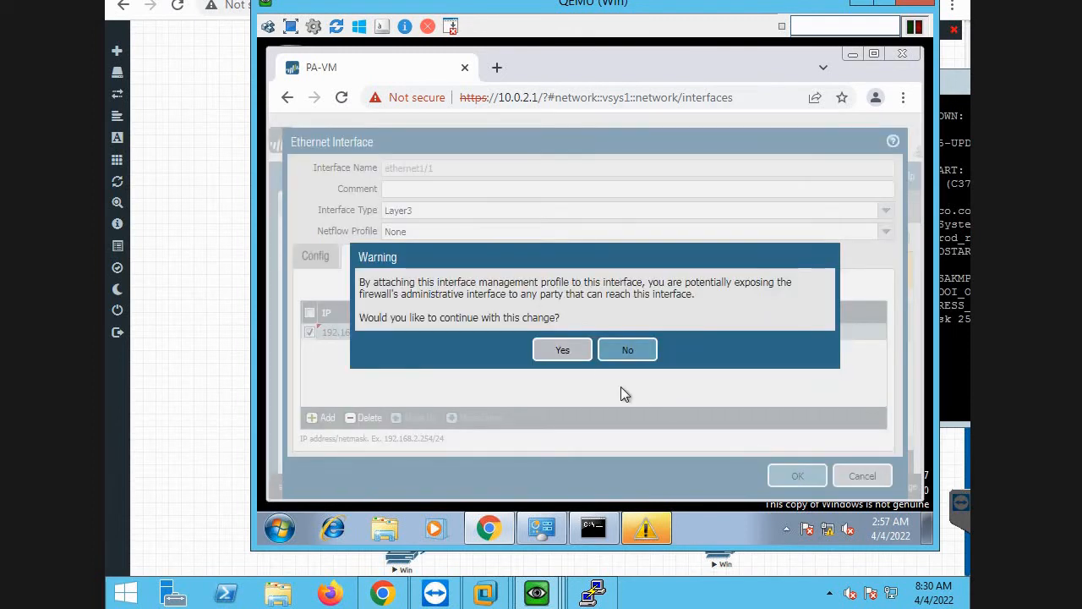
left_click(564, 351)
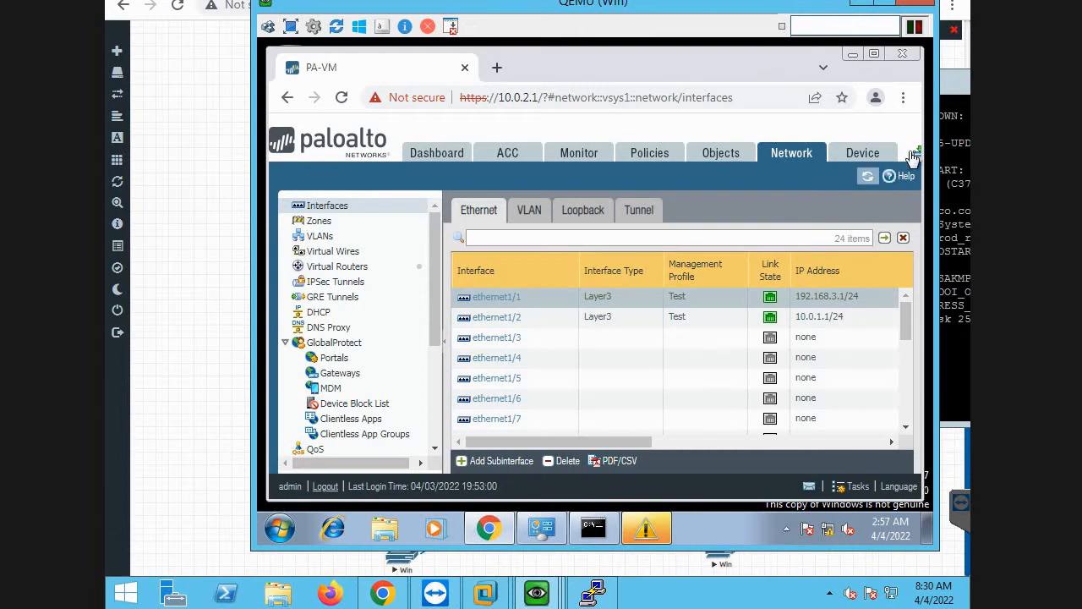
left_click(917, 154)
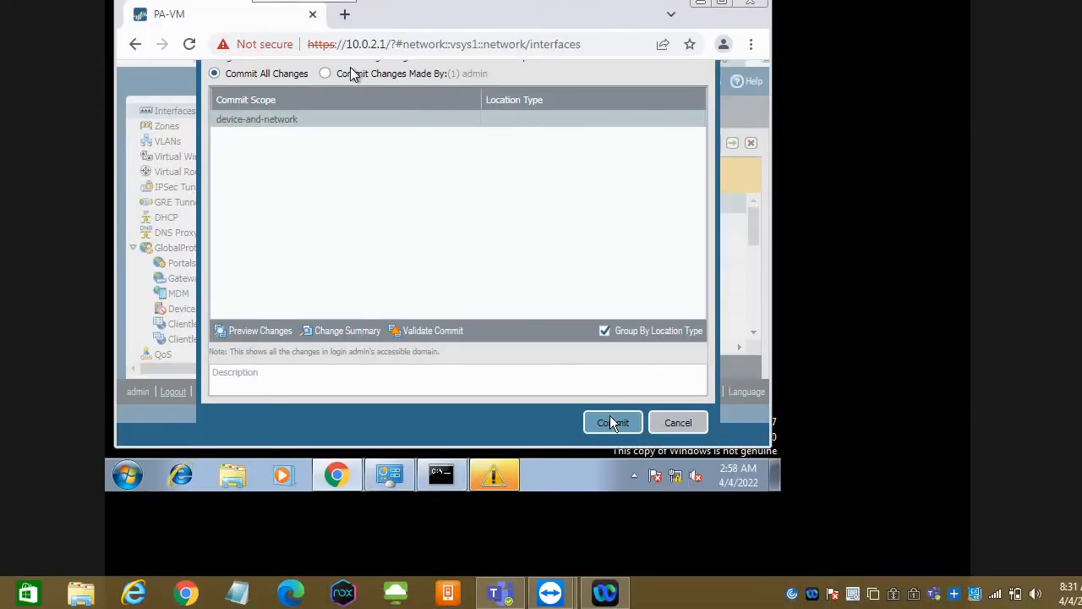
left_click(611, 422)
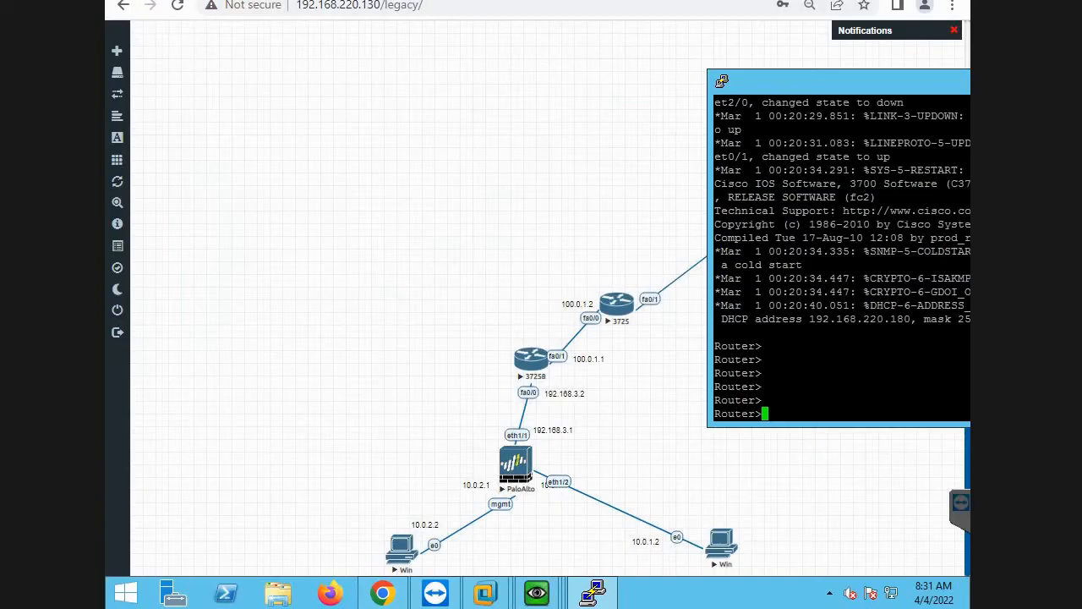
Bring the 3725 router console back into view and enter enable mode and terminal configuration mode.
left_click_drag(845, 82, 366, 361)
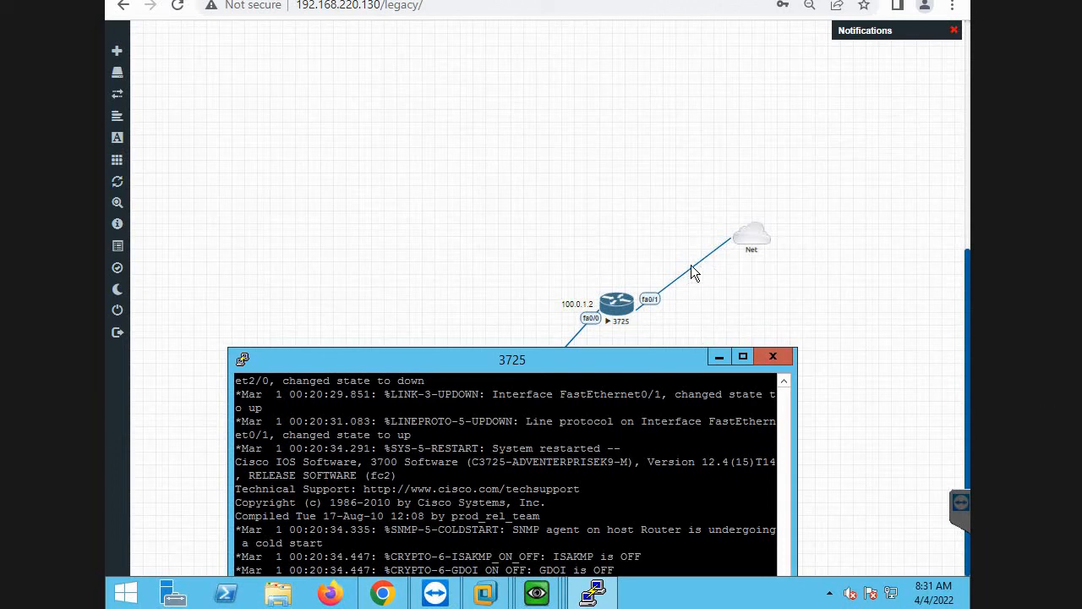
left_click_drag(611, 354, 555, 152)
type("n")
key("Tab")
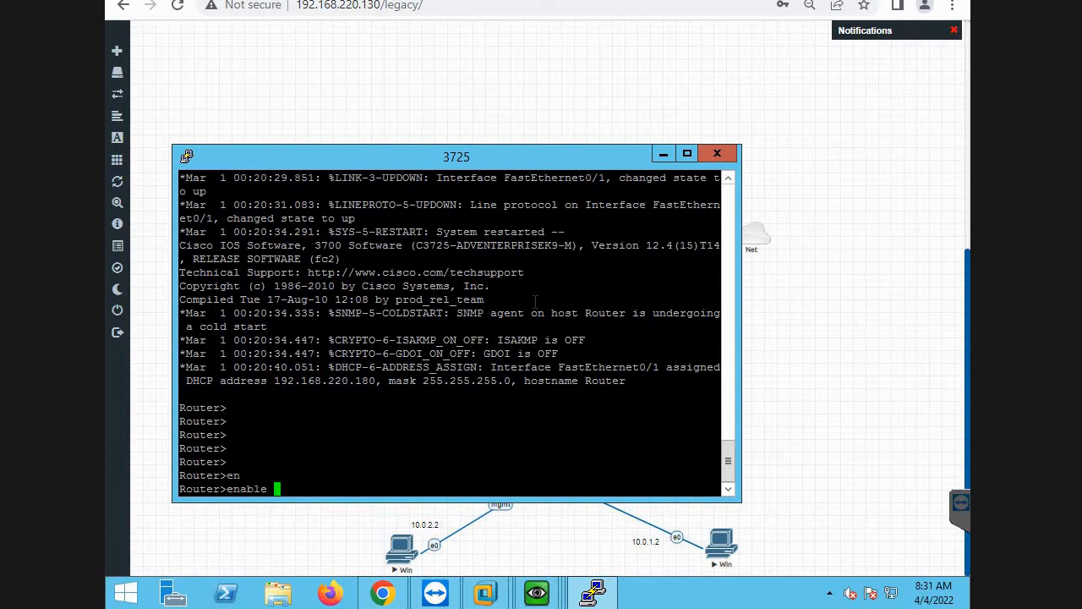
key("Return")
type("con")
key("Tab")
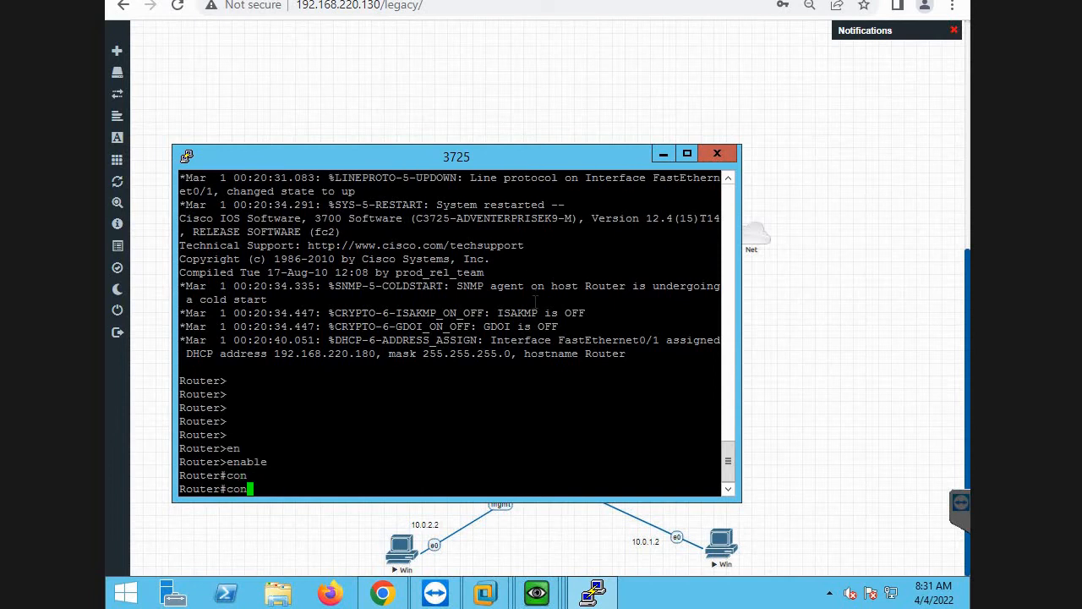
type("f")
key("Tab")
key("Return")
key("Return")
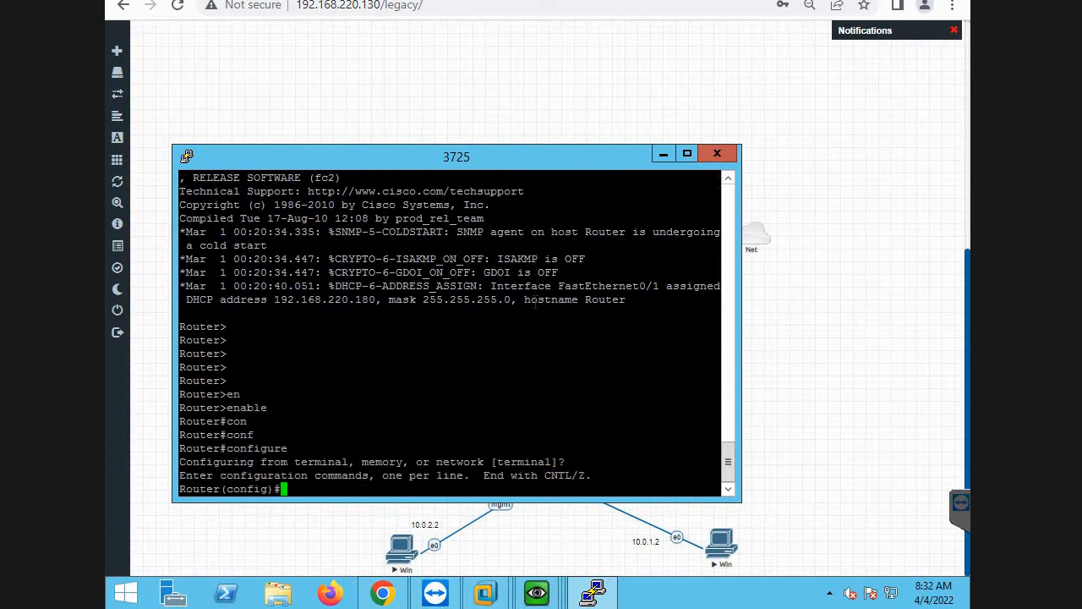
type("in")
key("Tab")
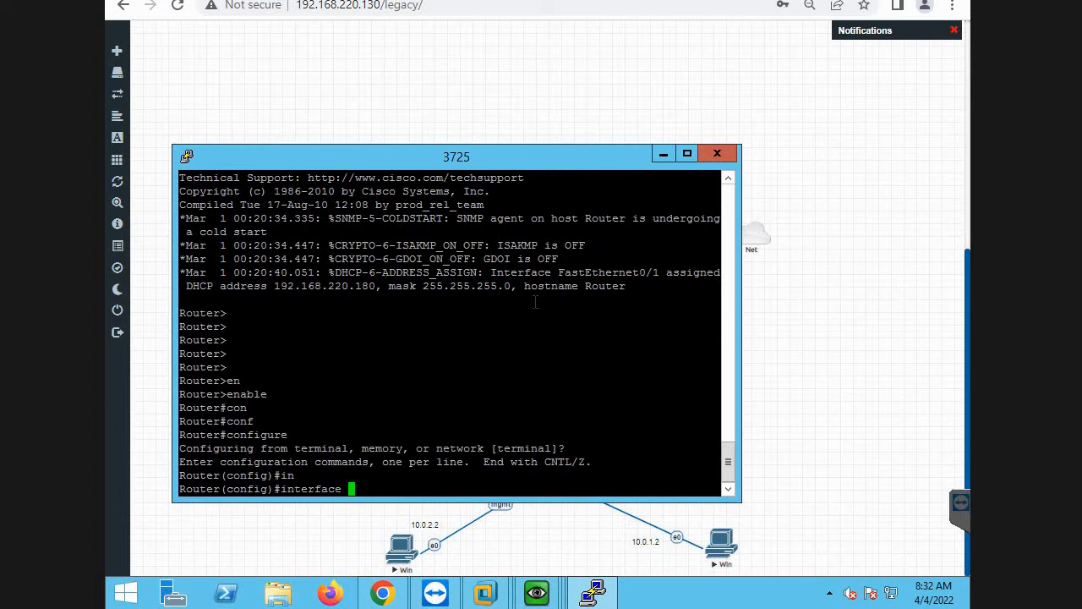
key("BackSpace")
key("BackSpace")
key("BackSpace")
key("BackSpace")
key("BackSpace")
key("BackSpace")
key("BackSpace")
key("BackSpace")
key("BackSpace")
key("BackSpace")
type("sy")
key("Return")
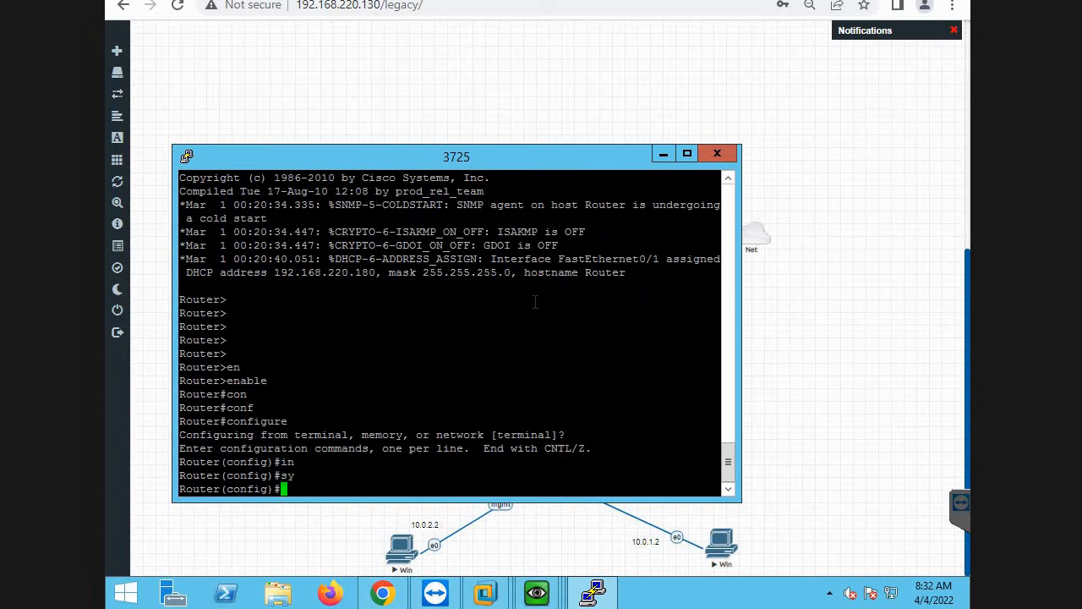
Set the hostname of router 3725 to ISP.
type("ho")
key("BackSpace")
key("BackSpace")
type("o")
key("Tab")
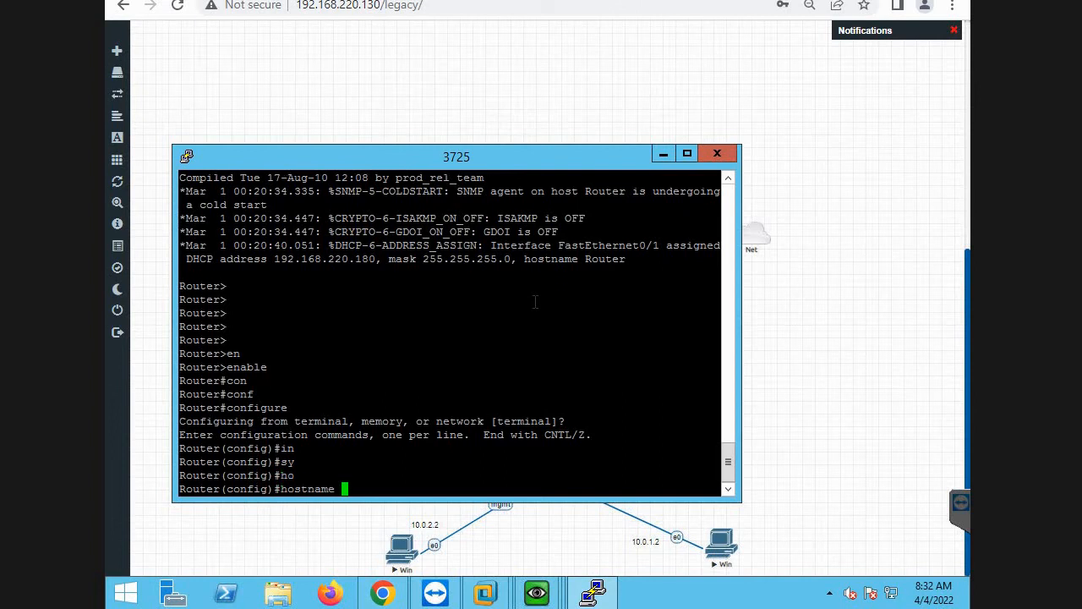
type("ISP")
key("Return")
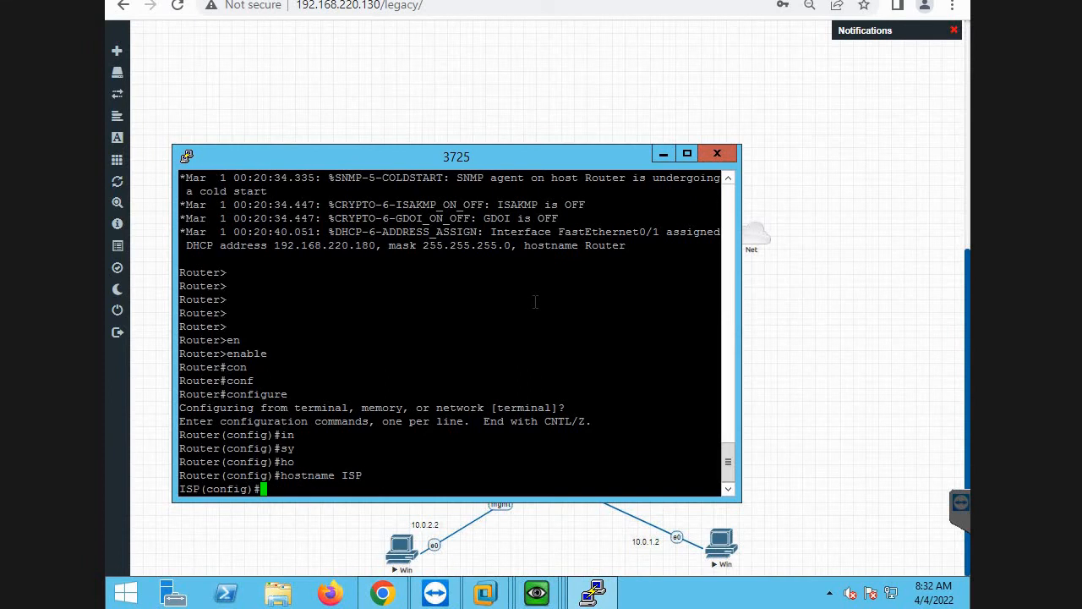
Check the firewall's commit status on the management PC and return to the topology.
key("alt+Tab")
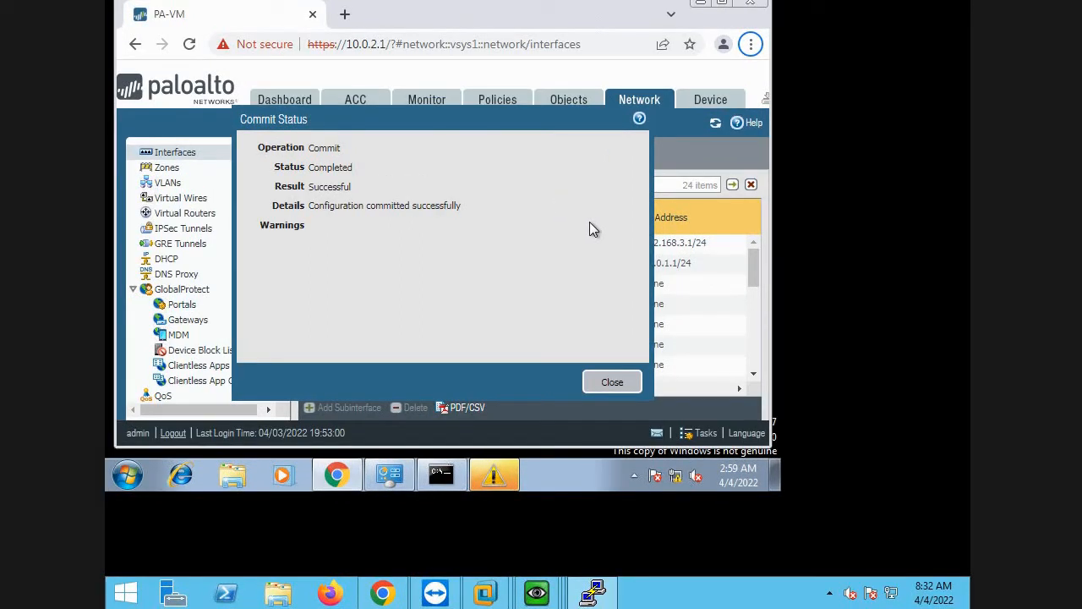
left_click(723, 2)
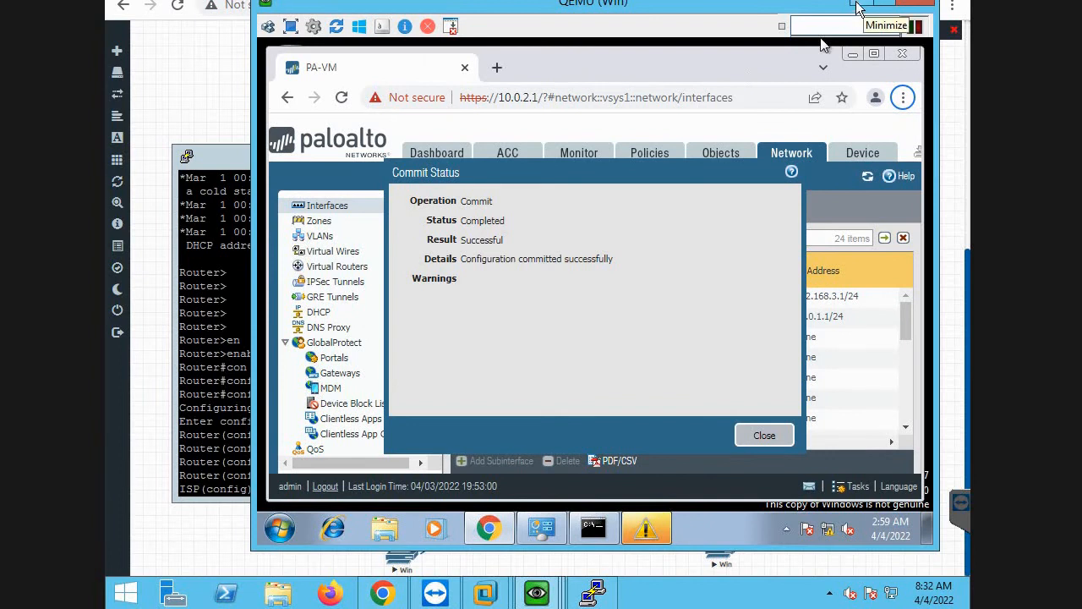
left_click(210, 88)
Reopen the console of router 3725 from the topology and clear the stray characters from its prompt.
left_click(605, 309)
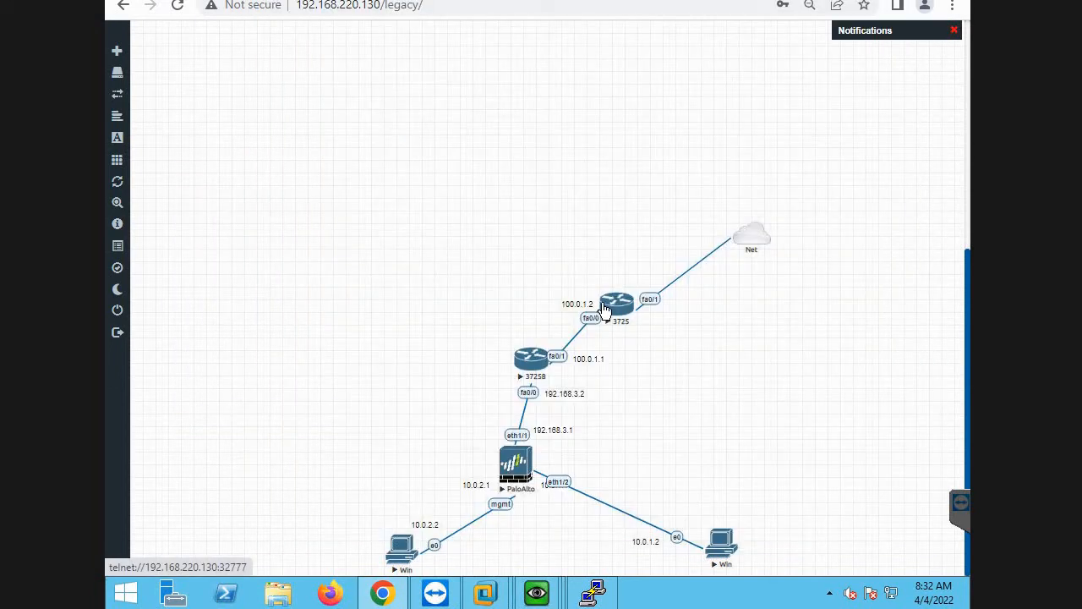
left_click(605, 309)
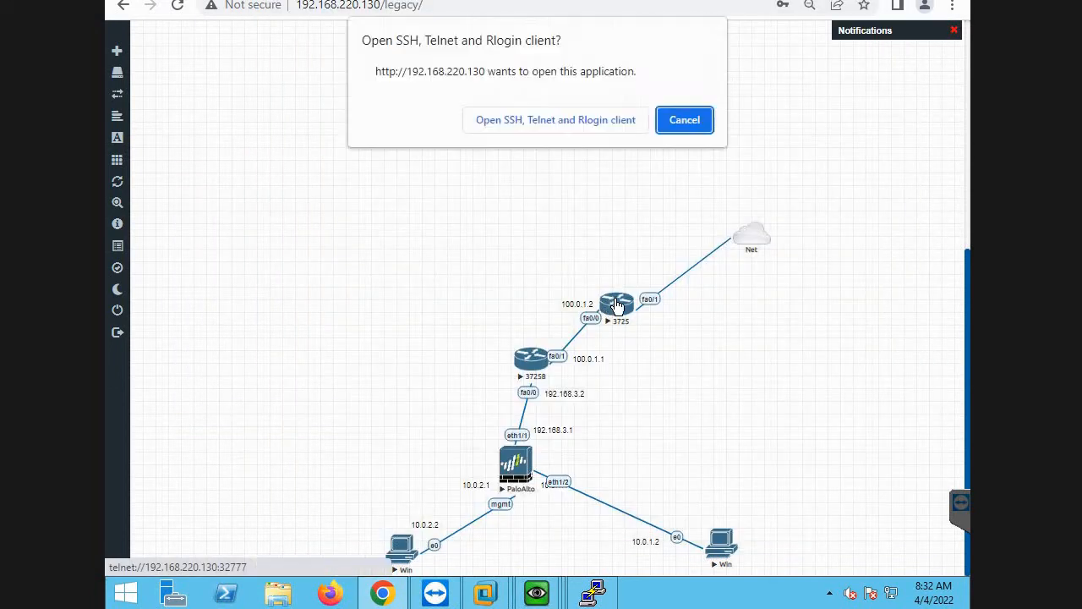
left_click(530, 117)
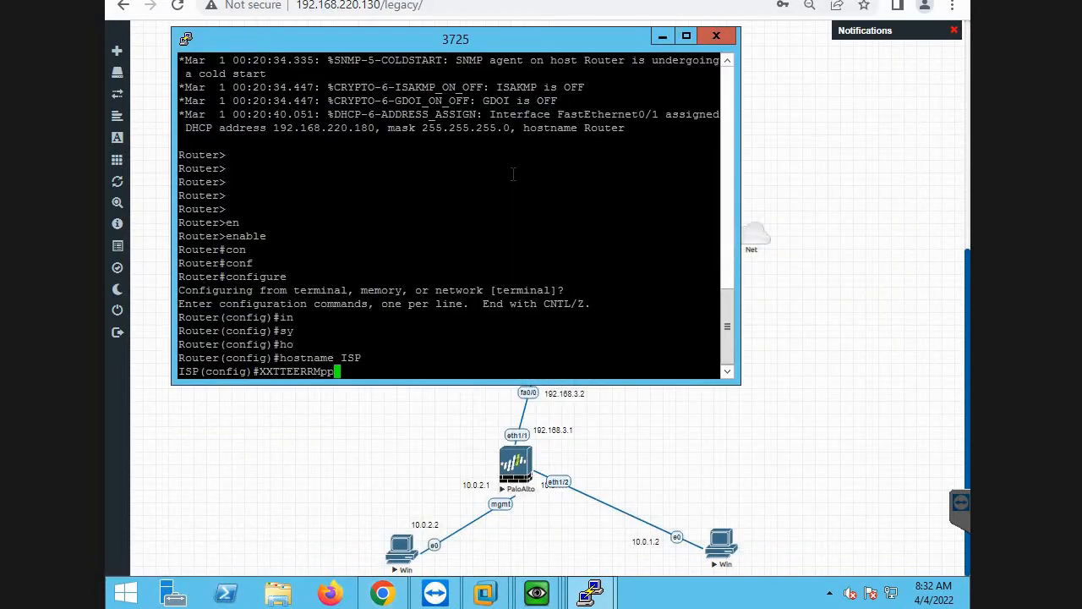
key("BackSpace")
key("BackSpace")
key("BackSpace")
key("BackSpace")
key("BackSpace")
key("BackSpace")
key("BackSpace")
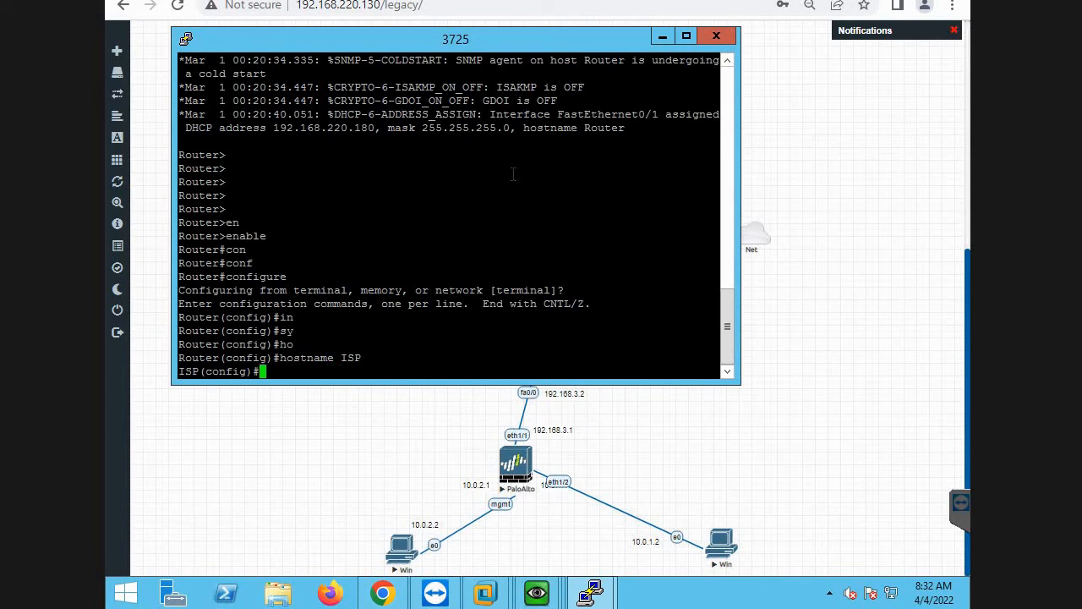
Check the ISP router's interfaces in the topology and enter configuration of interface fastEthernet 0/0.
left_click_drag(555, 44, 333, 68)
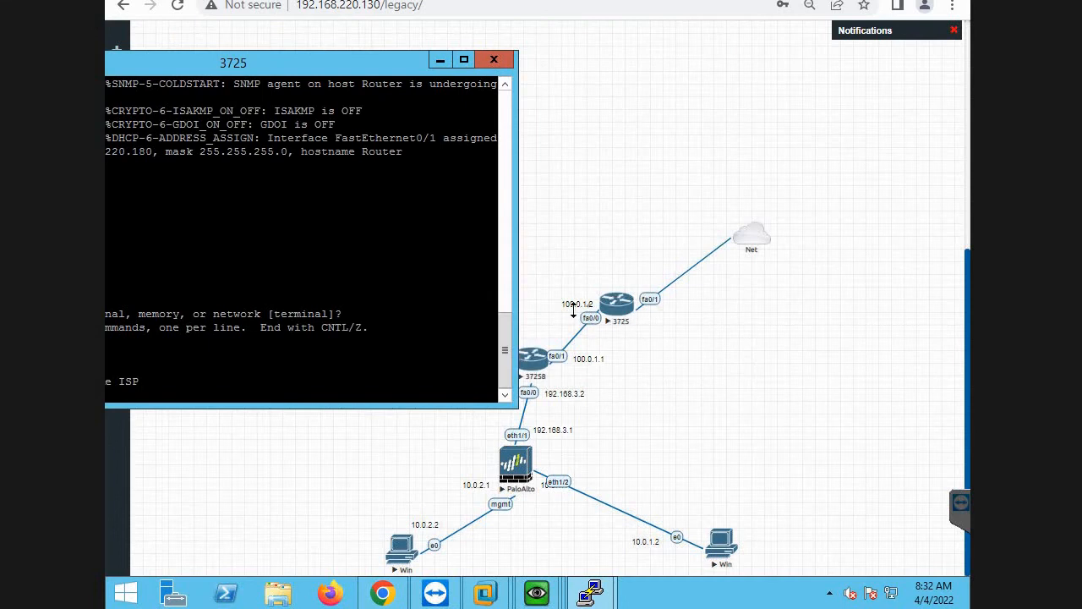
left_click_drag(406, 68, 550, 97)
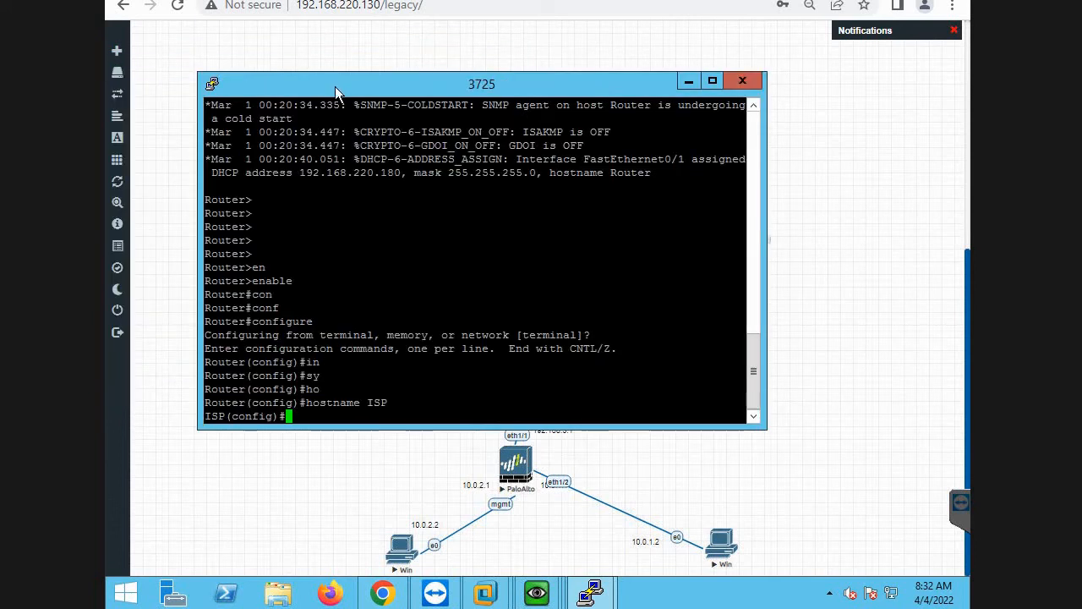
left_click_drag(334, 85, 701, 95)
left_click_drag(471, 167, 312, 124)
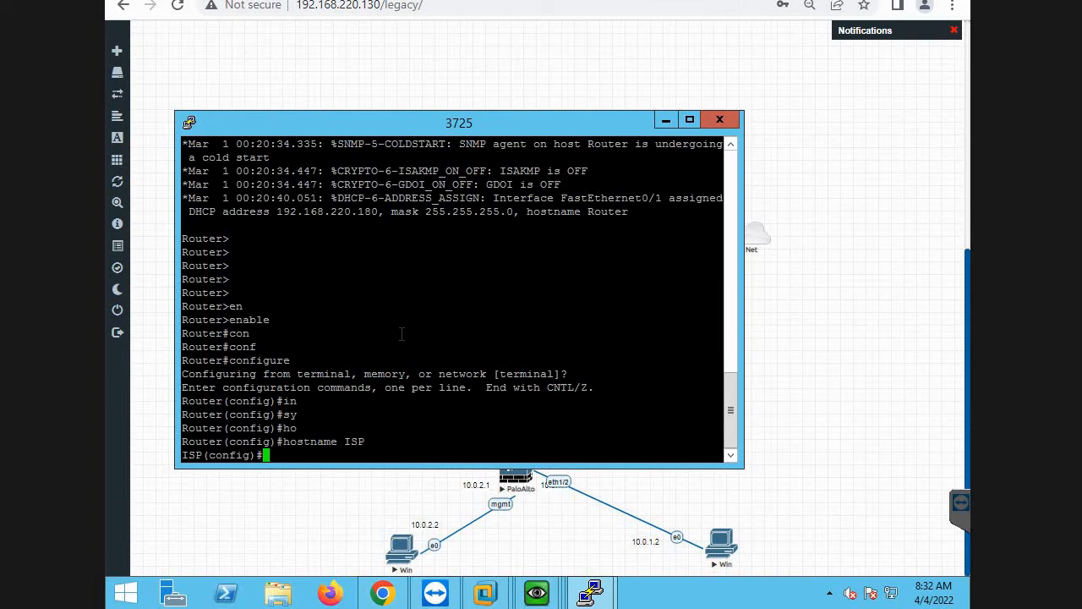
type("in")
key("Tab")
type("fa")
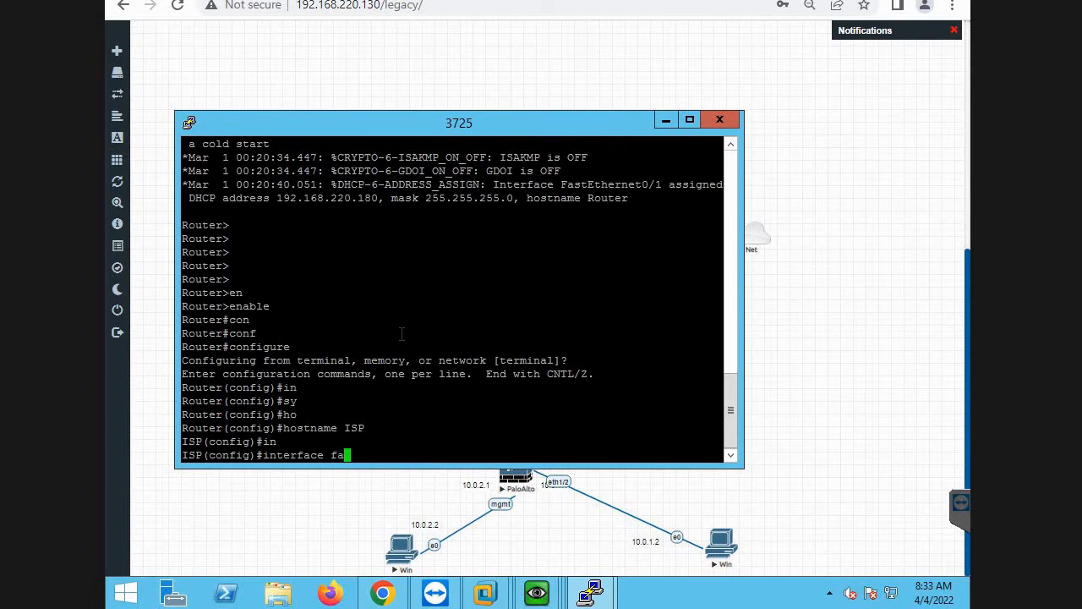
key("Tab")
key("alt+Tab")
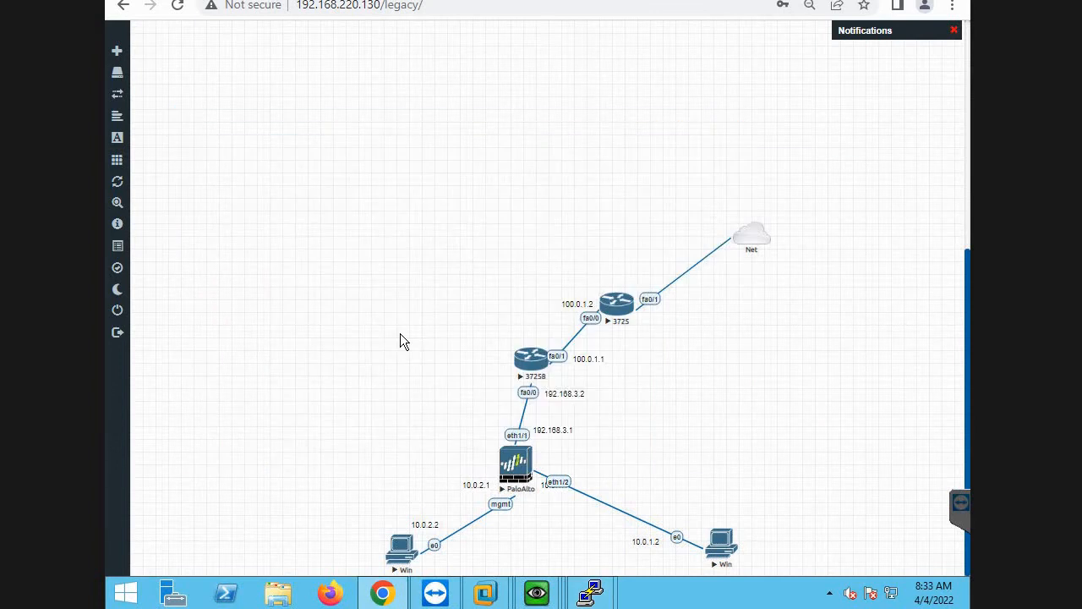
key("alt+Tab")
type("0/0")
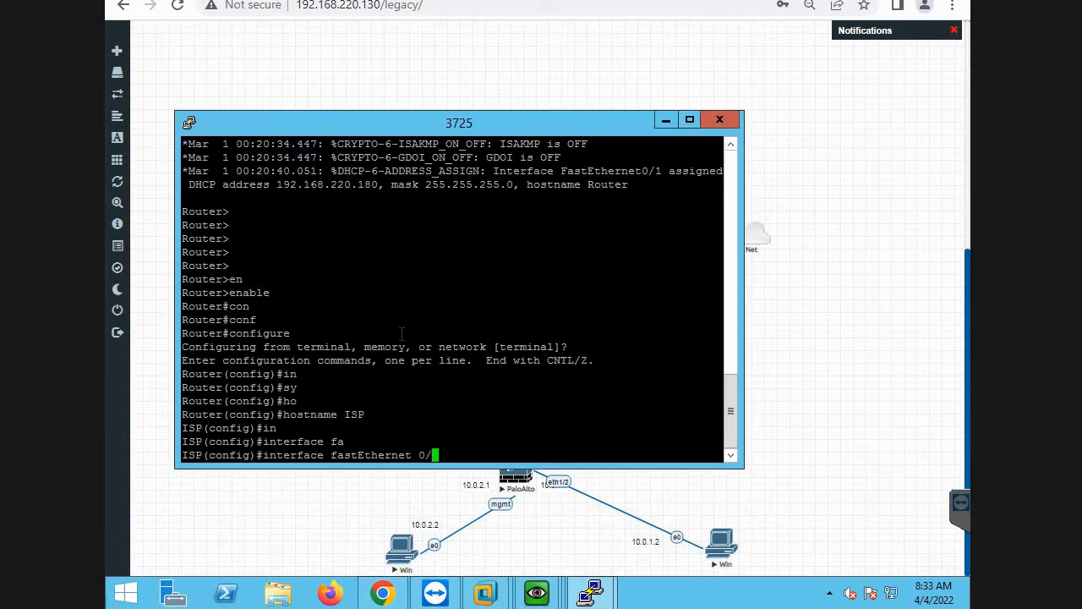
key("Return")
Assign IP address 100.0.1.2 with mask 255.255.255.0 to fastEthernet 0/0 and enable the interface with no shutdown.
type("ip add")
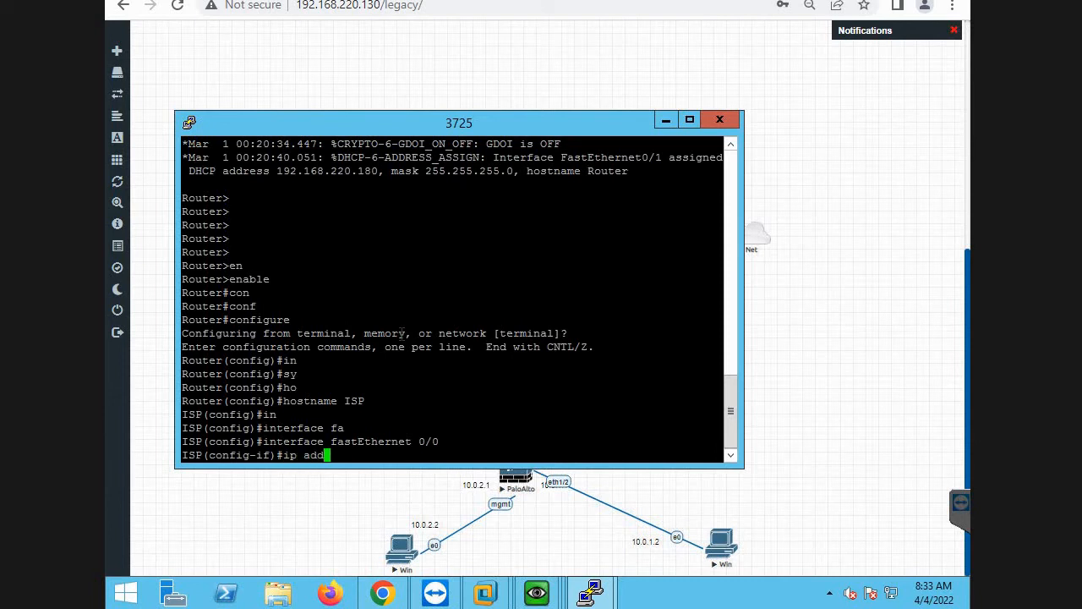
key("Tab")
key("alt+Tab")
key("alt+Tab")
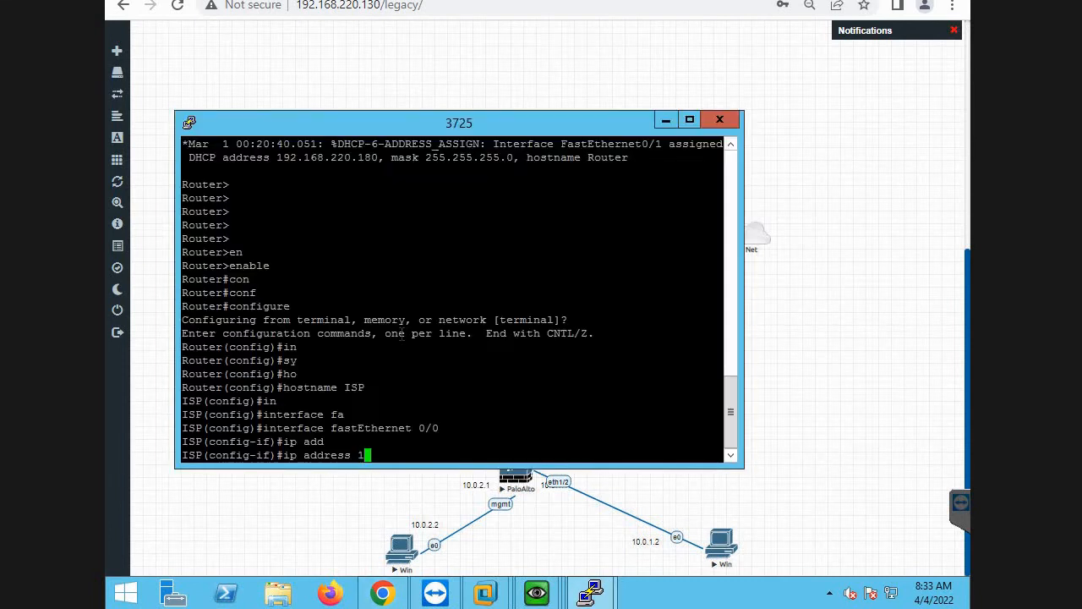
type("100.")
type("0.1.2 ")
type("255.25")
type("5.255.255.0")
key("Return")
type("no shu")
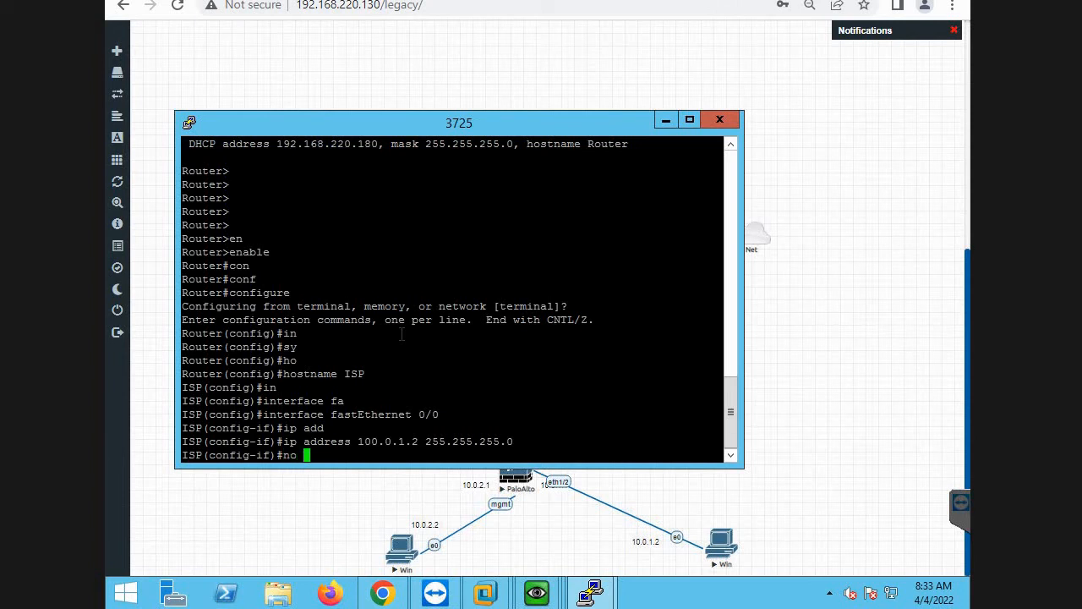
key("Tab")
key("Return")
Try to leave all configuration levels from fastEthernet 0/0 with the command exit all.
type("exi")
key("Tab")
type("l")
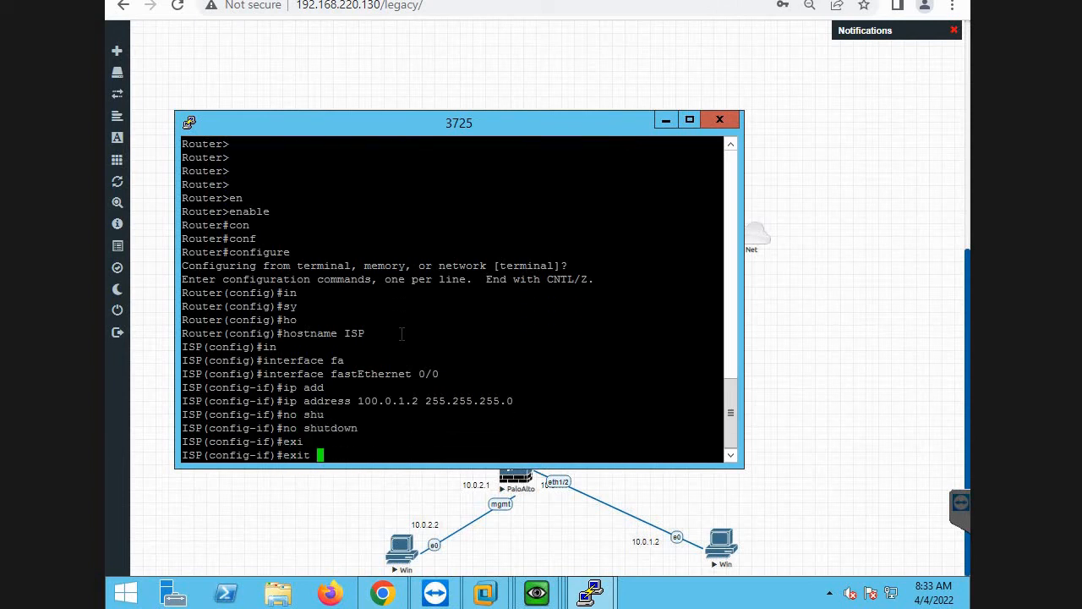
key("BackSpace")
type("all")
key("Tab")
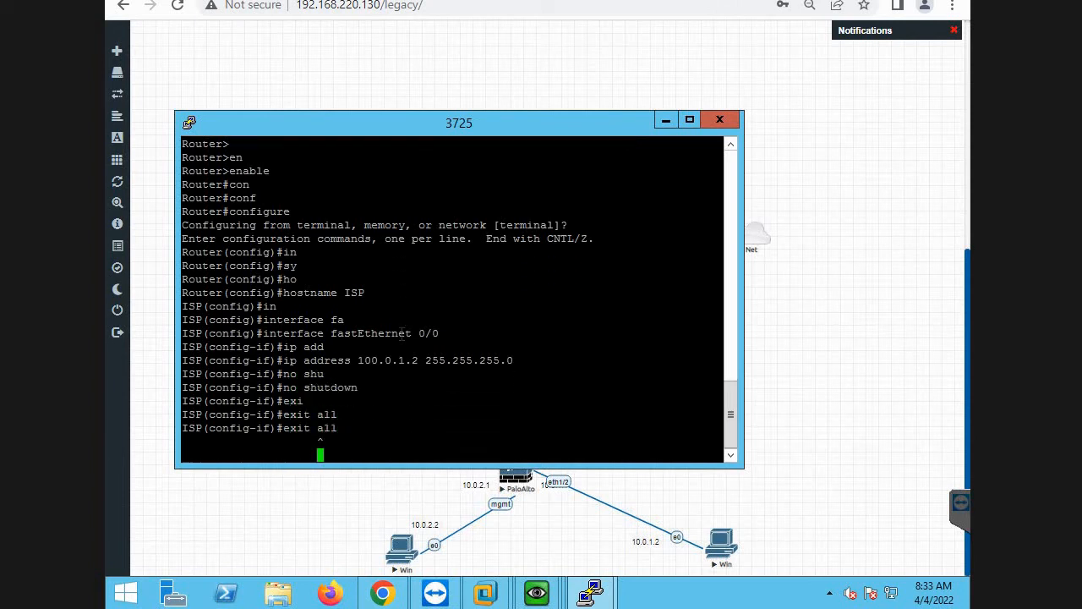
key("Return")
Exit the fastEthernet 0/0 configuration and enter interface fastEthernet 0/1, which faces the Net cloud.
key("Return")
key("Return")
key("Return")
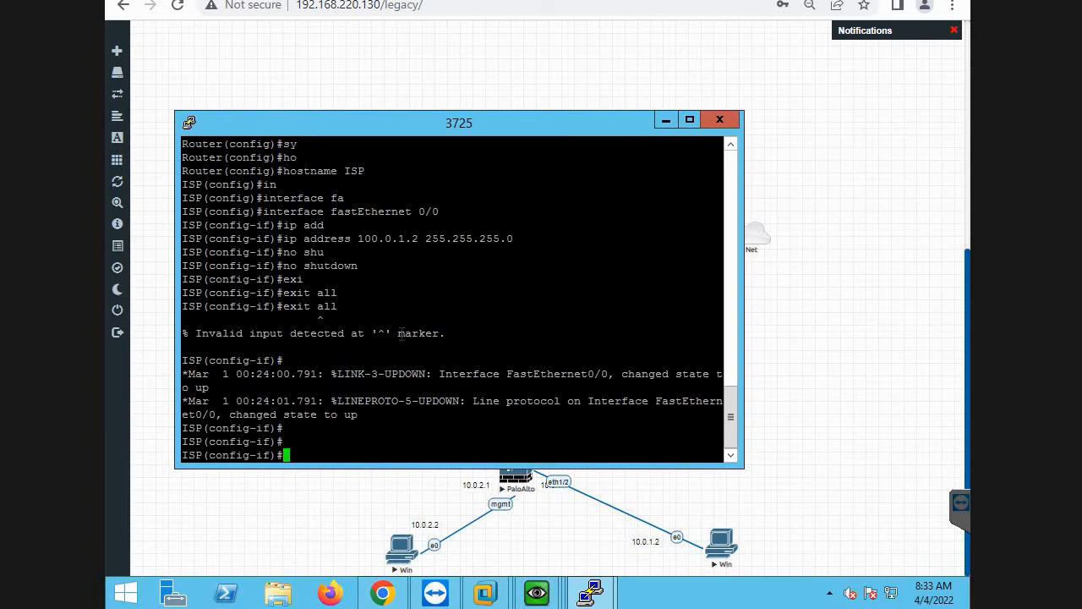
type("exi")
key("Tab")
key("Return")
key("alt+Tab")
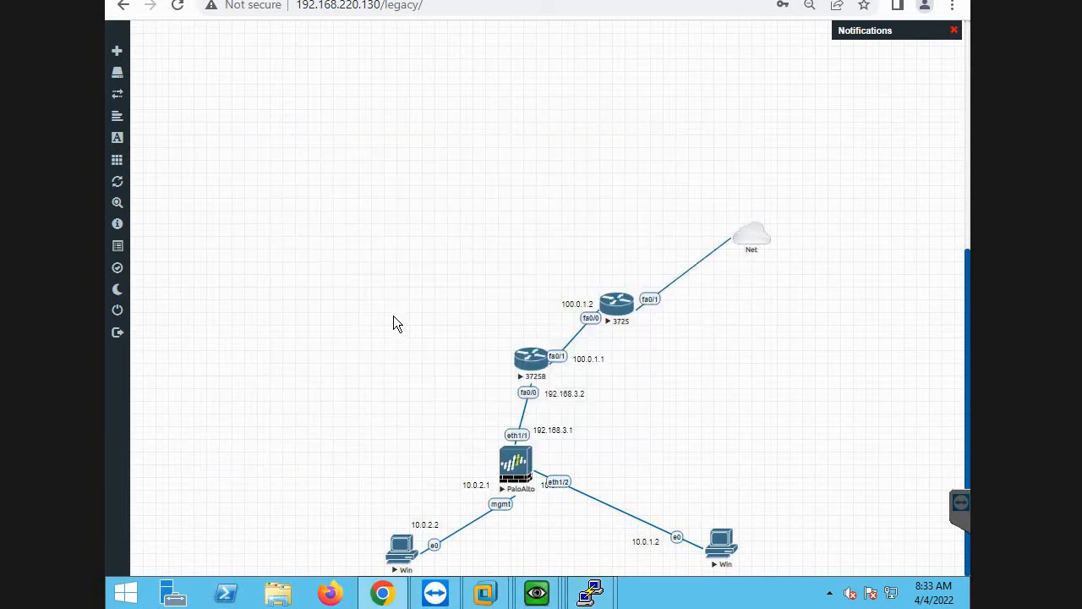
key("alt+Tab")
type("in")
key("Tab")
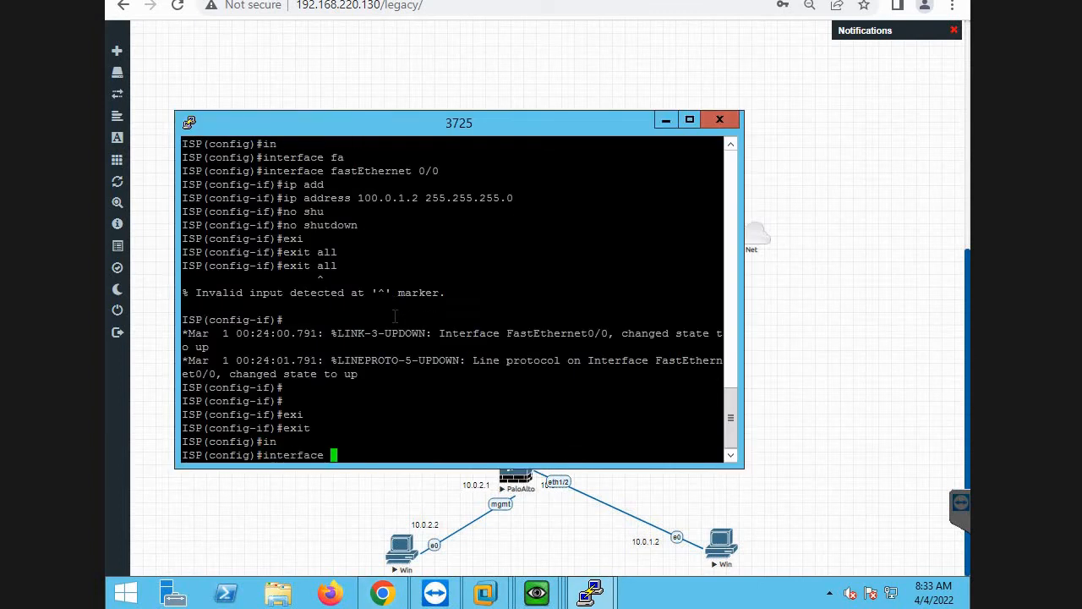
type("fa")
key("Tab")
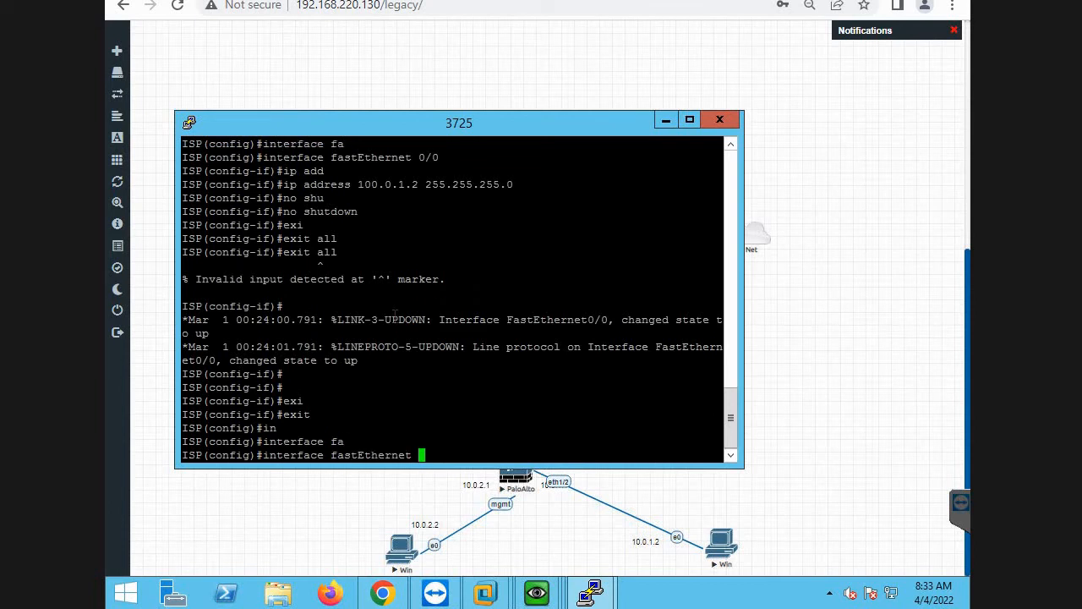
type("0/1")
key("Return")
Set fastEthernet 0/1 to get its IP address by DHCP and enable it with no shutdown.
key("alt+Tab")
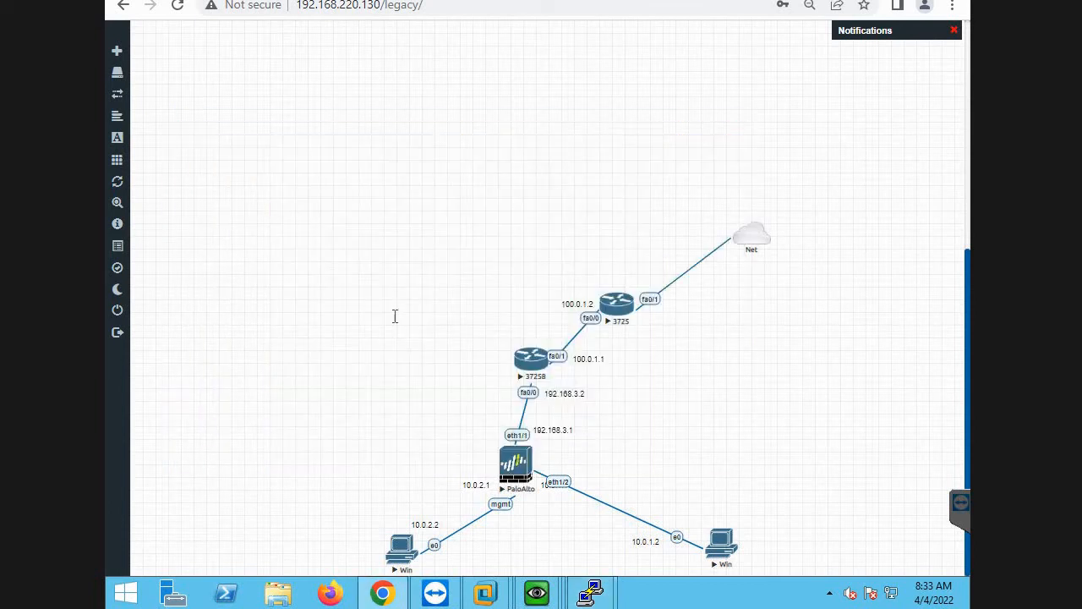
key("alt+Tab")
type("ip add")
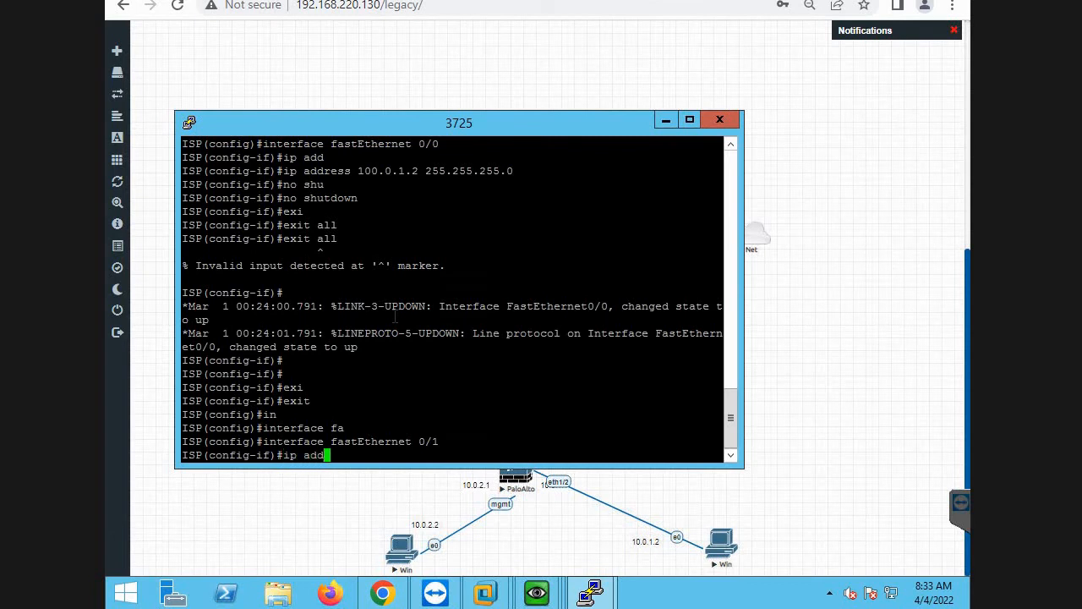
key("Tab")
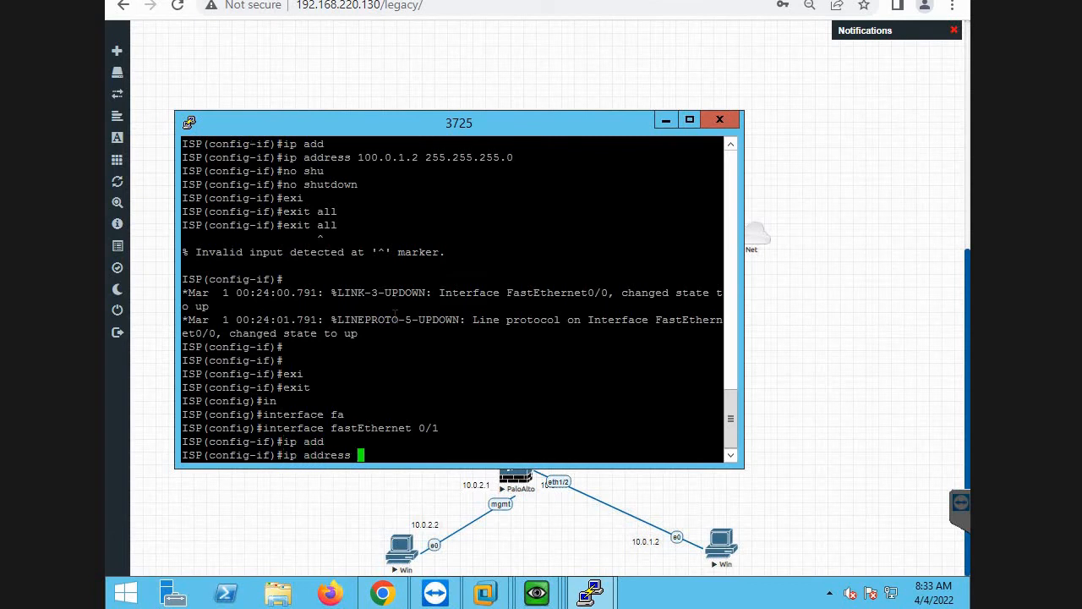
type("d")
type("h")
key("Tab")
key("Return")
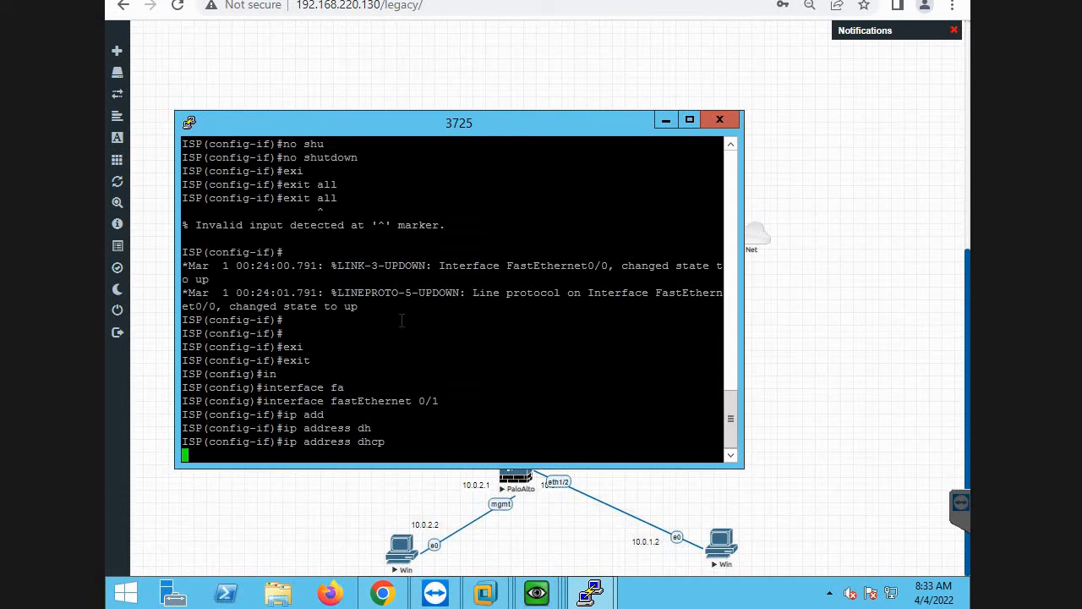
type("no shu")
key("Tab")
key("Return")
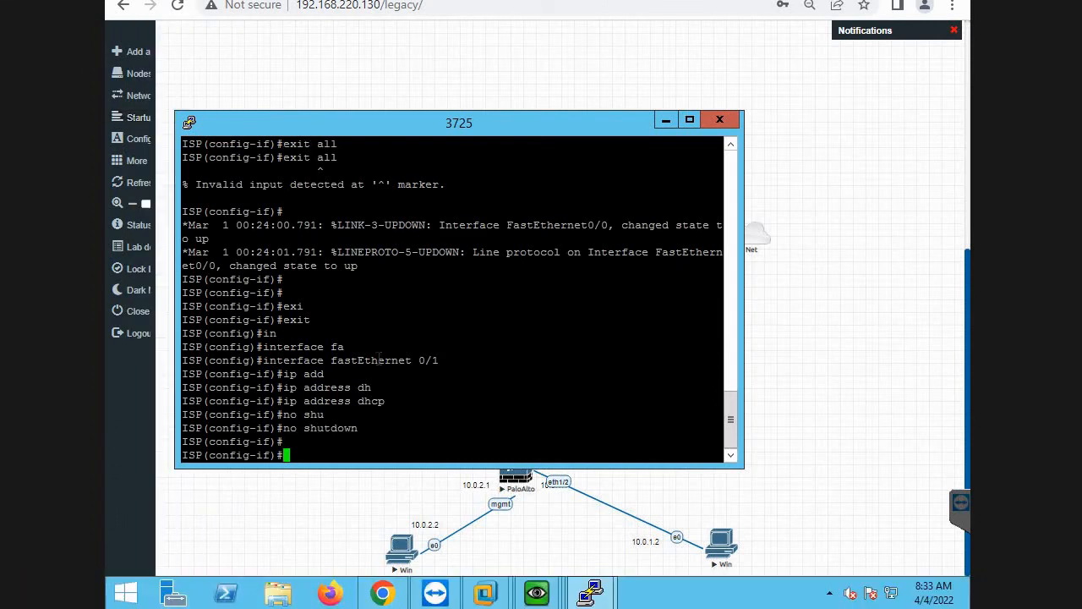
key("Return")
Try to leave all configuration levels from fastEthernet 0/1 with exit all.
type("ei")
key("BackSpace")
key("BackSpace")
type("exi")
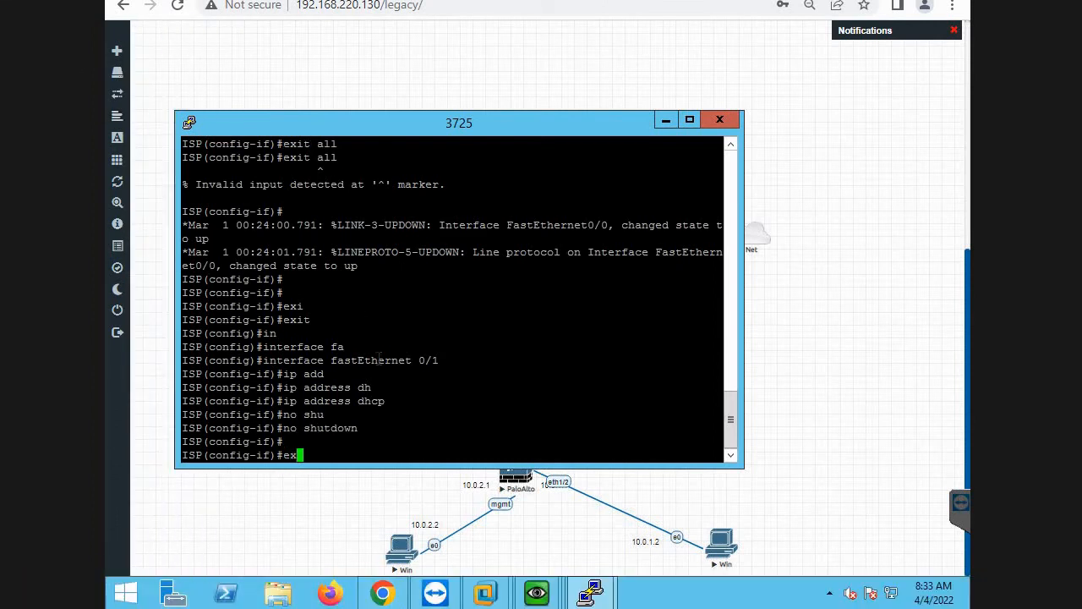
key("Tab")
type("all")
key("Tab")
key("Return")
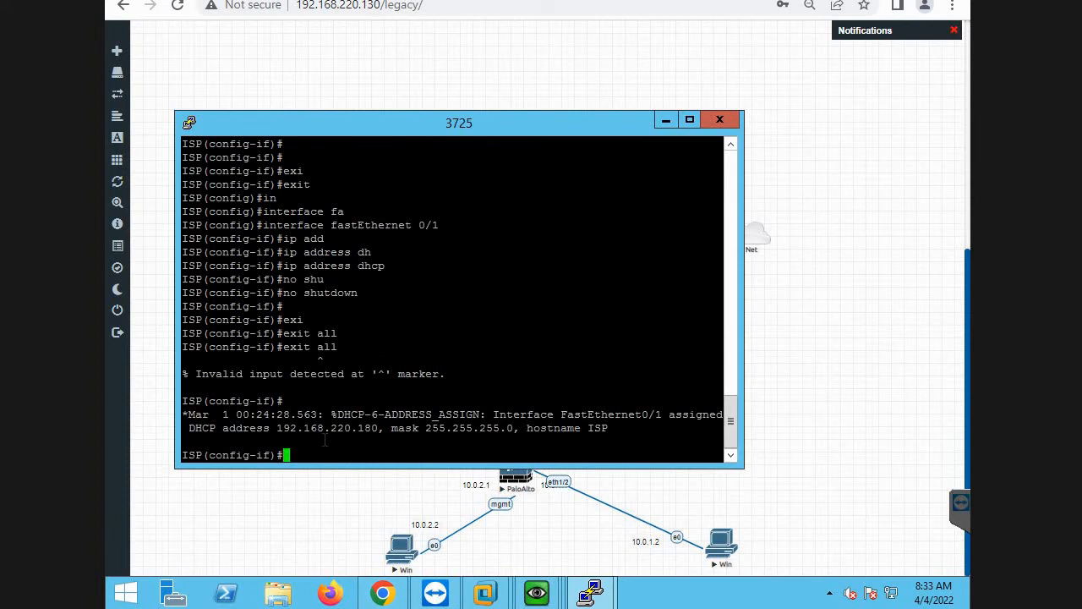
Exit the fastEthernet 0/1 and global configuration modes one level at a time to reach the ISP router's privileged prompt.
left_click_drag(279, 429, 379, 429)
left_click(423, 403)
type("exi")
key("Tab")
key("Return")
key("Return")
key("Return")
type("exi")
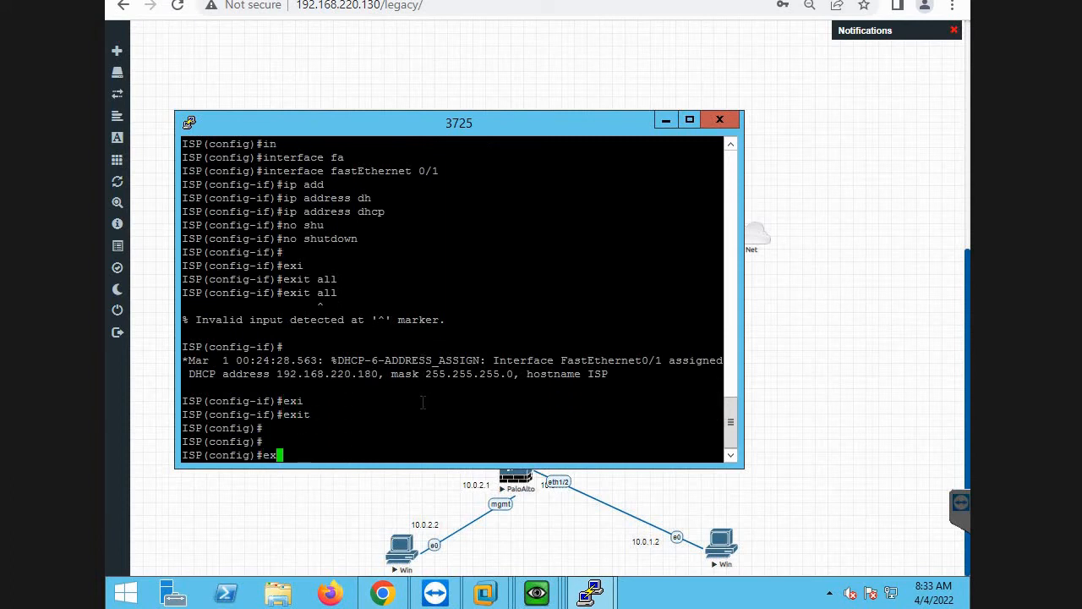
key("Tab")
key("Return")
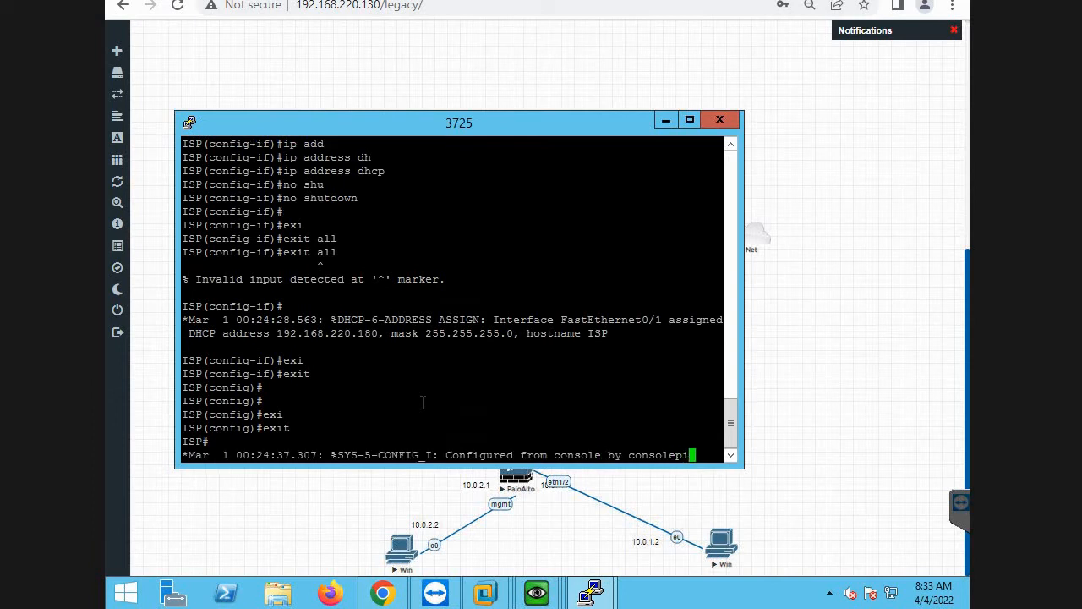
key("Return")
key("Return")
key("Return")
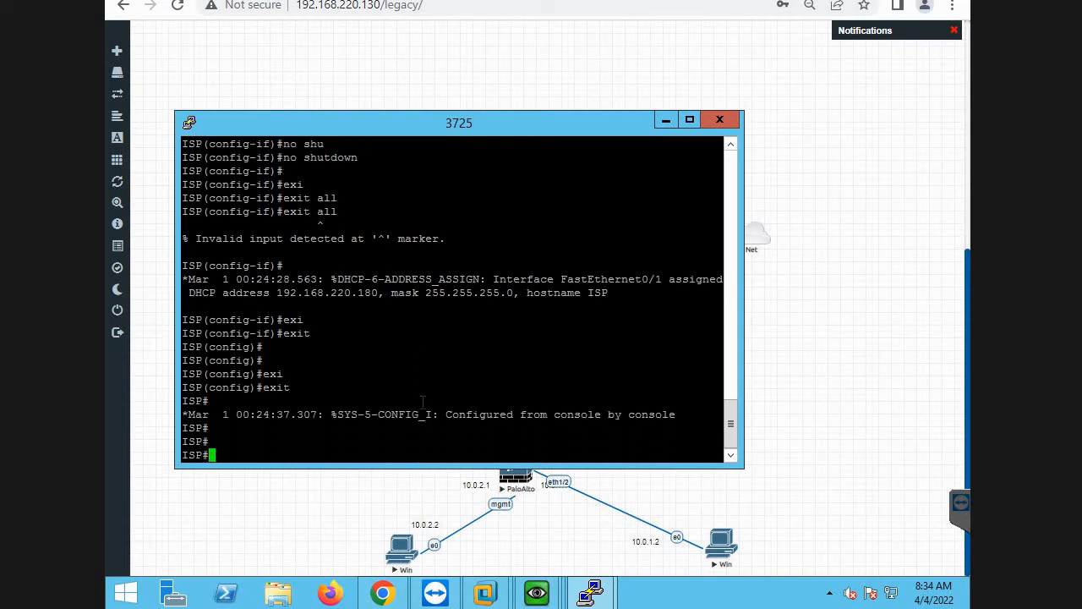
Test the ISP router's internet connectivity by pinging 8.8.8.8 twice.
type("pin")
key("Tab")
type("8.8.8.8")
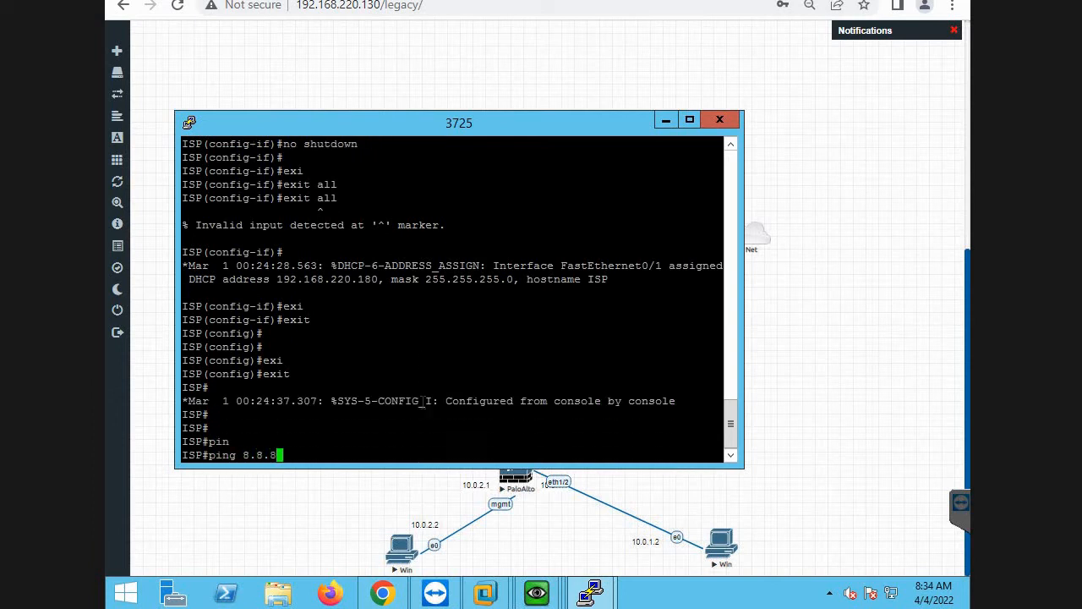
key("Return")
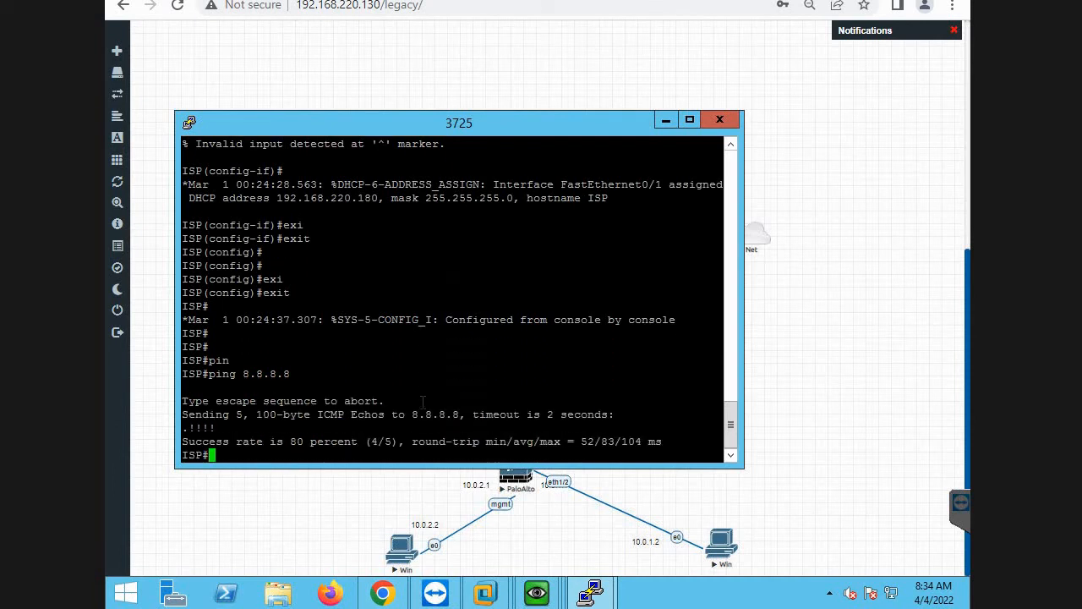
key("Return")
key("Up")
key("Return")
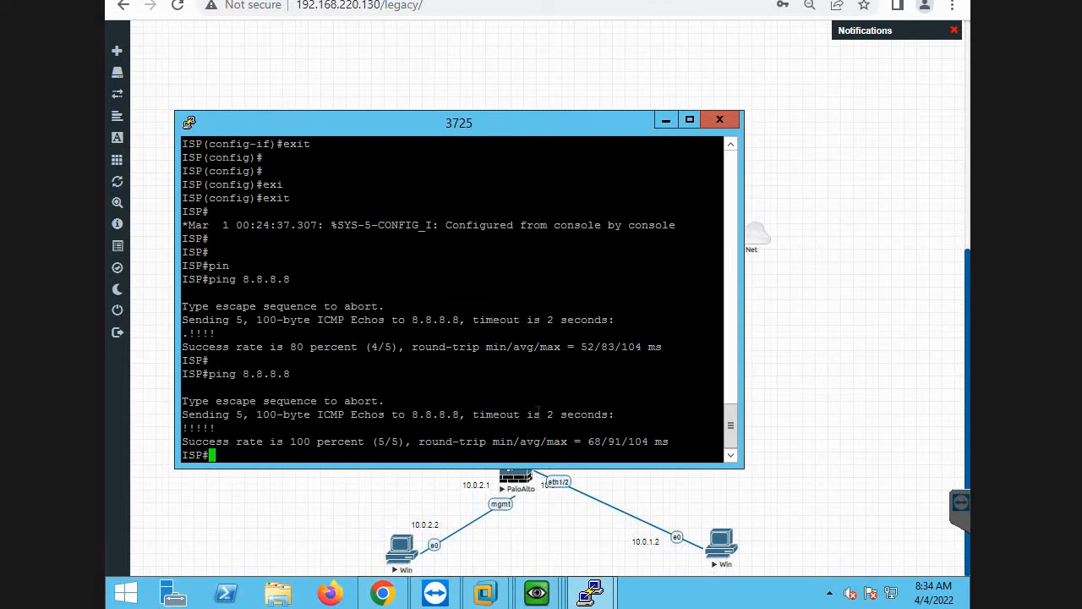
Save the ISP router's running configuration with the command wr me.
type("wr me")
key("Return")
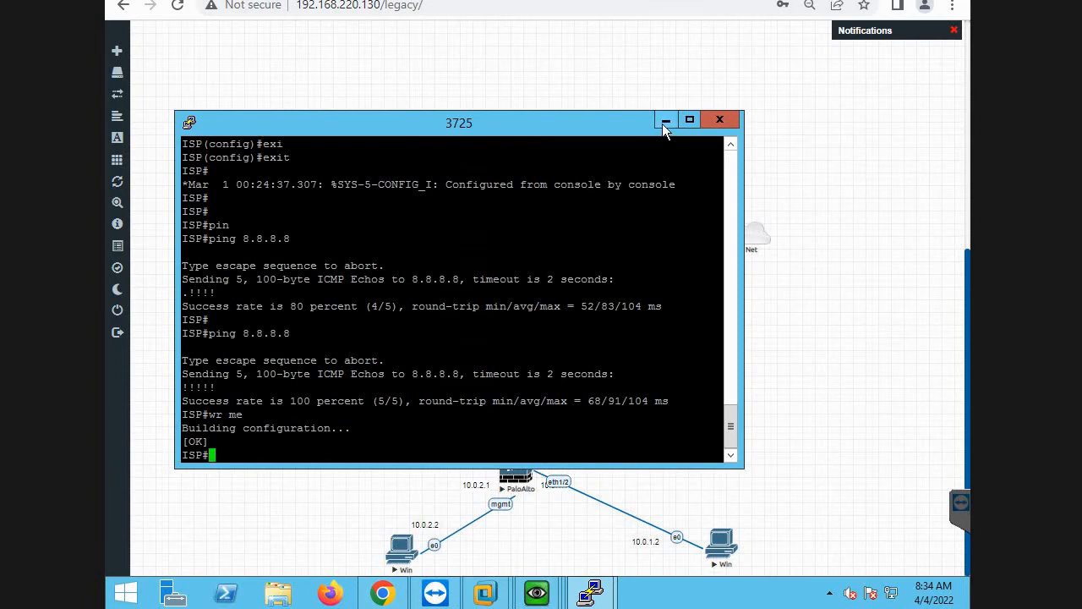
Minimize the ISP router's console and open the console of router 37258 from the topology.
left_click(664, 125)
left_click(531, 359)
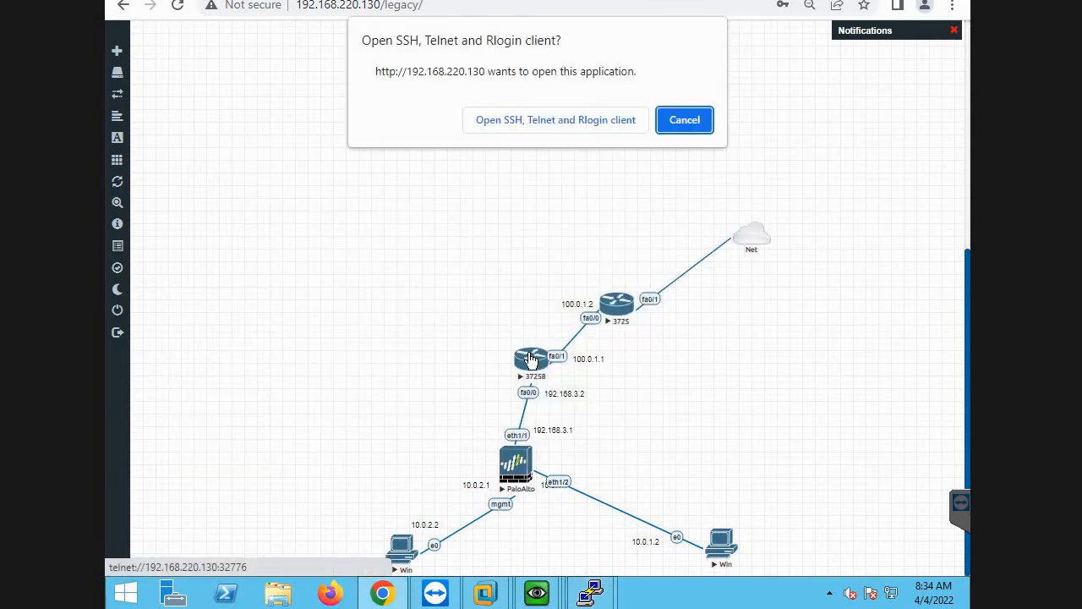
left_click(546, 127)
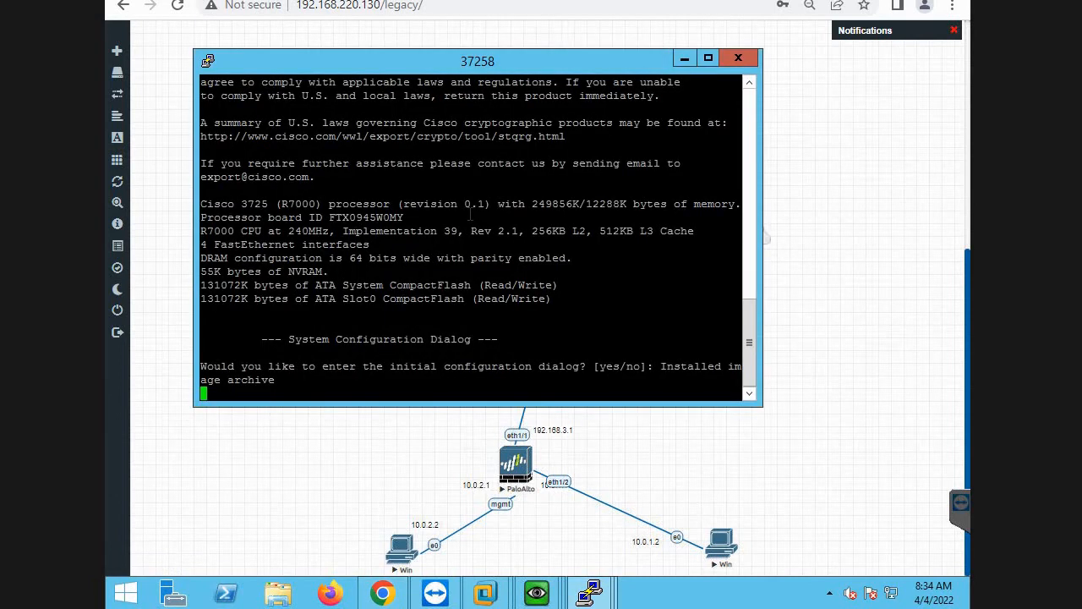
Decline the initial configuration dialog on router 37258 with no and check its connections in the topology.
key("Return")
key("Return")
key("Return")
key("Return")
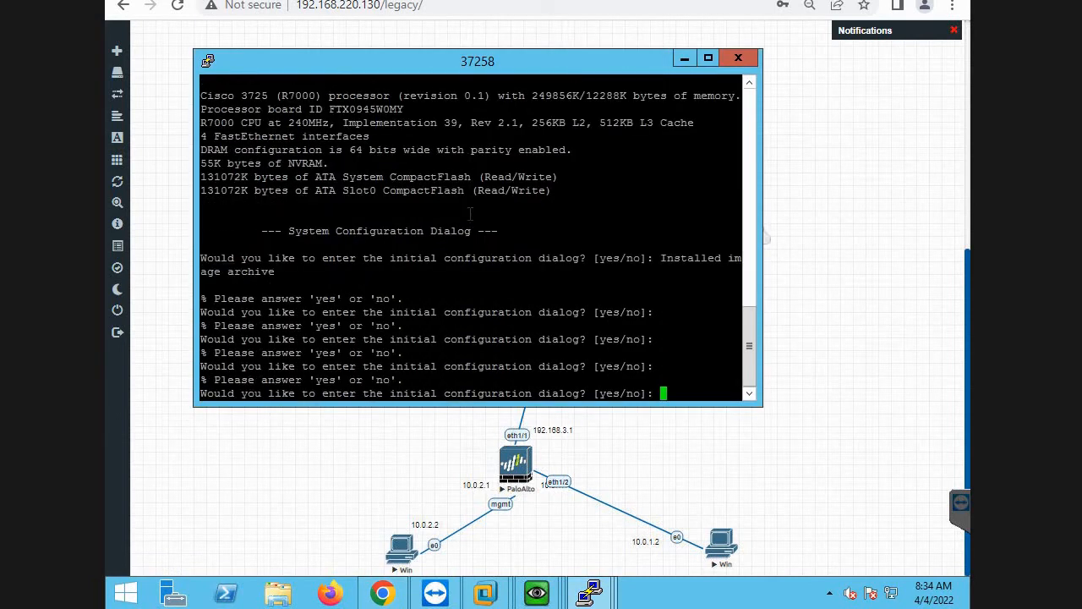
type("no")
key("Return")
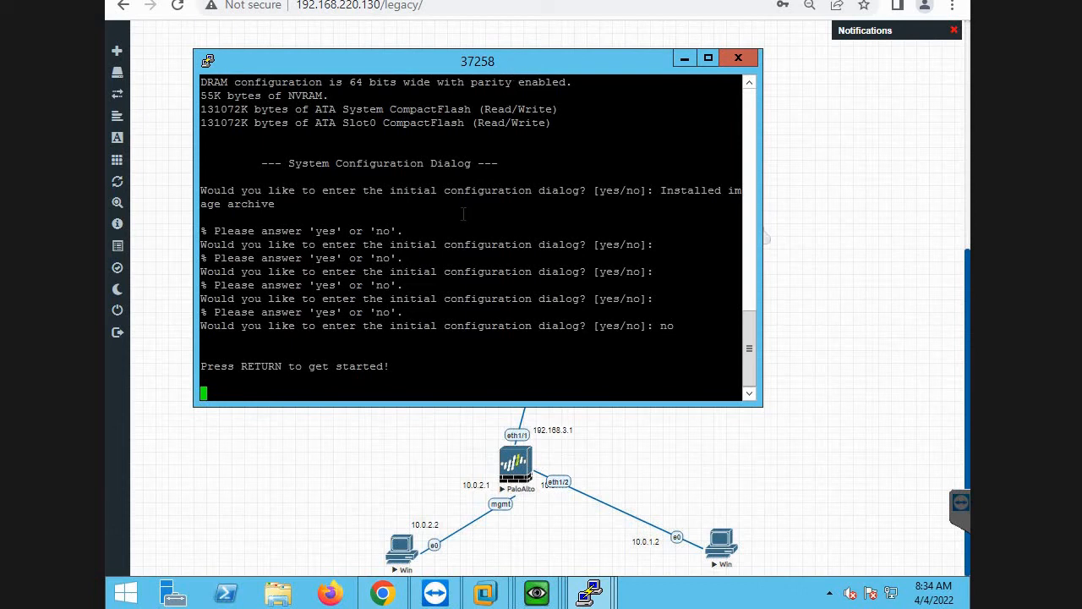
key("alt+Tab")
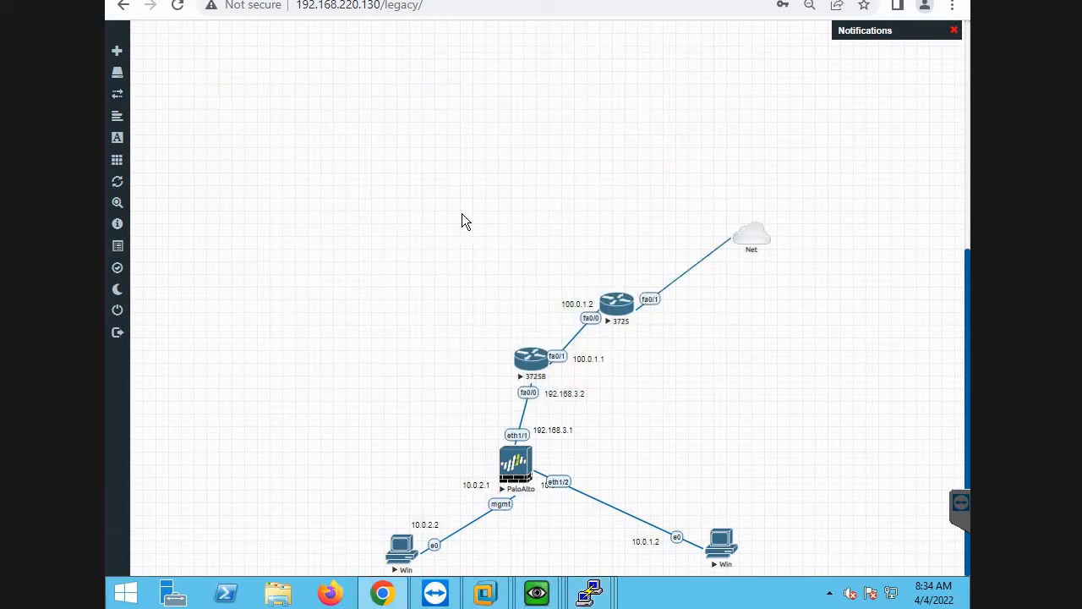
key("alt+Tab")
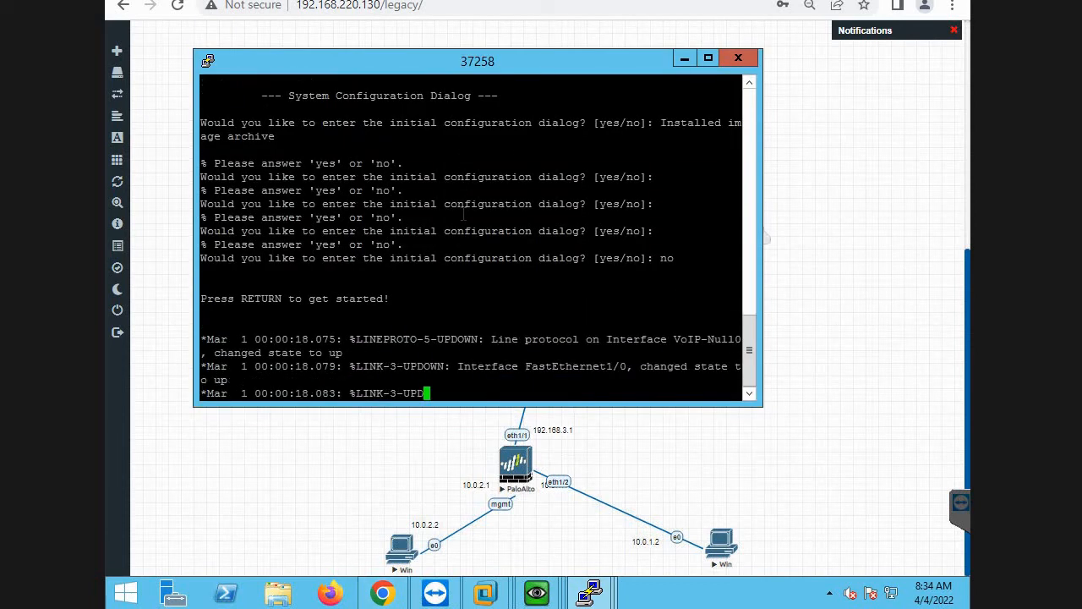
Enter privileged mode on router 37258 and open its global configuration mode from the terminal.
key("Return")
key("Return")
key("Return")
key("Return")
key("Return")
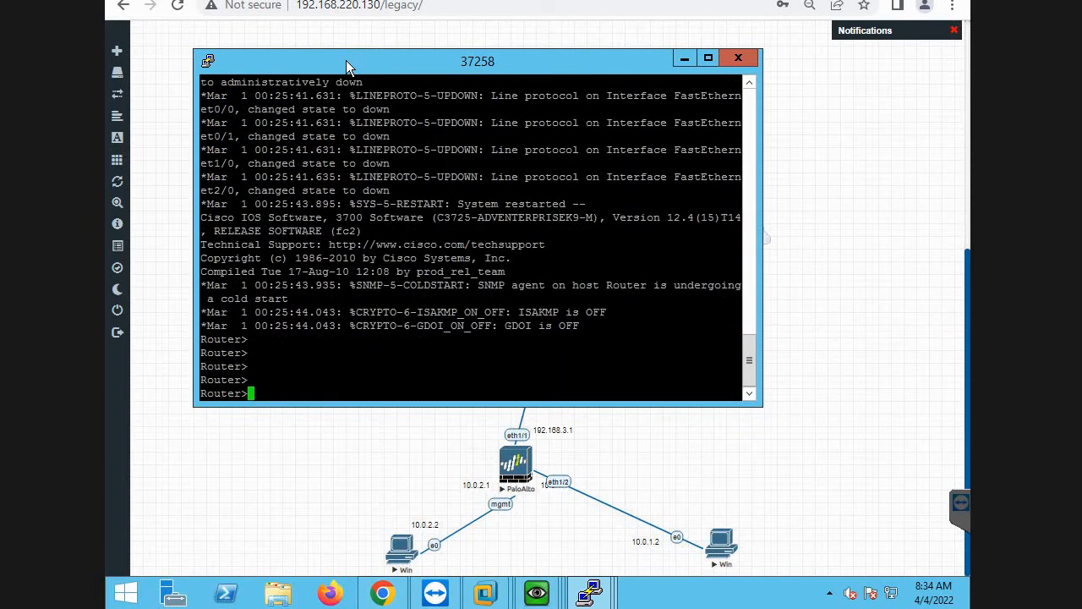
type("en")
key("Tab")
key("Return")
type("confi")
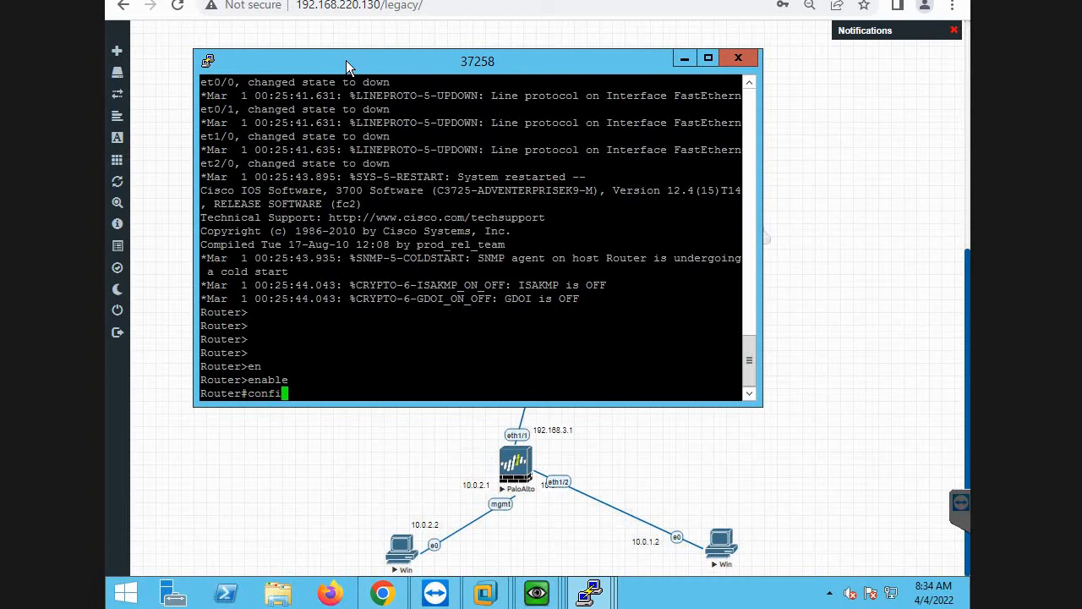
key("Tab")
key("Return")
key("Return")
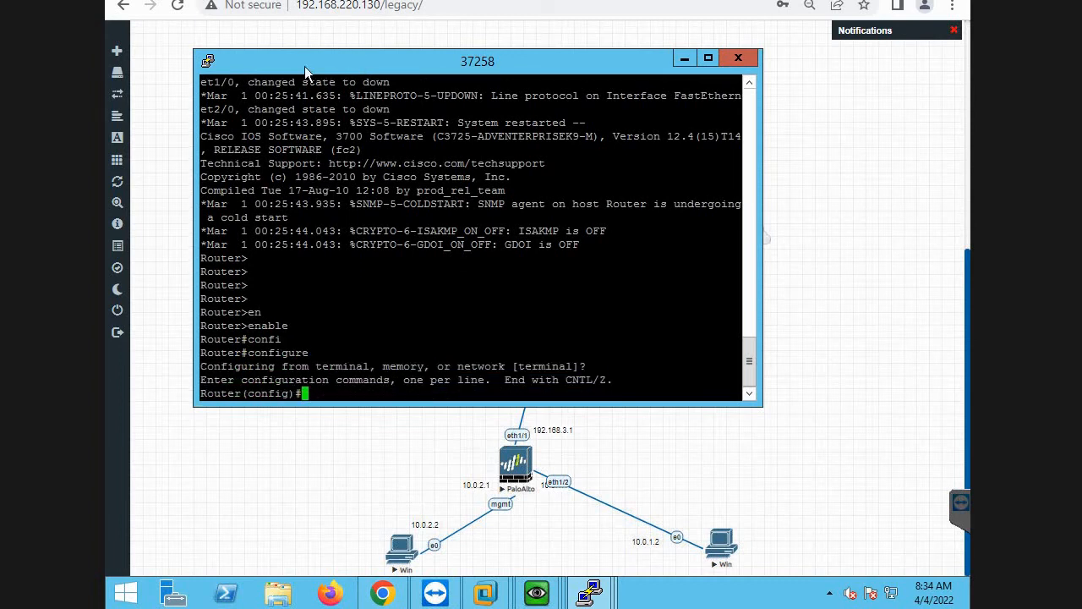
Assign 100.0.1.1 with mask 255.255.255.0 to router 37258's fastEthernet 0/1 interface and enable it with no shutdown.
left_click_drag(691, 70, 641, 78)
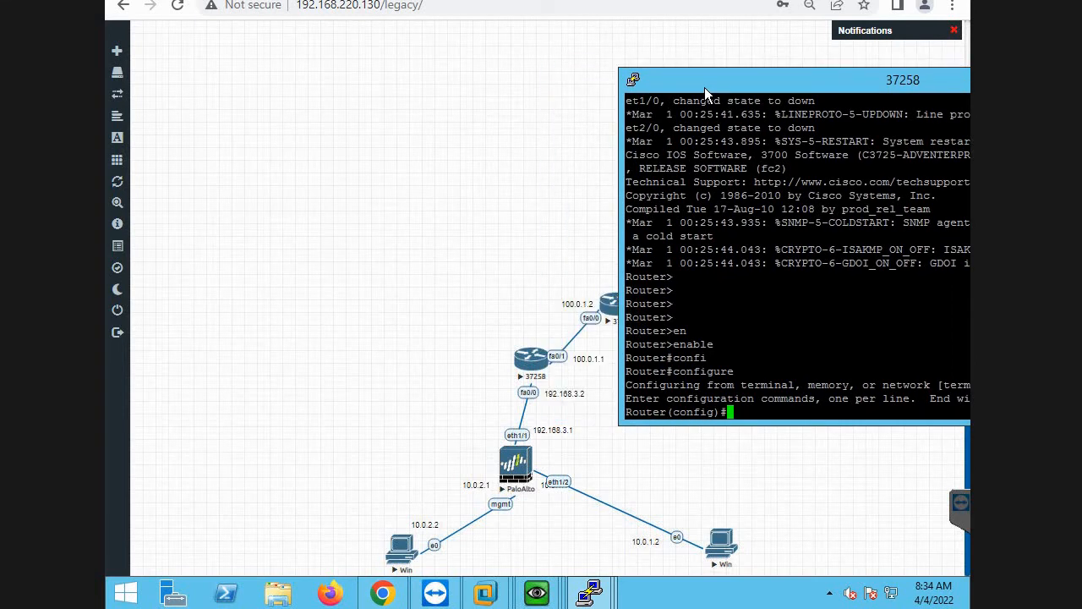
left_click_drag(704, 87, 475, 87)
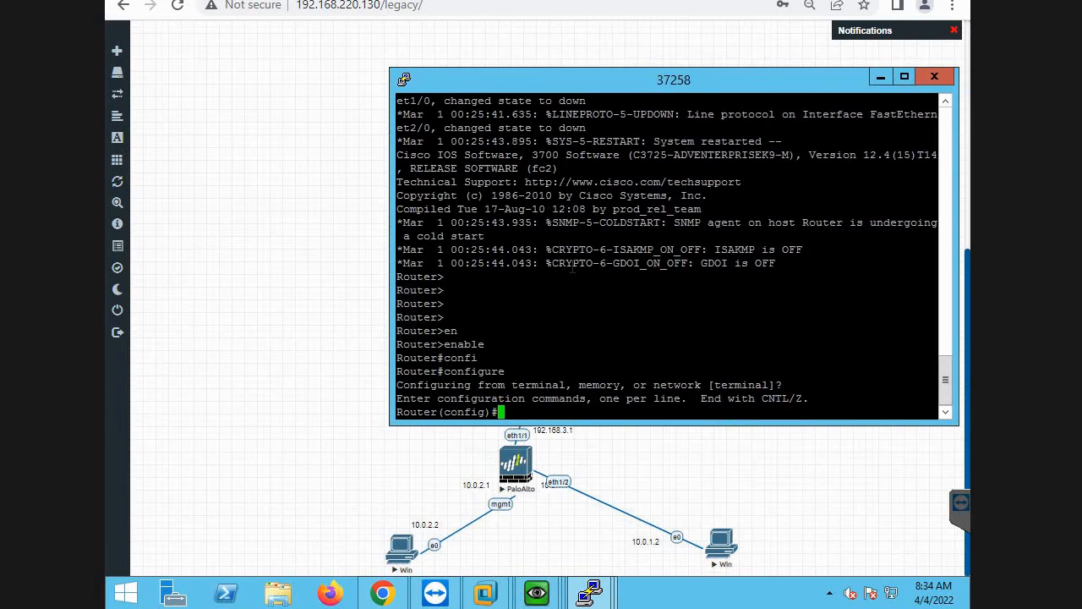
type("in")
key("Tab")
type("fa")
key("Tab")
type("0")
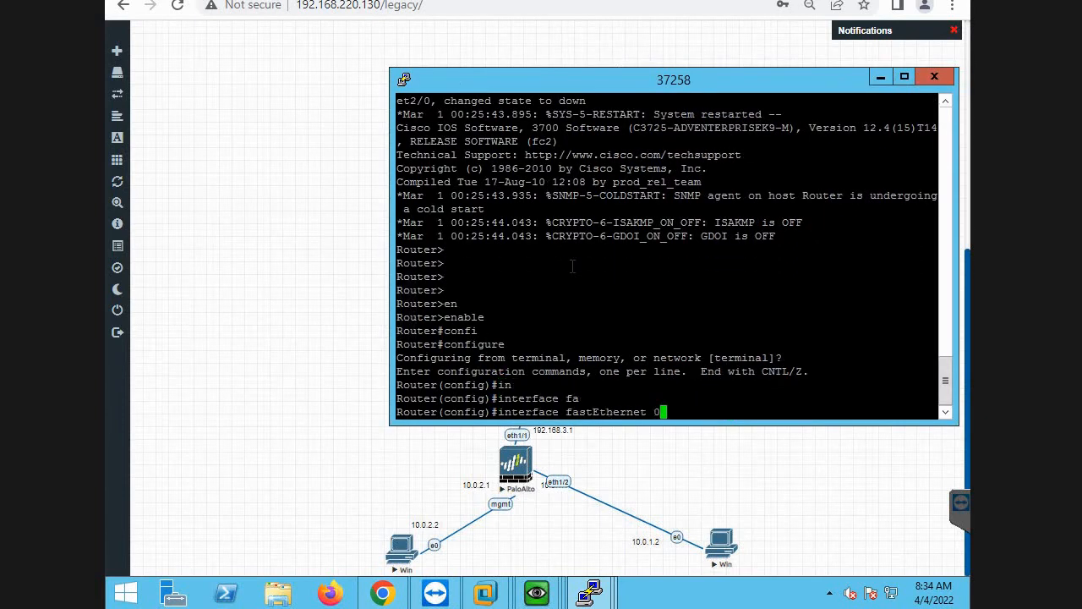
type("/1")
key("Return")
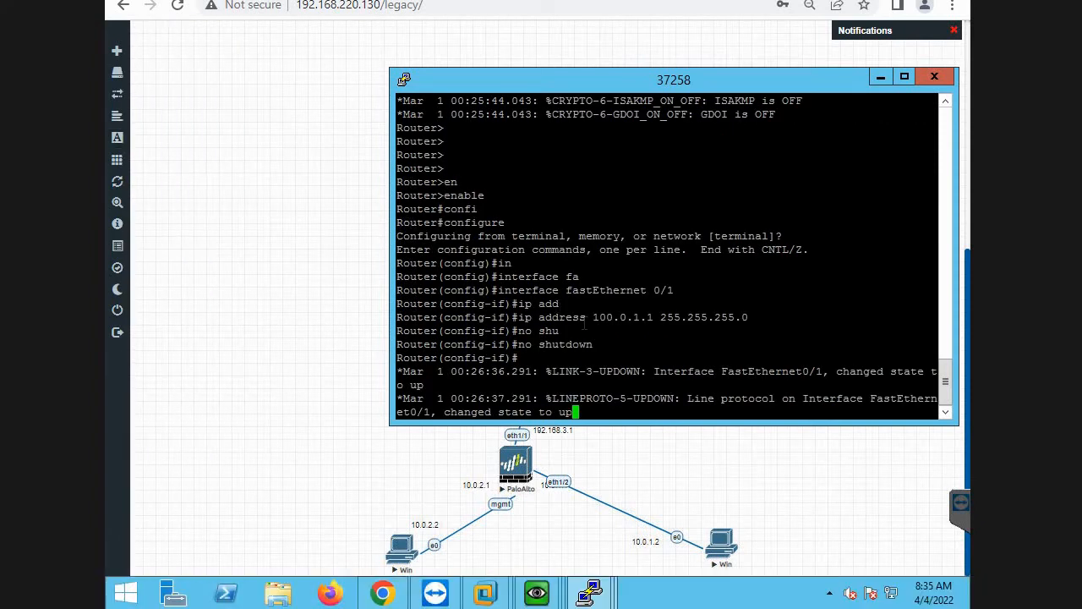
key("Return")
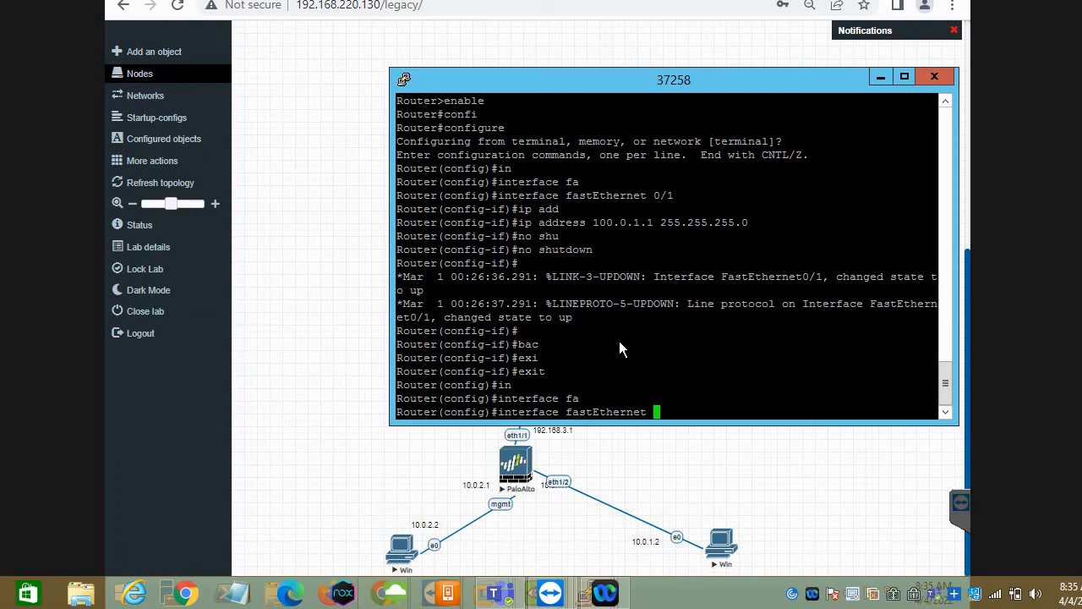
Assign 192.168.3.2 with mask 255.255.255.0 to router 37258's fastEthernet 0/0 interface and enable it with no shutdown.
type("0/0")
key("Return")
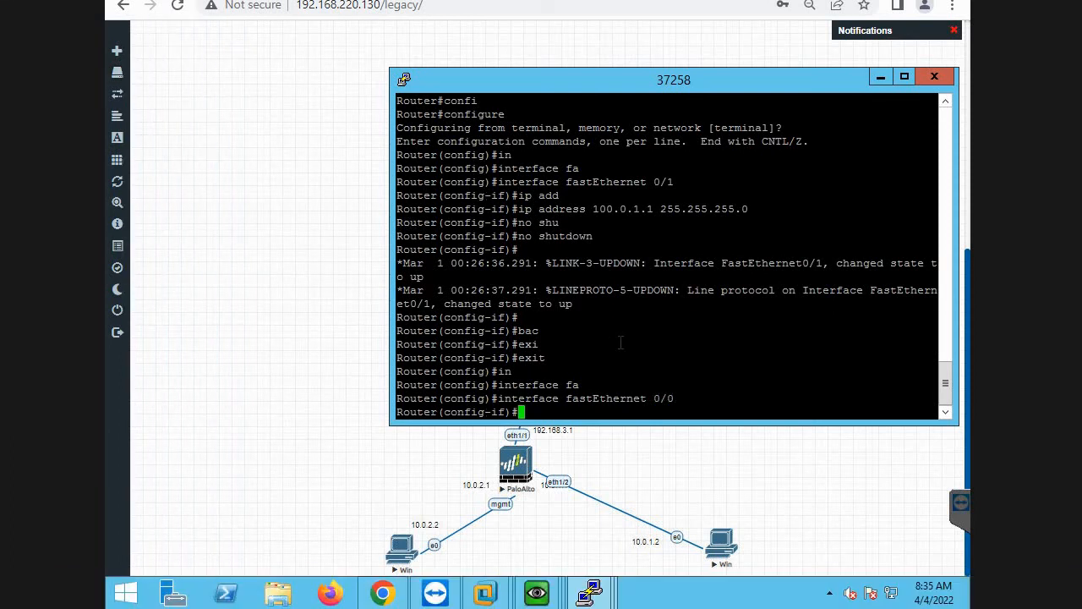
type("ip add")
key("Tab")
type("192.16")
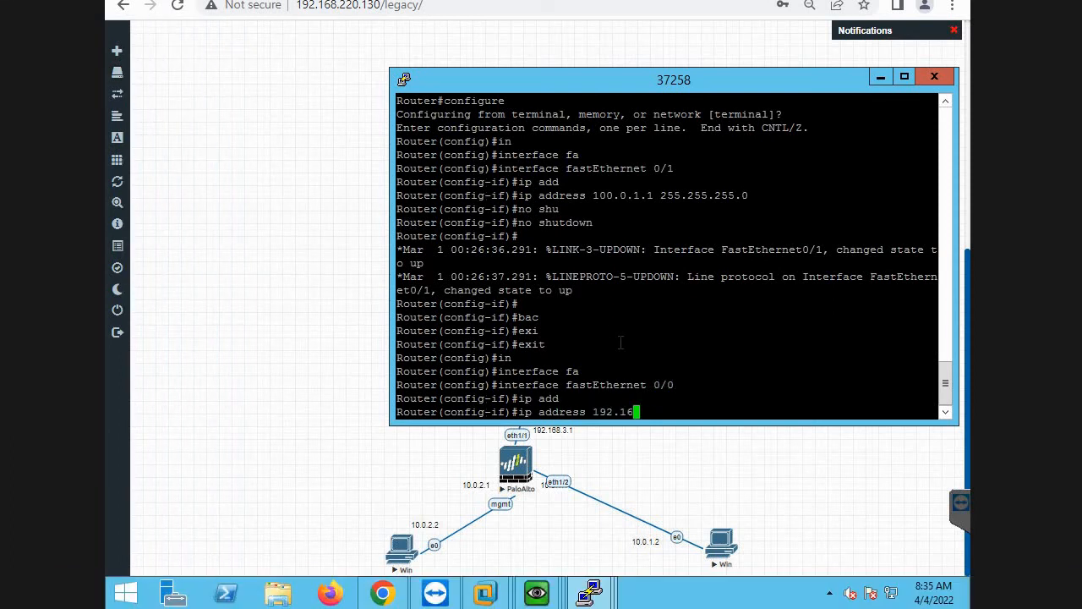
type("8.3.2 255.255.255.")
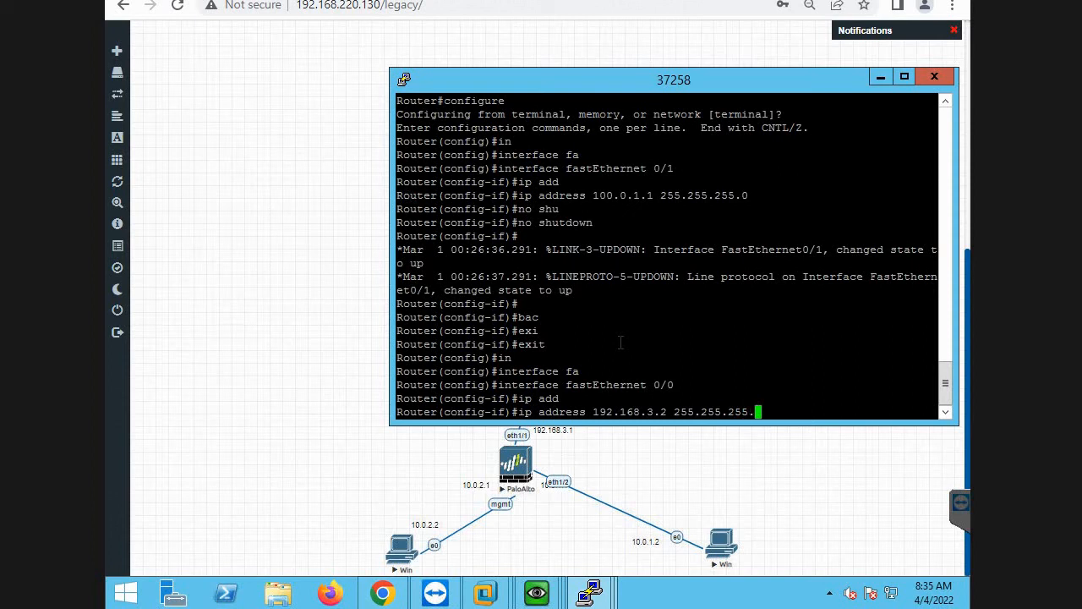
type("0")
key("Return")
type("no shu")
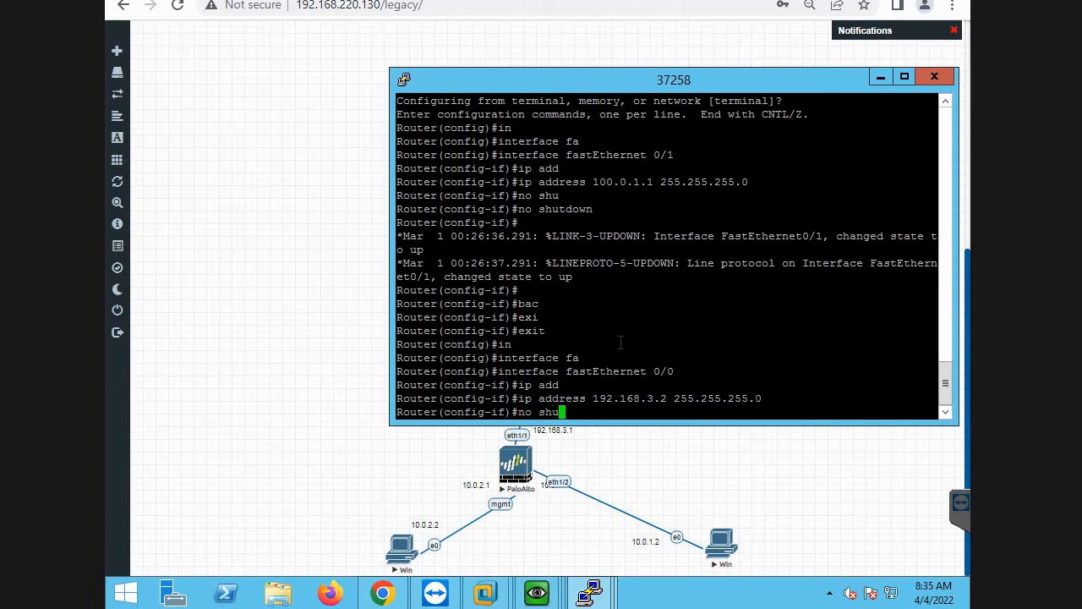
key("Tab")
key("Return")
Exit the interface and global configuration modes on router 37258, back to privileged mode.
type("exi")
key("Tab")
type("all")
key("Tab")
key("Return")
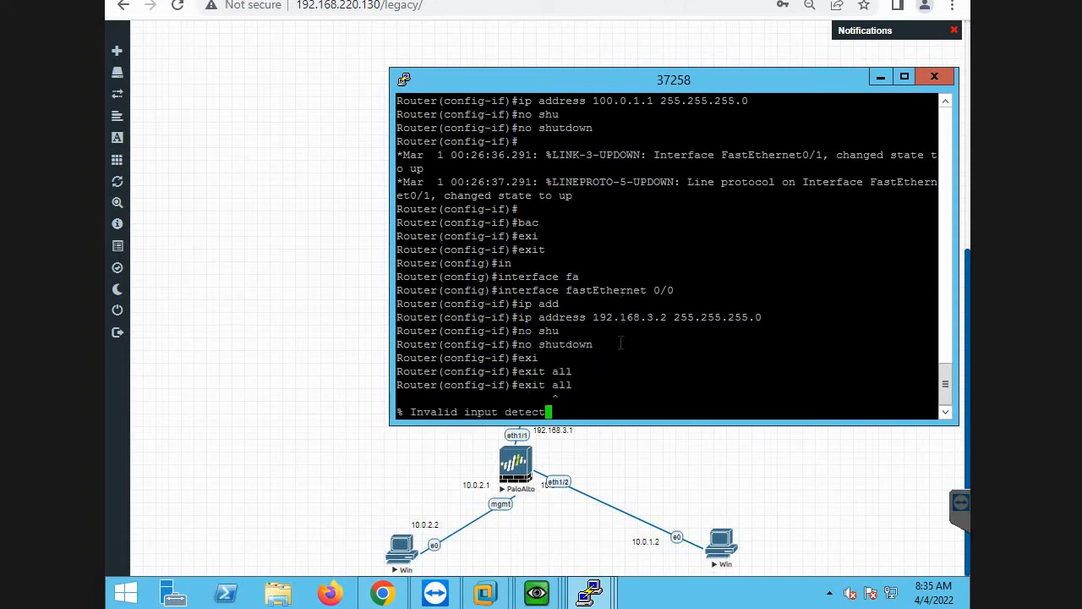
type("exi")
key("Tab")
key("Return")
type("er(config)#e")
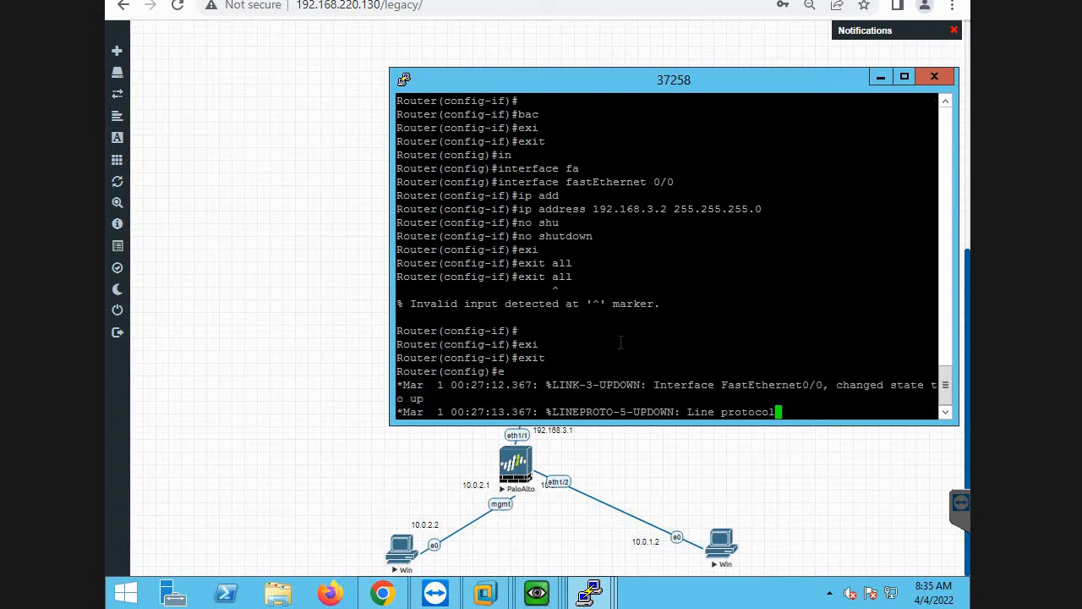
type("xi")
key("Tab")
key("Return")
Save router 37258's interface configuration with the wr me command.
type("m")
key("Return")
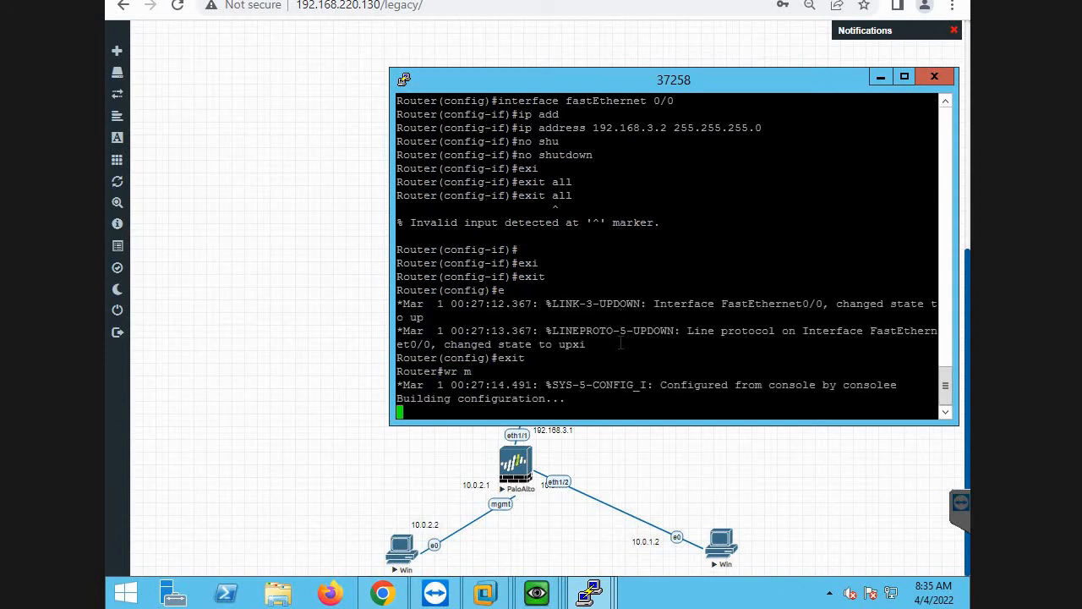
key("Return")
key("Return")
key("Return")
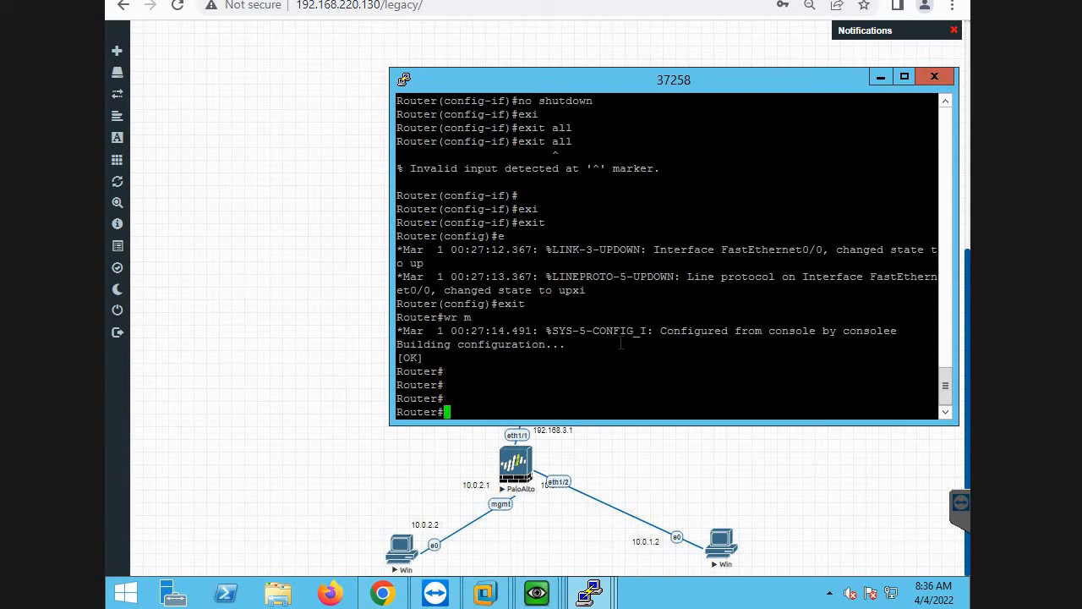
Test router 37258's internet connectivity by pinging 8.8.8.8.
type("pin")
key("Tab")
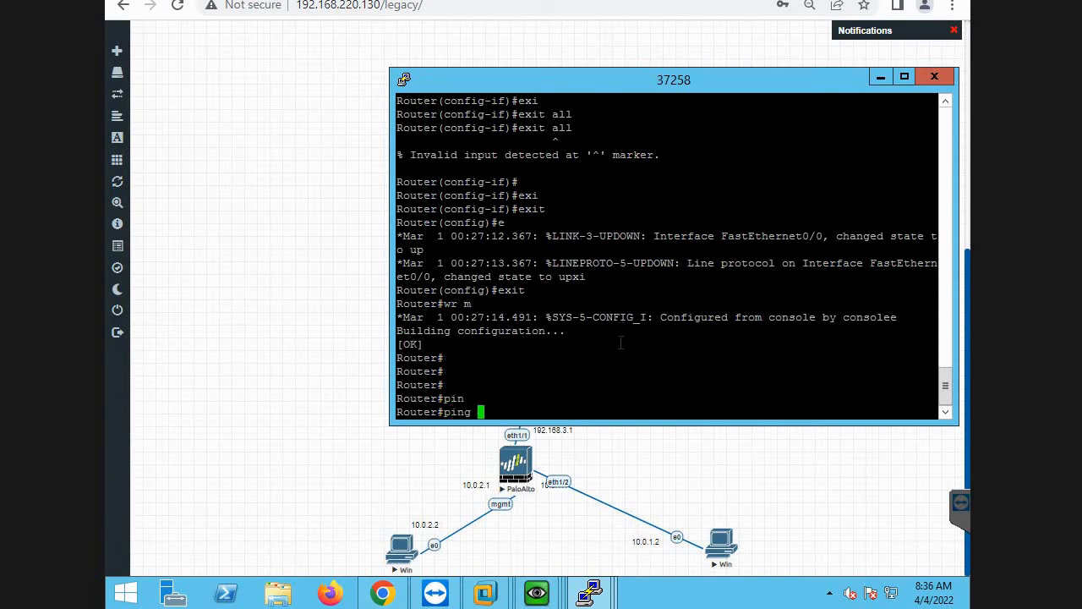
type("8.8.8.8")
key("Return")
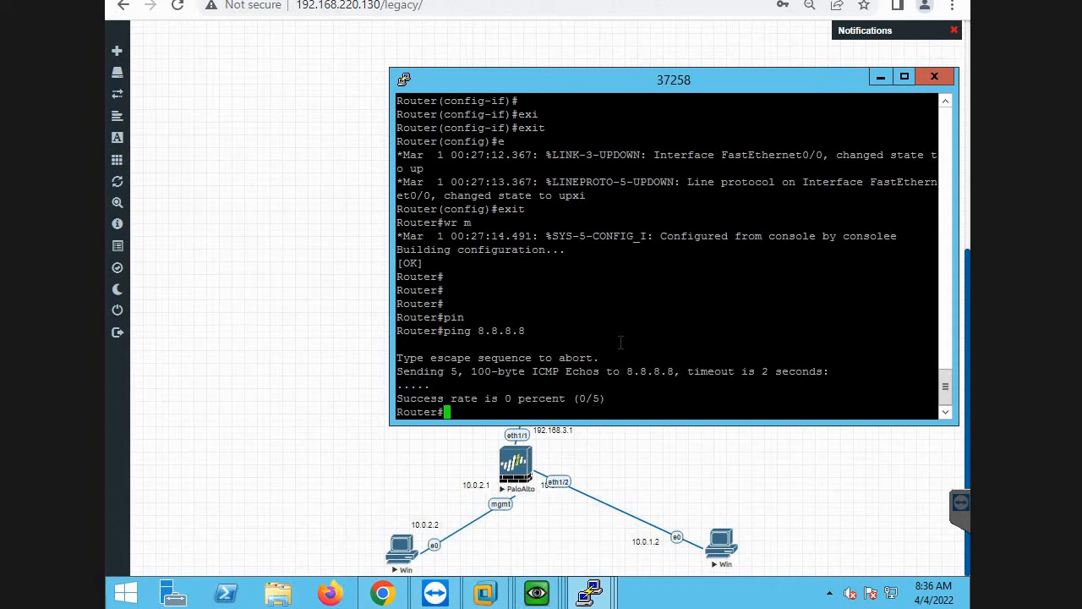
key("Return")
key("Return")
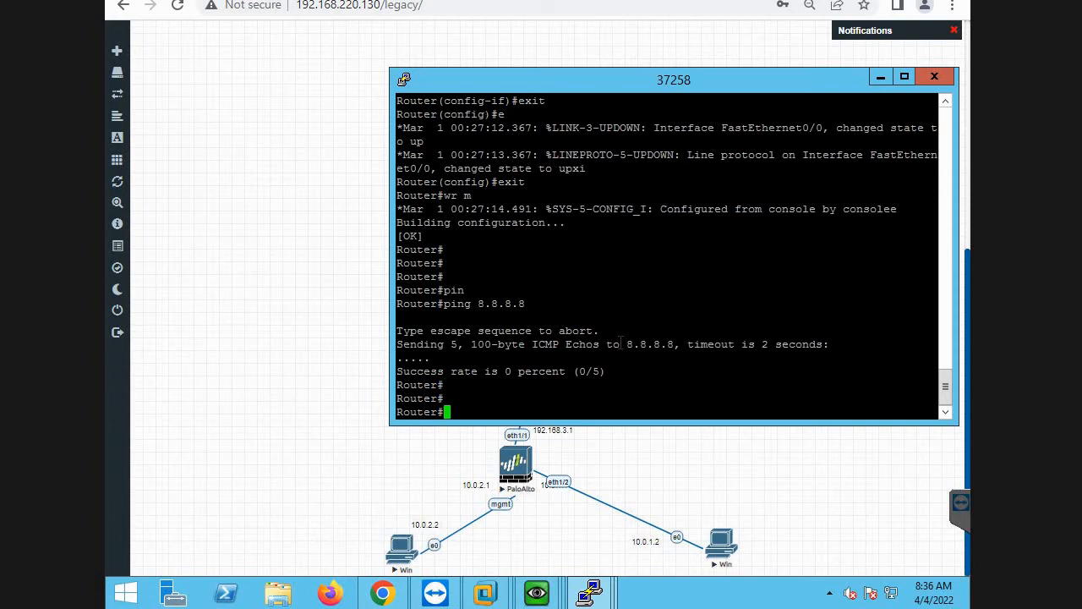
Add a default route on router 37258 in global configuration mode: ip route 0.0.0.0 0.0.0.0 100.0.1.2.
type("con")
key("Tab")
type("f")
key("Tab")
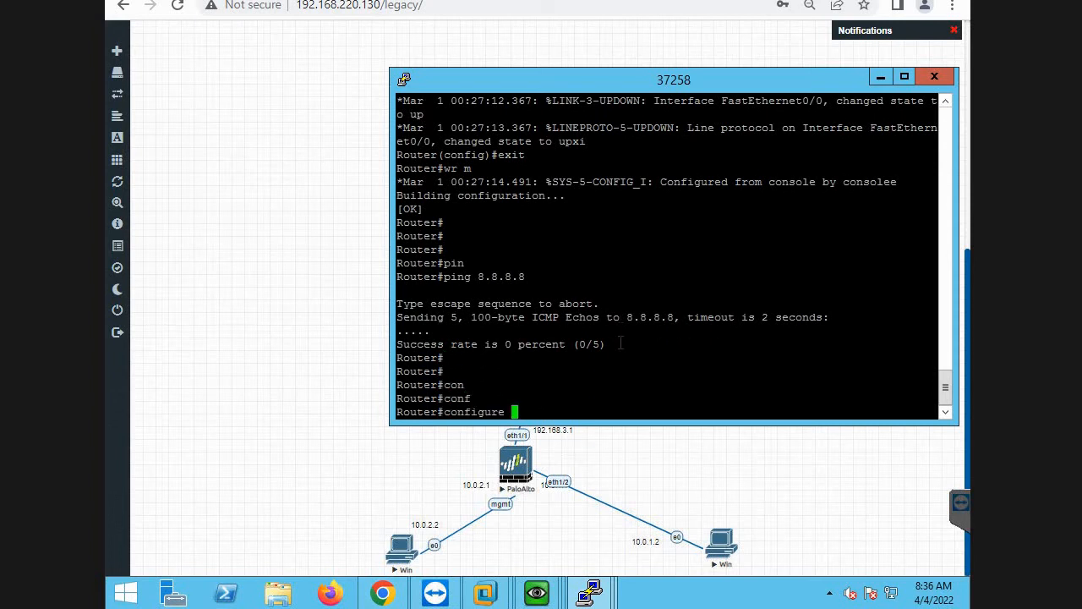
key("Return")
key("Return")
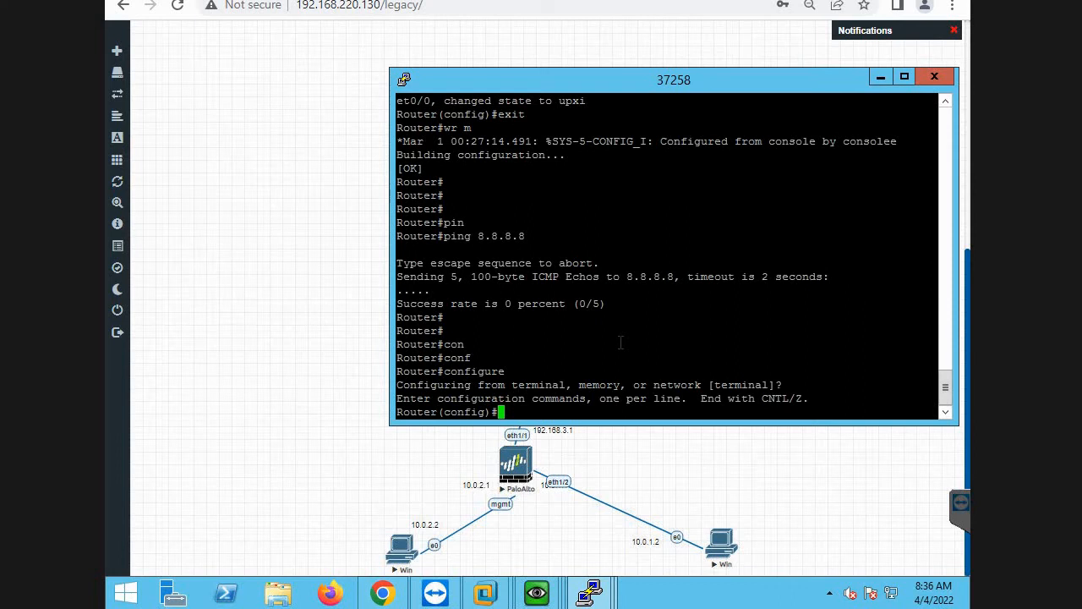
type("ip ro")
key("Tab")
type("ut")
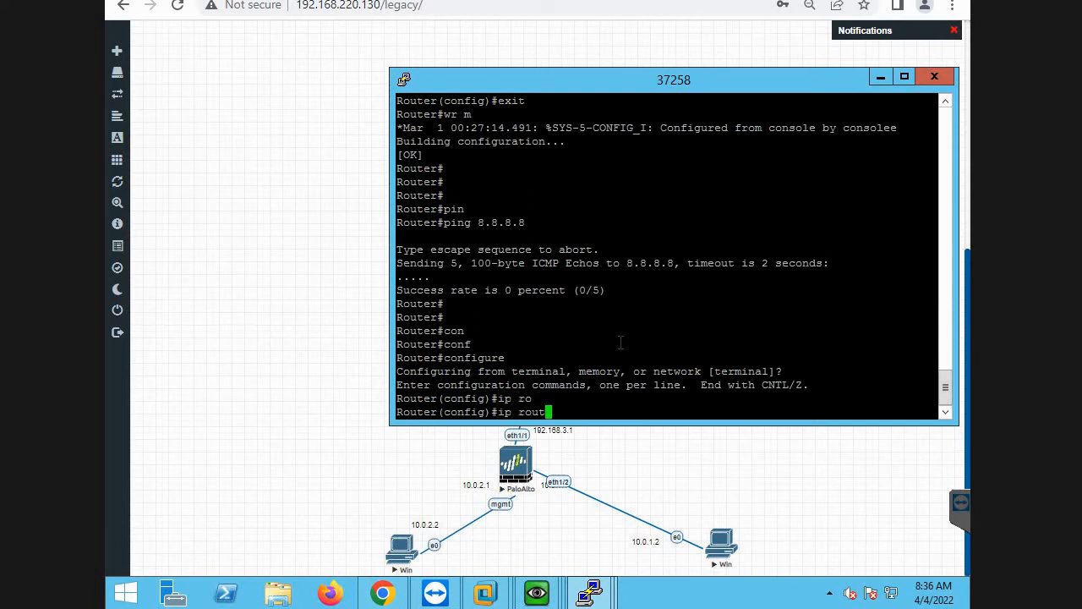
type("e 0.0.0.0 0.0.0.0 100.0.0")
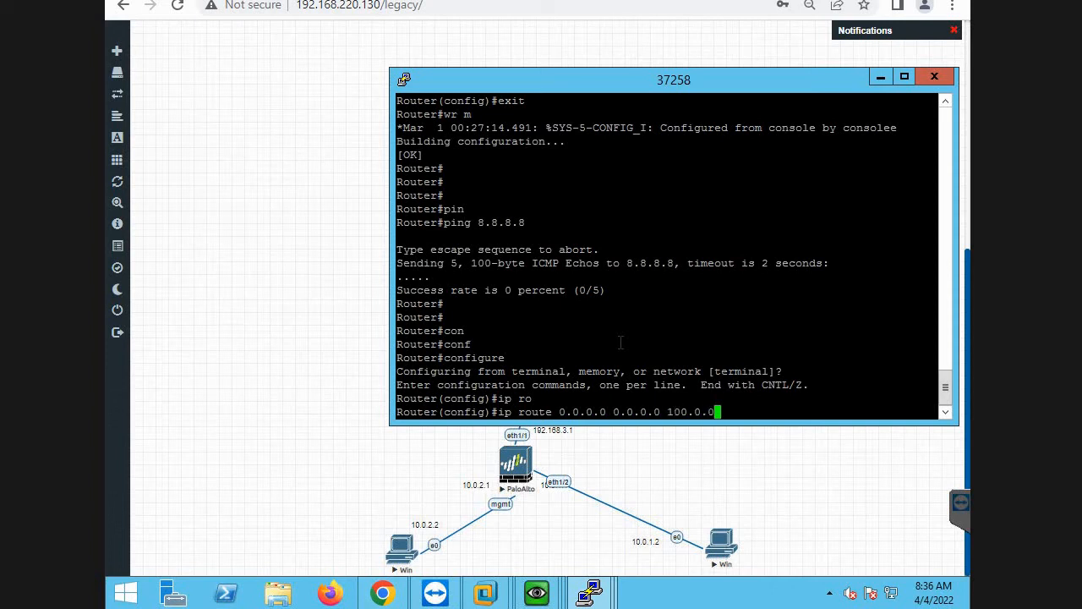
key("BackSpace")
type("1.")
key("alt+Tab")
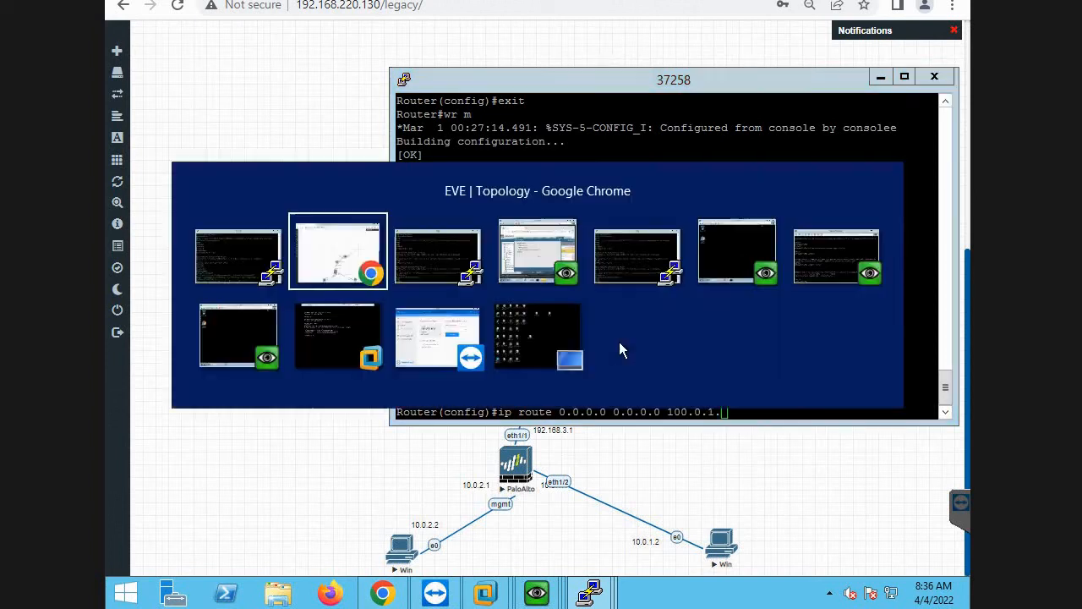
key("alt+Tab")
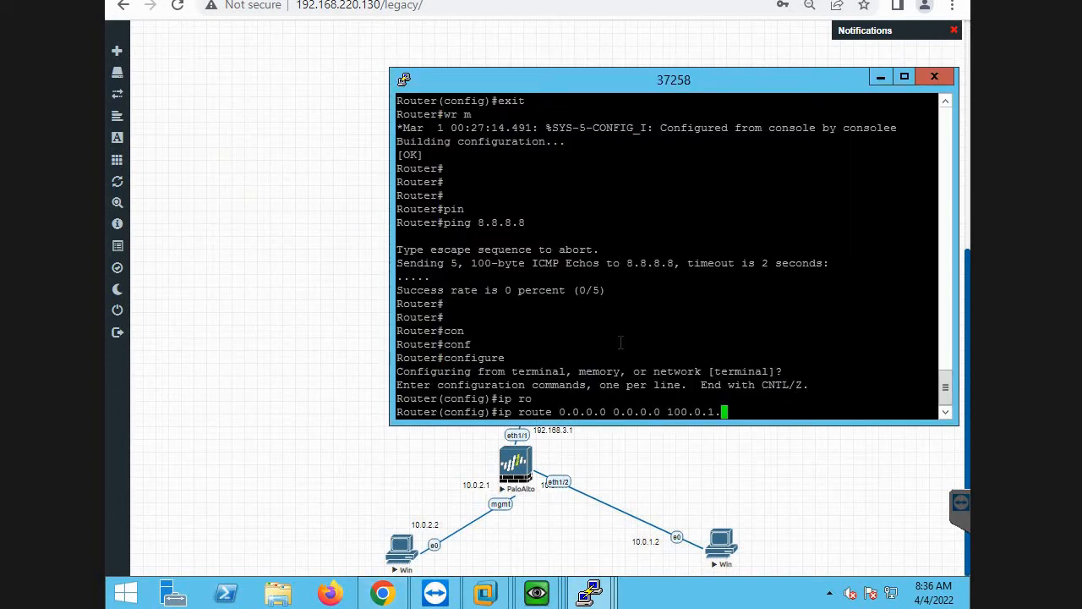
type("2")
key("Return")
Exit configuration mode on router 37258 and save the configuration containing the default route.
type("exi")
key("Tab")
key("Return")
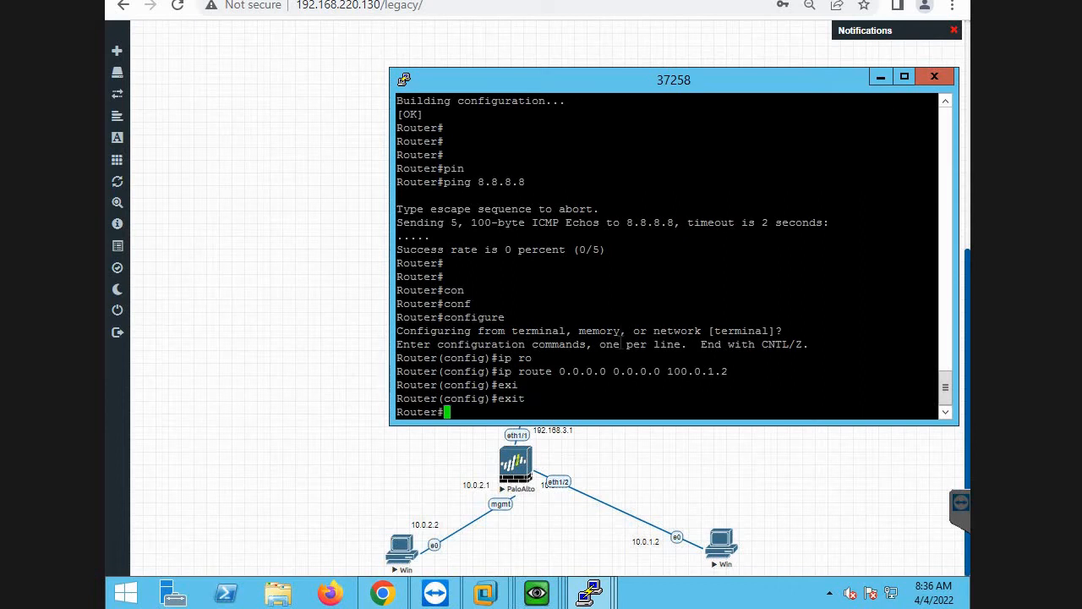
type("wr")
key("Return")
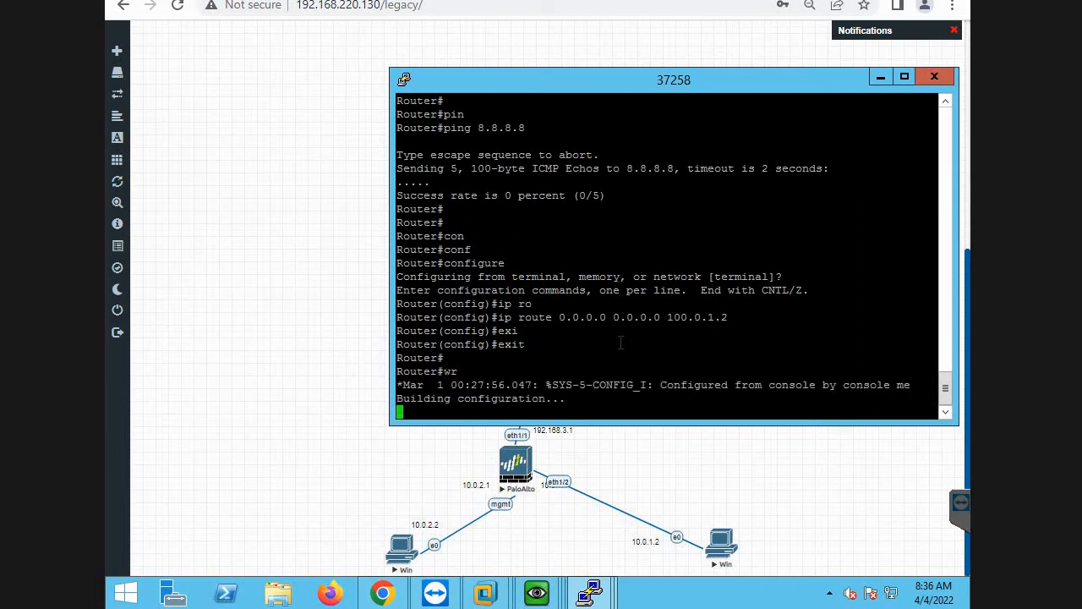
key("Return")
Ping 8.8.8.8 twice from router 37258 and save its configuration again with wr me.
type("ping 8.8.8.8")
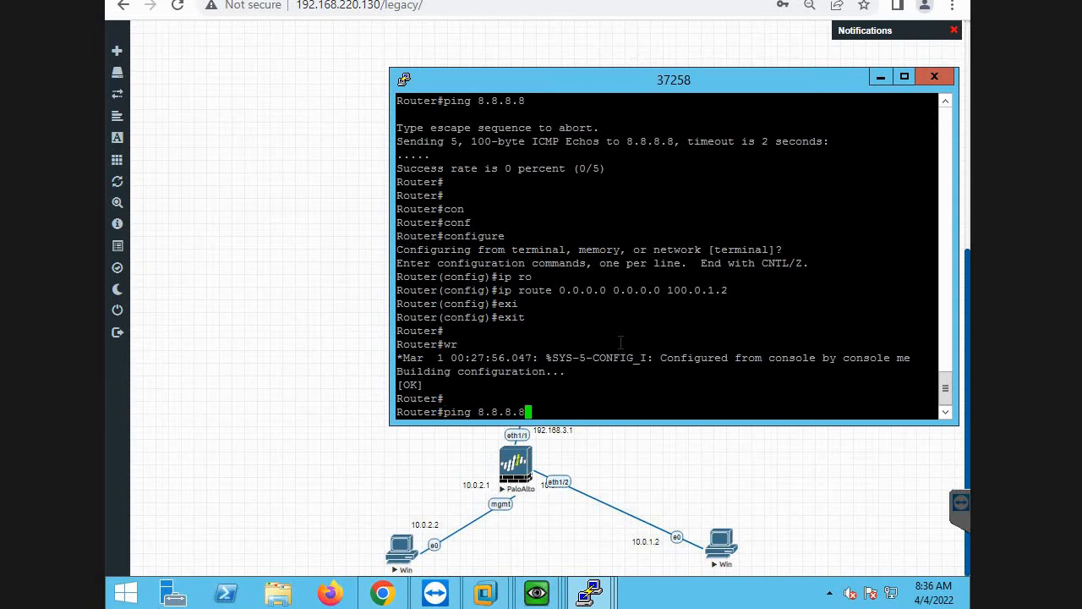
key("Return")
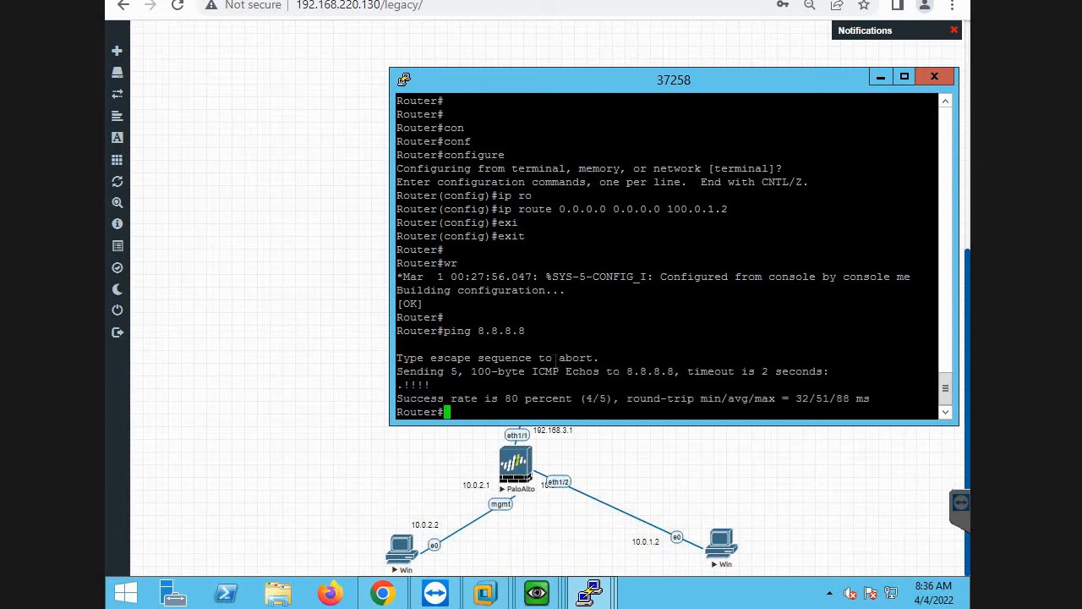
key("Return")
key("Up")
key("Return")
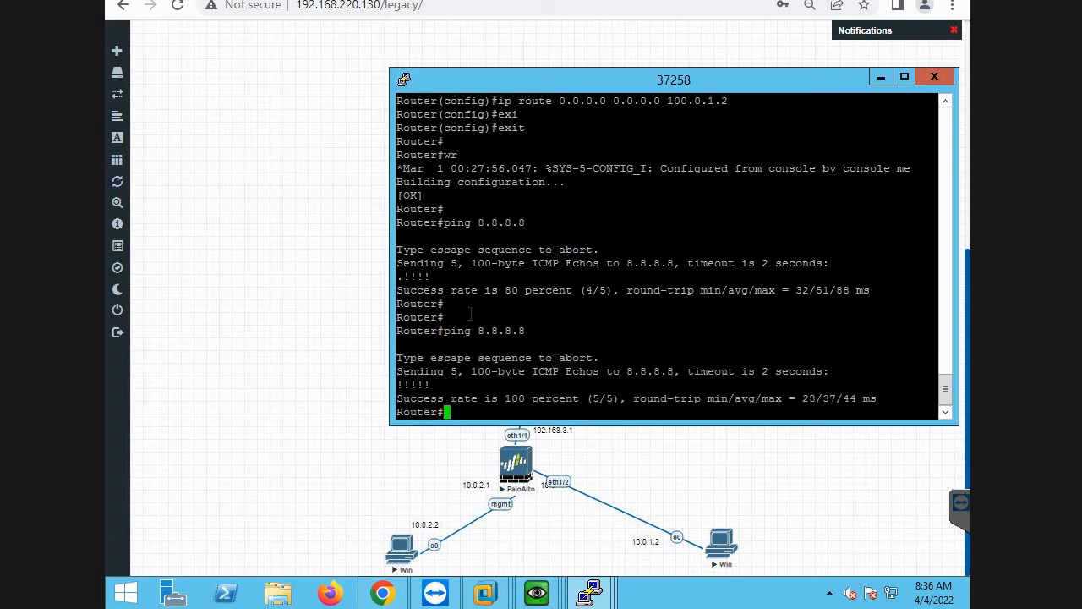
type("wr me")
key("Return")
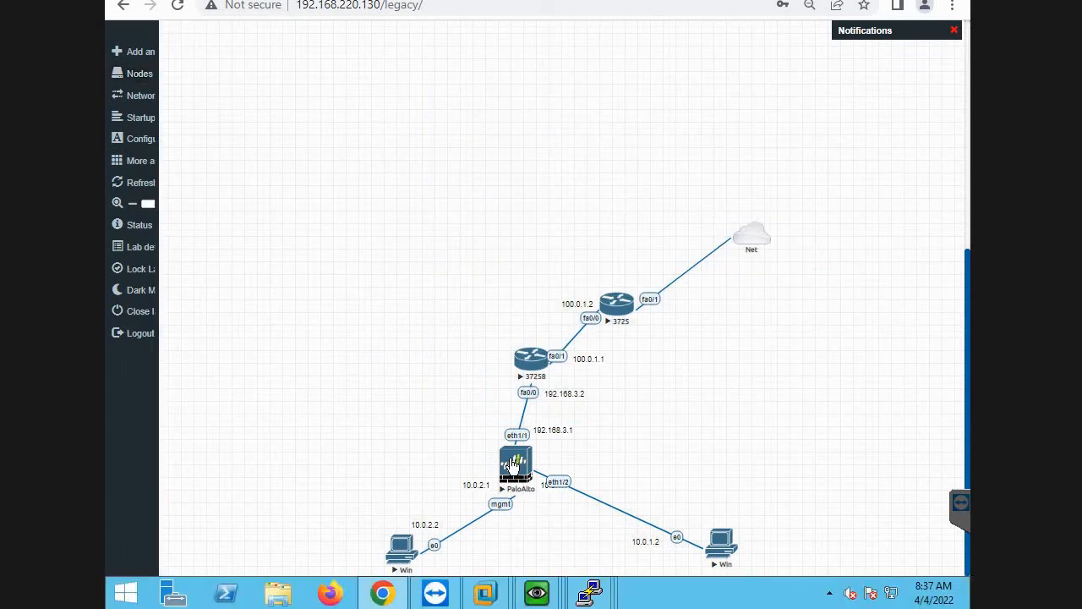
Open the PaloAlto firewall's console from the topology and exit its configuration mode.
left_click(514, 464)
left_click(553, 123)
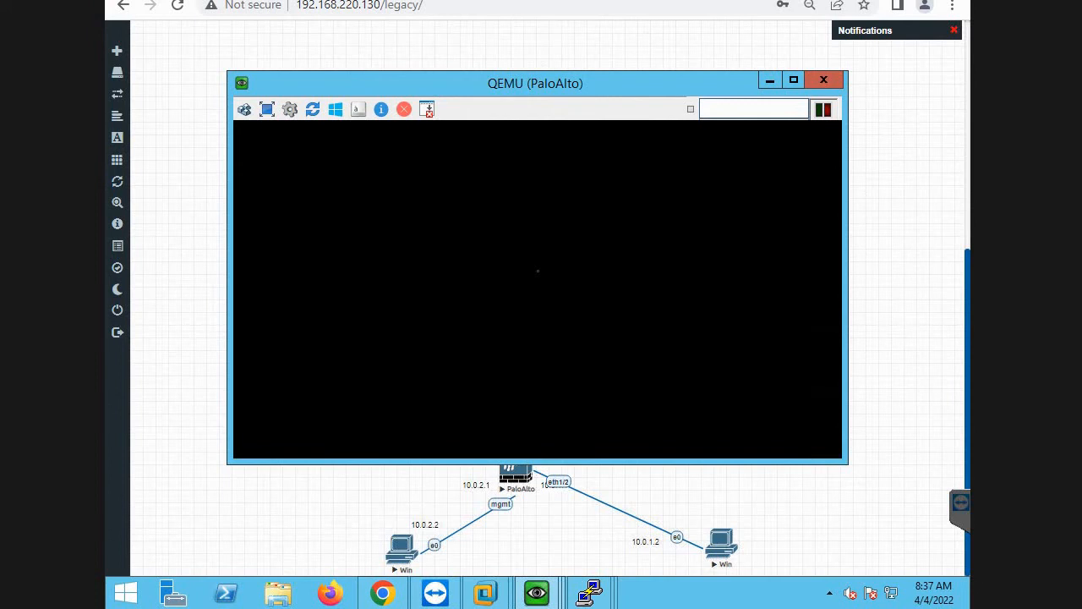
type("pin")
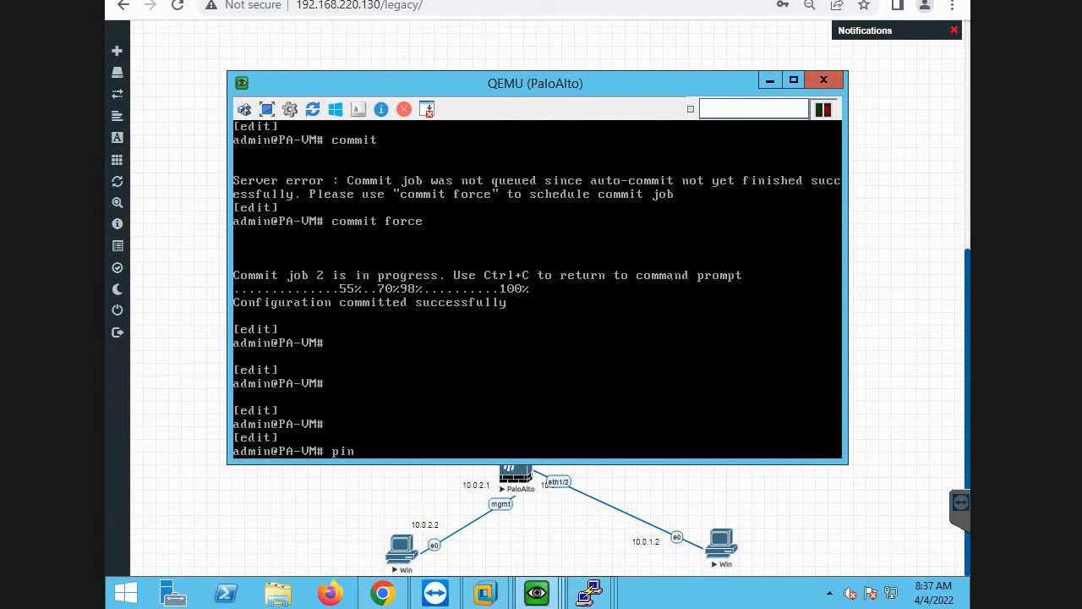
key("BackSpace")
key("BackSpace")
key("BackSpace")
type("pin")
key("BackSpace")
key("BackSpace")
key("BackSpace")
type("exit")
key("Return")
Test the firewall's internet connectivity by pinging host 8.8.8.8 from source 192.168.3.1.
type("ping ")
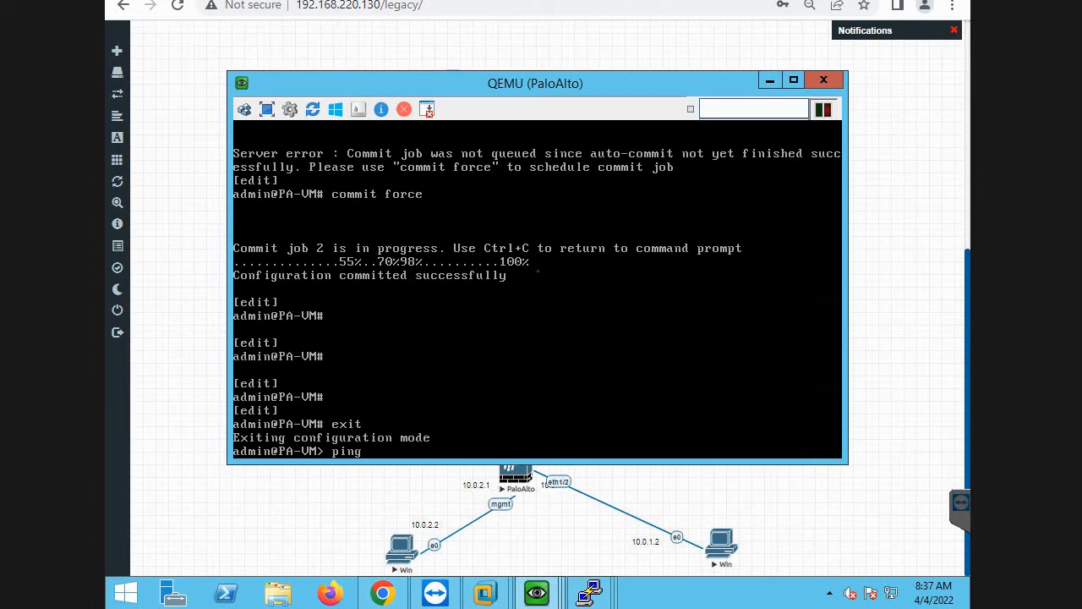
type("source 192.168.3.1 host 8.8.8.8")
key("Return")
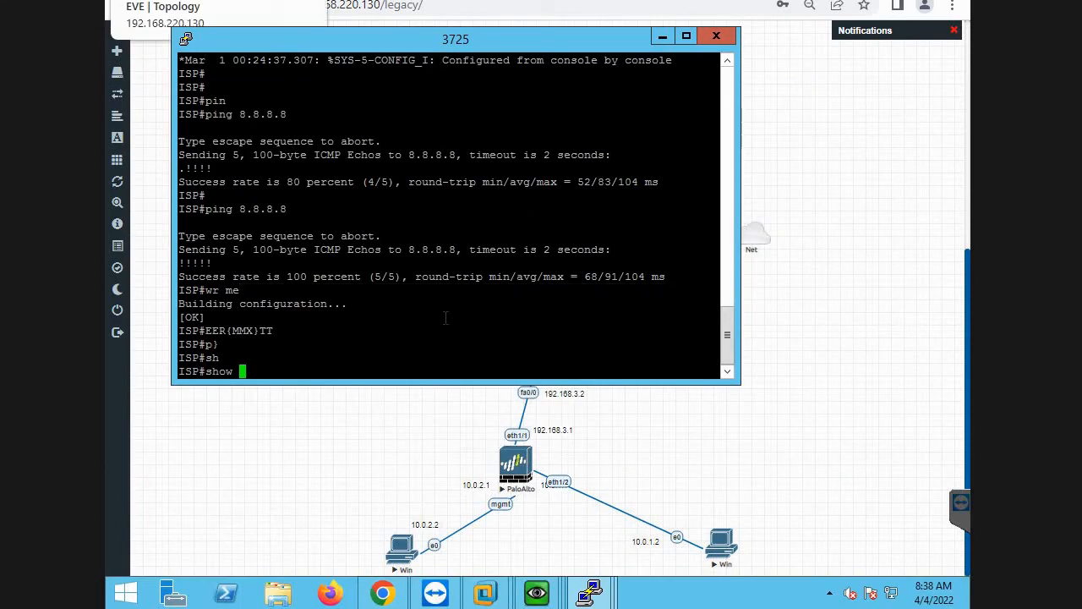
Show the IP routing table on the ISP router 3725.
type("ip ro")
key("Tab")
key("Return")
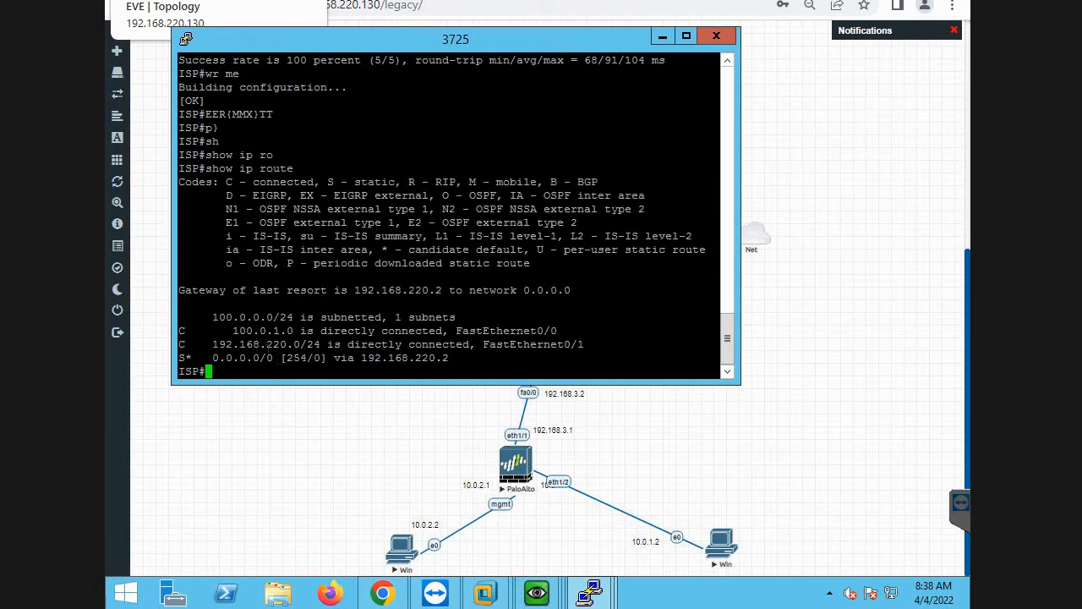
Enter configuration mode on the ISP router, configuring from the terminal.
type("con")
key("Tab")
type("f")
key("Tab")
key("Return")
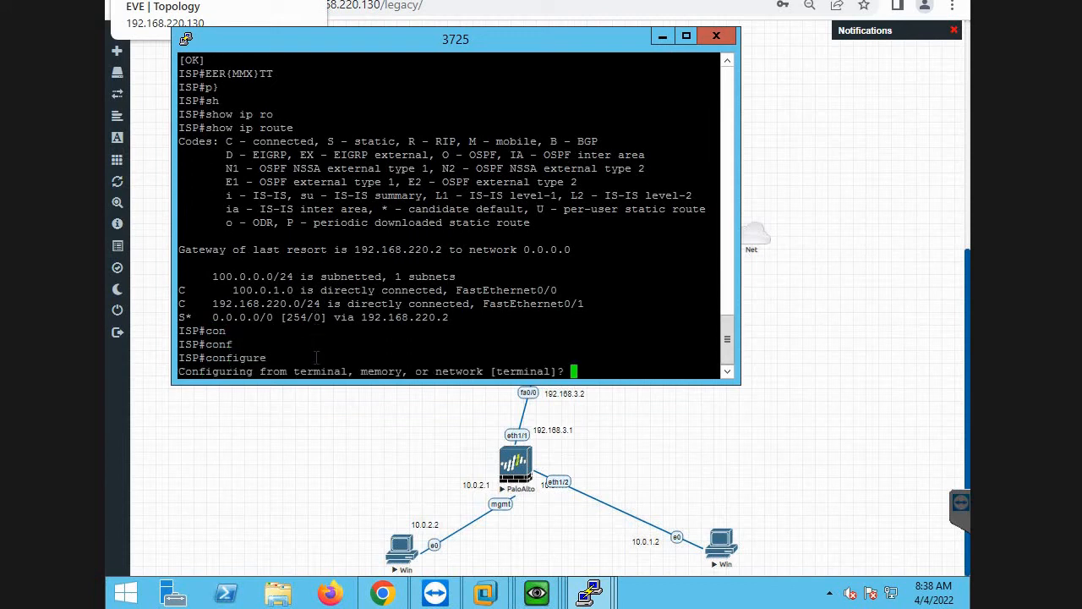
key("Return")
Add a static route on the ISP router to 192.168.3.0 255.255.255.0 via next hop 100.0.1.1.
type("ip ro")
key("Tab")
type("ut")
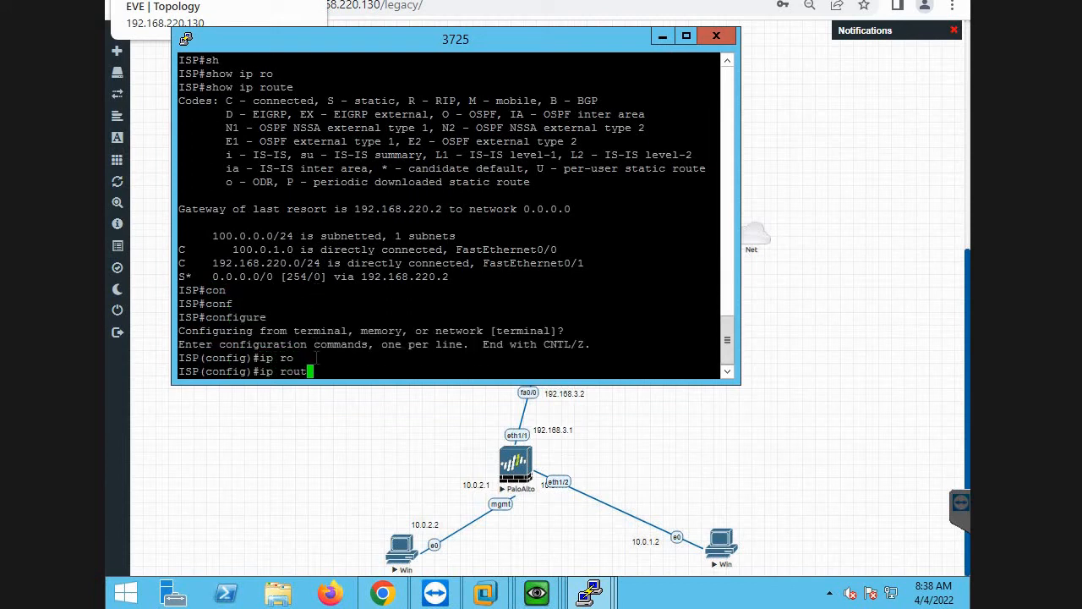
type("e 192.168.3.0 255.255.255.0 00")
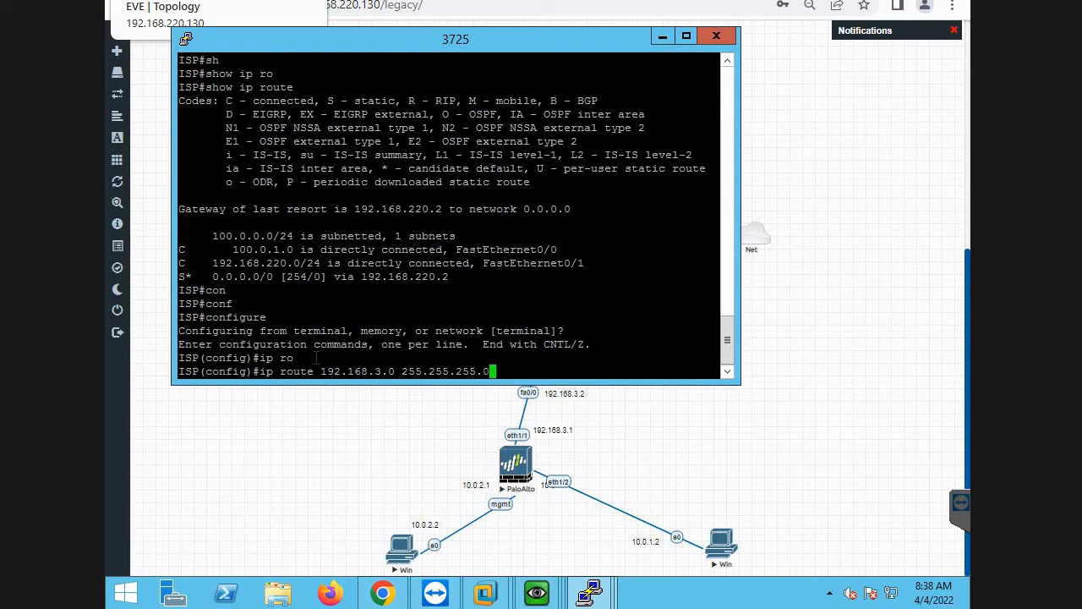
key("BackSpace")
key("BackSpace")
type("100.0.1.")
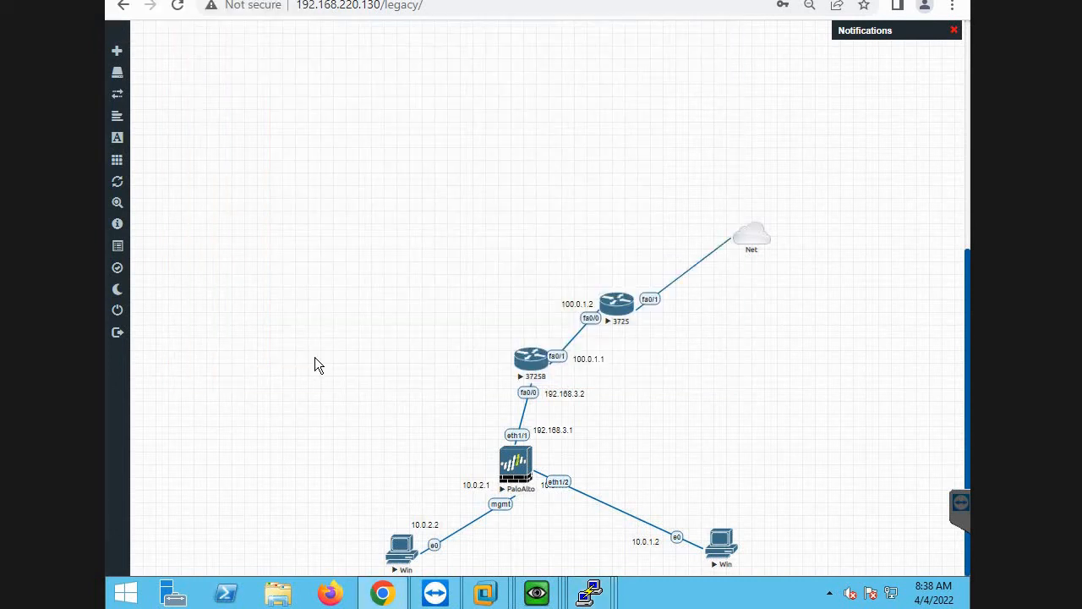
type("1")
key("Return")
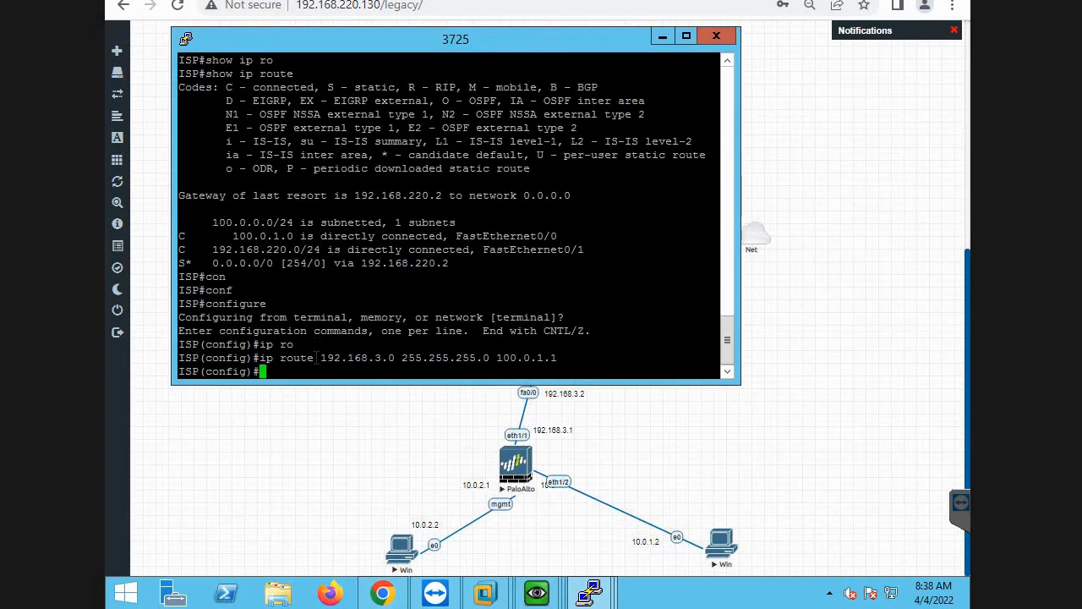
Exit configuration mode on the ISP router and save its configuration with wr me.
type("exi")
key("Tab")
type("all")
key("Tab")
key("Return")
key("Return")
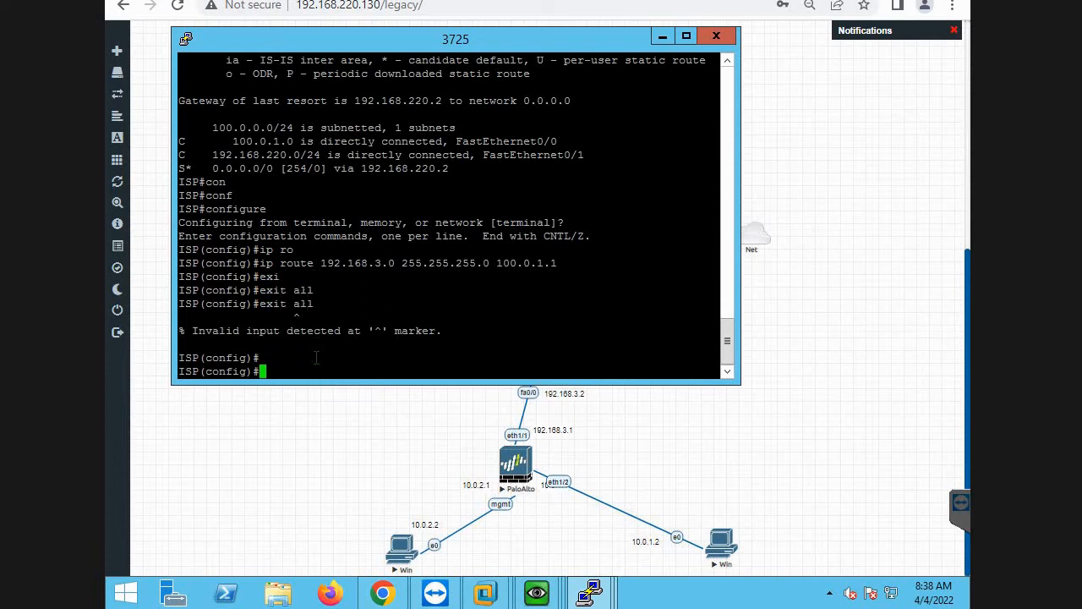
type("exit")
key("Tab")
key("Return")
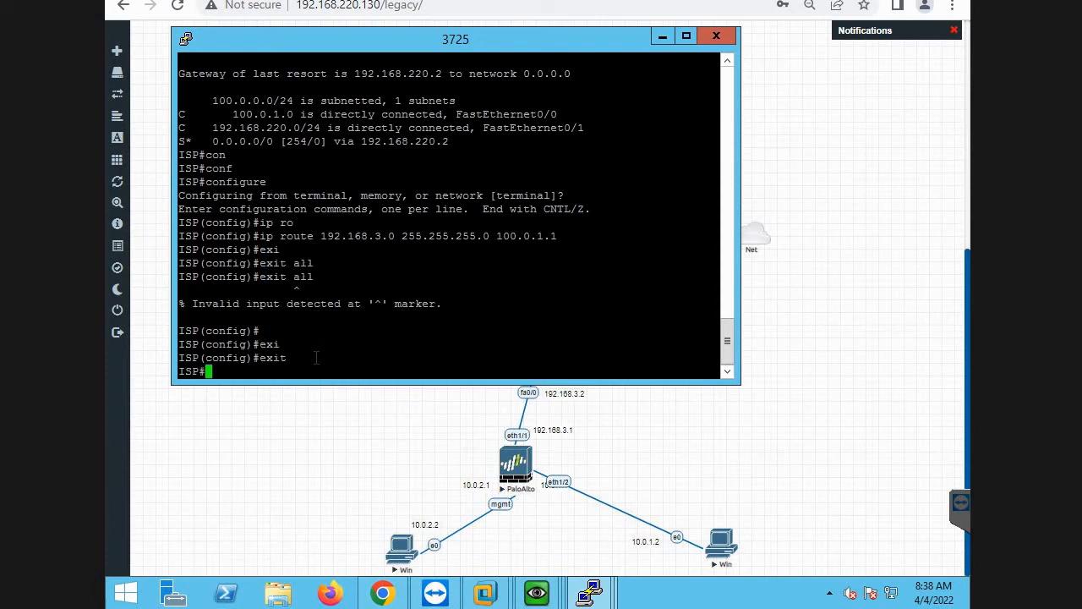
type("wr me")
key("Return")
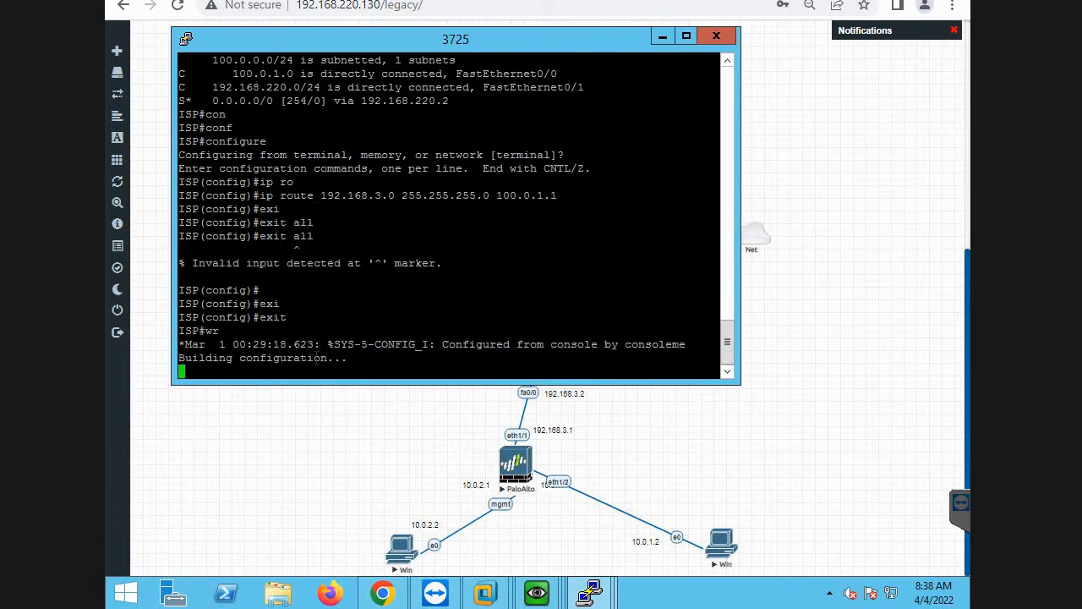
Return to the PaloAlto firewall console and check the running ping to 8.8.8.8 from source 192.168.3.1.
left_click(423, 409)
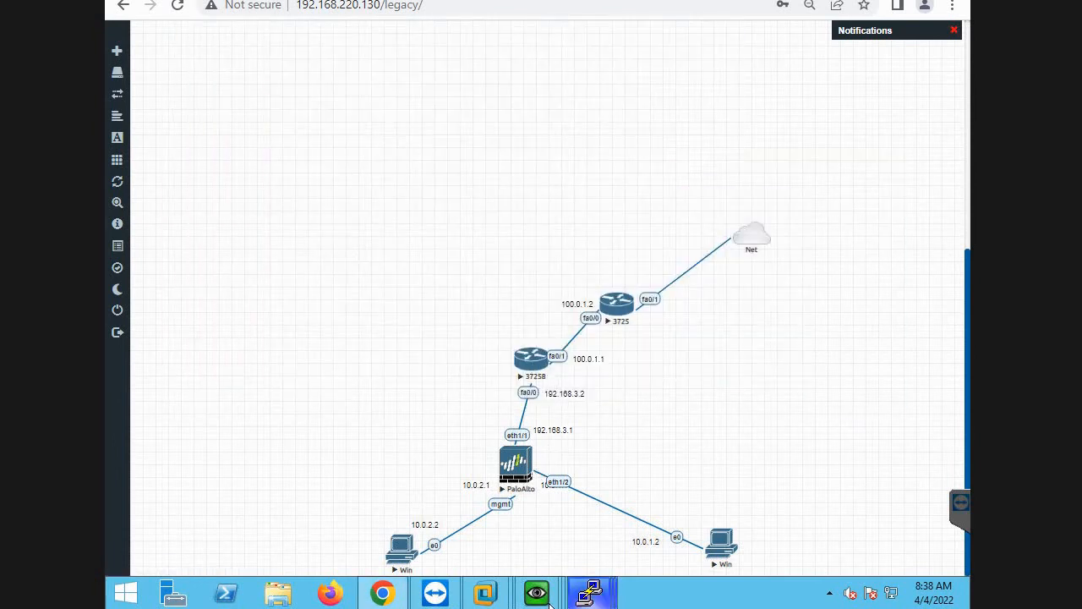
mouse_move(545, 599)
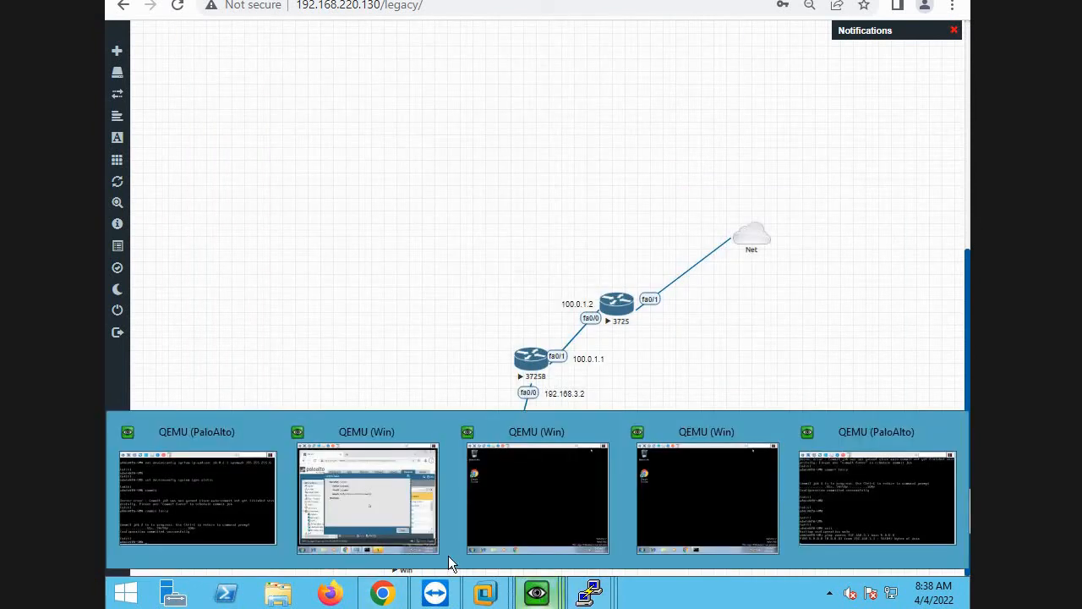
left_click(206, 501)
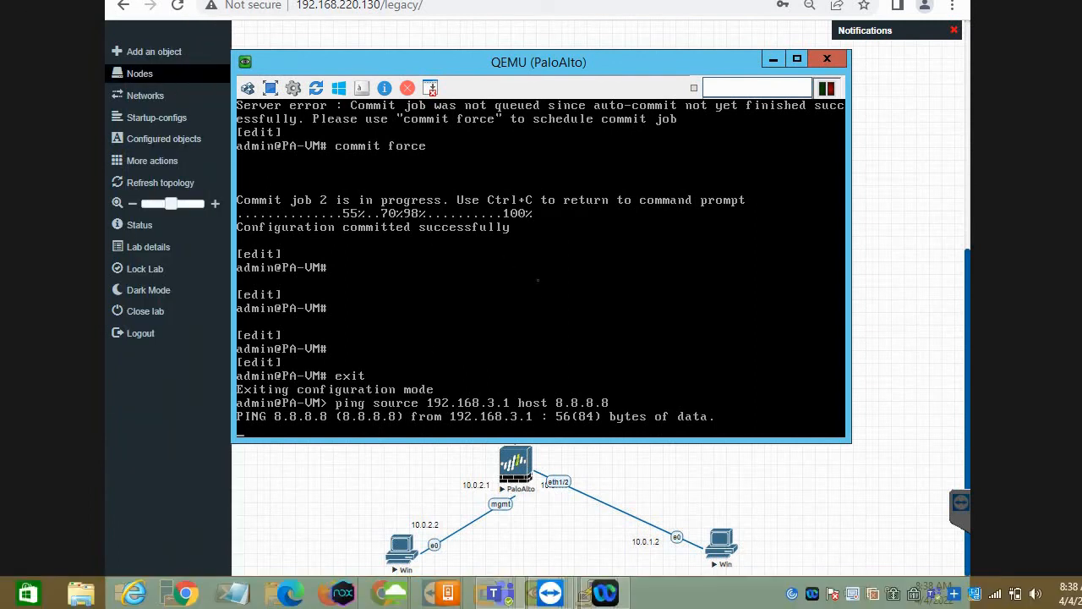
key("Return")
key("Return")
key("Return")
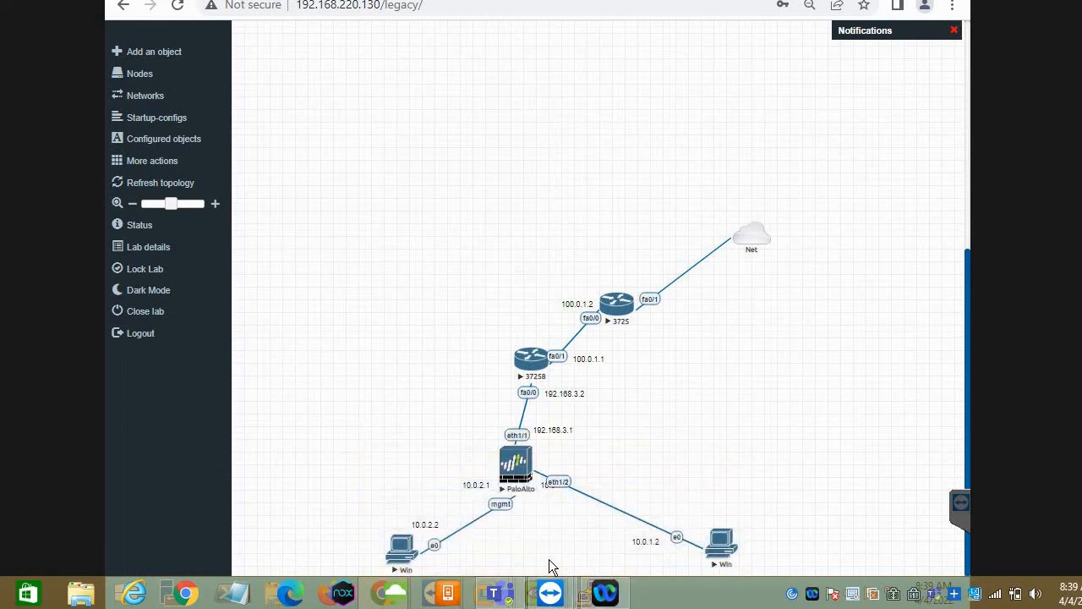
Switch to the Win machine showing the firewall's web interface, dismiss the commit status, and open the Security policies.
mouse_move(538, 595)
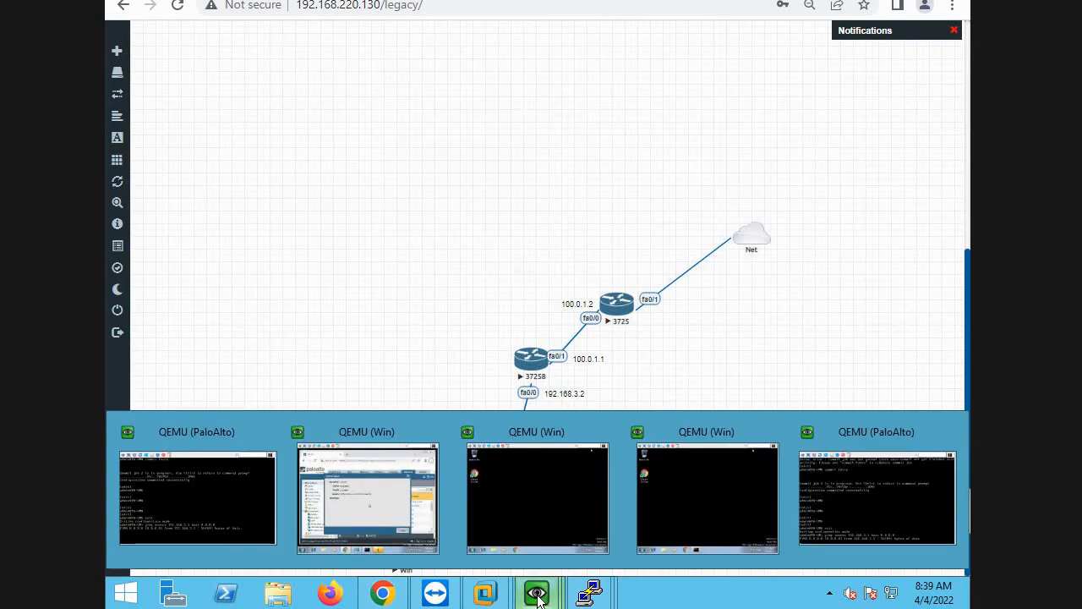
left_click(390, 493)
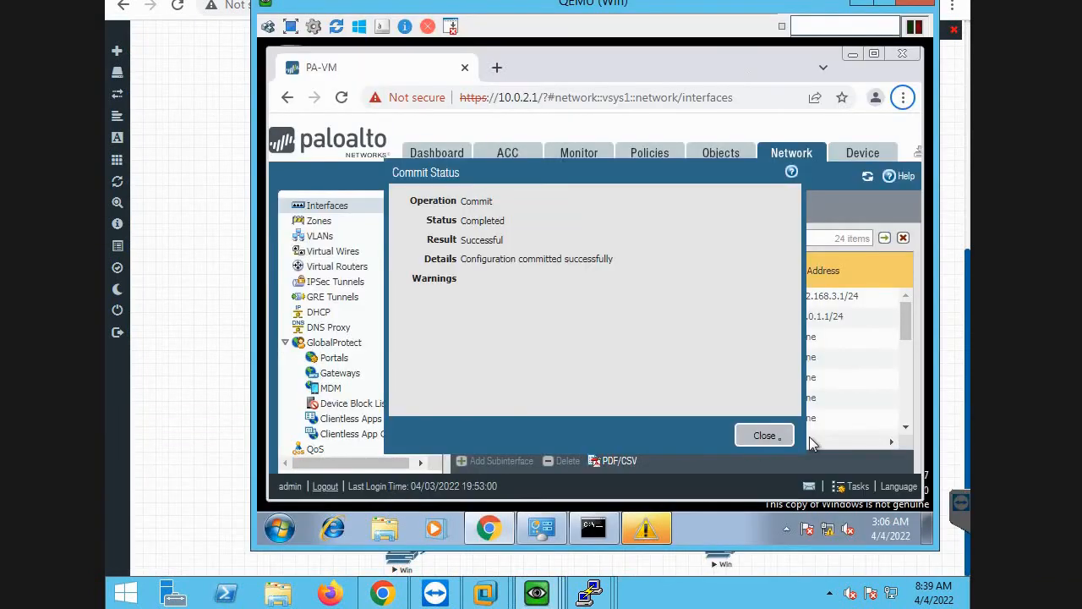
left_click(774, 438)
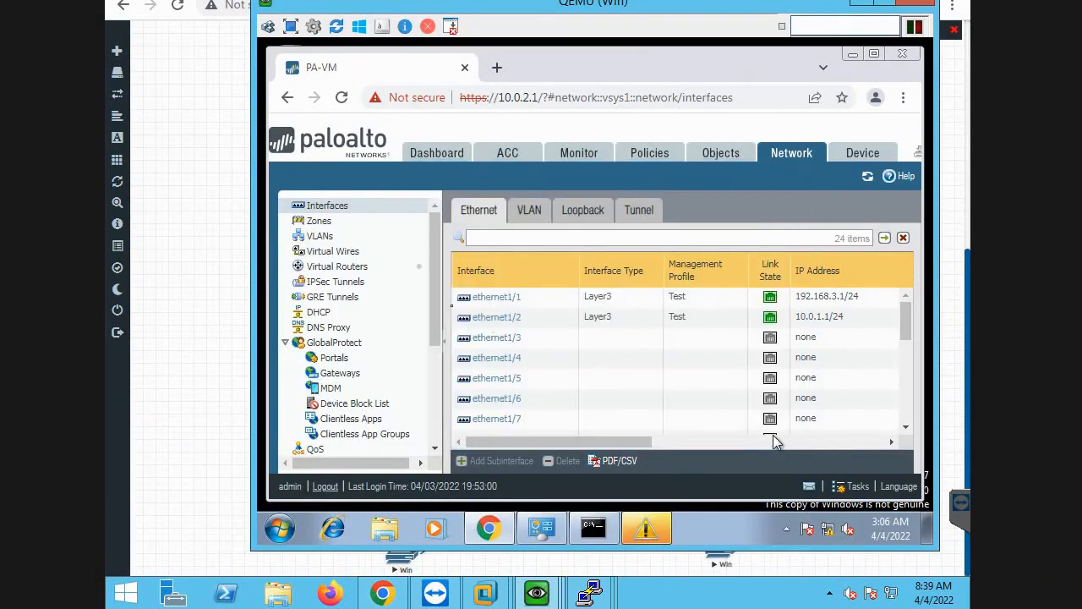
left_click(651, 157)
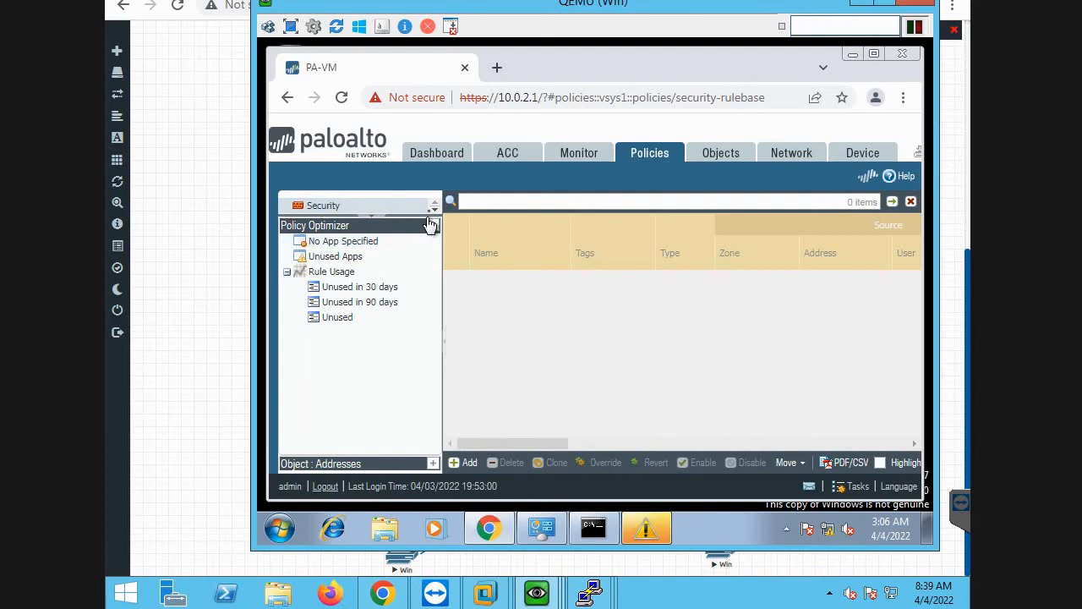
left_click(433, 210)
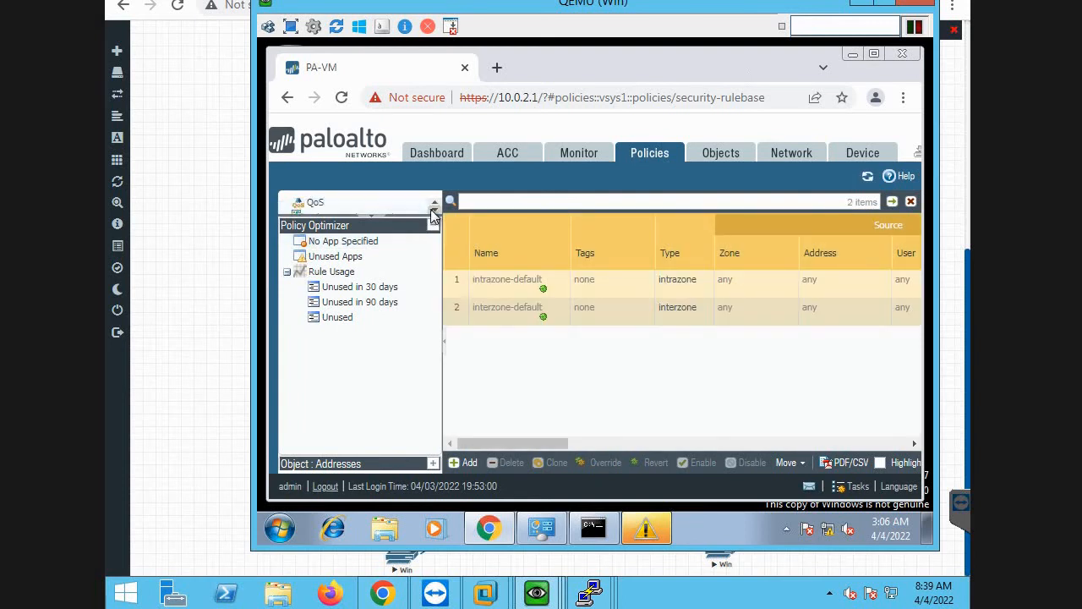
left_click(434, 205)
left_click(434, 205)
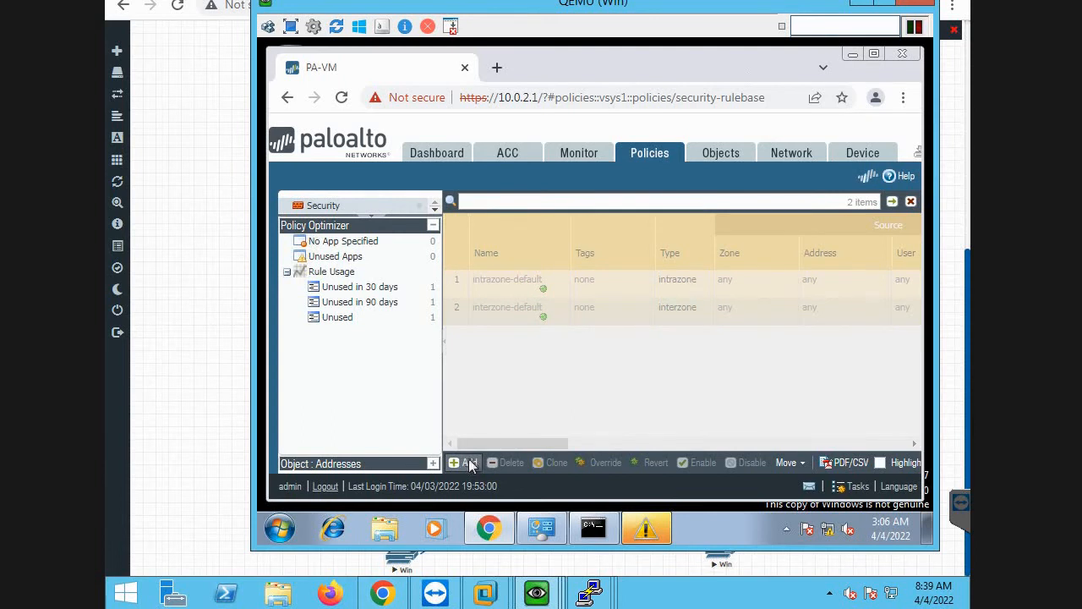
Create a security policy rule named internet with Trust as its source zone.
left_click(468, 463)
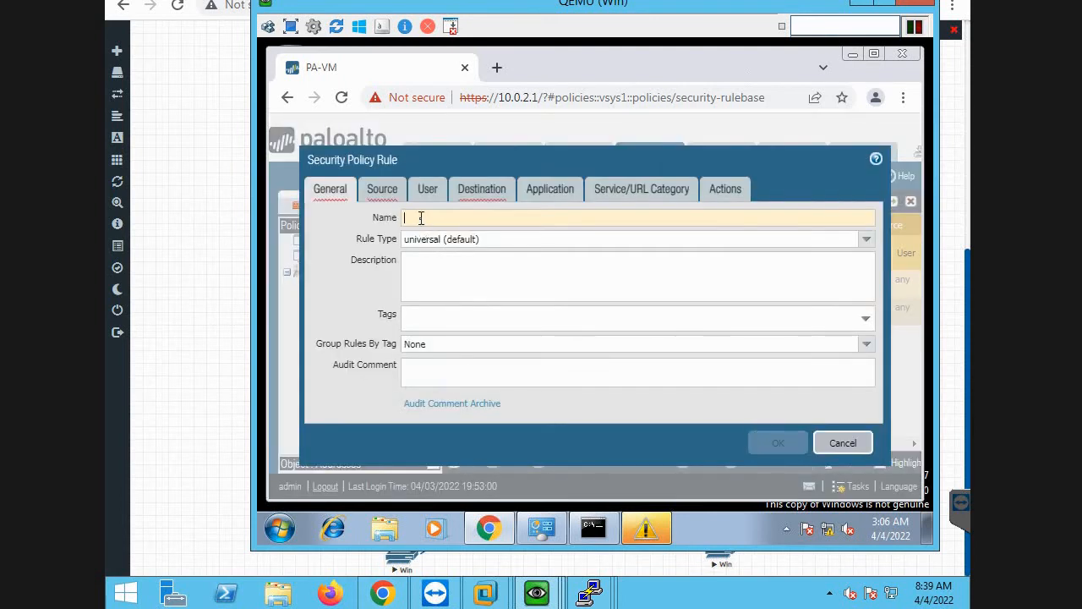
type("internet")
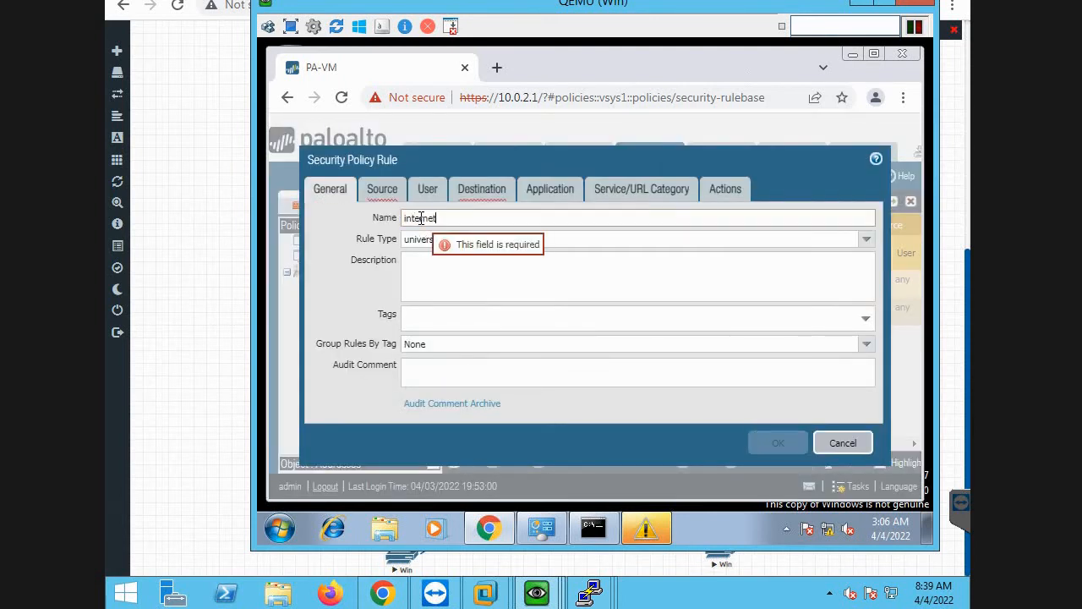
left_click(383, 193)
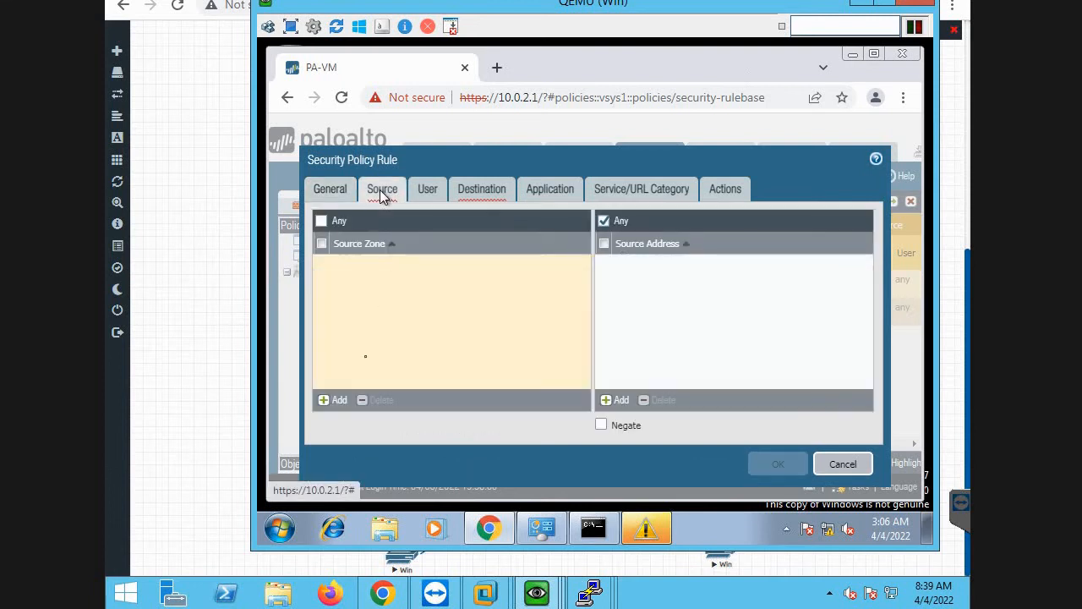
left_click(335, 400)
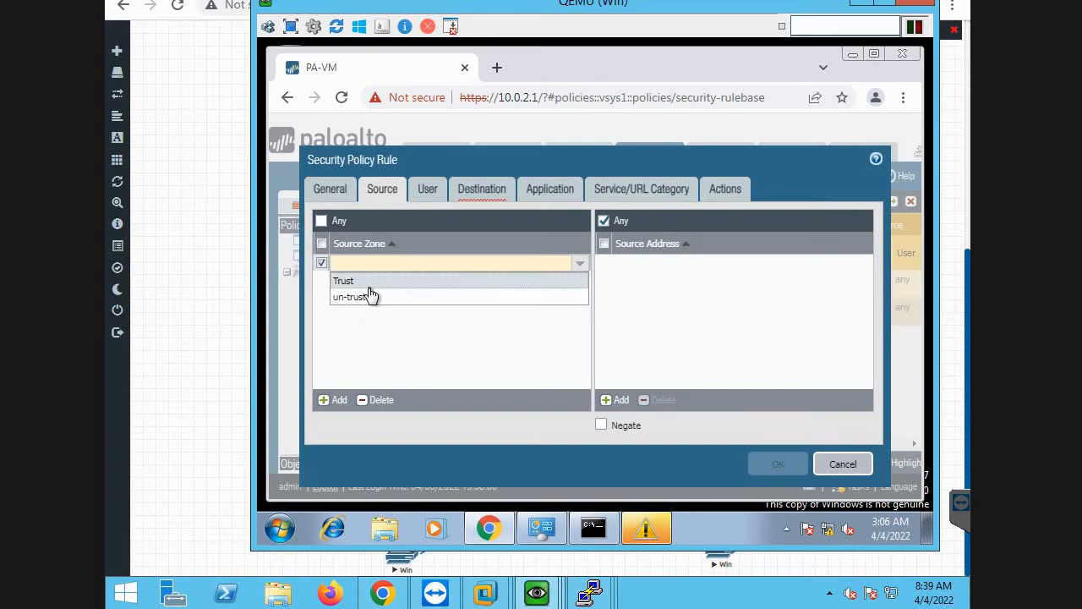
left_click(367, 283)
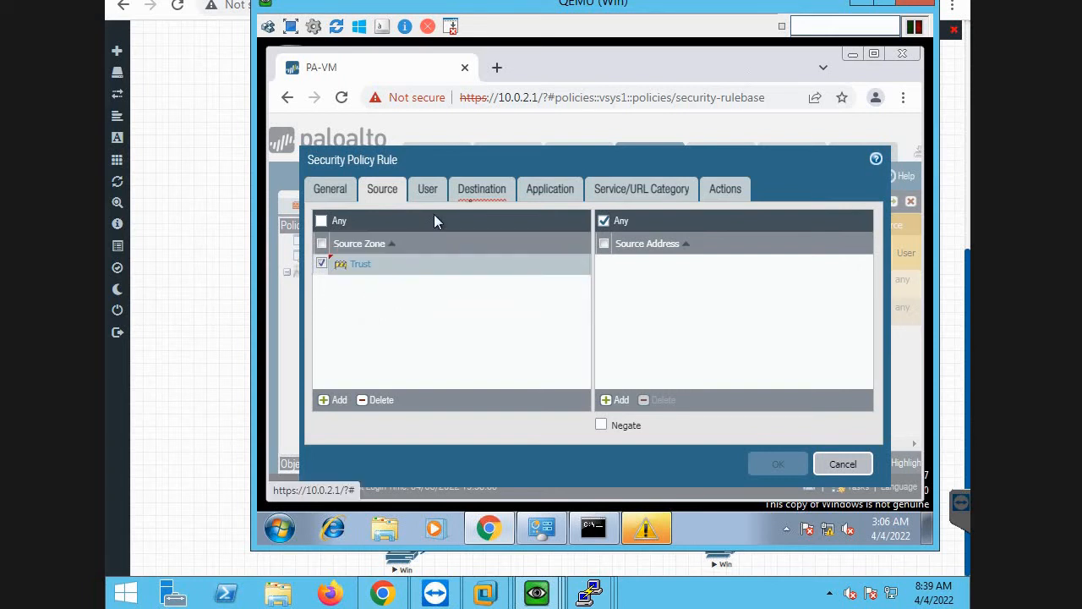
Set the internet rule's destination zone to un-trust and save it, keeping the default application, service and Allow action settings.
left_click(478, 201)
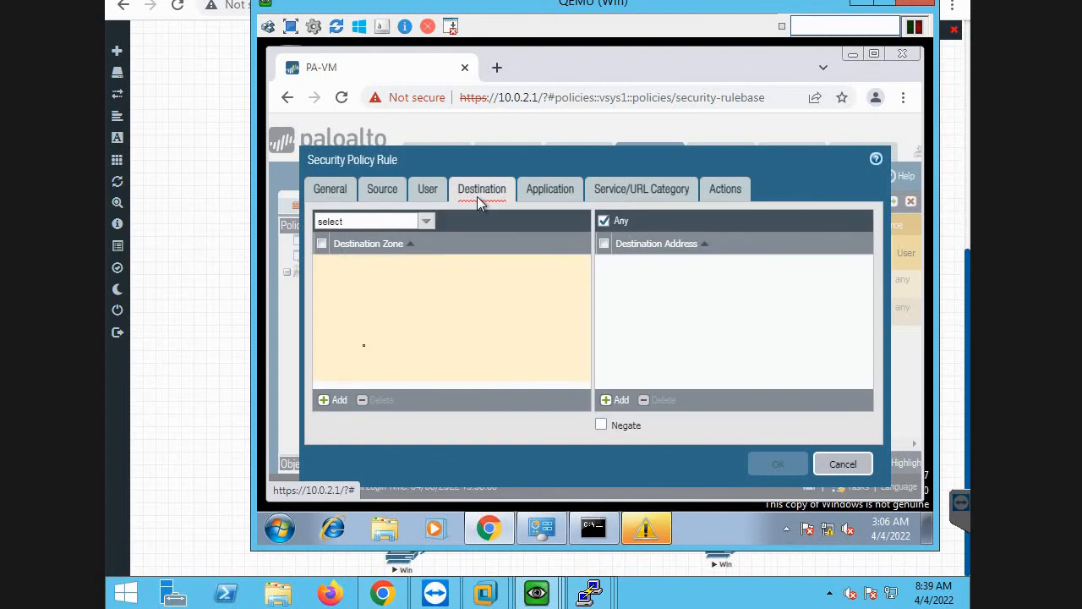
left_click(333, 400)
left_click(385, 298)
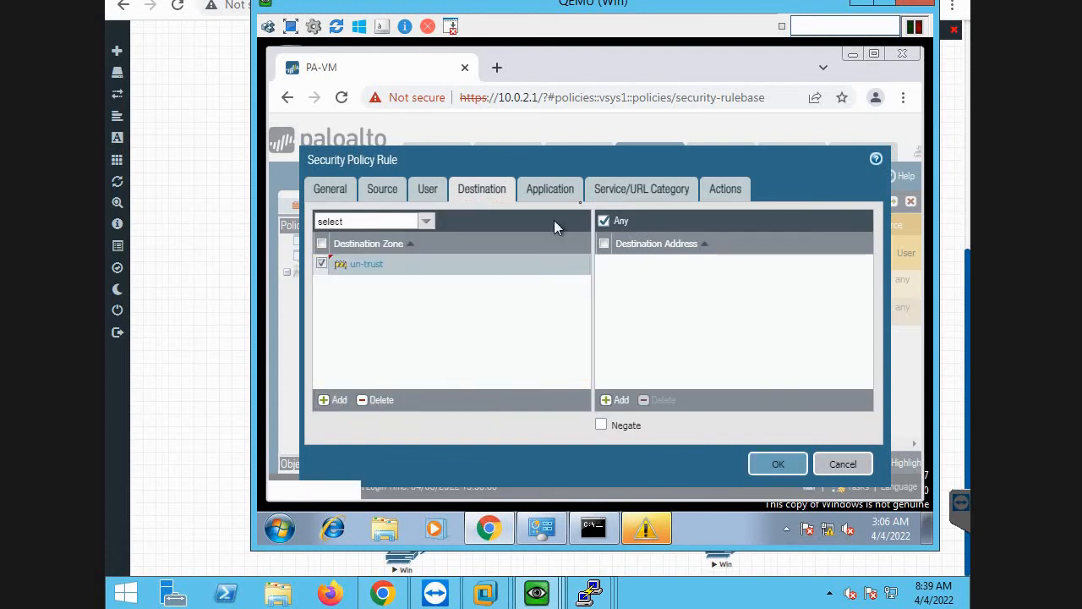
left_click(565, 194)
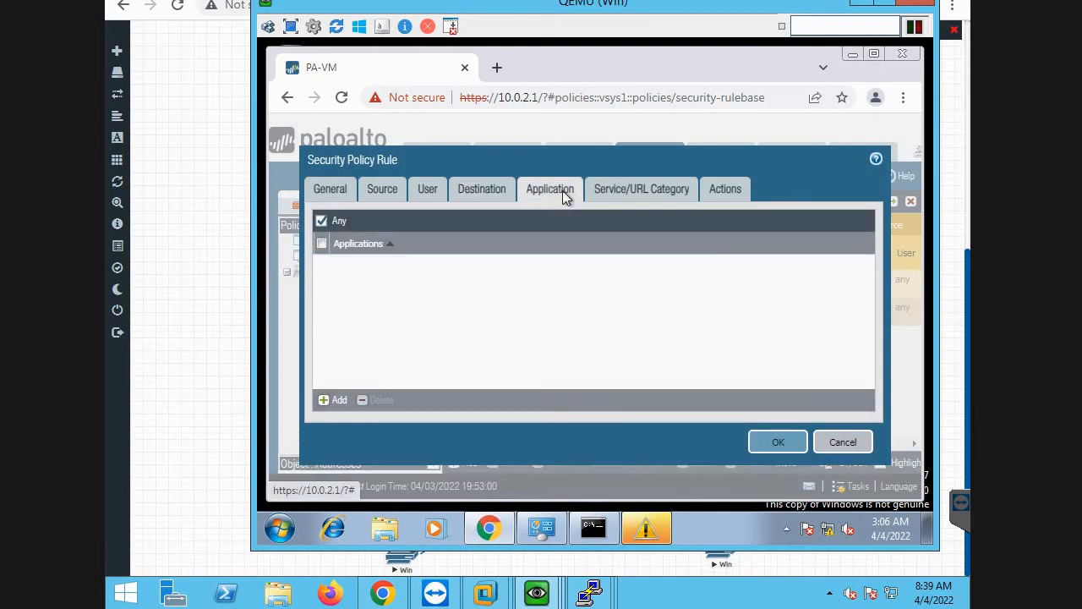
left_click(615, 194)
left_click(725, 187)
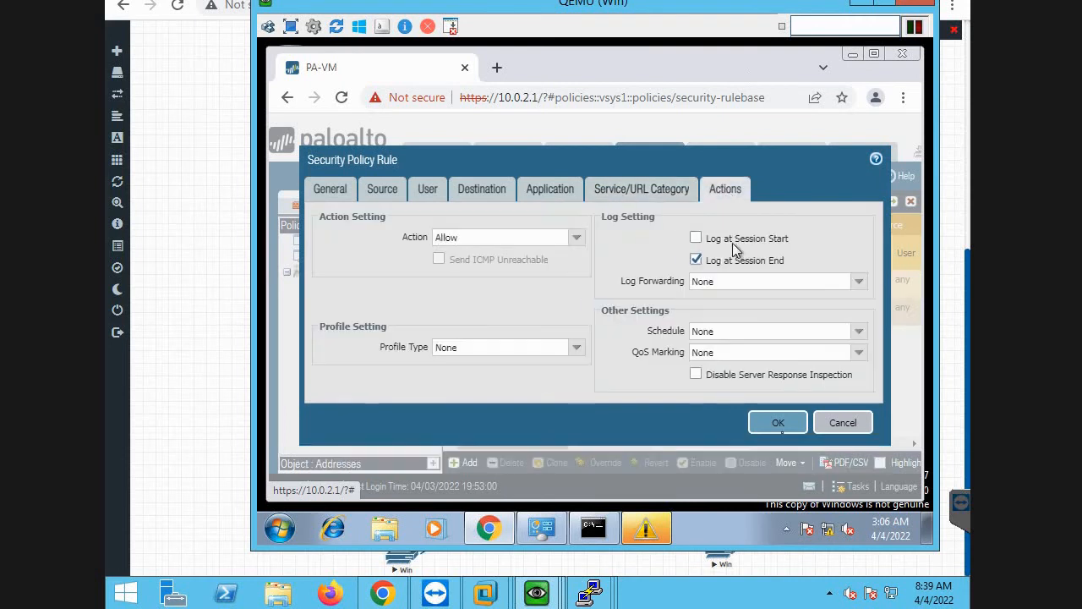
left_click(778, 423)
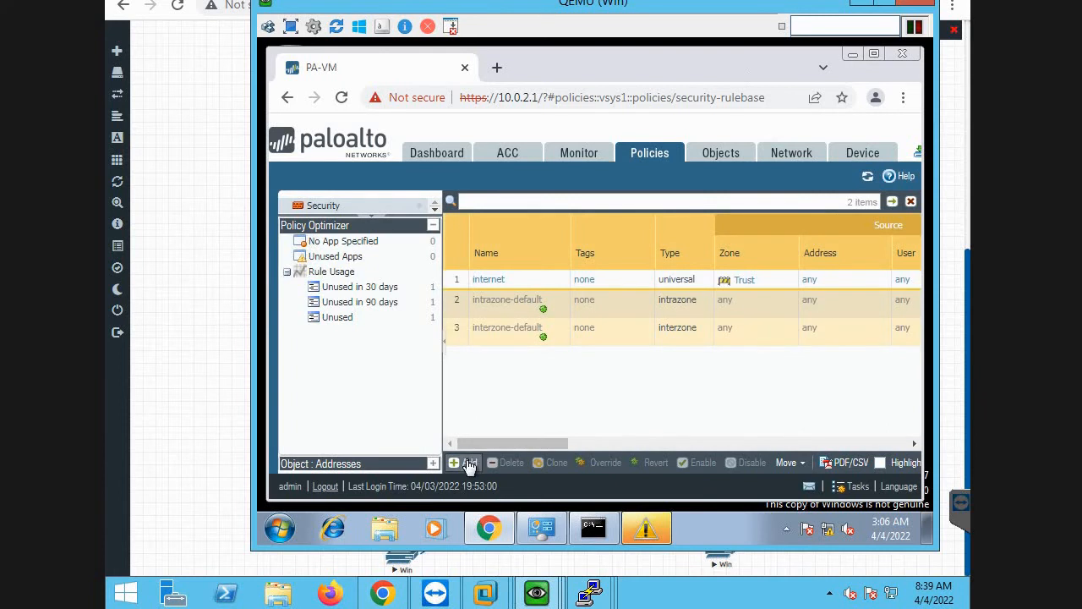
Create a security policy rule named out-in with un-trust as its source zone.
left_click(469, 463)
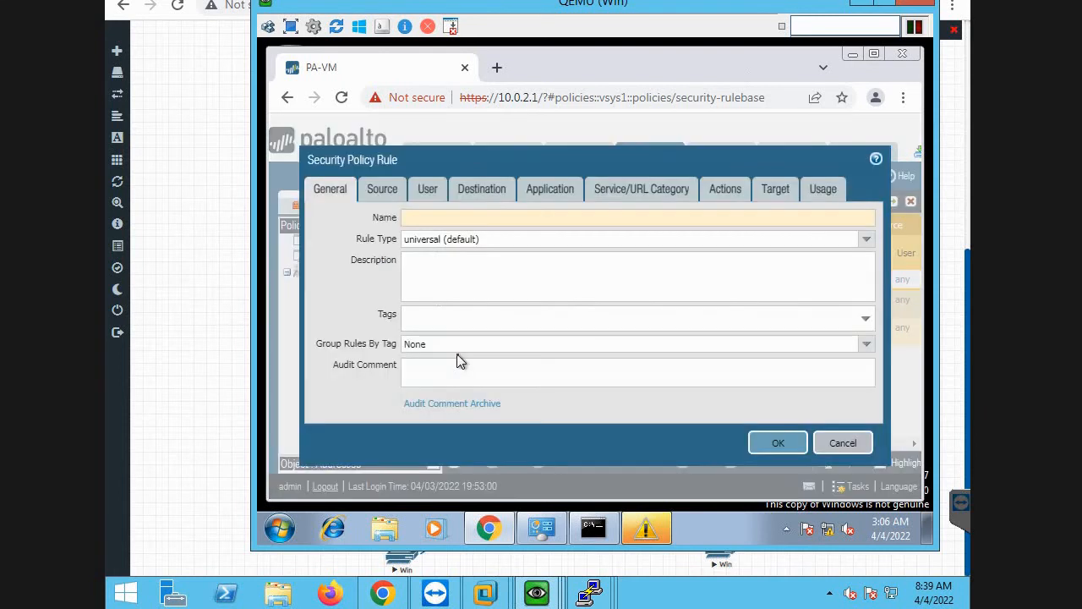
type("out-in")
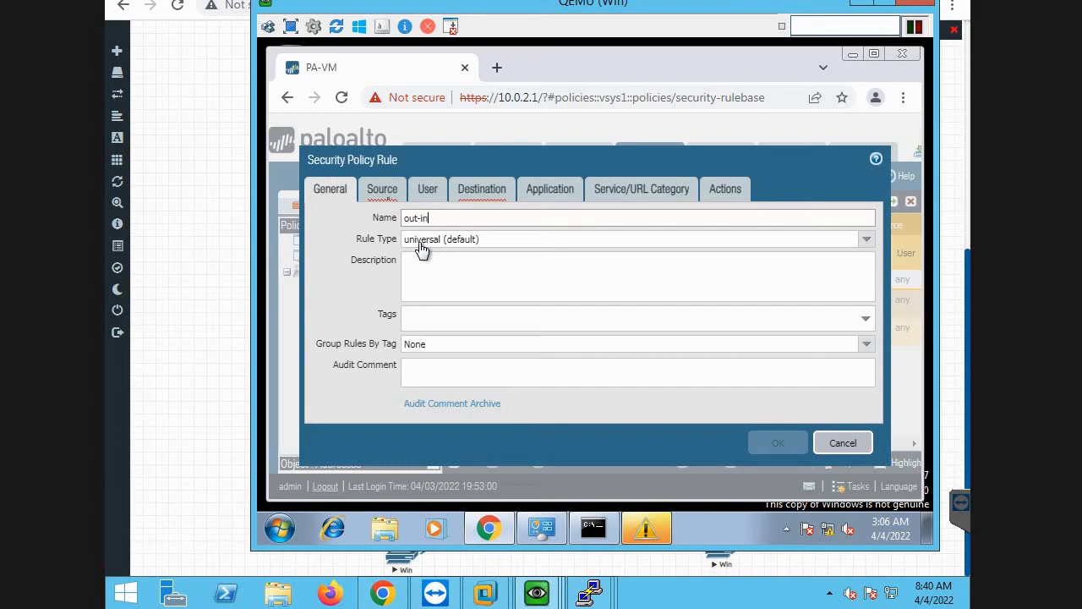
left_click(383, 189)
left_click(338, 400)
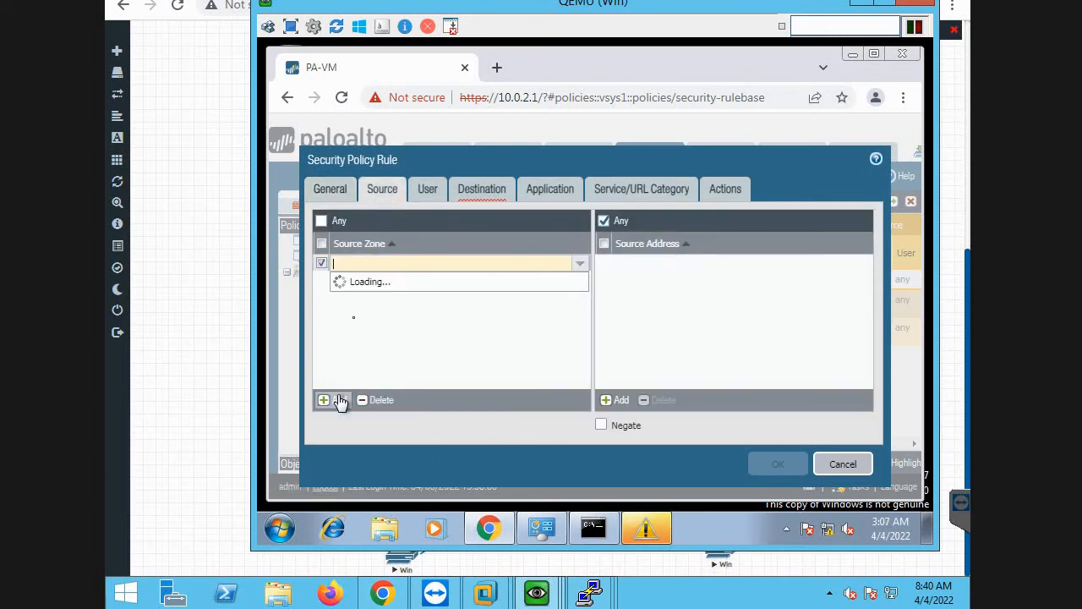
left_click(358, 297)
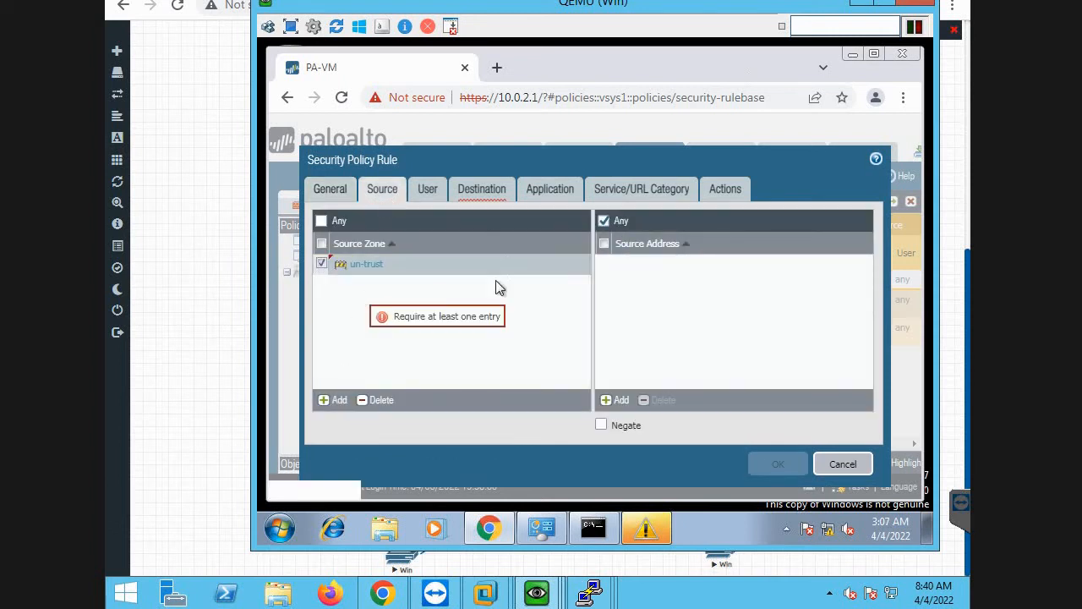
Set the out-in rule's destination zone to Trust and save it, keeping the default application, service and Allow action settings.
left_click(470, 191)
left_click(338, 400)
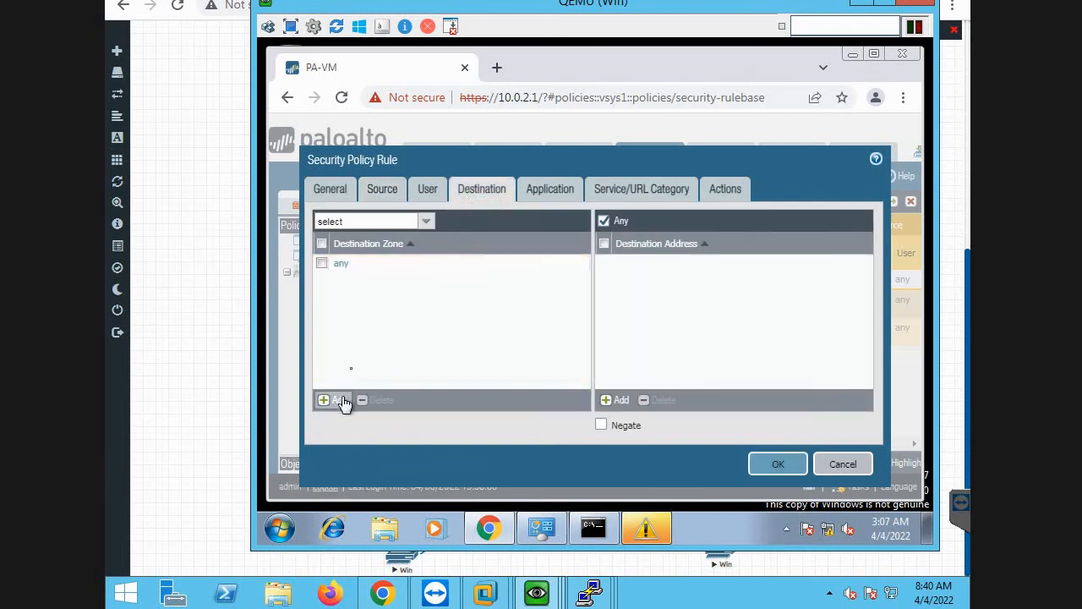
left_click(370, 282)
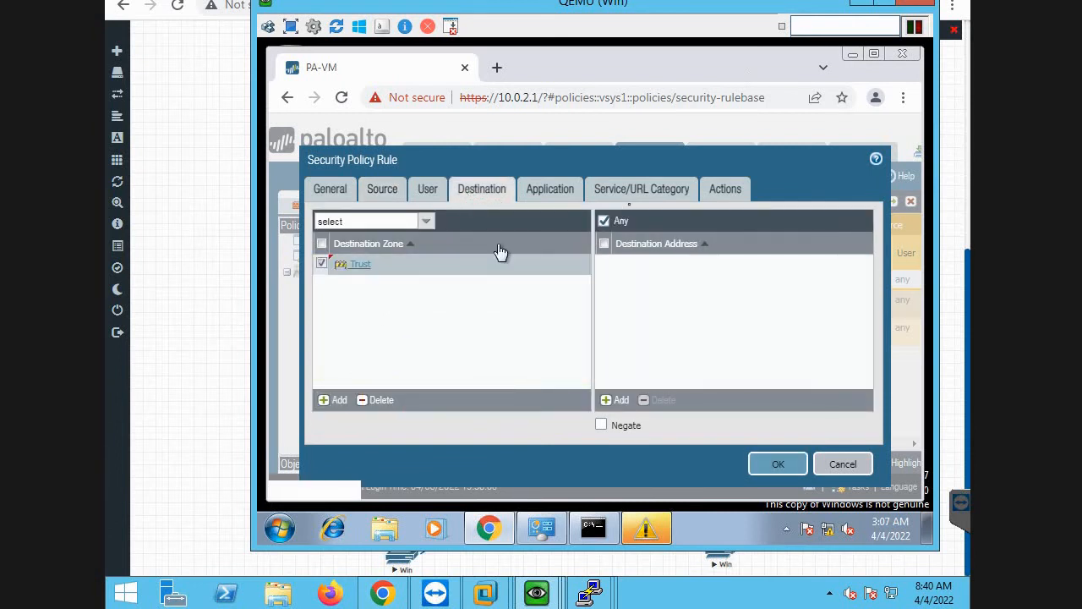
left_click(572, 198)
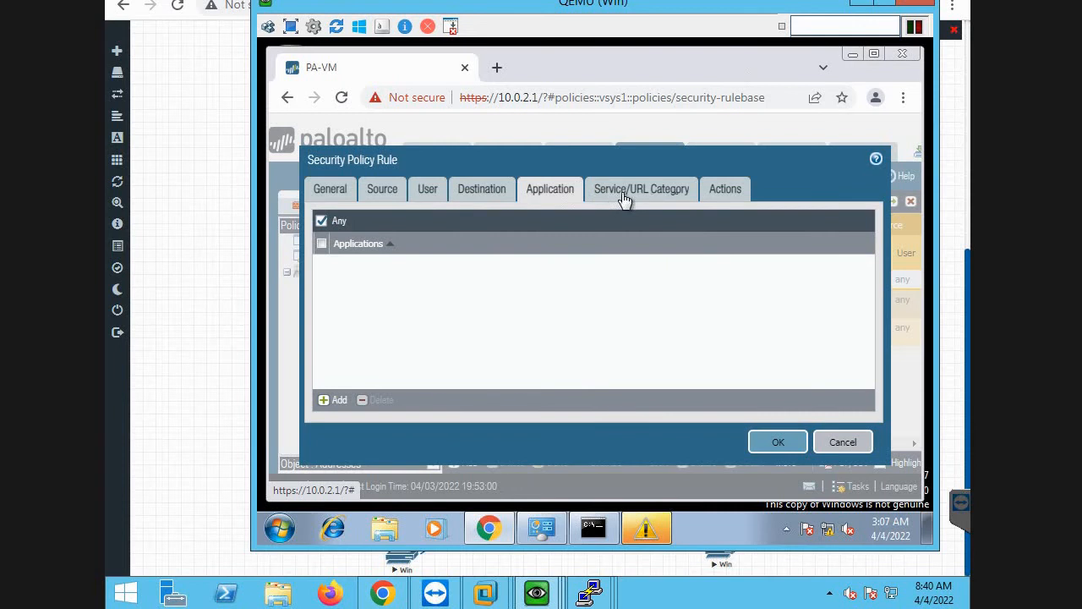
left_click(624, 198)
left_click(716, 200)
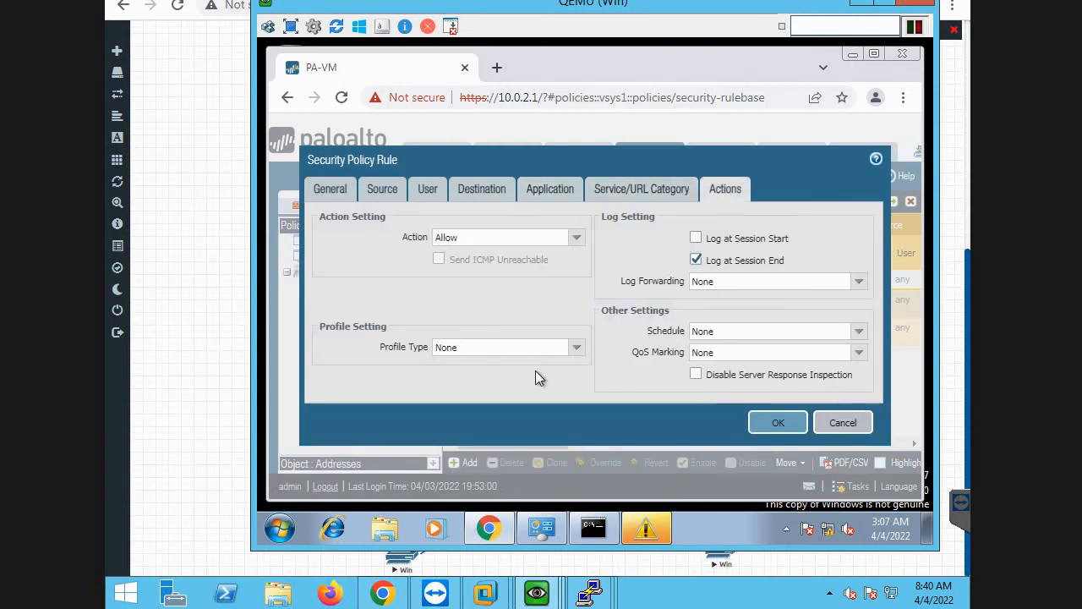
left_click(773, 422)
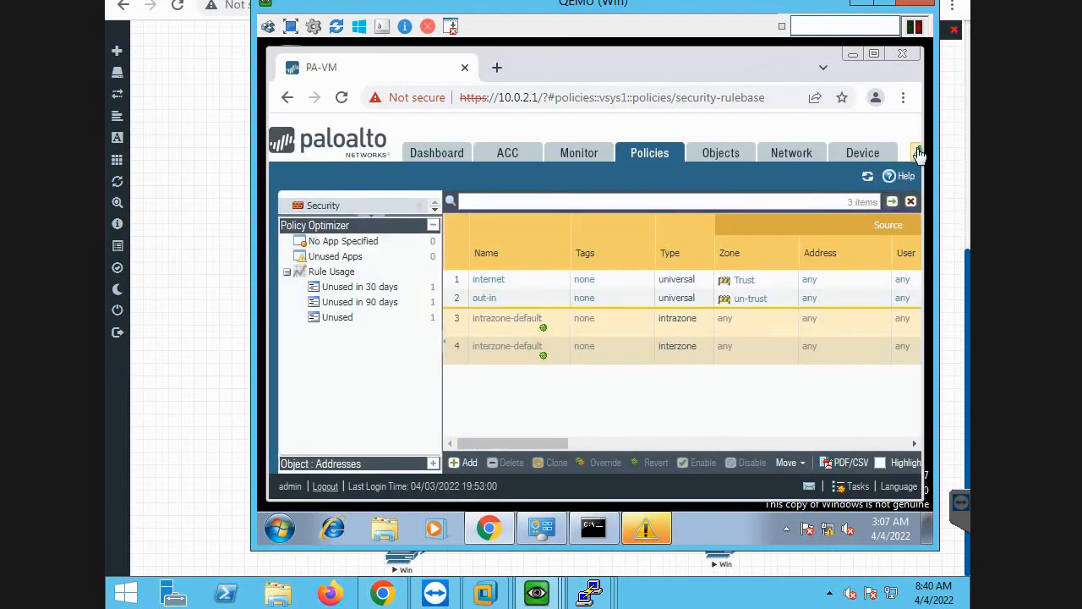
Commit all pending policy changes to the firewall's running configuration.
left_click(918, 153)
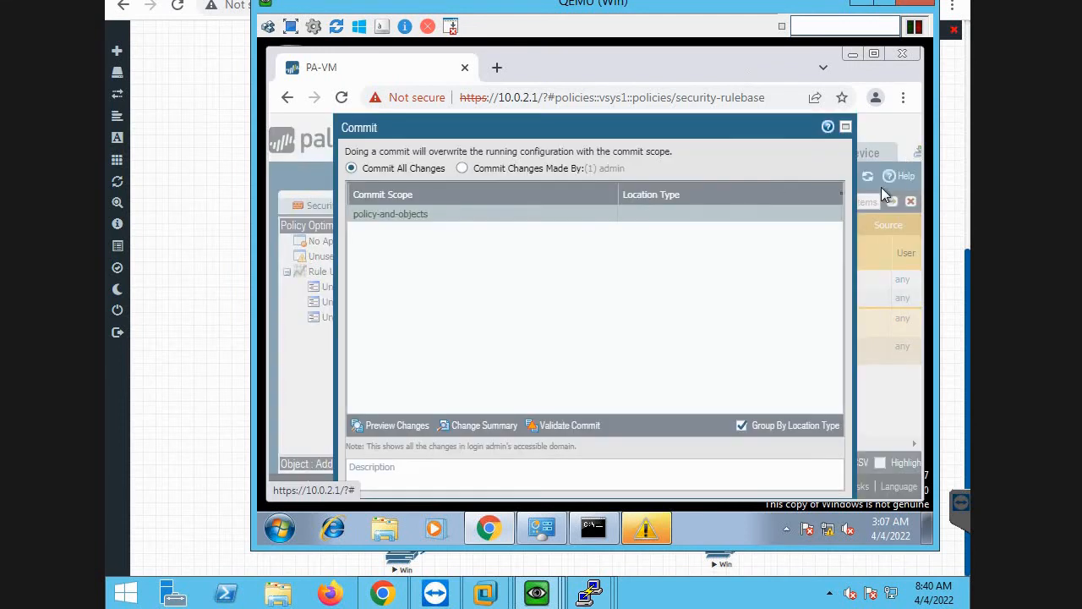
left_click(394, 467)
scroll(393, 468, "down", 1)
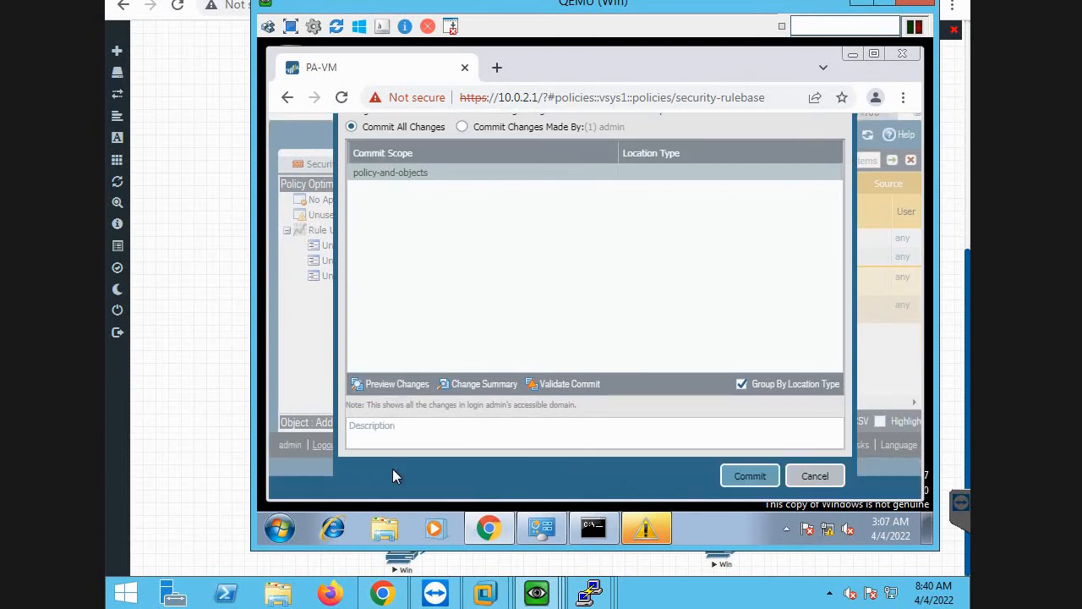
left_click(747, 478)
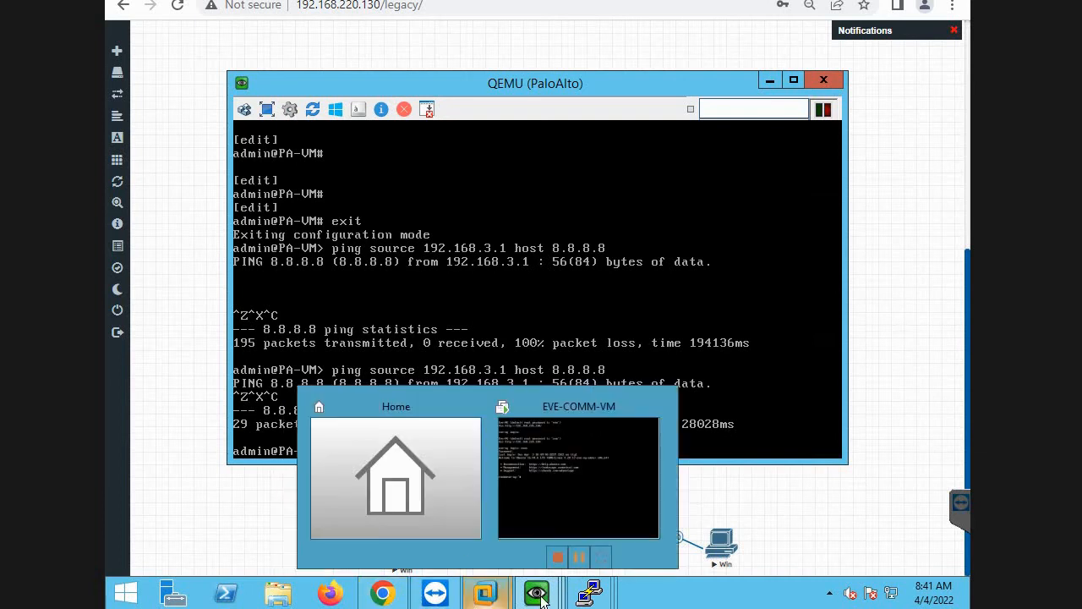
Switch back to the Win machine, dismiss the open Windows dialog, and bring up the firewall's web interface.
mouse_move(540, 596)
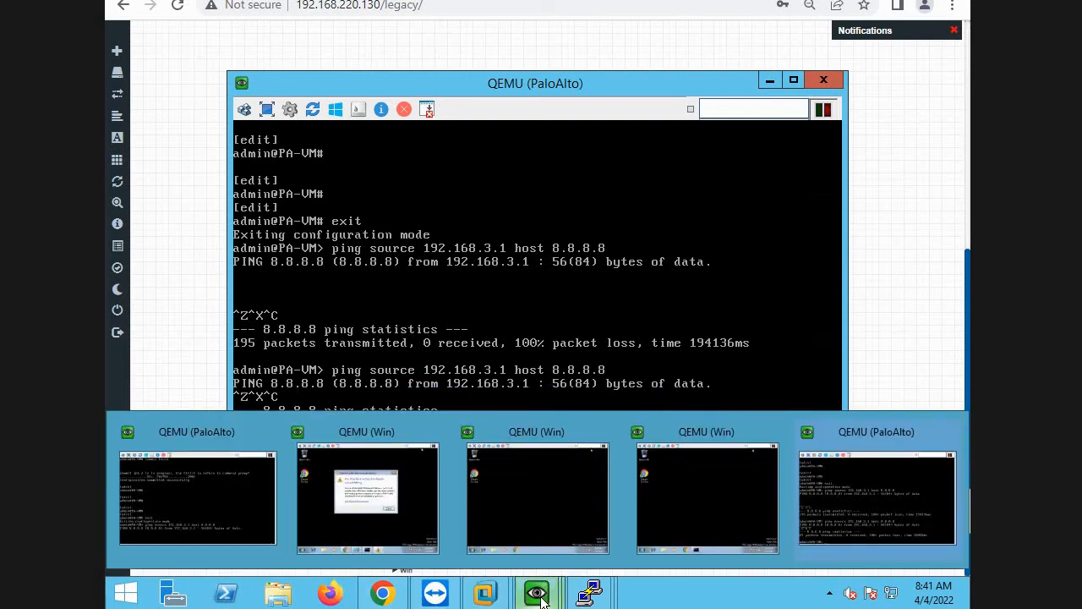
mouse_move(481, 597)
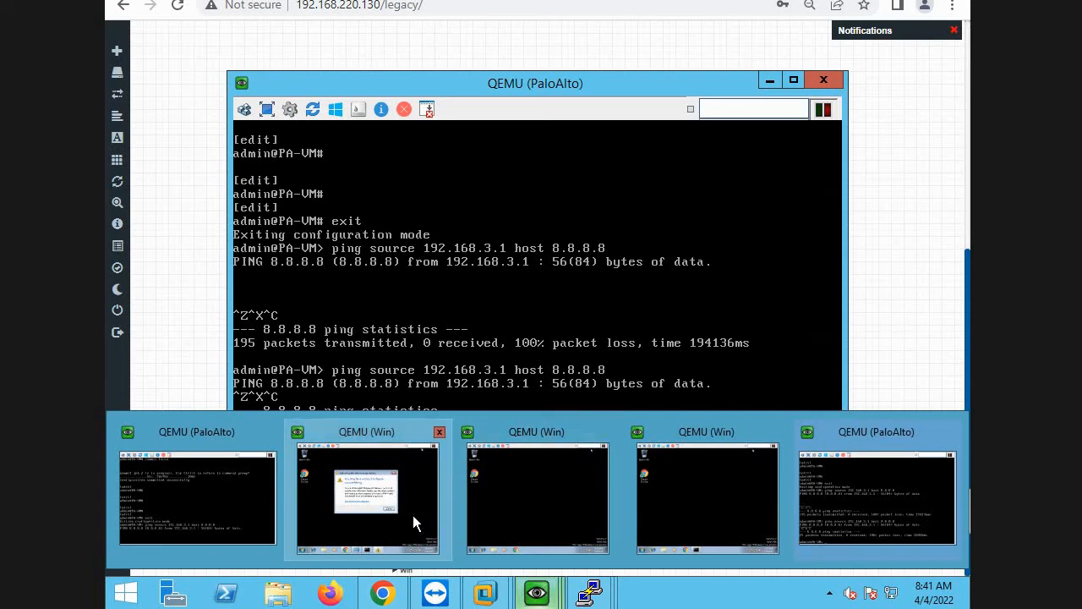
left_click(413, 515)
left_click(684, 335)
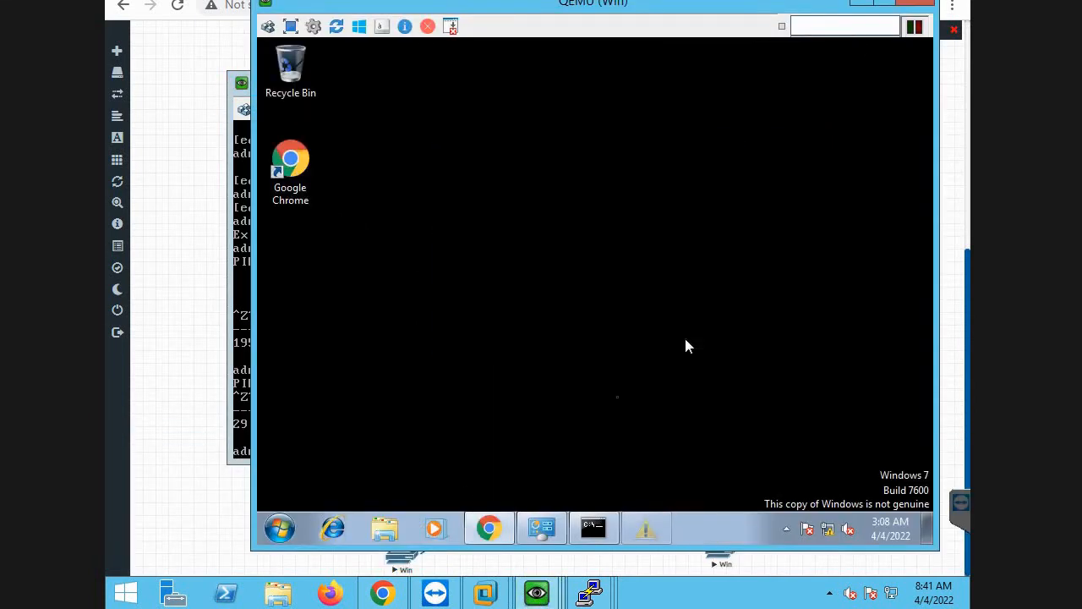
left_click(492, 529)
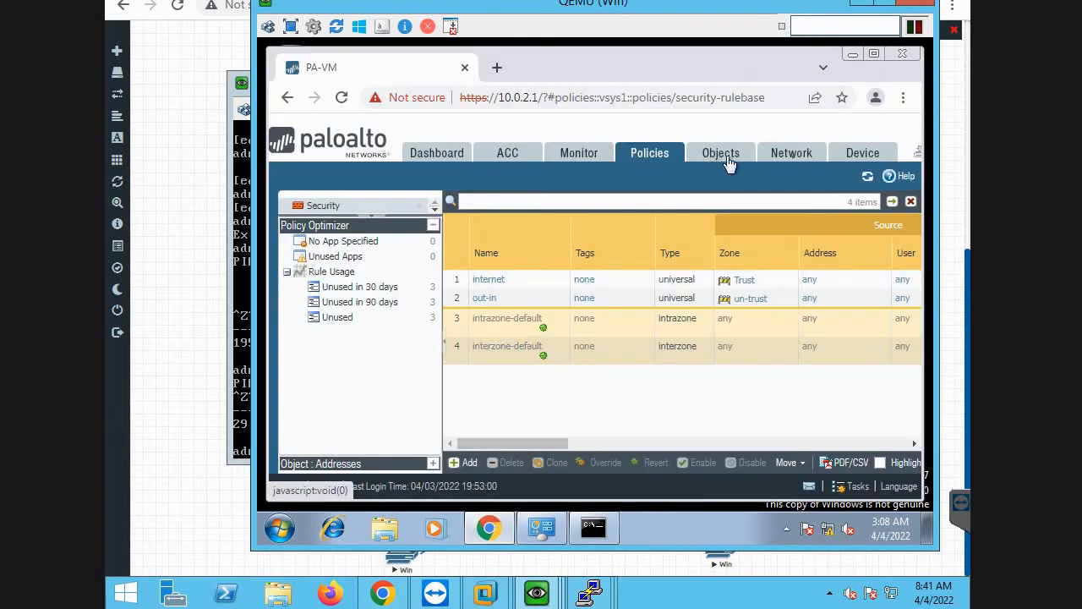
Open the IPv4 static routes of the default virtual router in the network settings.
left_click(793, 159)
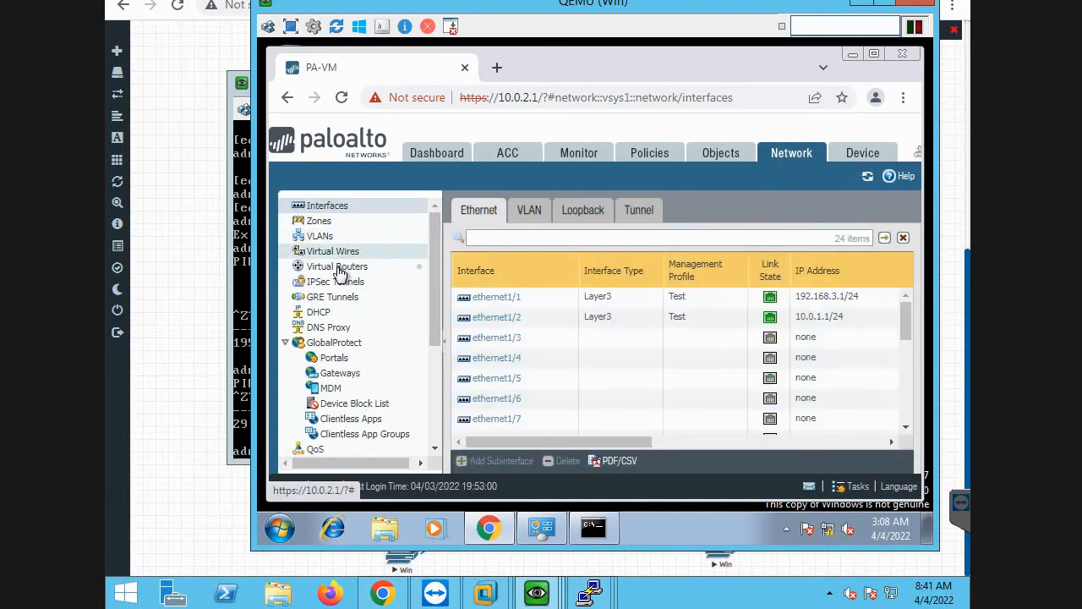
left_click(339, 267)
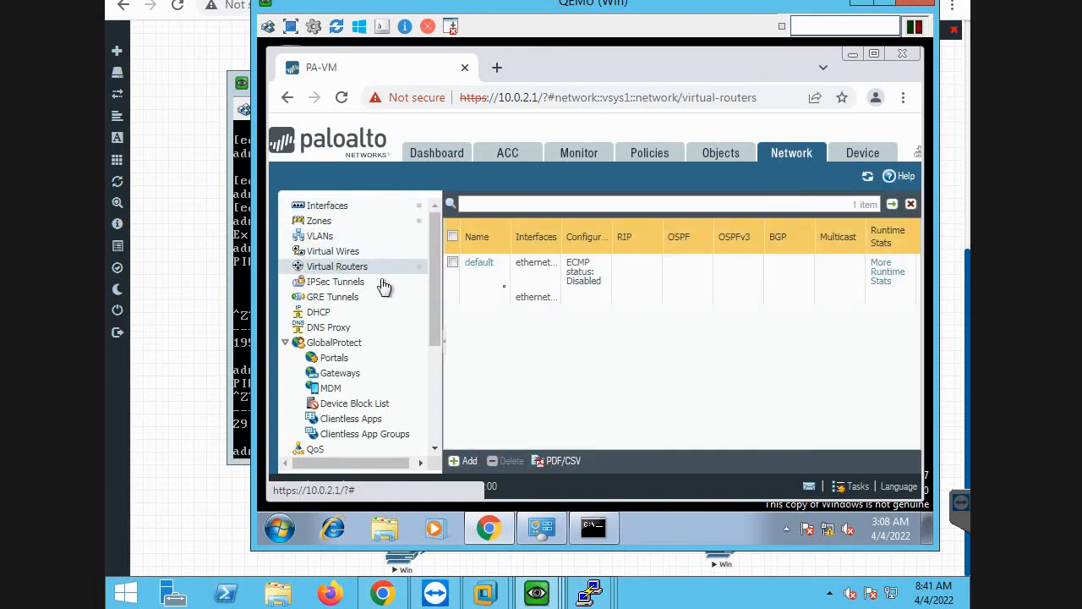
left_click(480, 265)
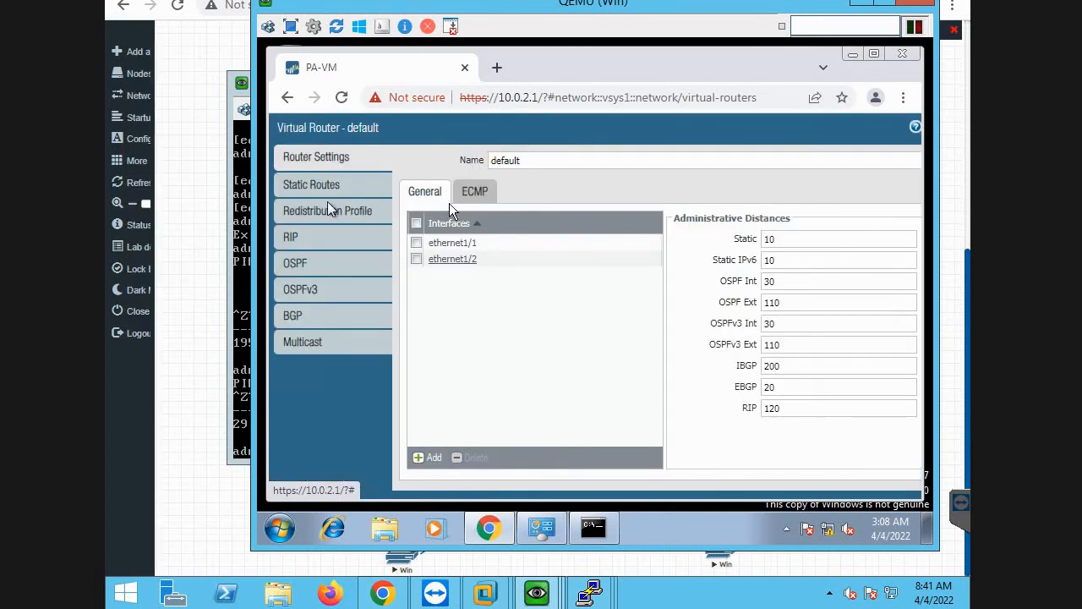
left_click(301, 186)
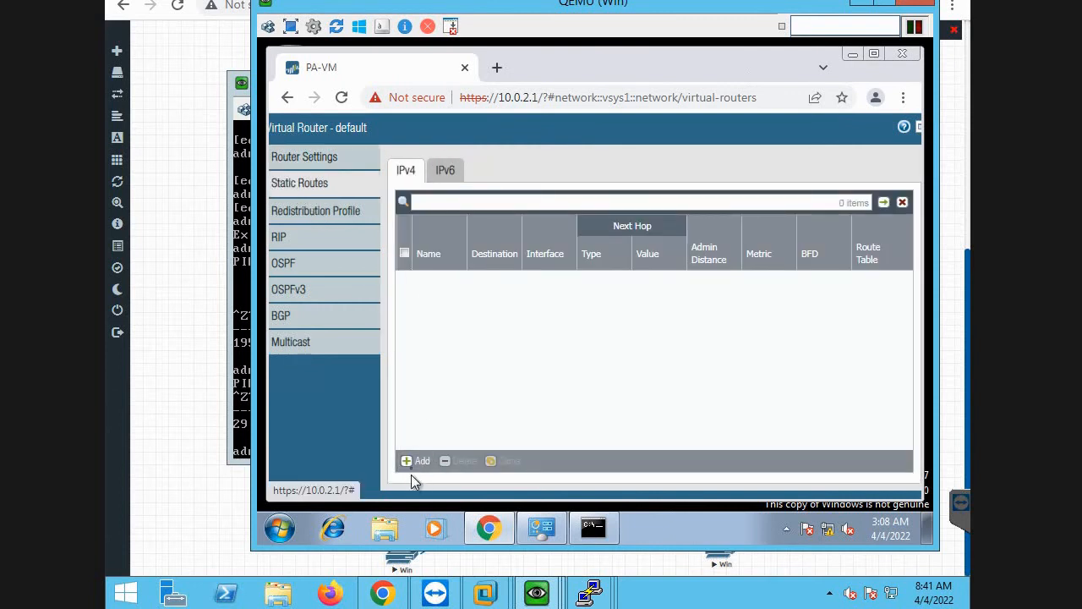
Add an IPv4 static route named internet with destination 0.0.0.0/0.
left_click(413, 464)
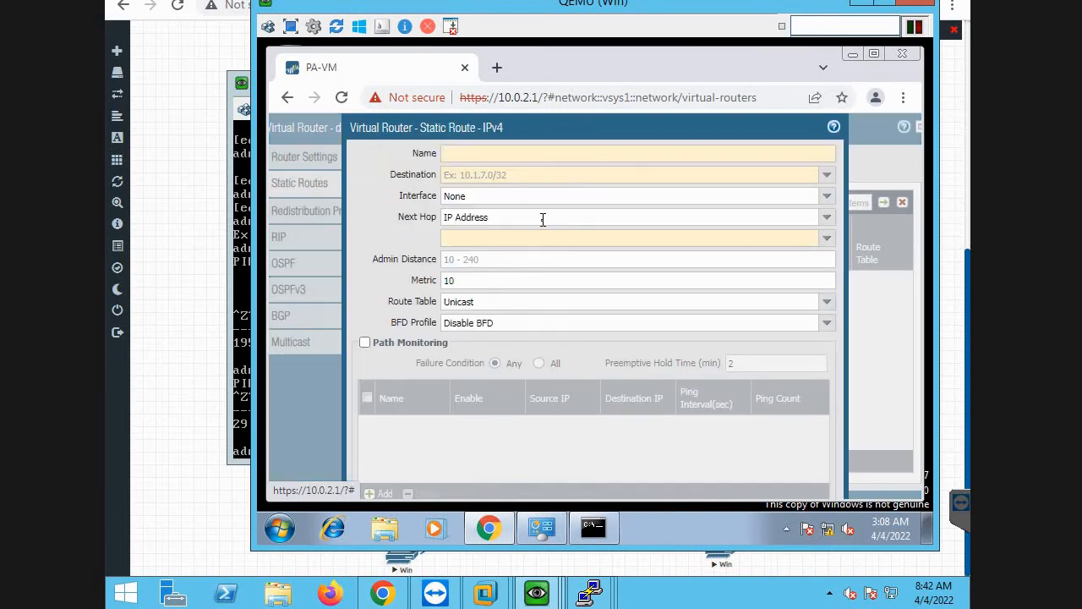
type("internet")
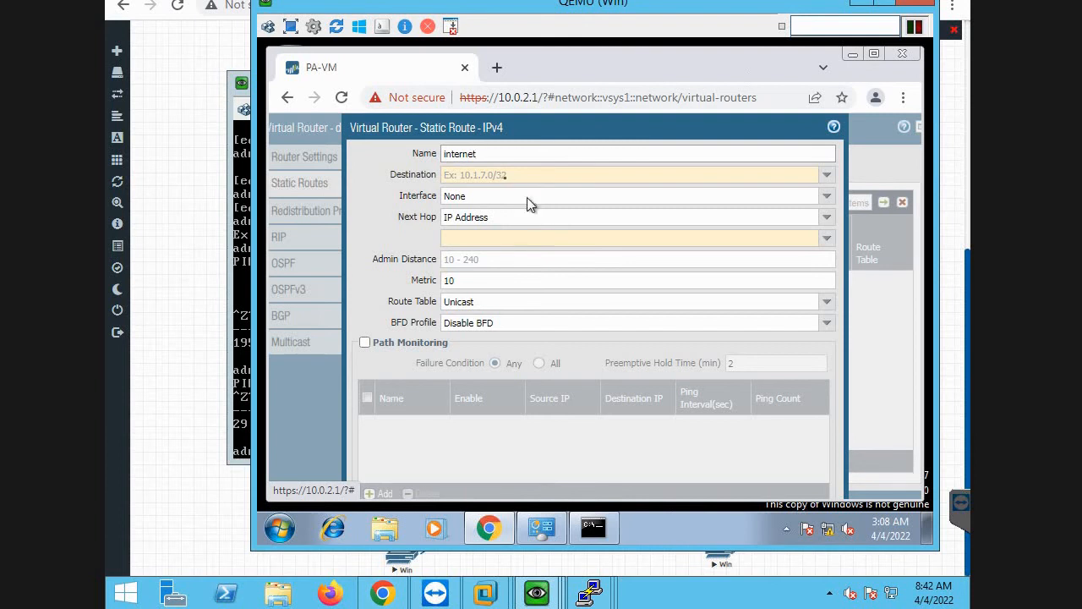
left_click(505, 175)
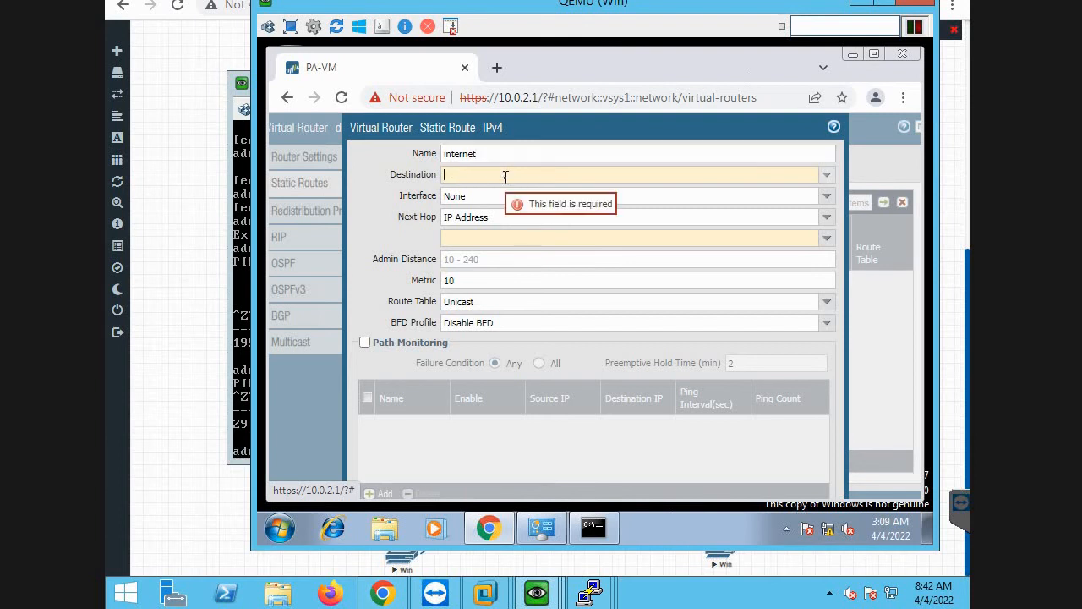
type("0.0.0.0/0")
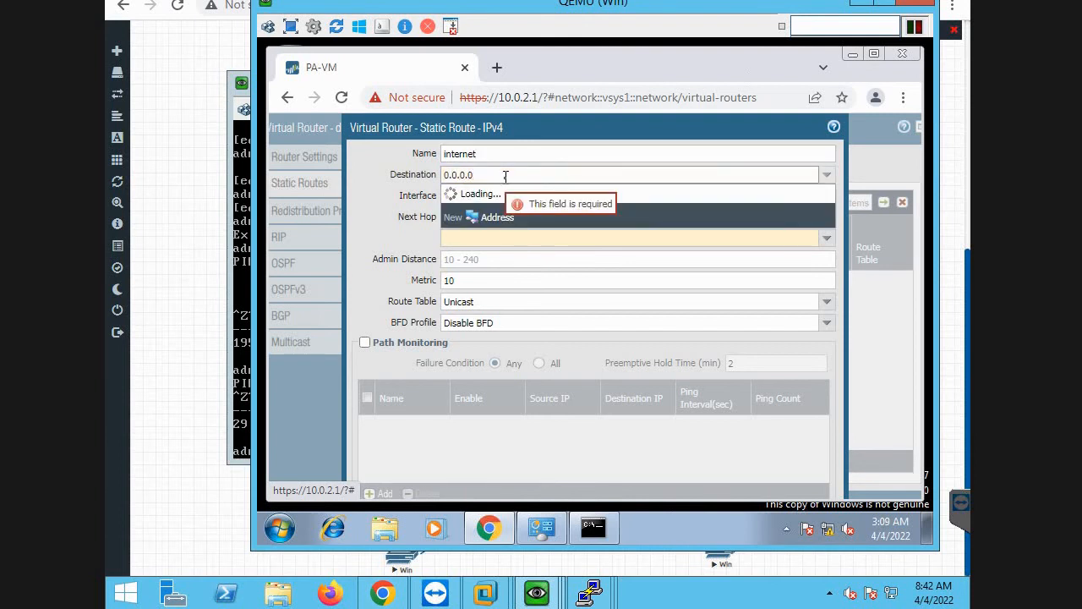
left_click(391, 225)
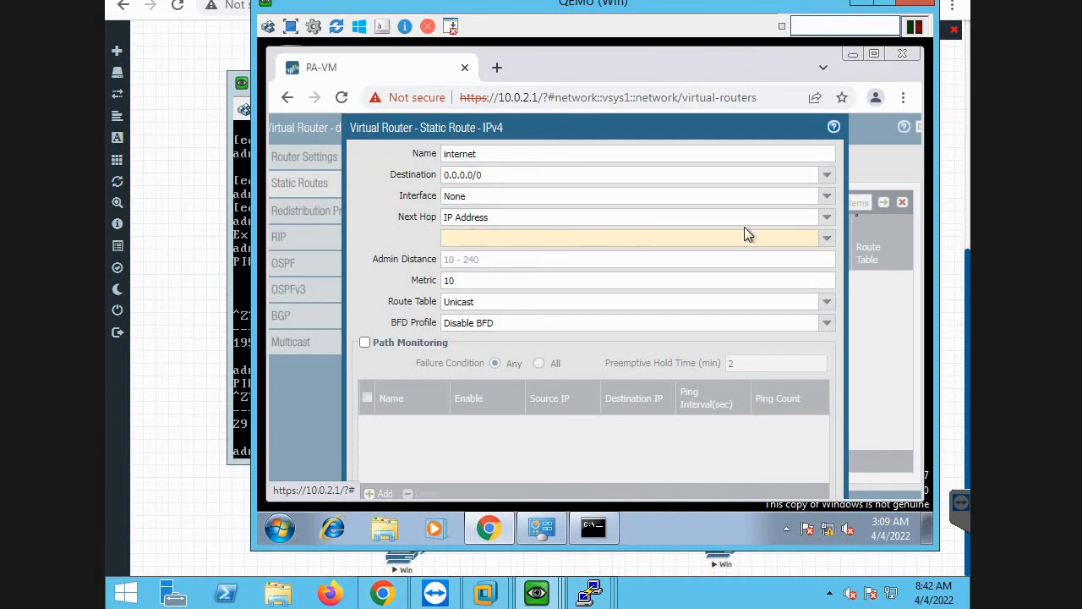
Set the internet route's interface to ethernet1/1 and its next hop IP address to 192.168.3.1.
left_click(831, 200)
left_click(564, 226)
left_click(734, 238)
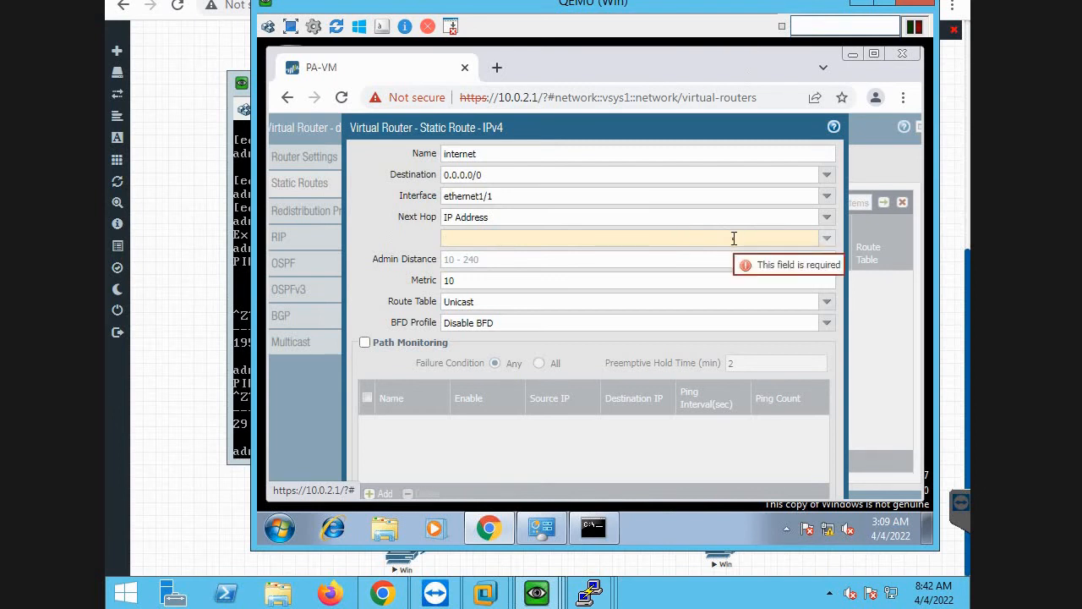
type("192.168")
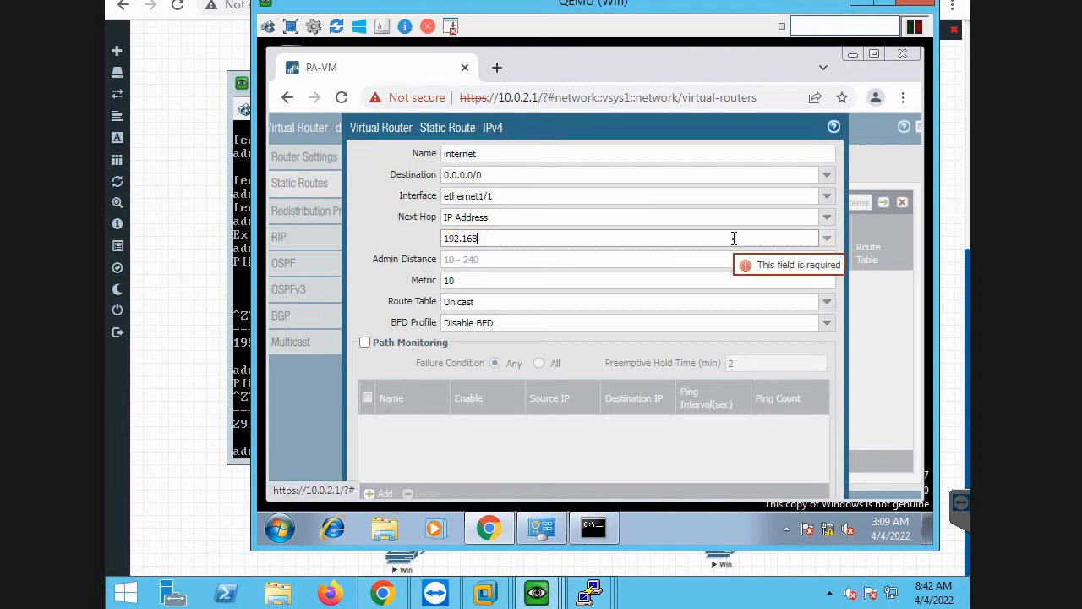
type(".3.1")
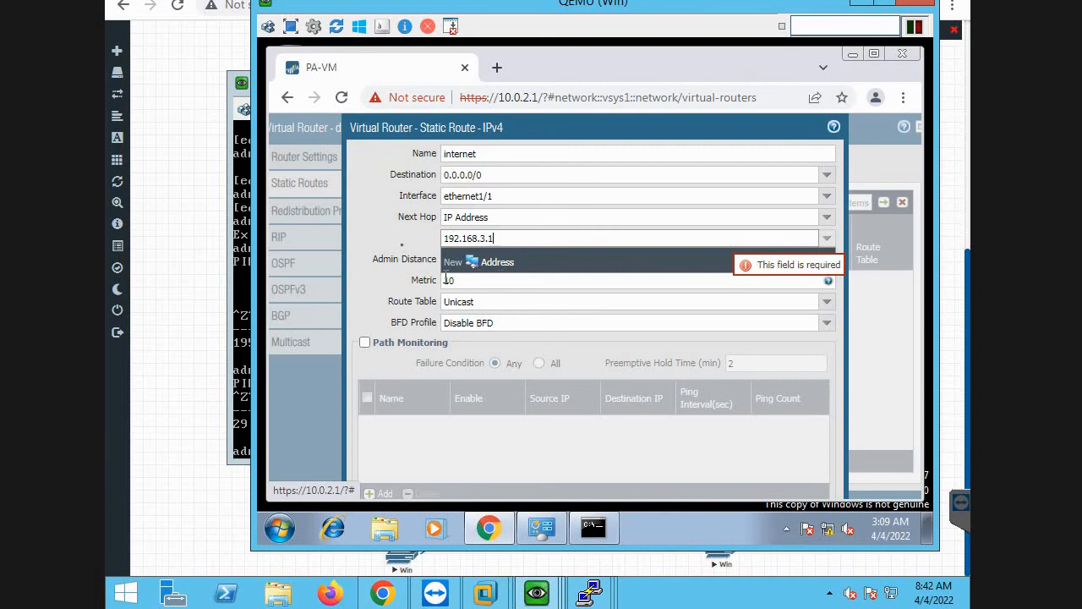
left_click(405, 248)
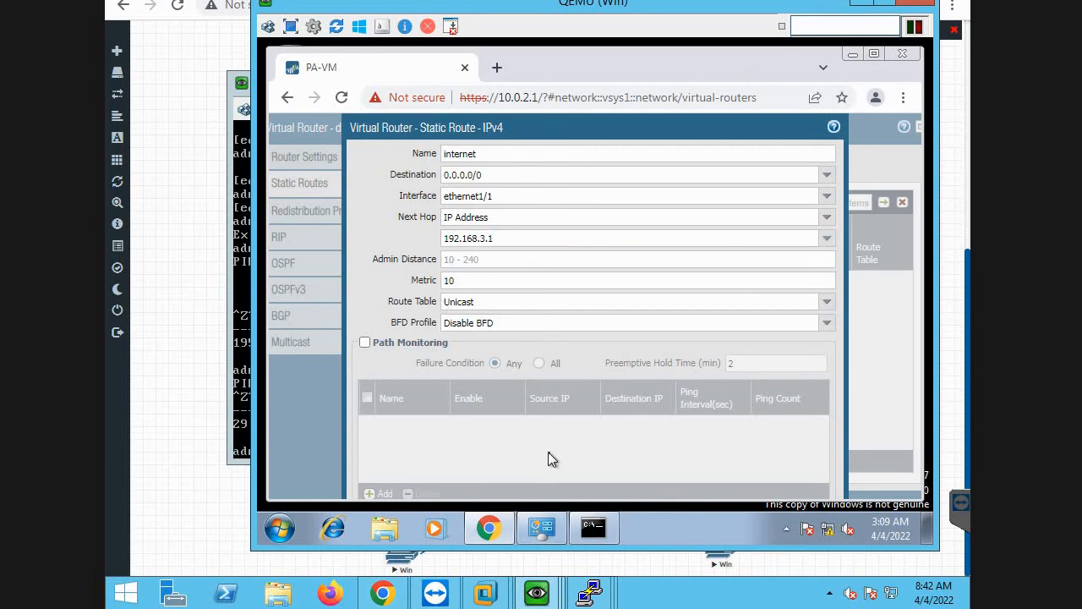
key("Tab")
key("Tab")
key("Tab")
key("Tab")
key("Tab")
key("Tab")
key("Tab")
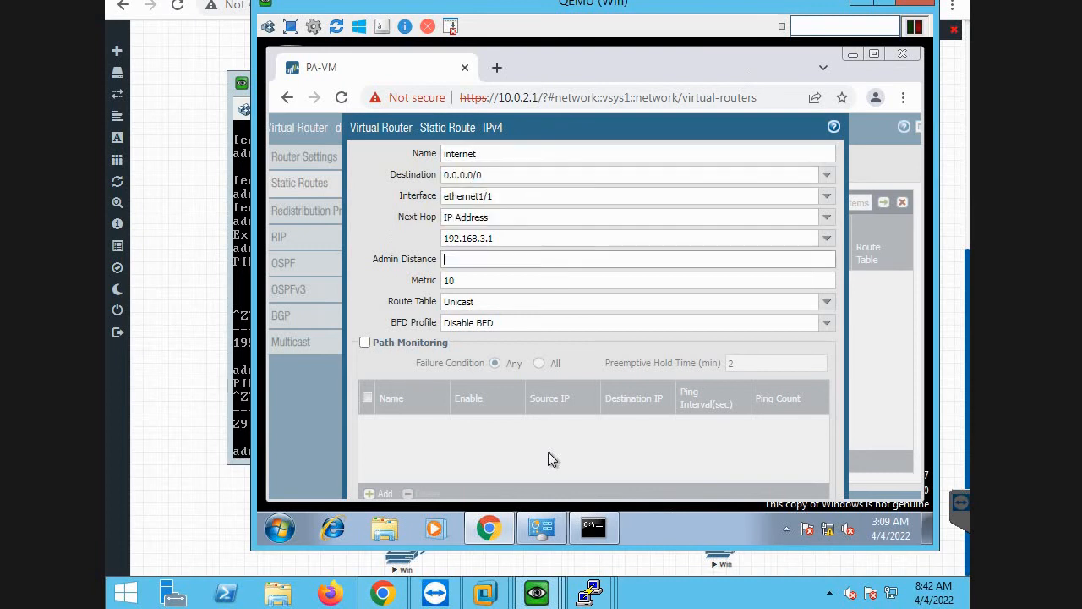
key("Tab")
key("Tab")
key("Tab")
key("Tab")
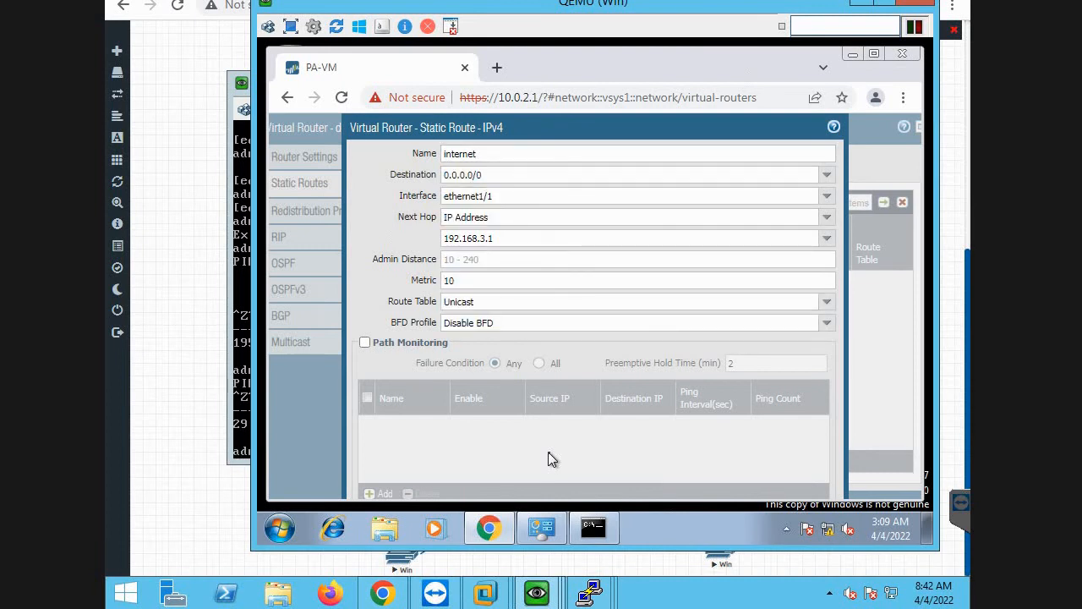
key("Tab")
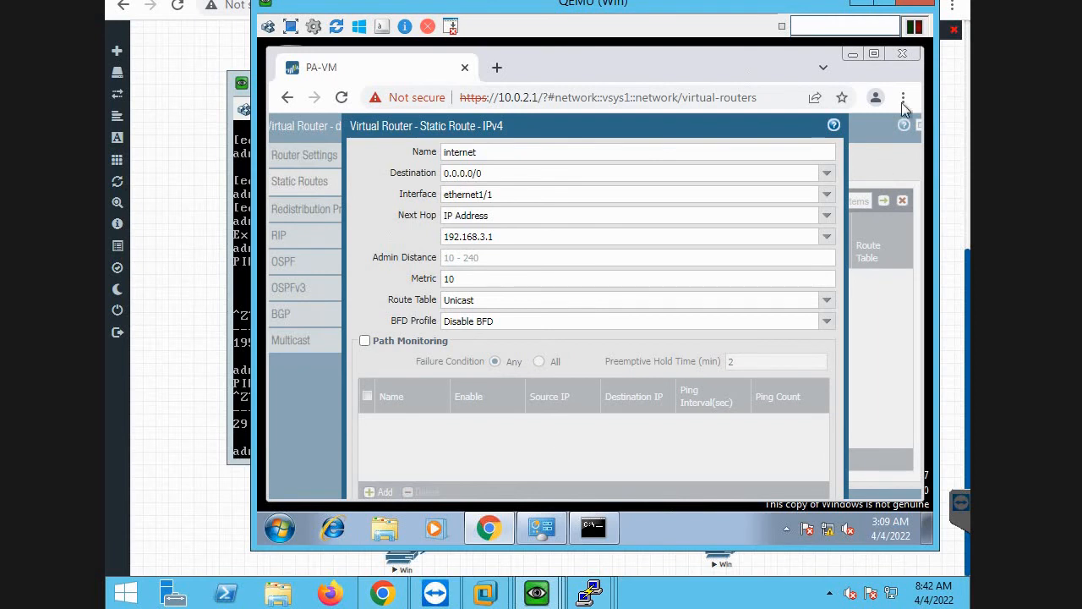
Maximize the browser window to expose the whole static route dialog, and confirm the internet route.
left_click(885, 4)
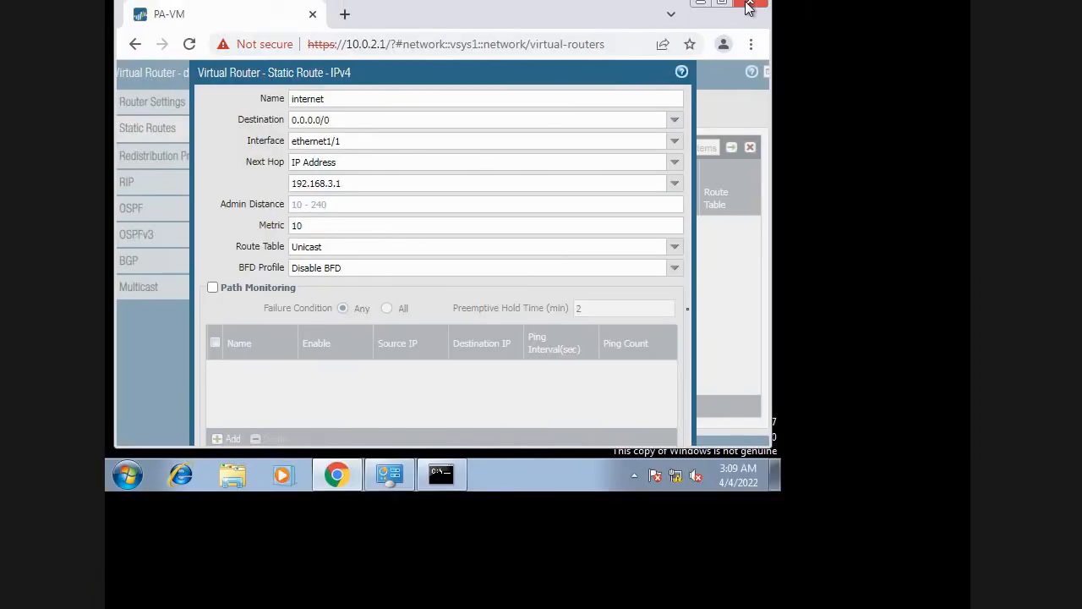
left_click_drag(470, 70, 460, 71)
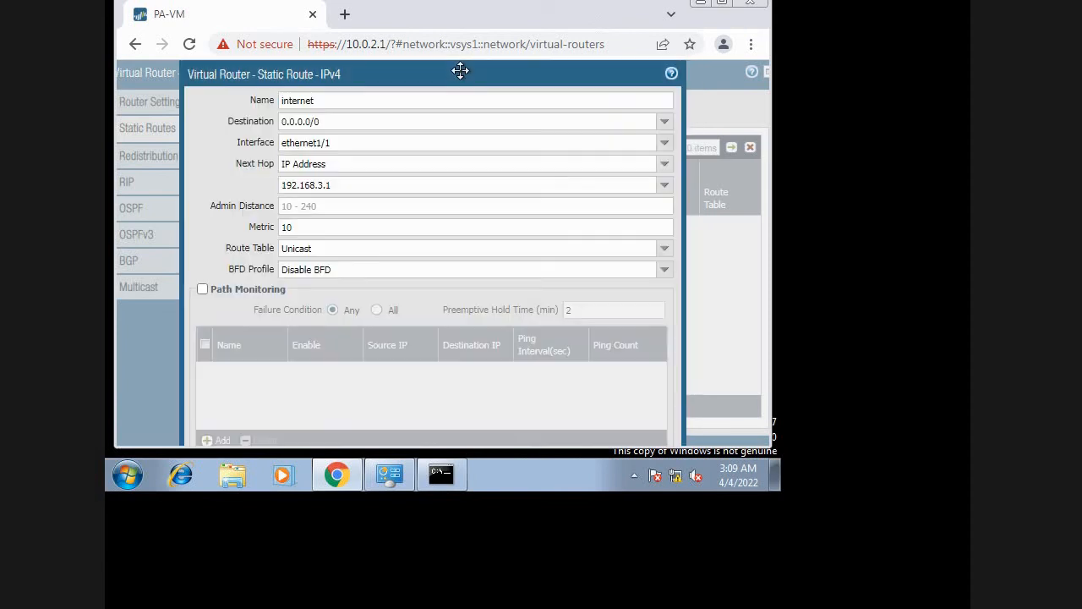
left_click(416, 362)
key("Tab")
key("Tab")
key("Tab")
key("Tab")
key("Tab")
key("Tab")
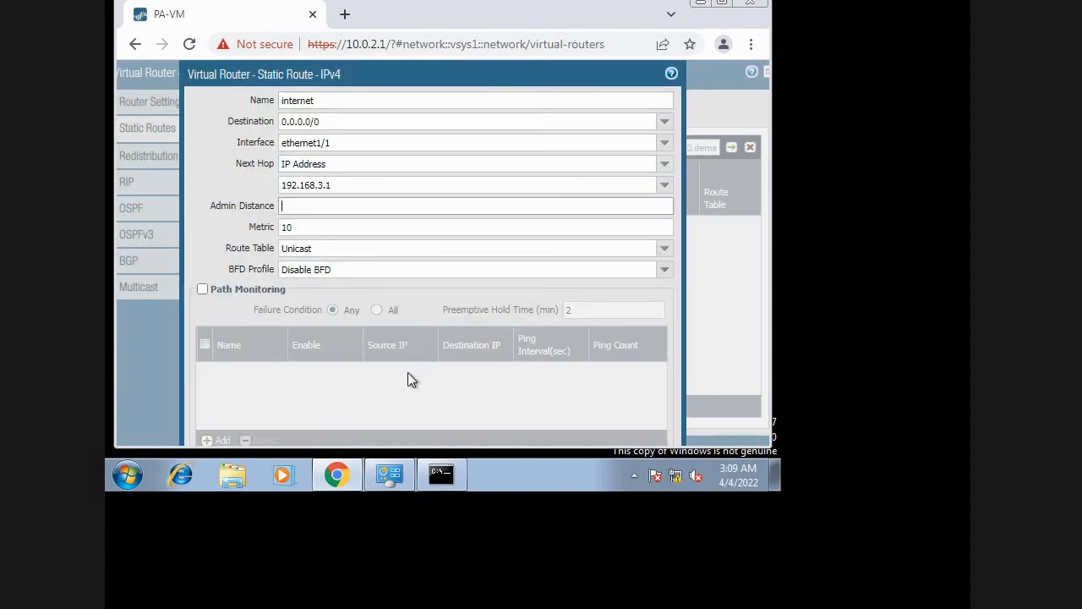
key("Tab")
key("Tab")
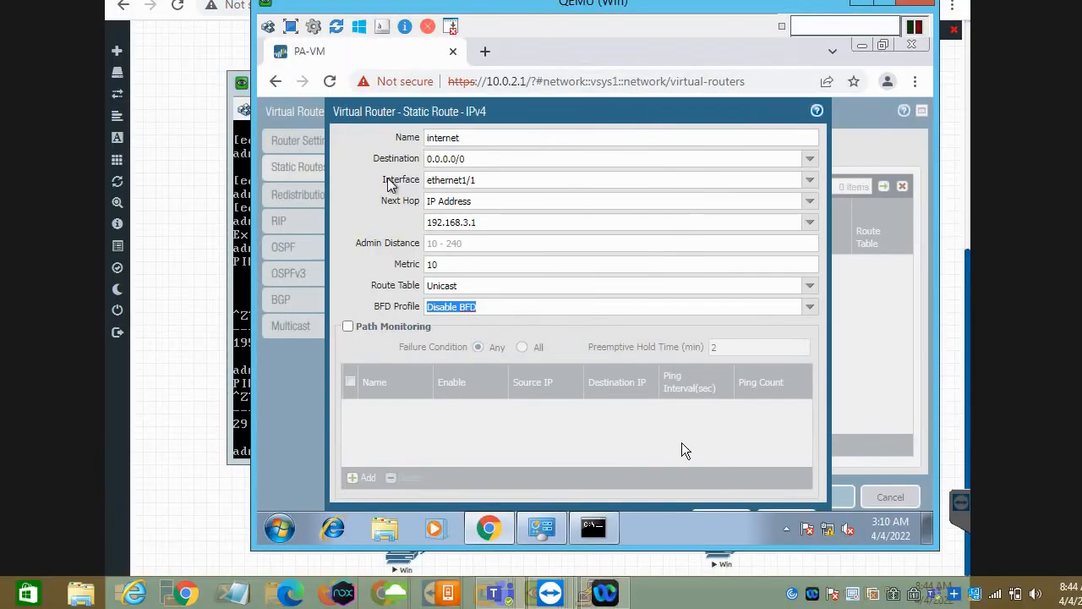
left_click(719, 511)
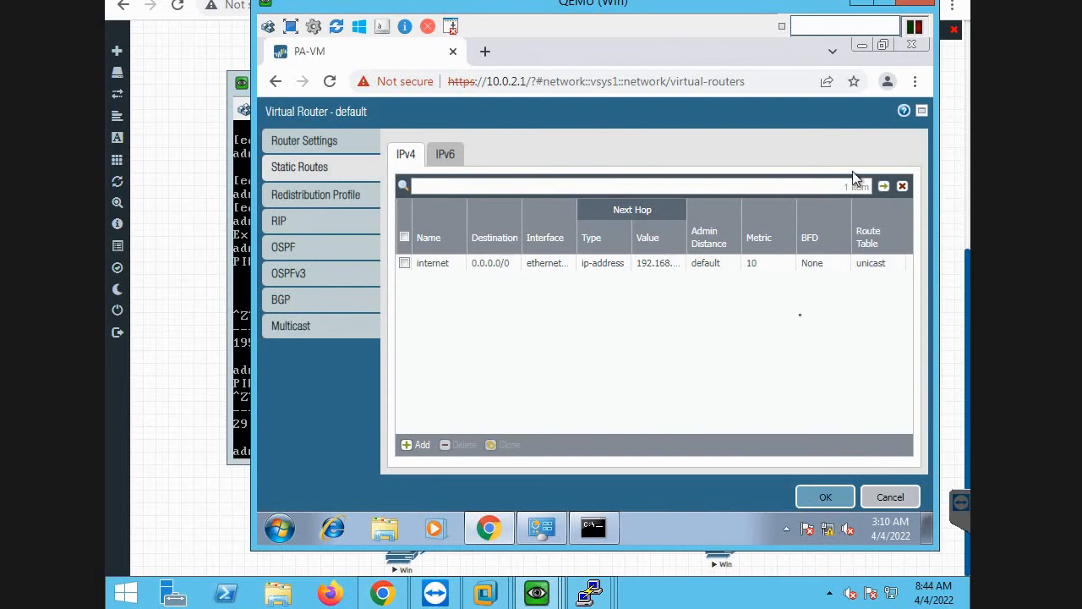
Save the default virtual router's settings and commit all changes to the firewall.
left_click(825, 497)
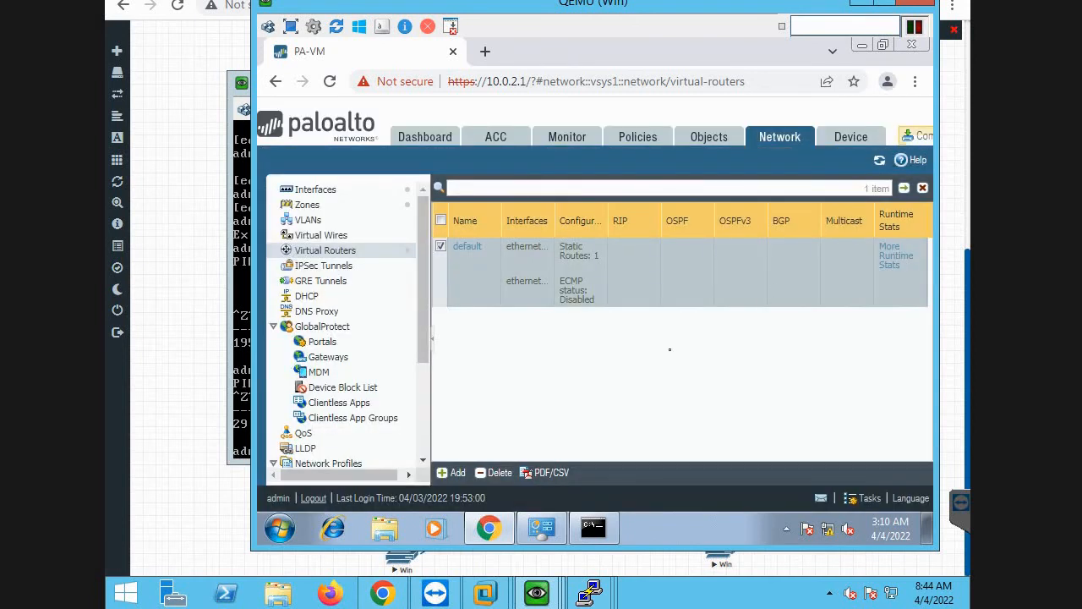
left_click(917, 136)
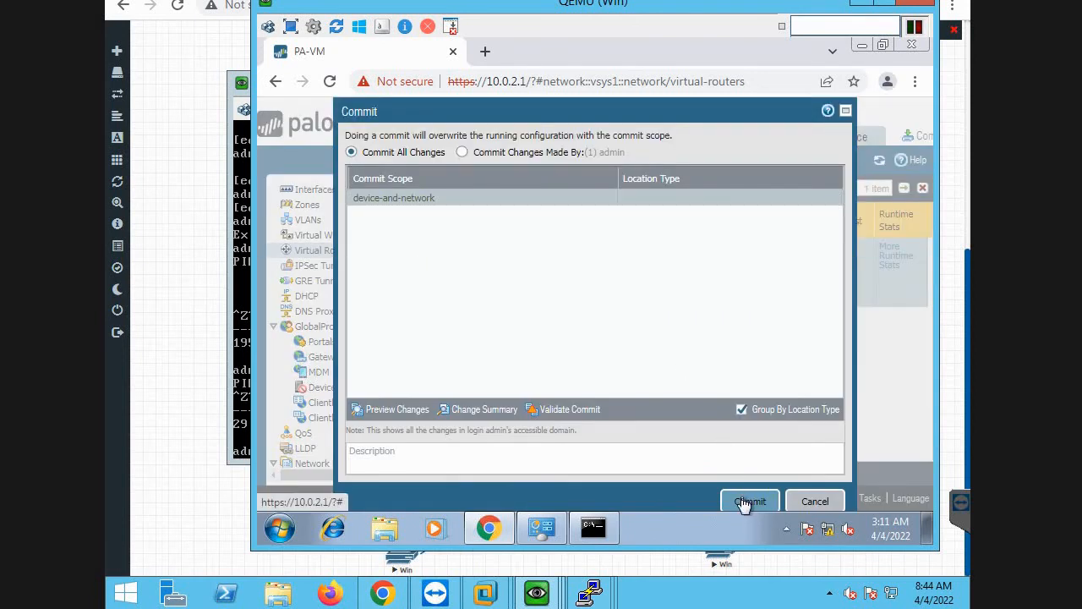
left_click(743, 502)
Place the PaloAlto console beside the commit status and ping host 8.8.8.8 from source 192.168.3.1.
left_click(238, 217)
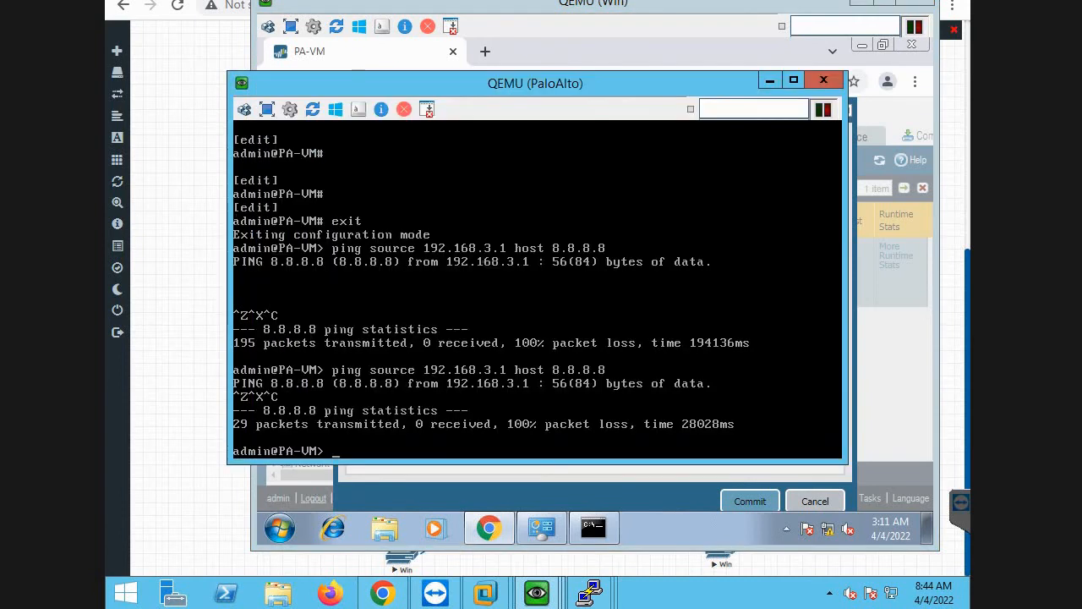
left_click_drag(335, 87, 722, 66)
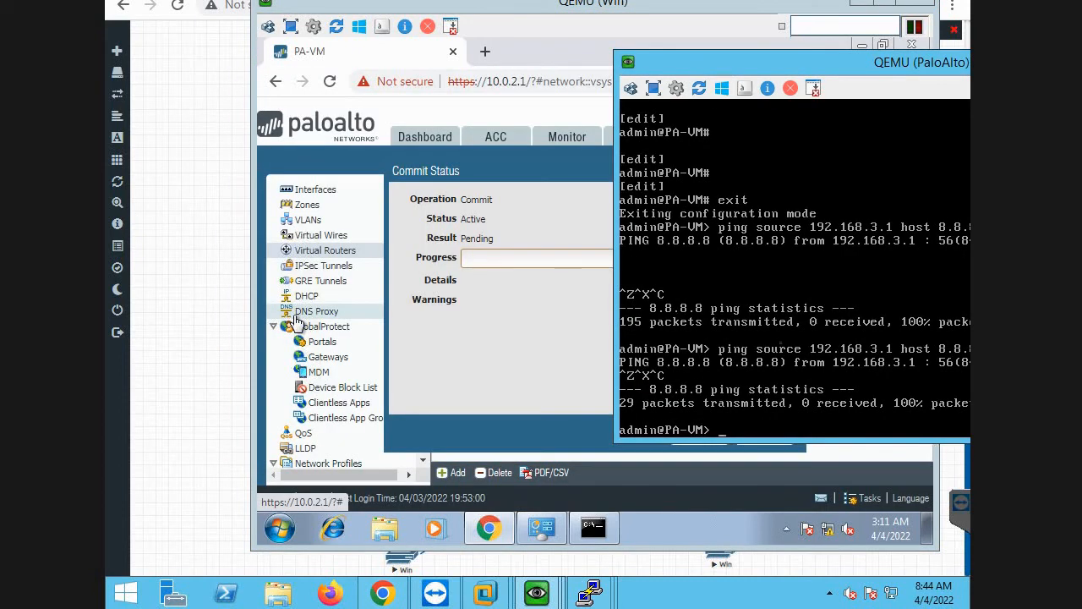
key("Up")
key("Return")
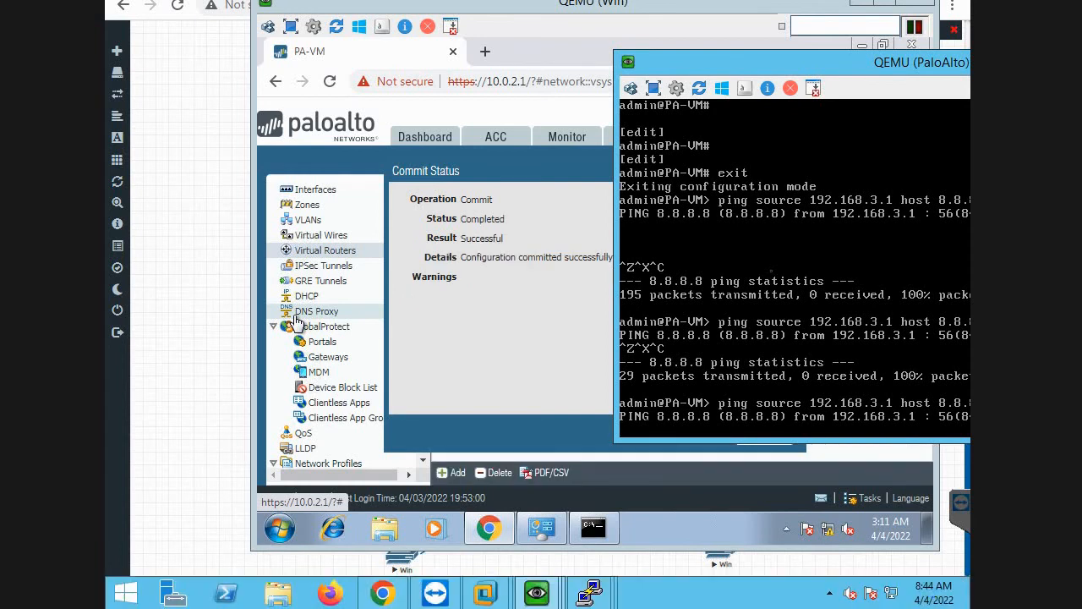
Stop the running ping in the PaloAlto console and repeat the same ping to 8.8.8.8.
key("ctrl+z")
key("ctrl+x")
key("ctrl+c")
key("Up")
key("Return")
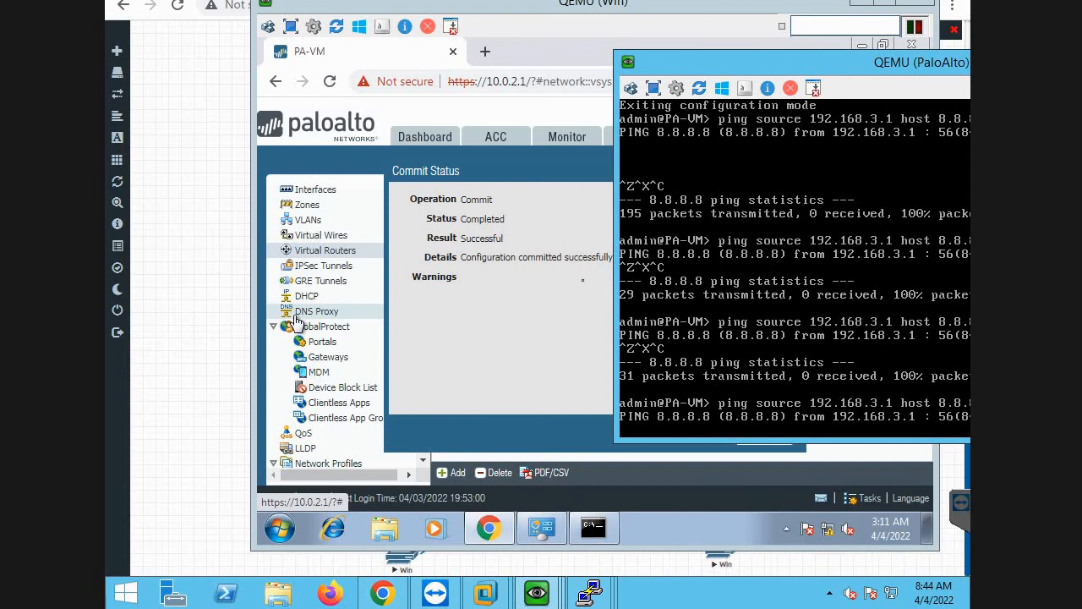
Close the commit status, change the internet route's next hop to 192.168.3.2, and commit all changes.
left_click(560, 280)
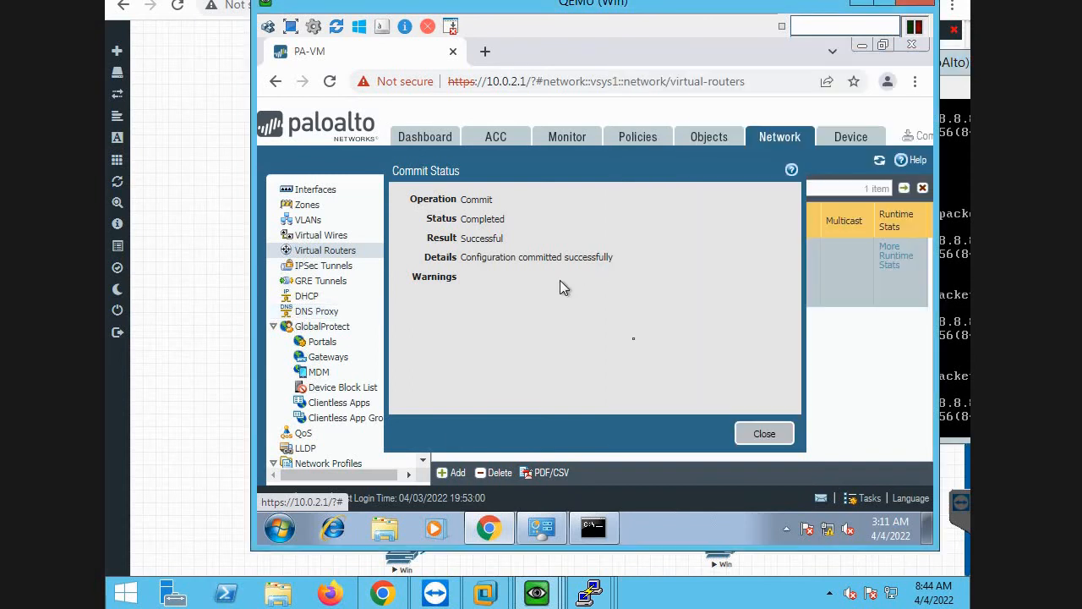
left_click(763, 434)
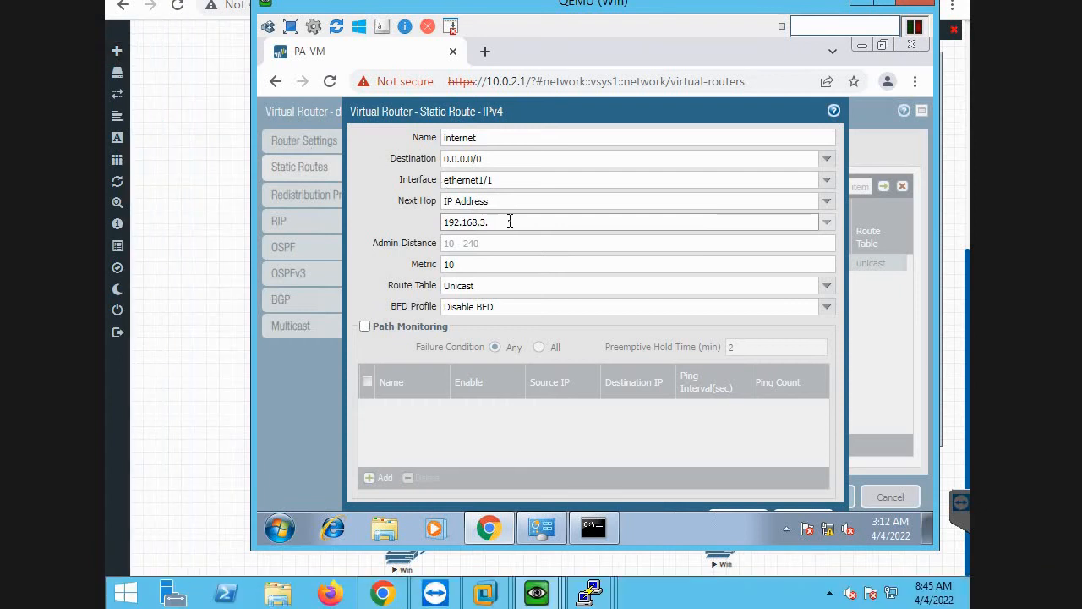
left_click(740, 510)
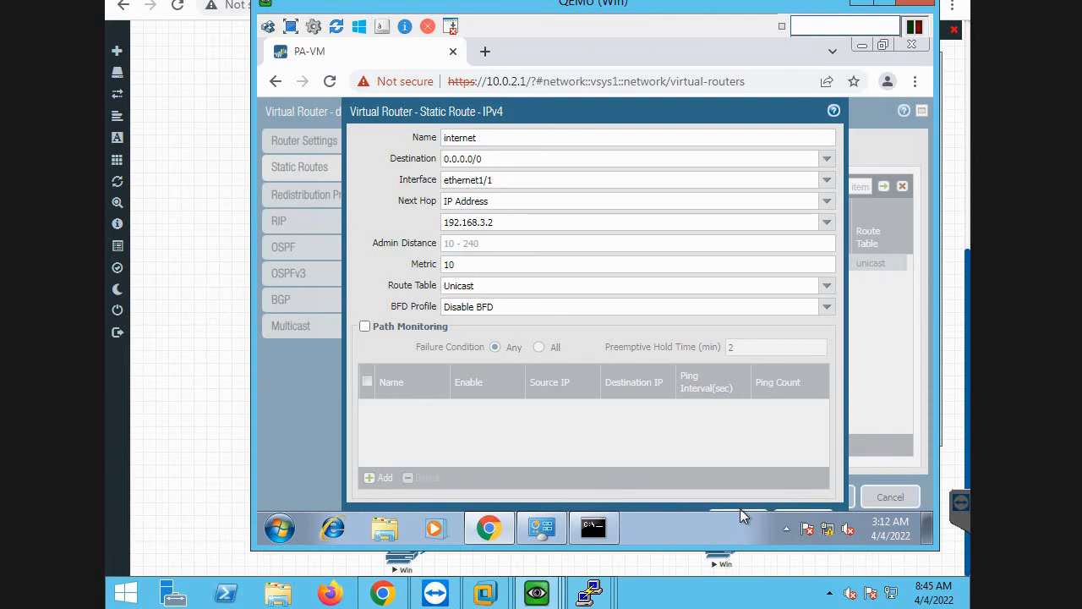
left_click(740, 511)
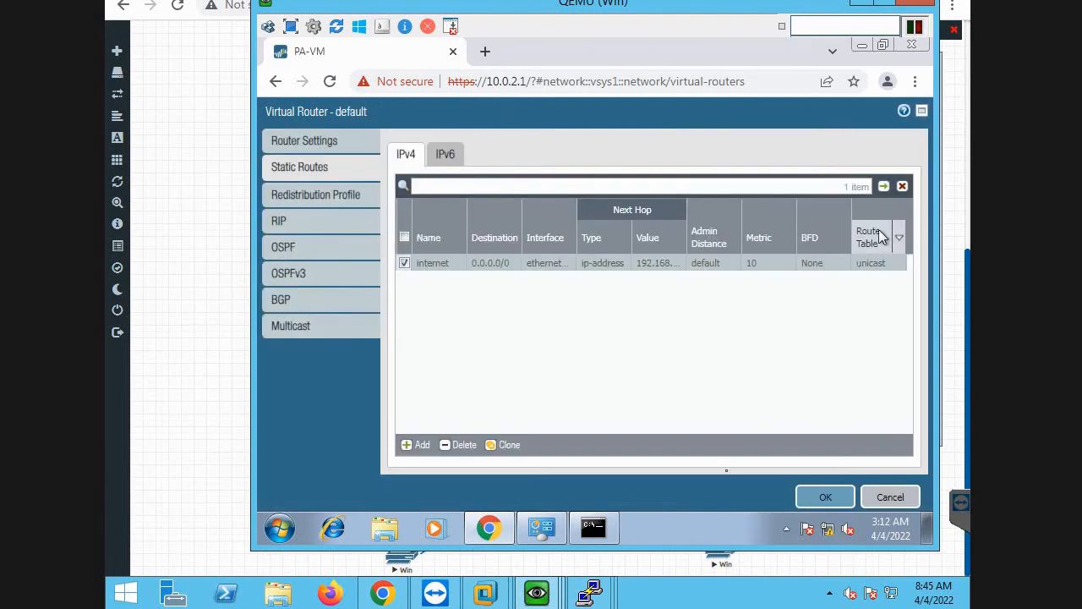
left_click(819, 499)
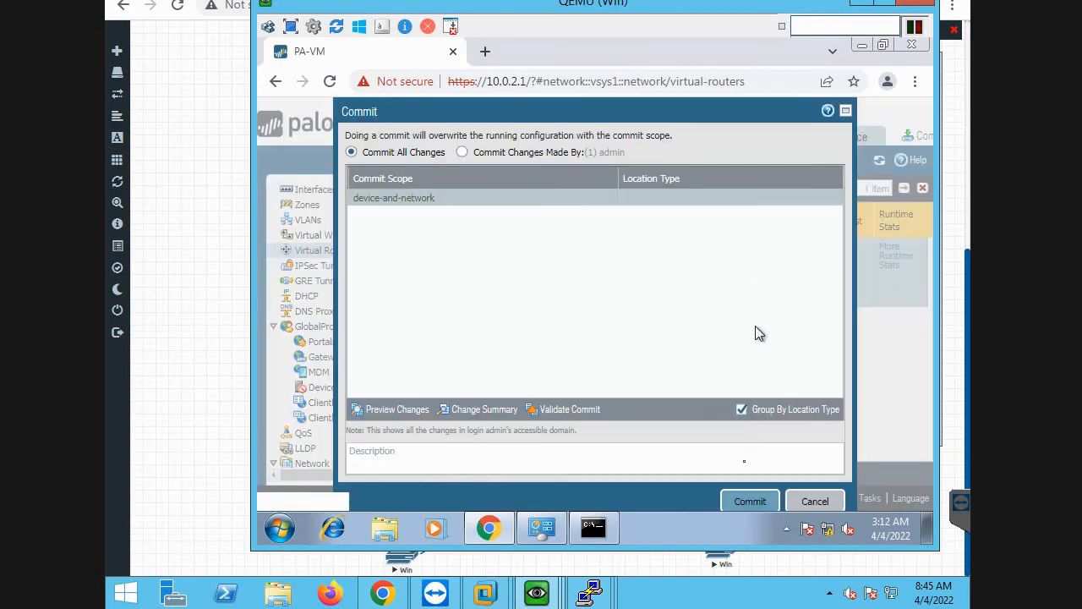
left_click(749, 500)
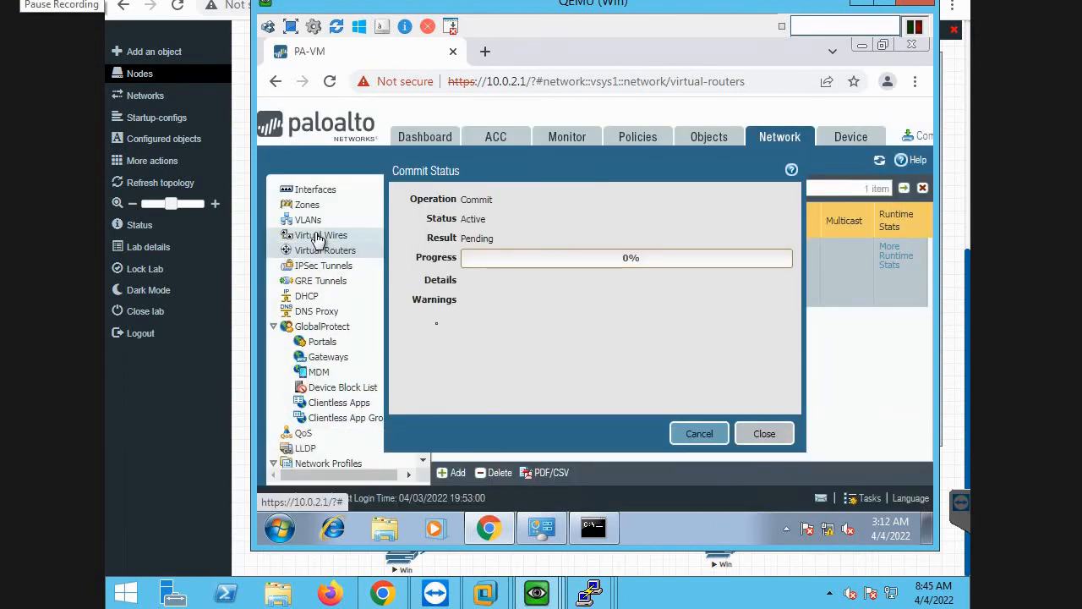
Bring the PaloAlto console back beside the commit status and rerun the ping to 8.8.8.8 from source 192.168.3.1.
mouse_move(554, 594)
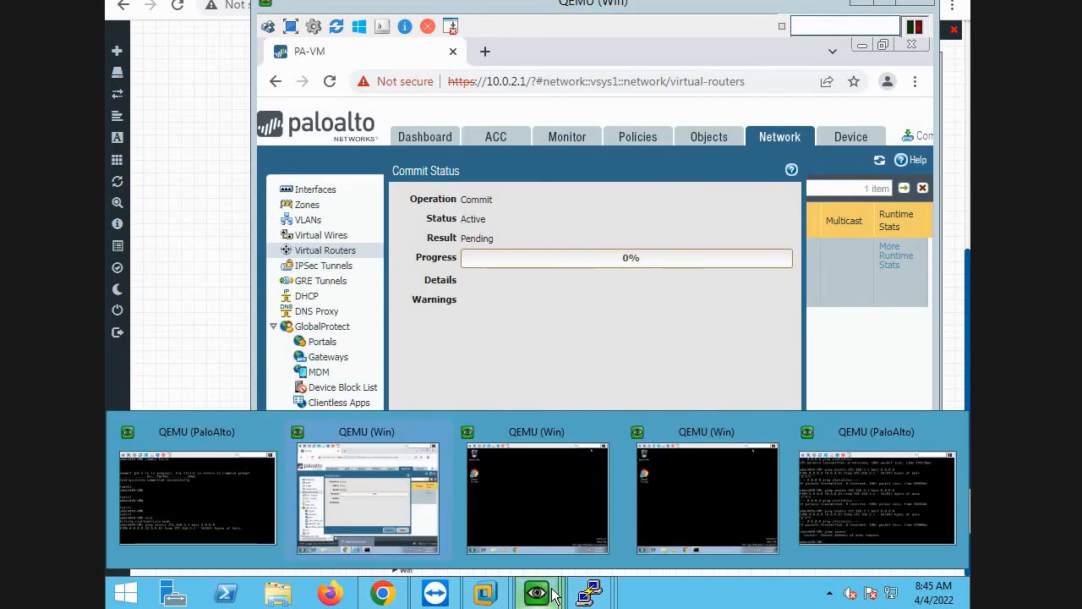
left_click(852, 469)
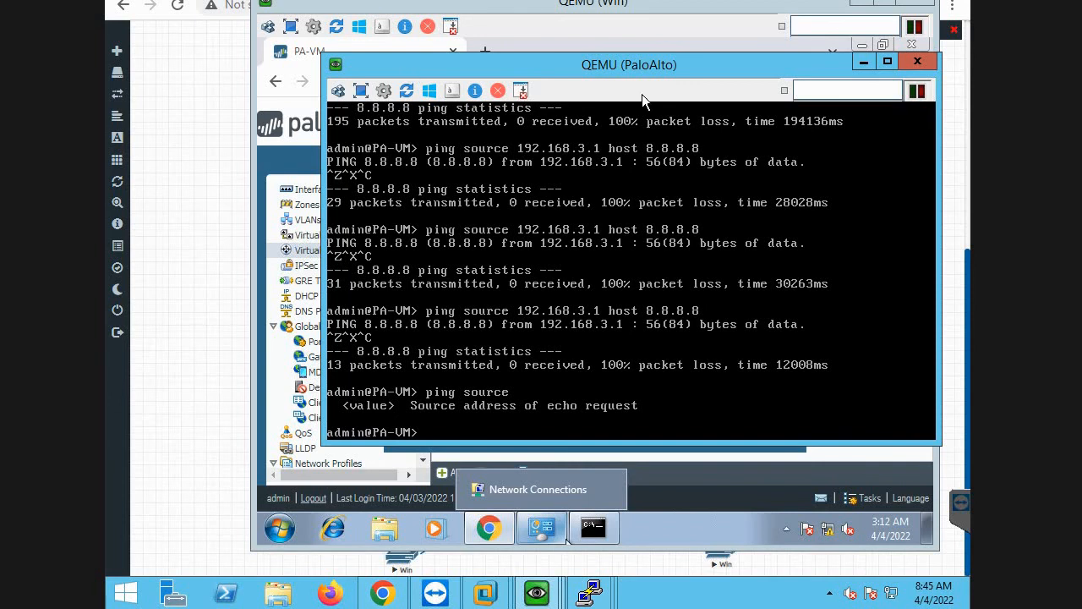
left_click_drag(410, 73, 750, 95)
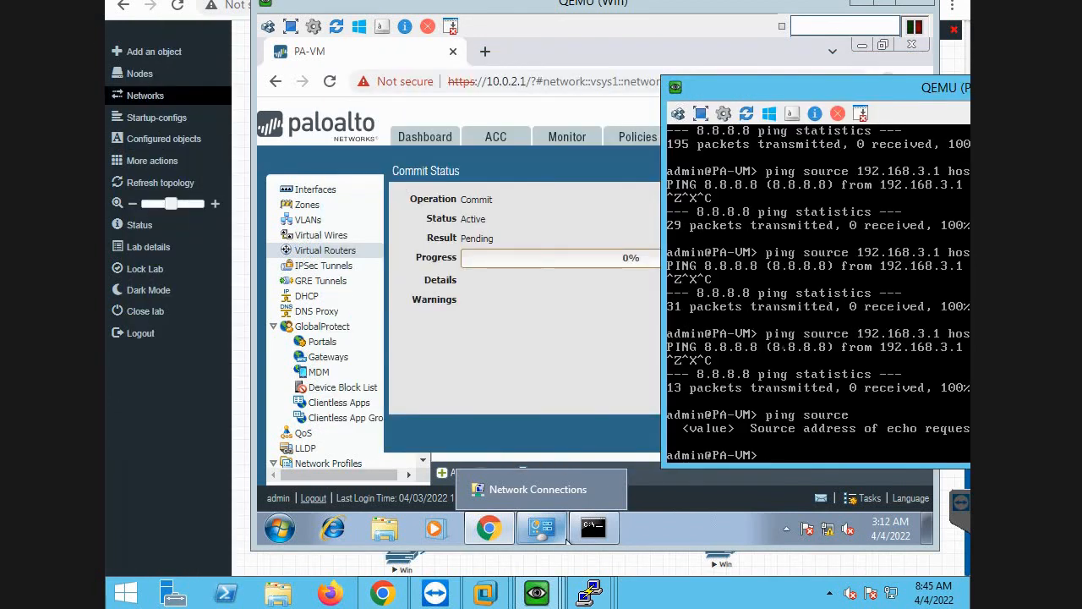
key("Up")
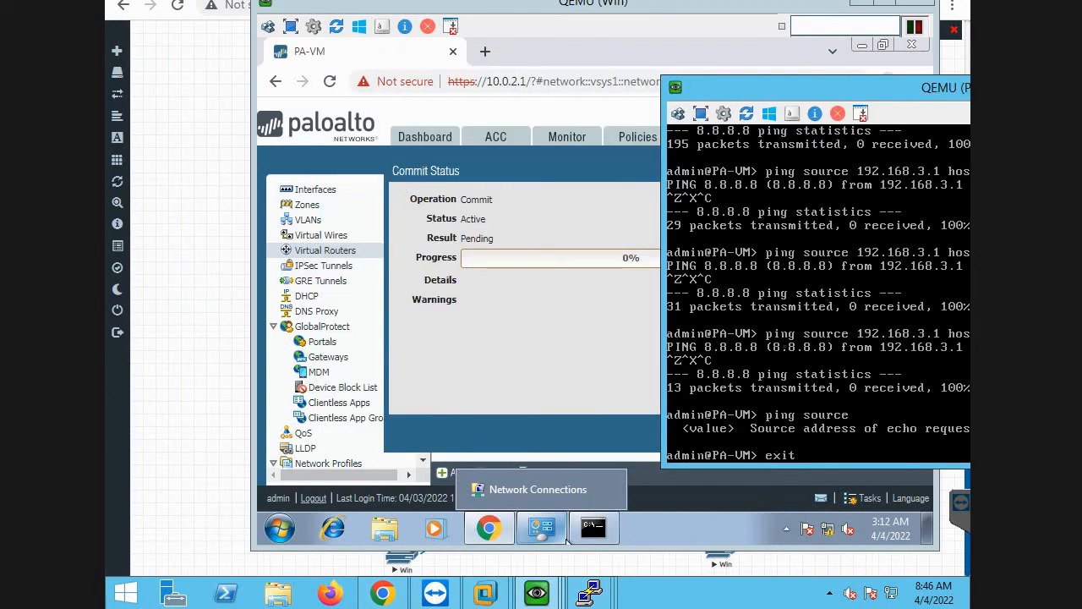
key("Return")
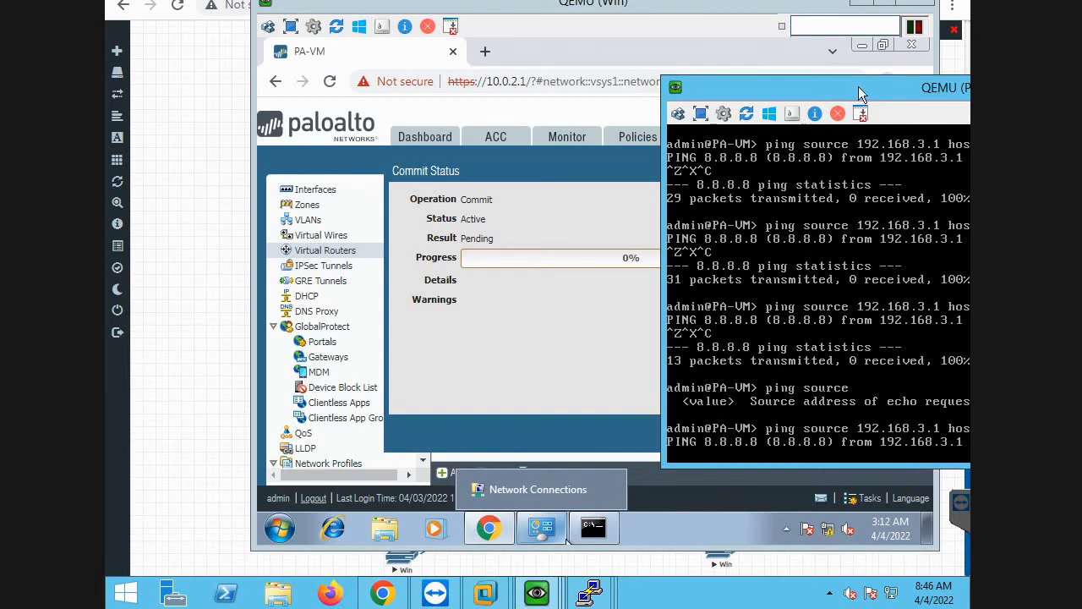
left_click_drag(858, 86, 811, 82)
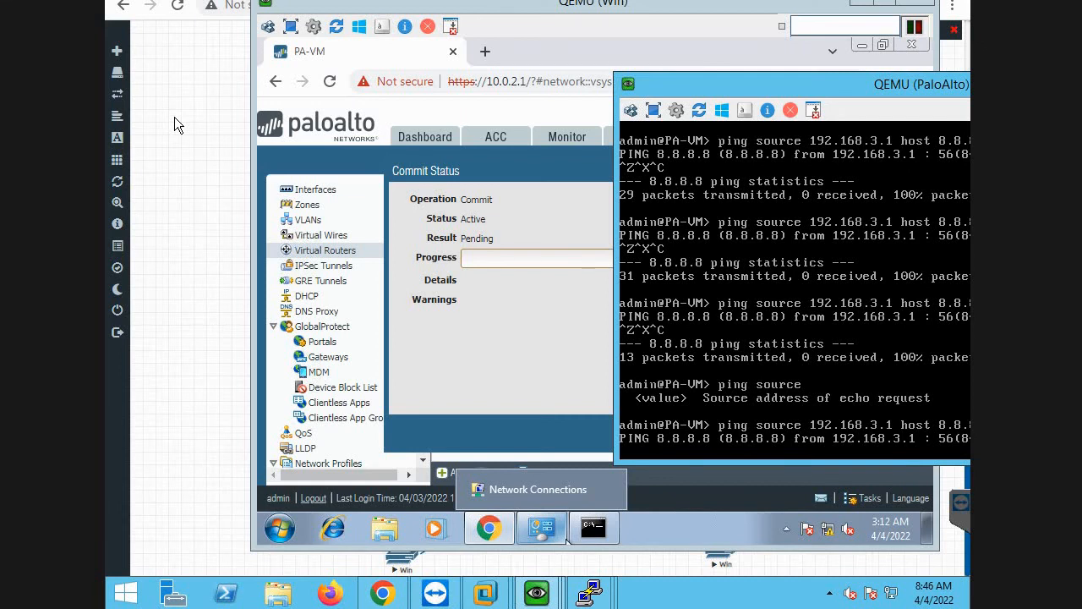
left_click_drag(817, 90, 811, 76)
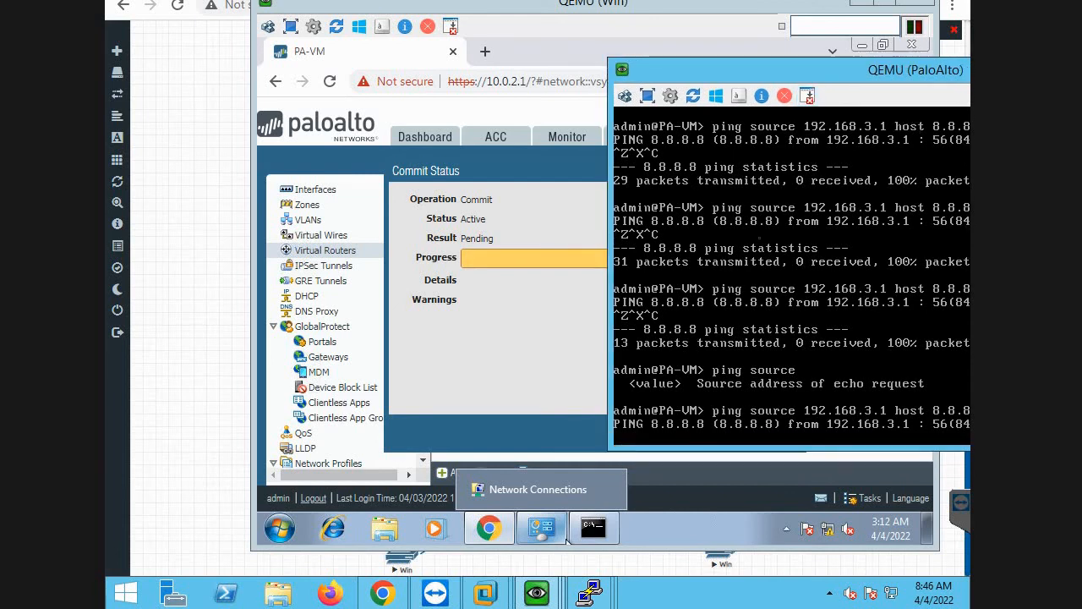
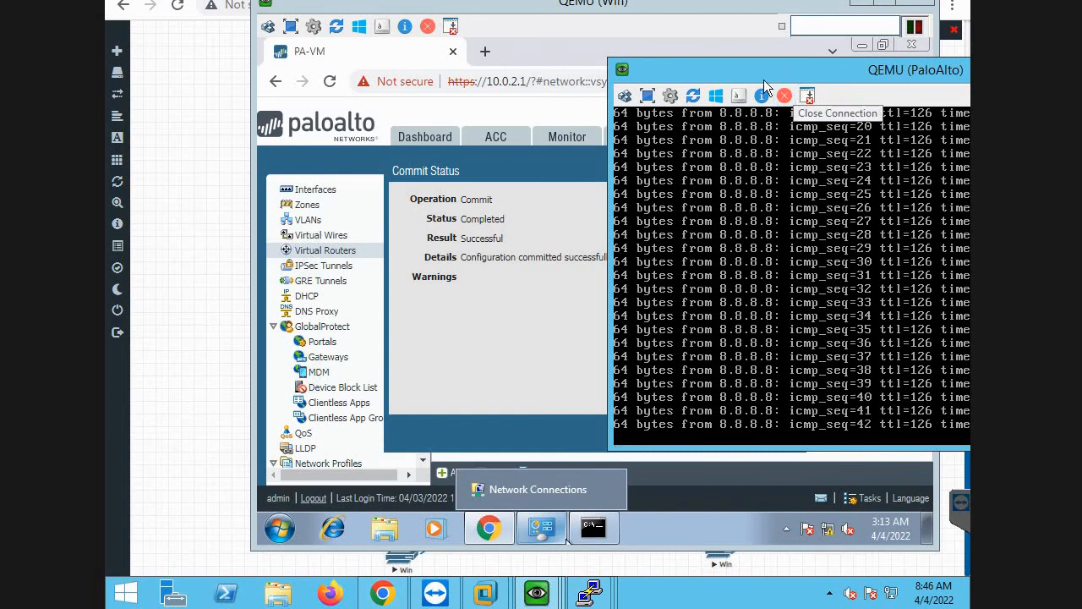
Put the PaloAlto console away, close the commit status, and bring the network topology to the front.
left_click_drag(768, 76, 458, 89)
left_click(845, 84)
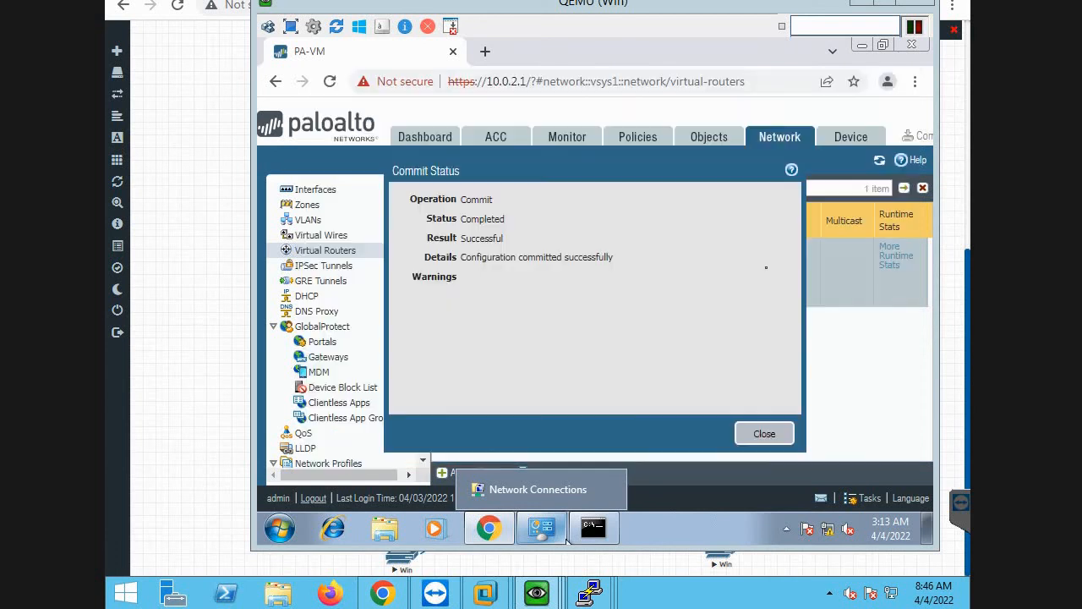
left_click(755, 443)
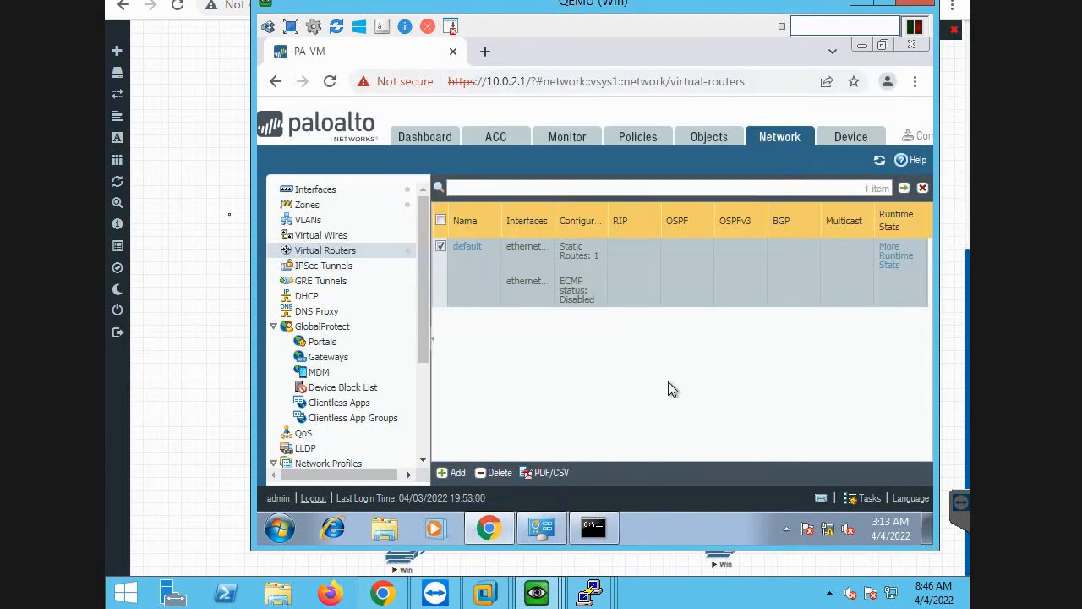
left_click(218, 245)
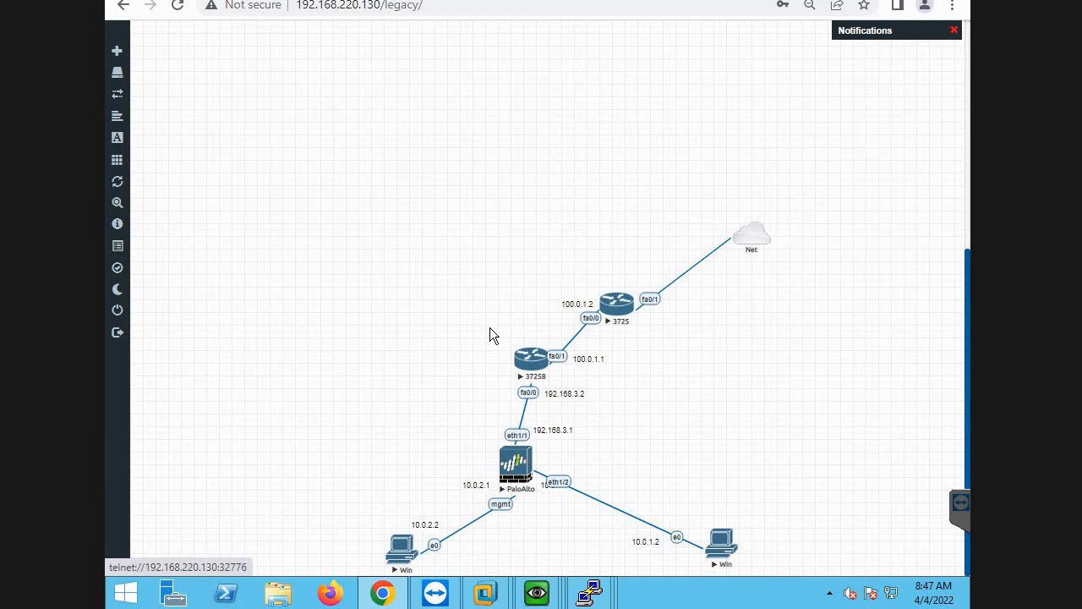
Check the continuous ping to 10.0.2.1 on the management Win machine and return to the topology.
key("alt+Tab")
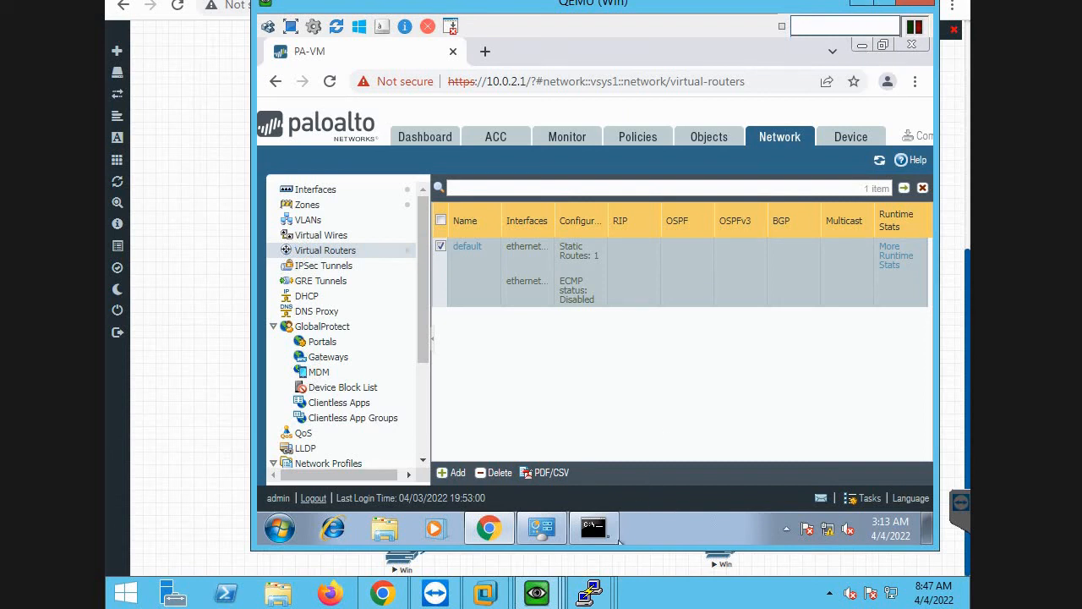
left_click(604, 535)
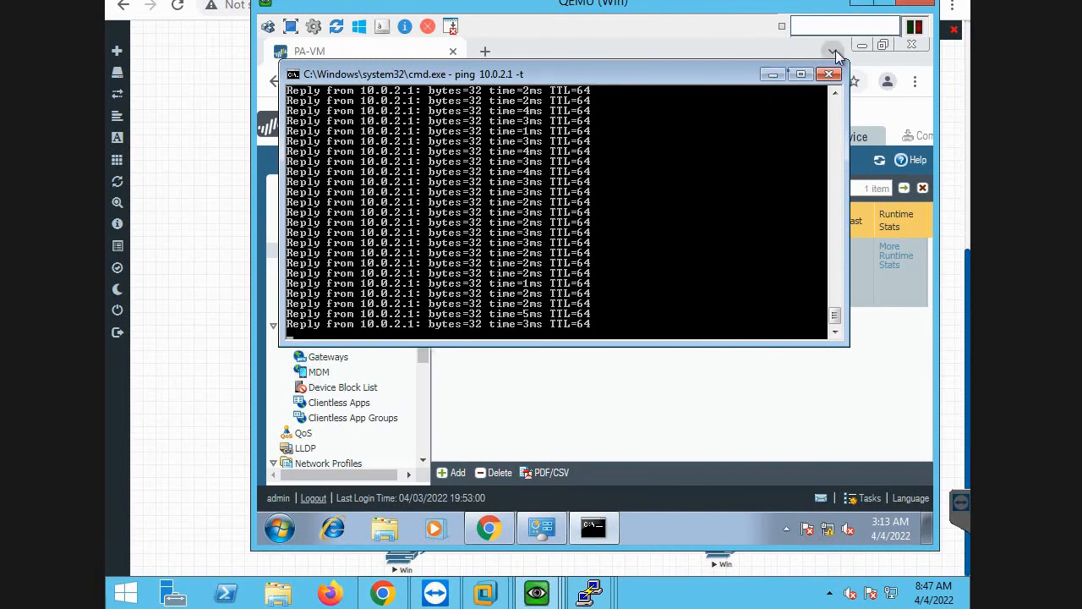
left_click(860, 4)
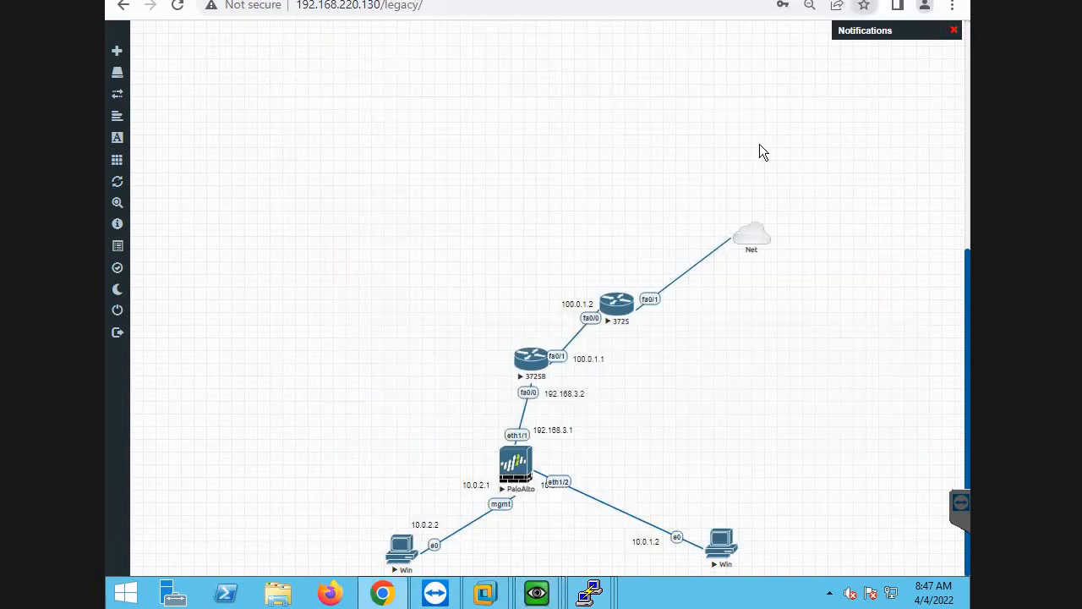
In the command prompt of the Win client at 10.0.1.2, stop the running ping and rerun the continuous ping to 10.0.1.1.
mouse_move(540, 594)
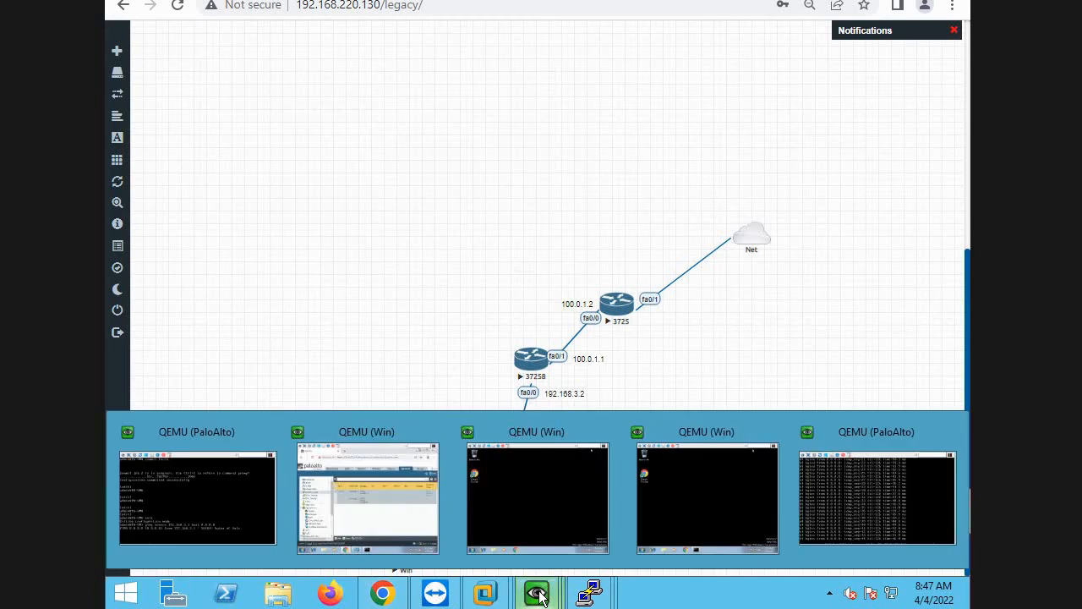
left_click(545, 521)
left_click(636, 329)
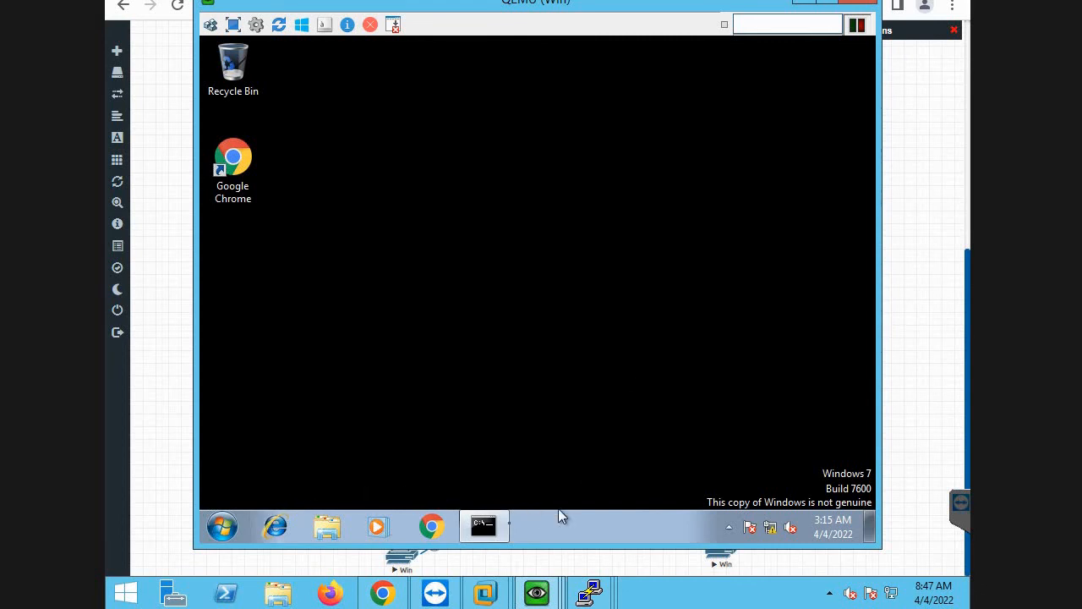
left_click(500, 529)
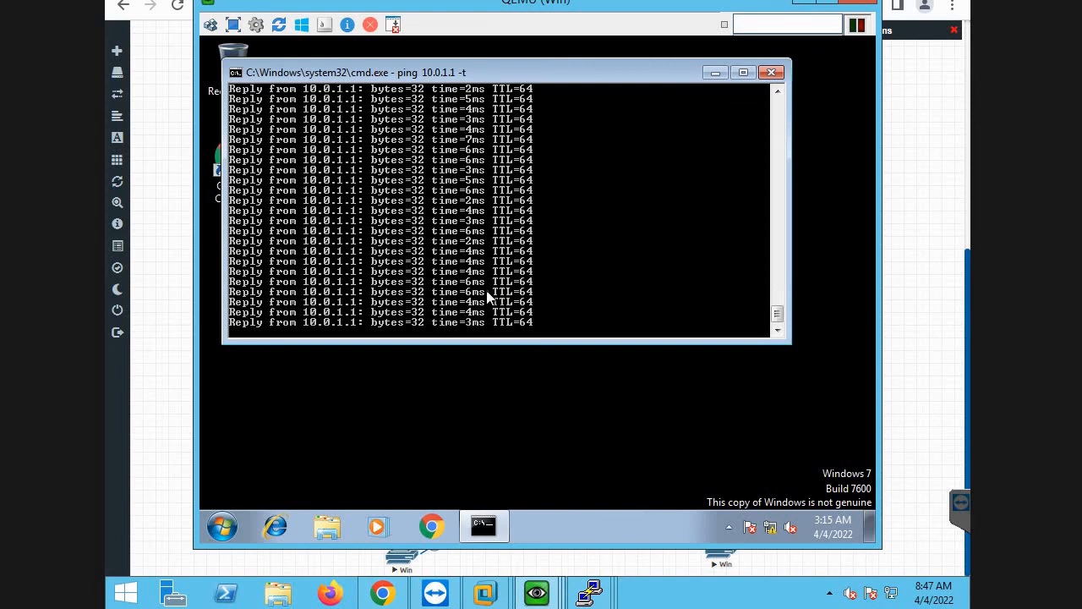
key("ctrl+c")
key("ctrl+z")
key("ctrl+x")
key("BackSpace")
key("BackSpace")
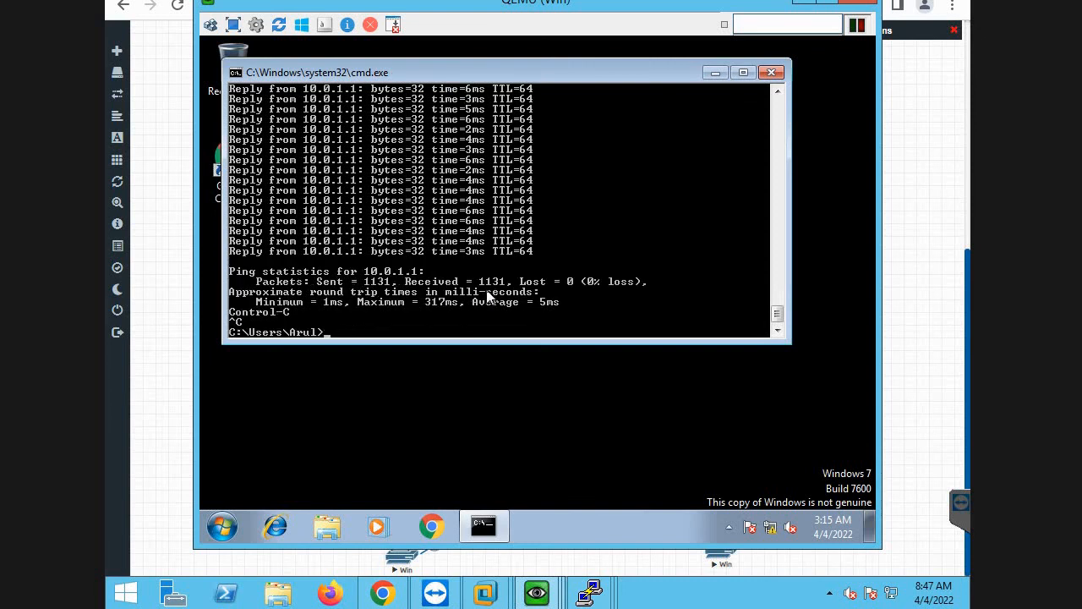
key("Up")
key("Return")
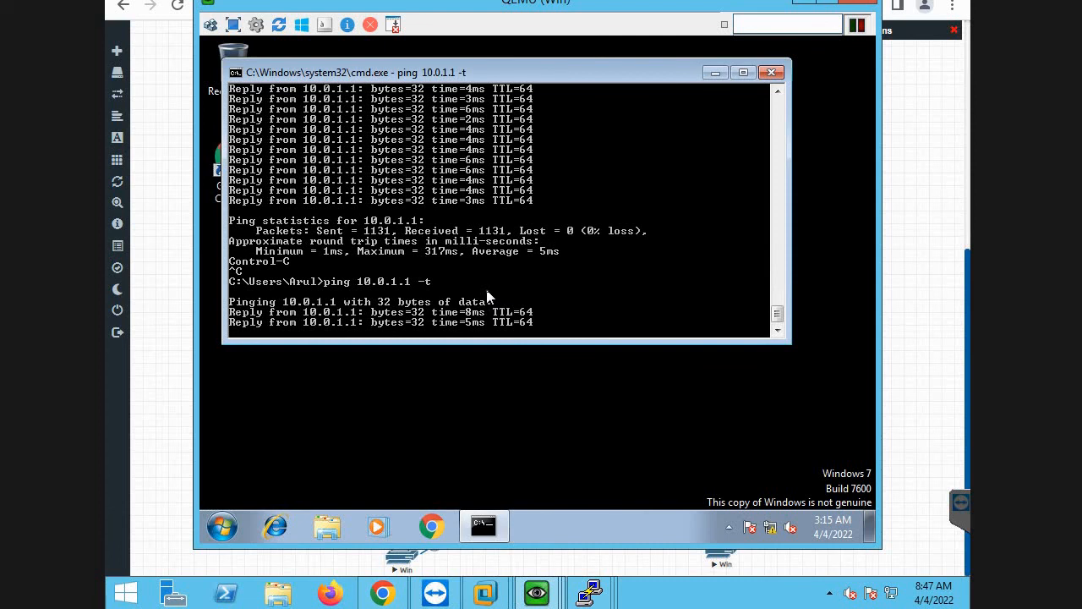
Stop the gateway ping on the Win client and ping 8.8.8.8 from its command prompt.
key("ctrl+c")
key("ctrl+z")
key("ctrl+x")
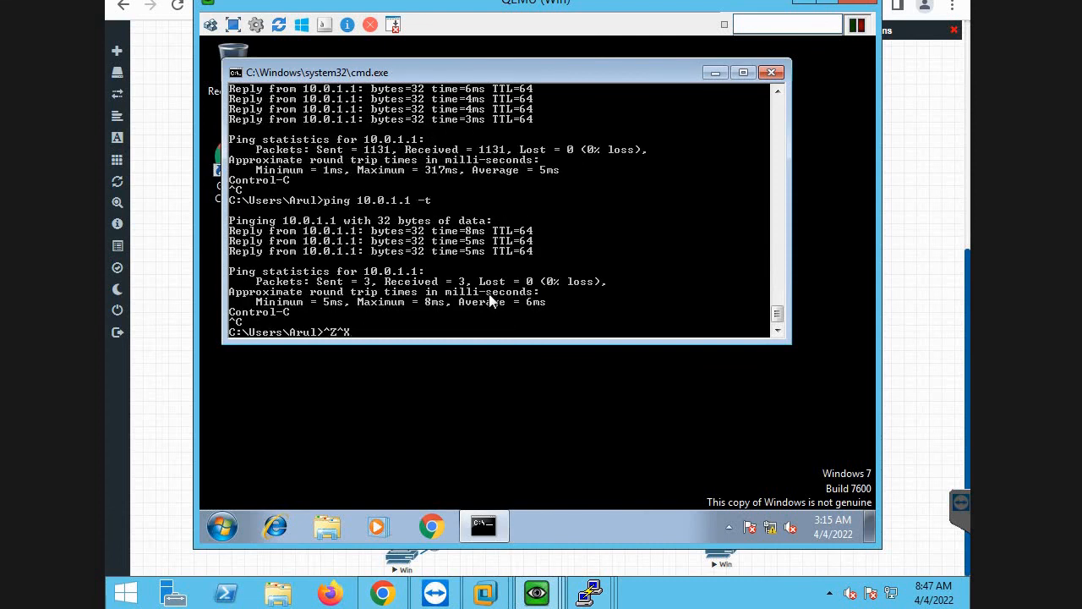
key("BackSpace")
key("BackSpace")
key("Up")
key("BackSpace")
key("BackSpace")
key("BackSpace")
key("BackSpace")
key("BackSpace")
key("BackSpace")
key("BackSpace")
key("BackSpace")
key("BackSpace")
key("BackSpace")
key("BackSpace")
key("BackSpace")
key("BackSpace")
type("g 8.8.8.8")
key("Return")
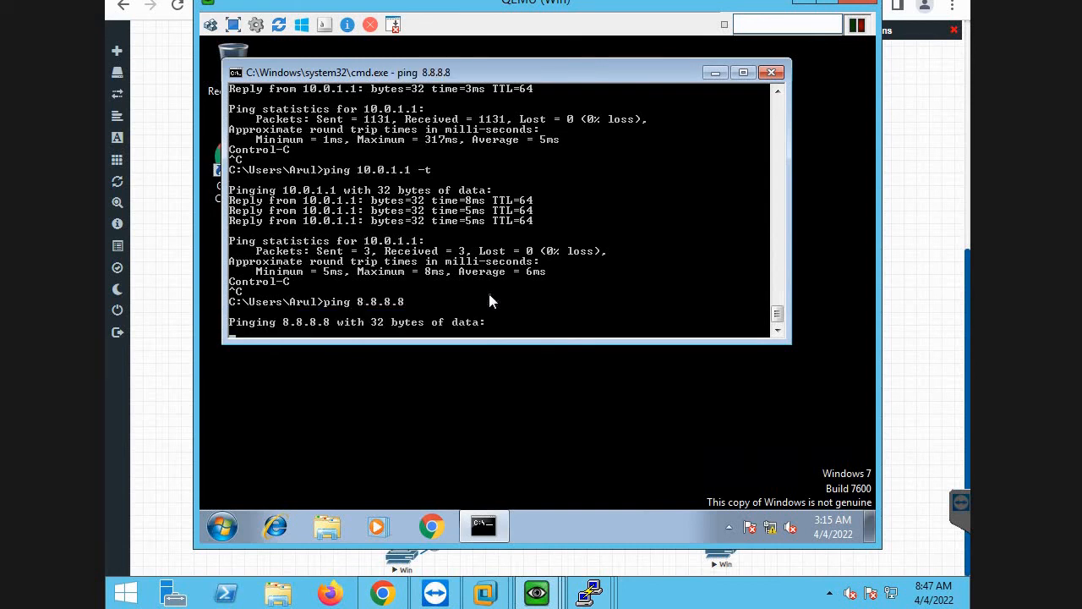
Stop the ping to 8.8.8.8 and clear the stray characters, leaving an empty command prompt.
key("ctrl+c")
key("ctrl+z")
key("ctrl+x")
key("BackSpace")
key("BackSpace")
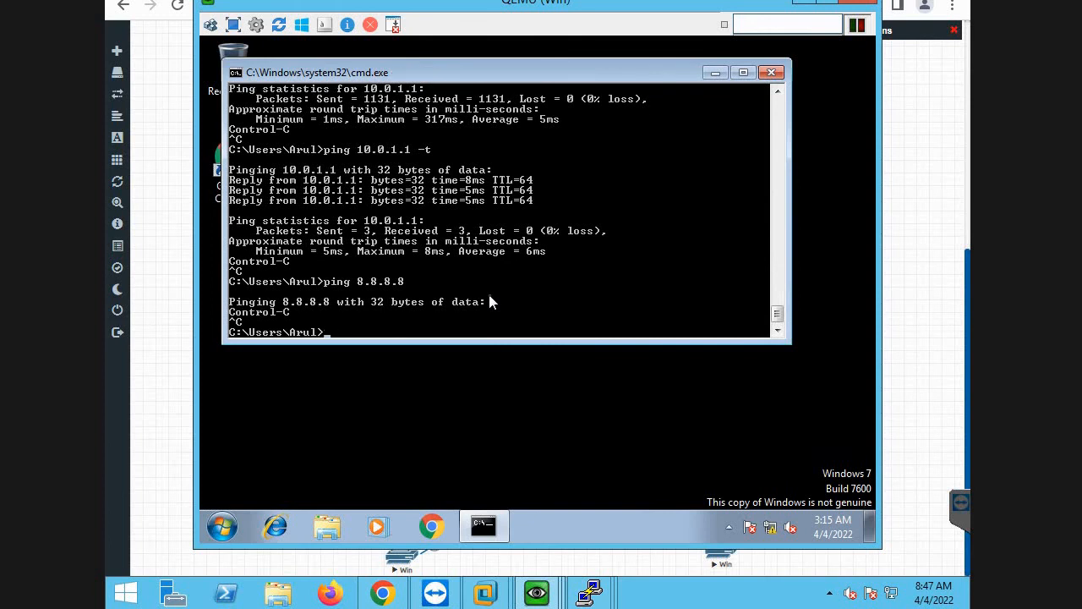
key("Return")
key("Return")
key("Return")
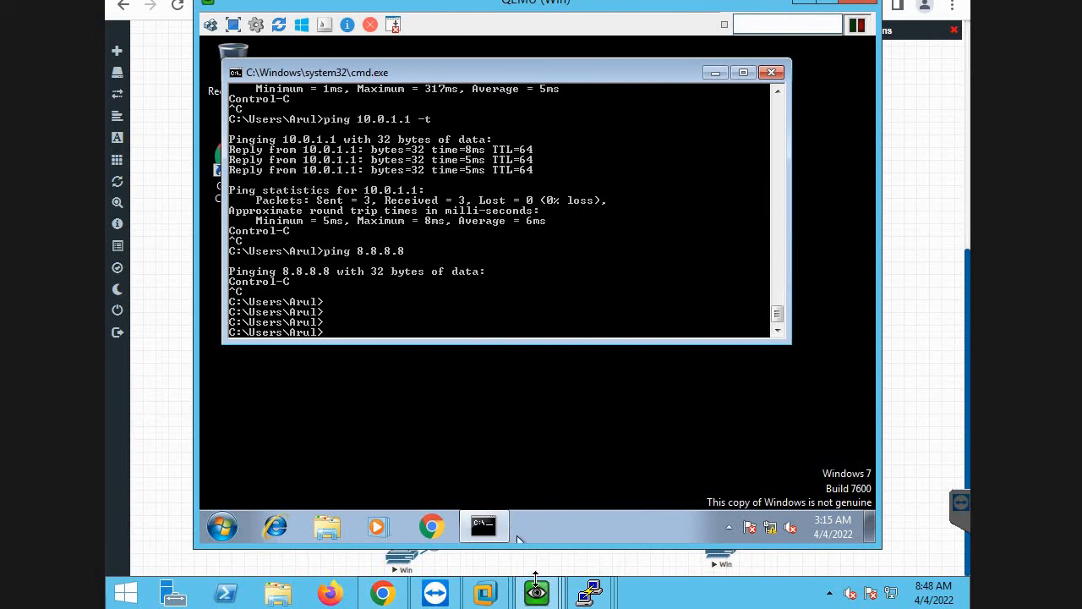
Switch to the firewall's web interface on the management Win machine and add a NAT policy rule named internet.
mouse_move(537, 592)
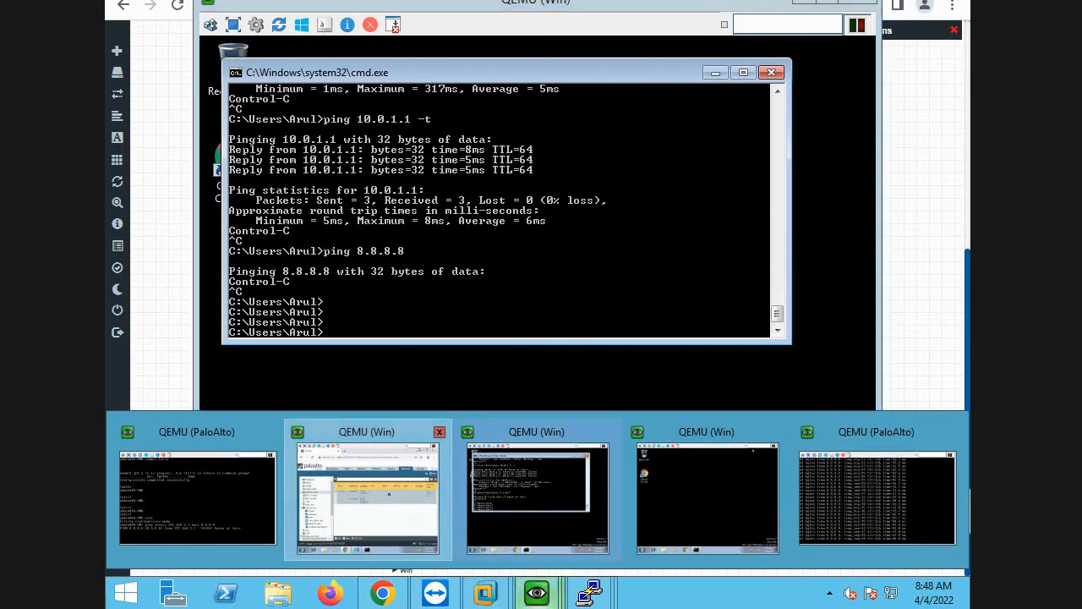
left_click(402, 507)
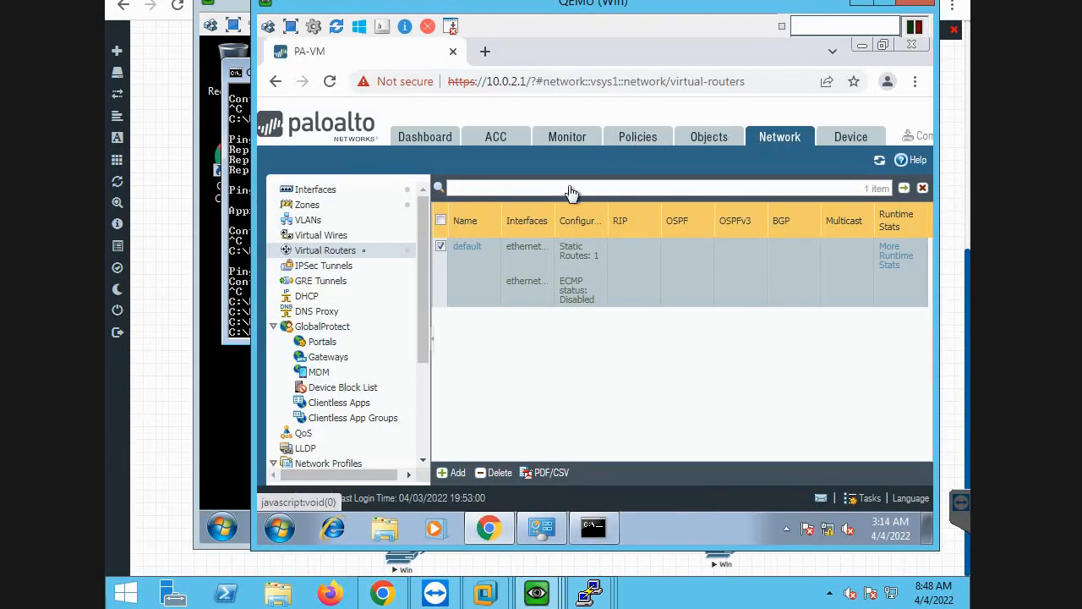
left_click(623, 140)
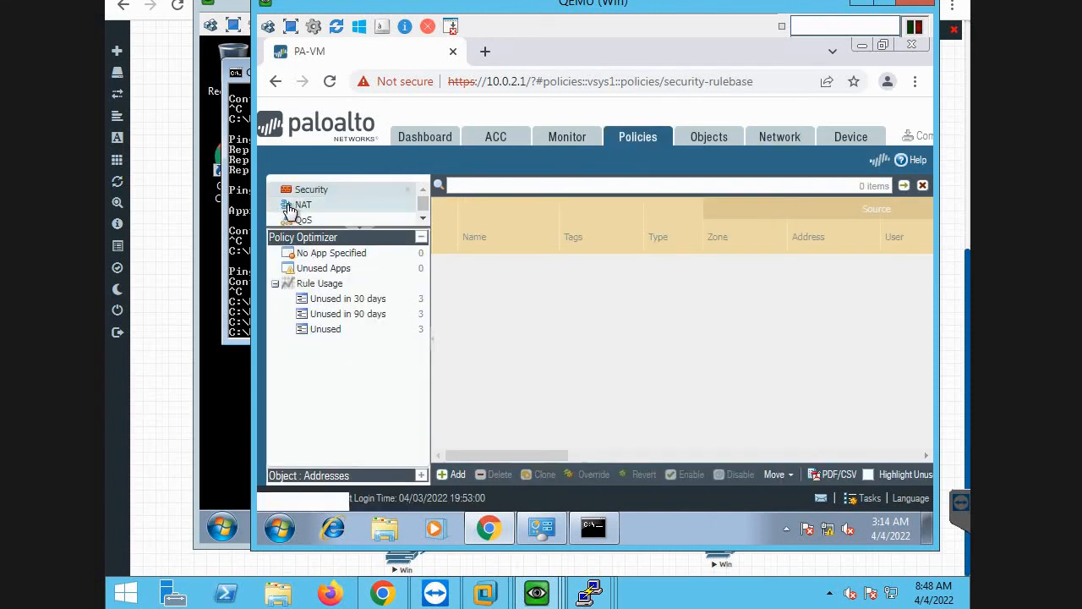
left_click(292, 207)
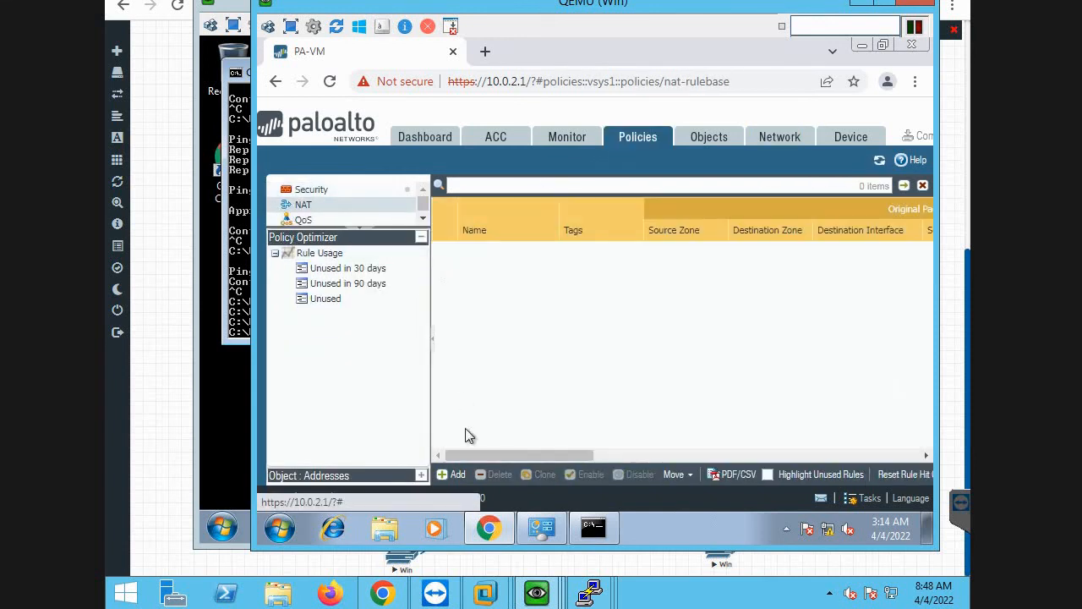
left_click(456, 475)
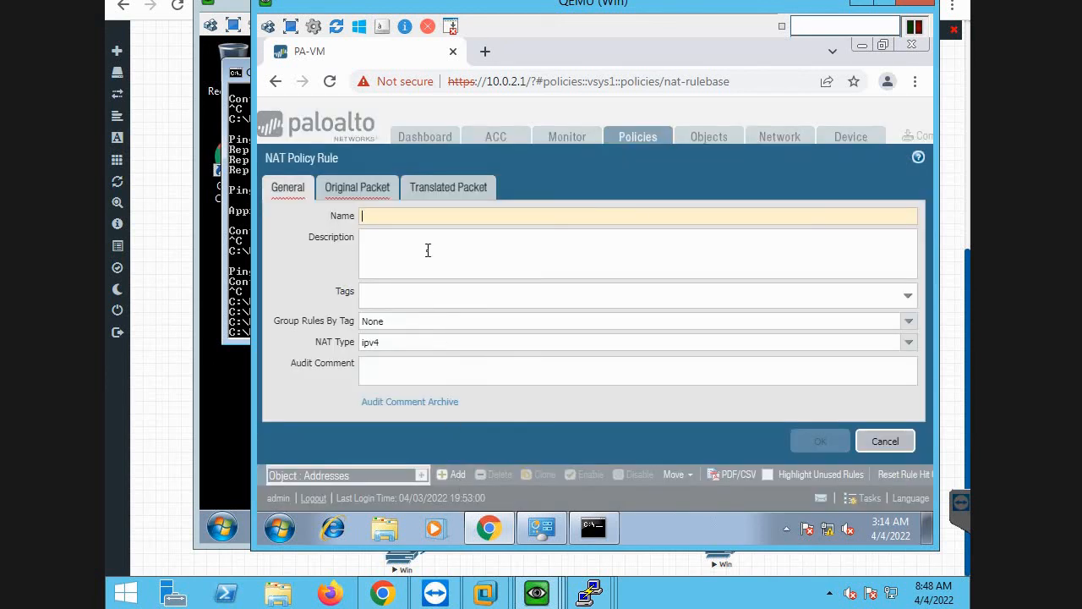
type("inter")
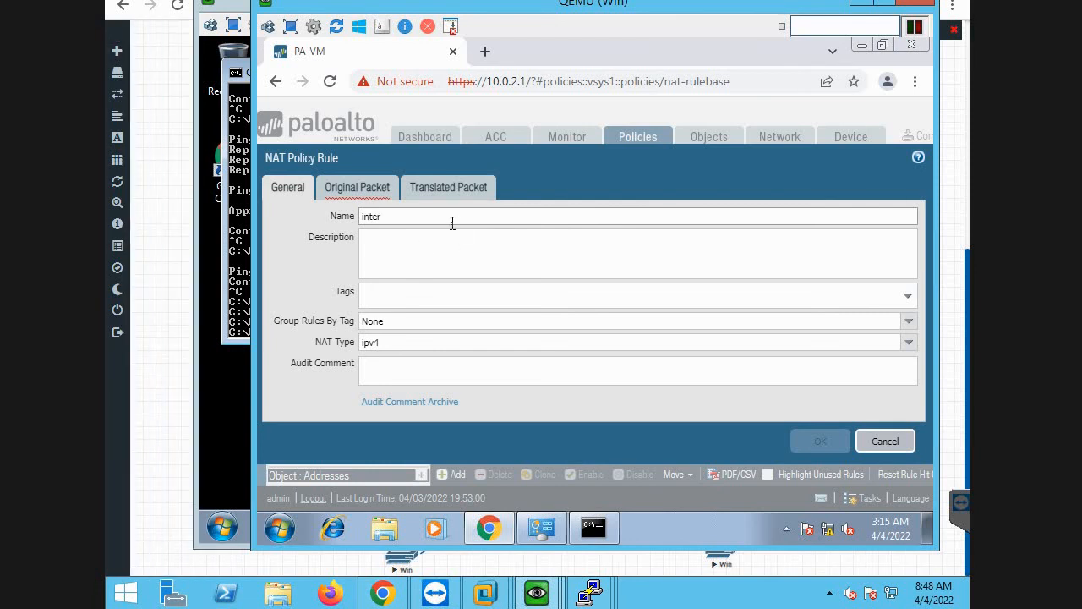
type("net")
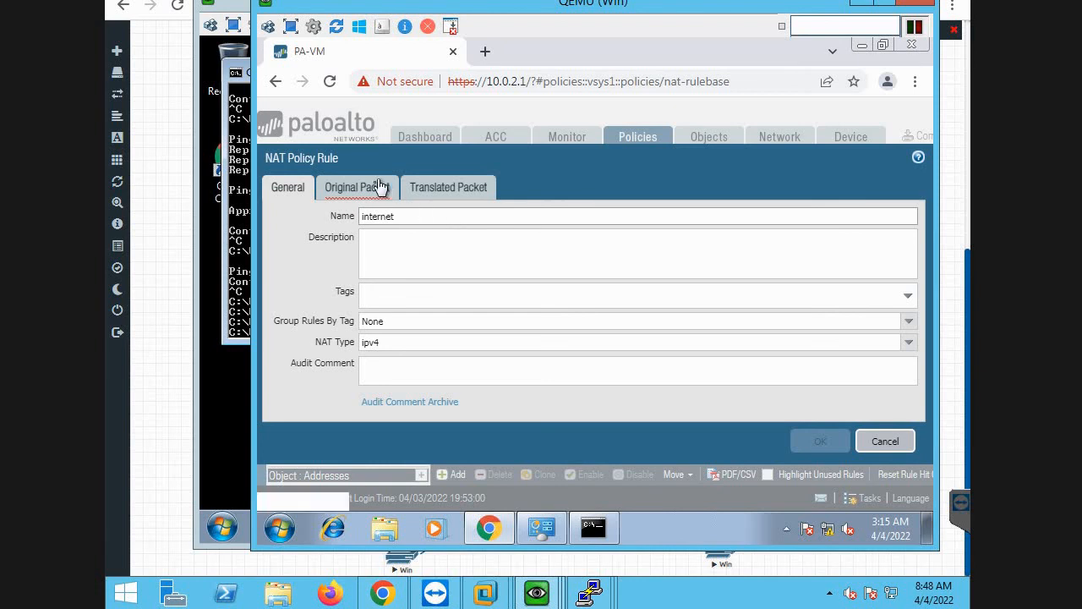
Set the NAT rule's original packet to source zone Trust and destination zone un-trust.
left_click(377, 188)
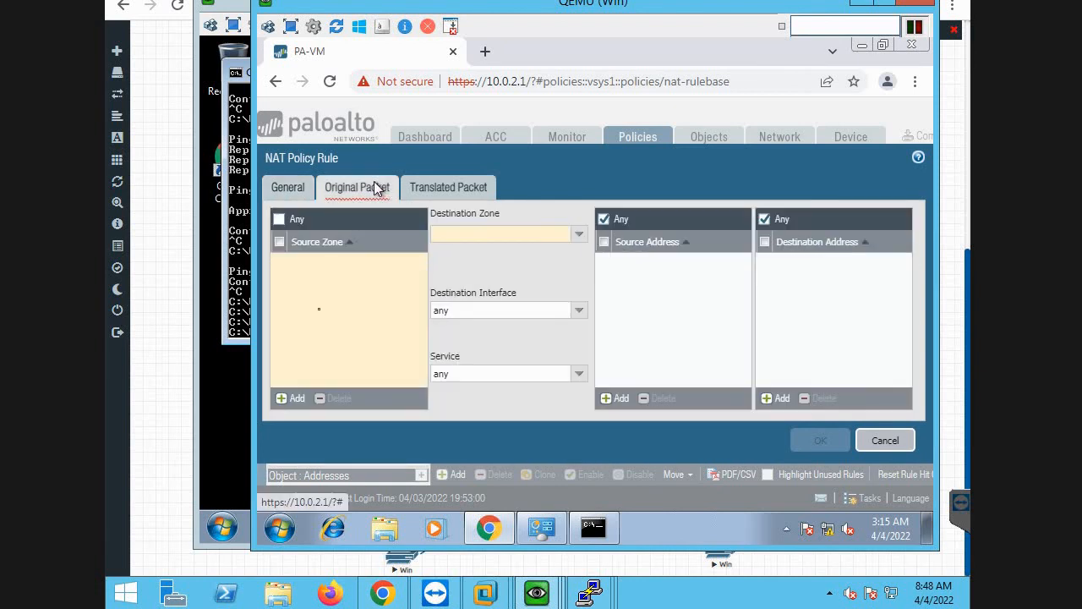
left_click(294, 402)
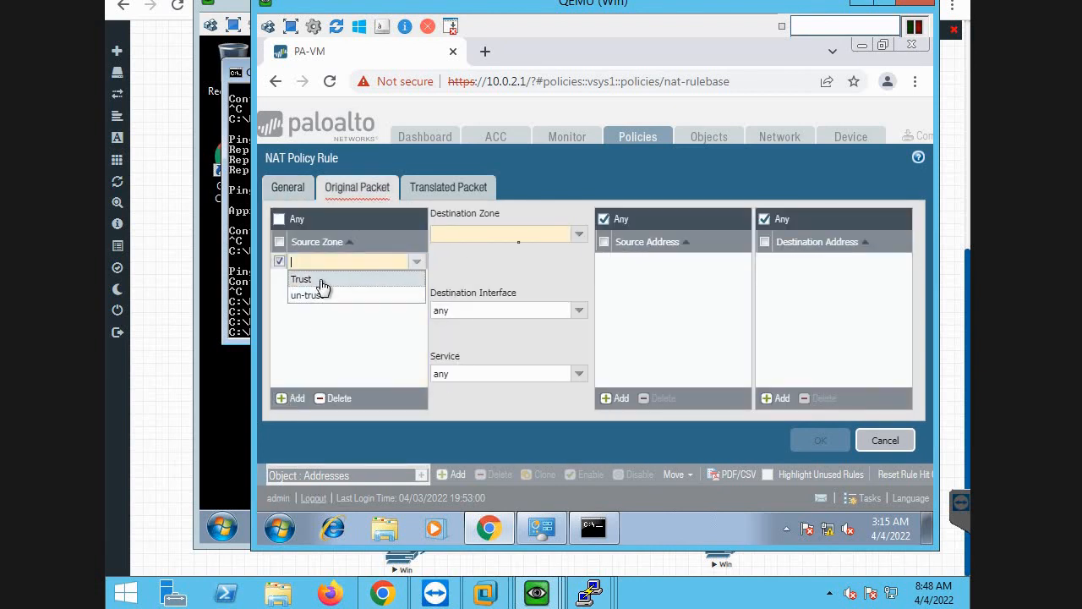
left_click(319, 281)
left_click(579, 234)
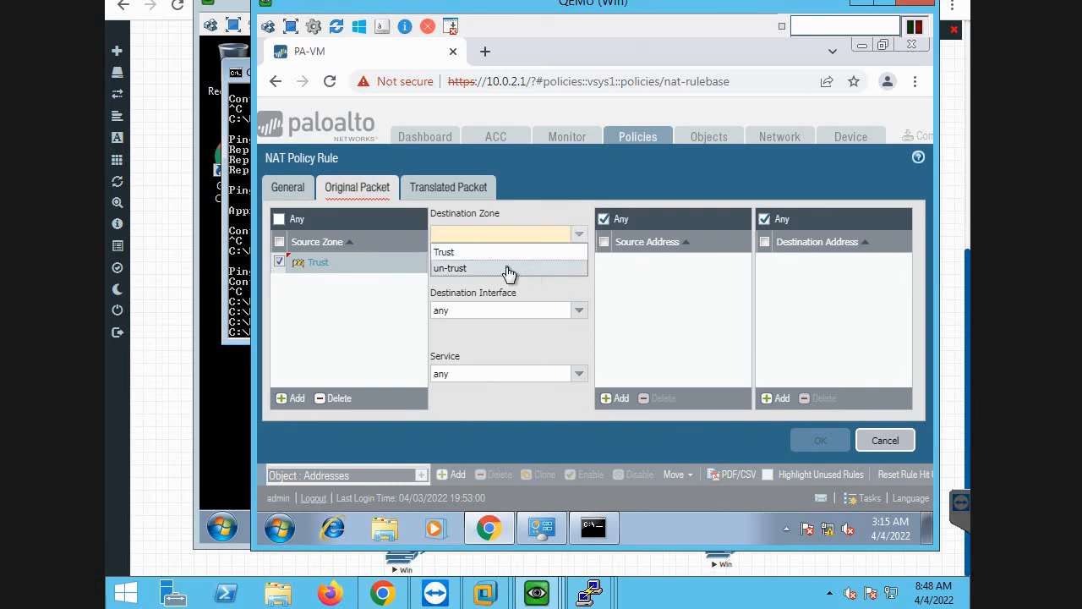
left_click(507, 269)
Set source address translation to Dynamic IP And Port, using the interface address of ethernet1/1 with IP 192.168.3.1/24.
left_click(464, 192)
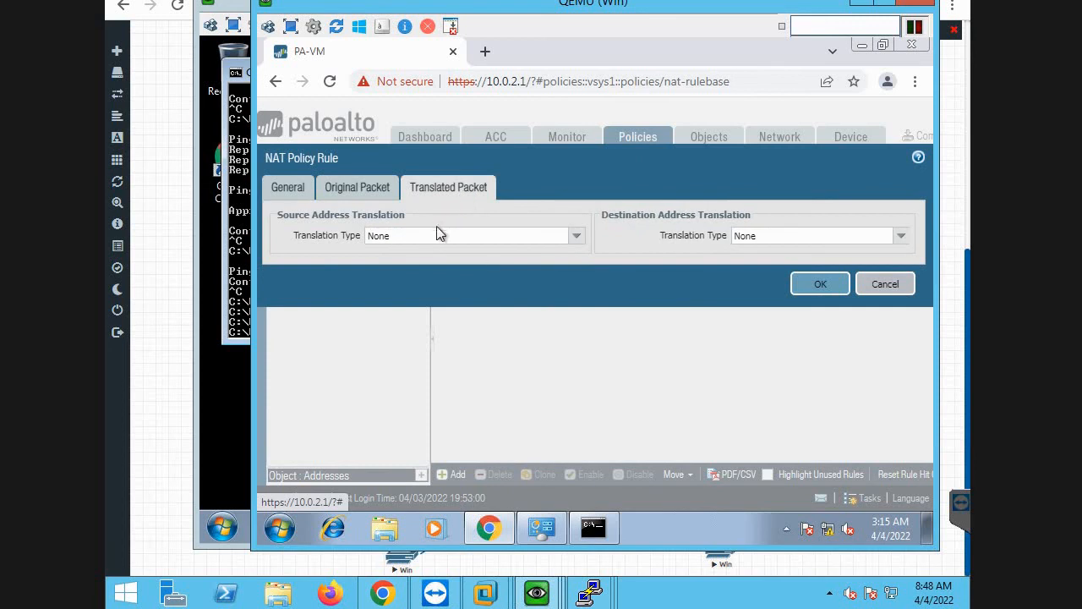
left_click(574, 242)
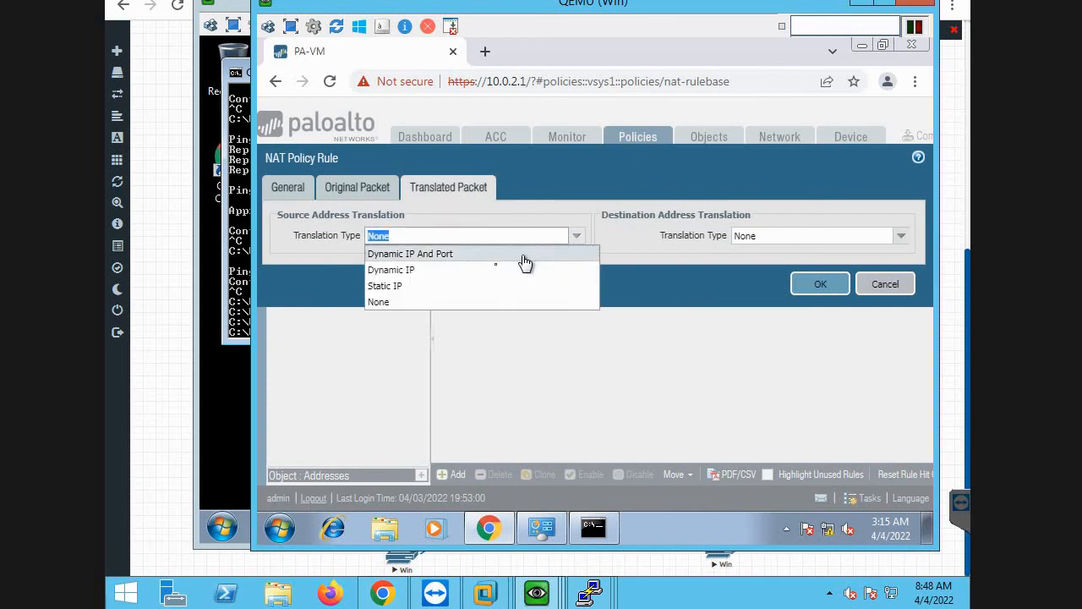
left_click(464, 262)
left_click(576, 257)
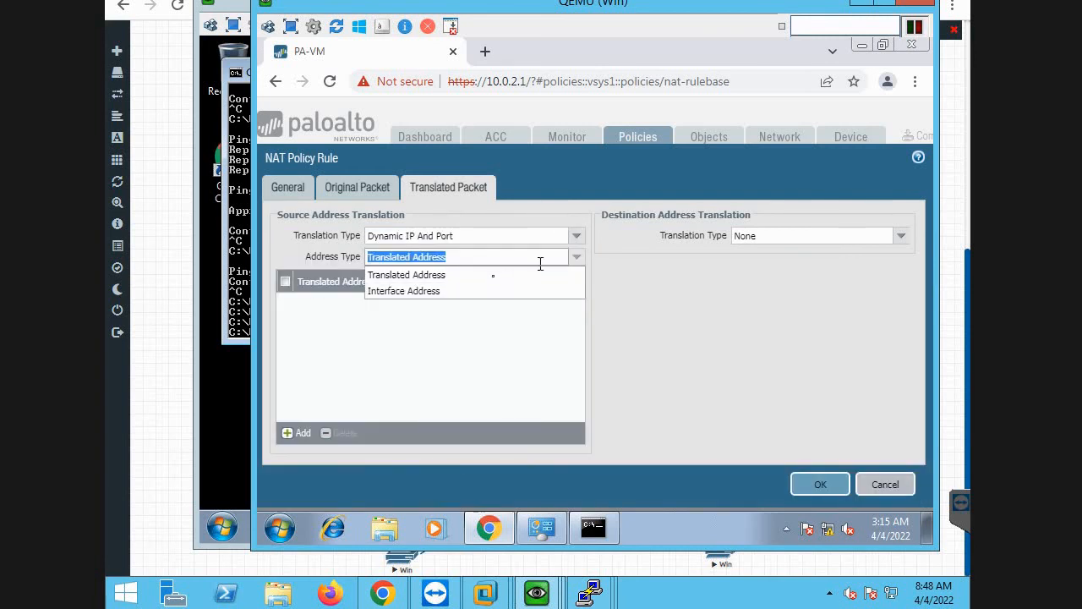
left_click(483, 291)
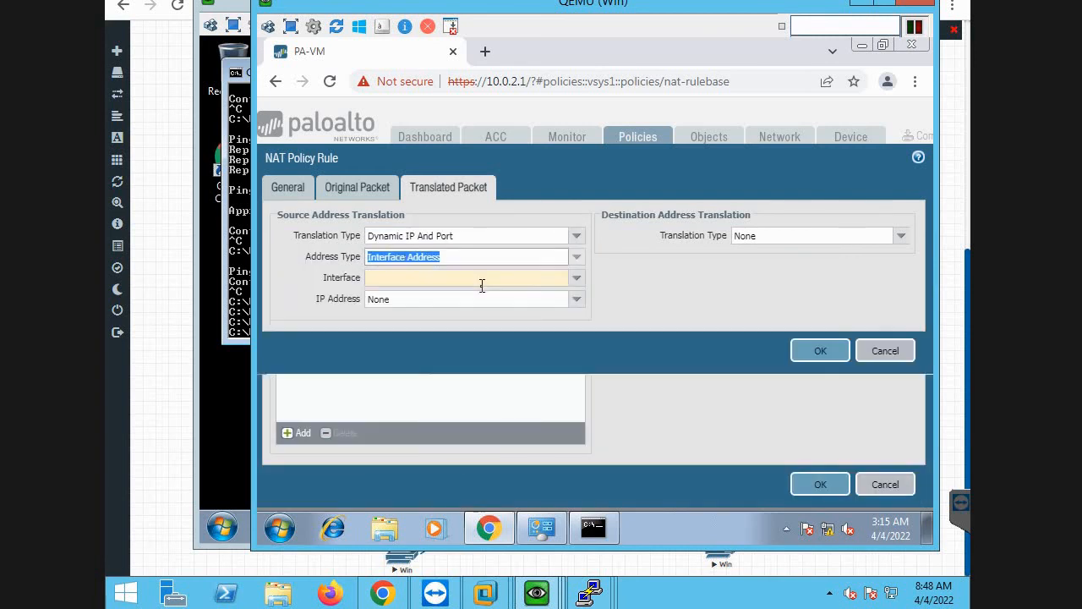
left_click(577, 281)
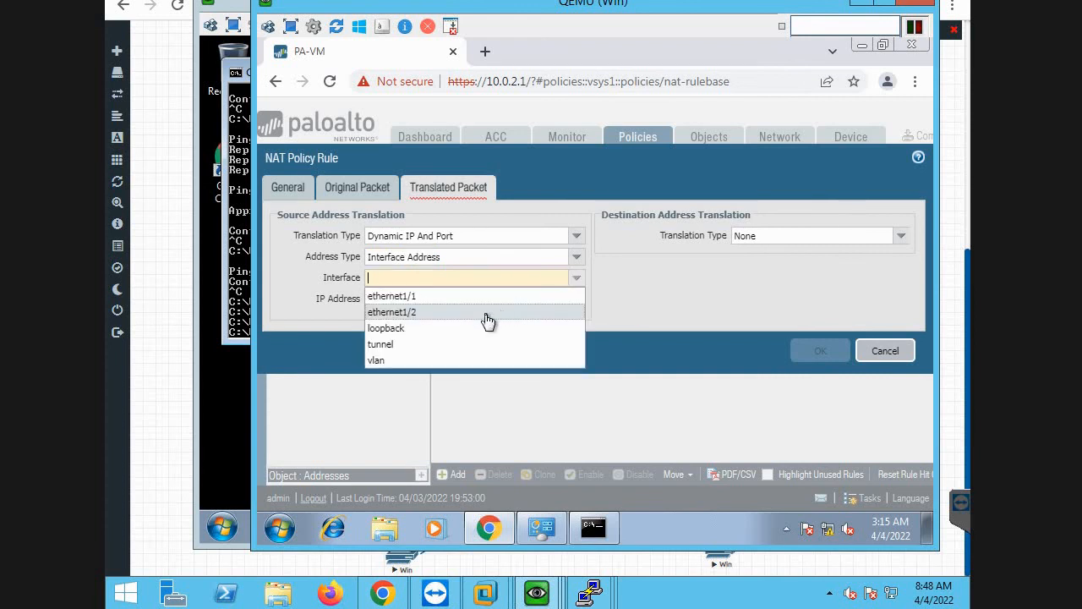
left_click(474, 297)
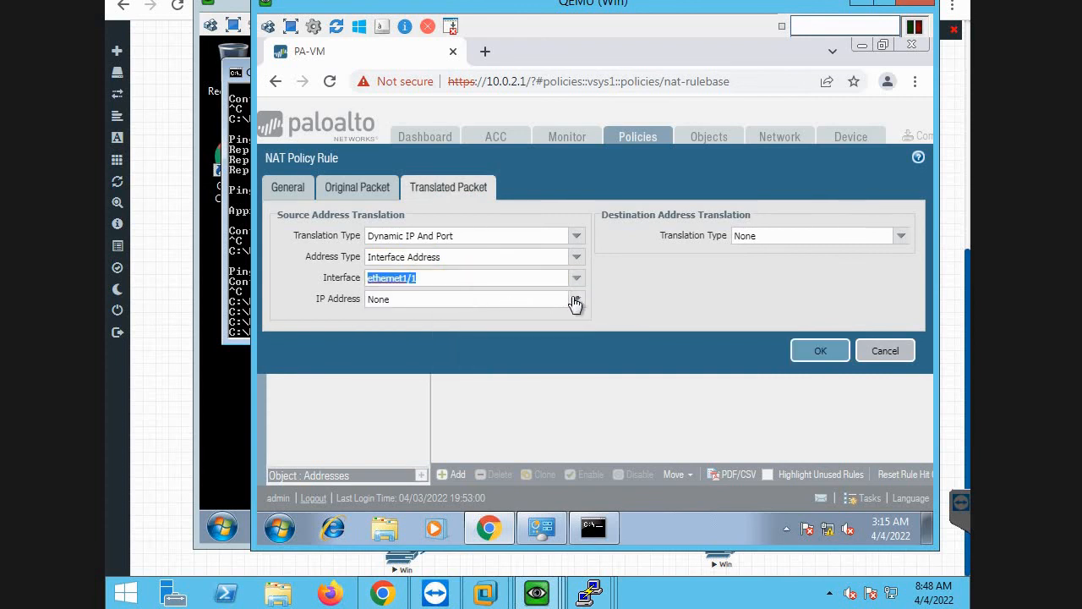
left_click(575, 300)
left_click(480, 333)
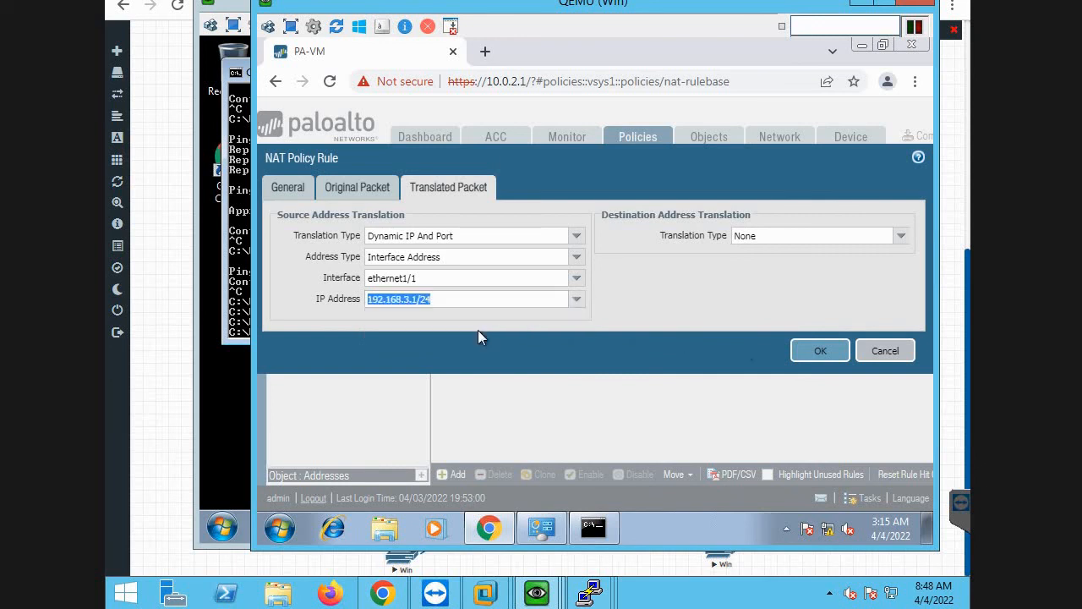
Save the NAT rule by committing all changes, and return to the Win client's command prompt.
left_click(826, 359)
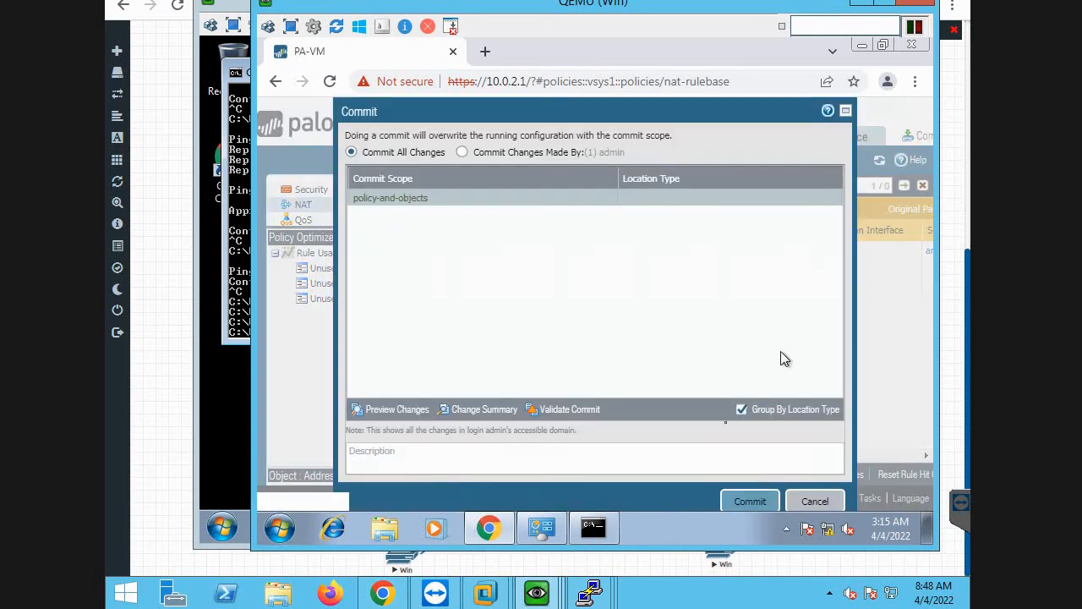
left_click(734, 499)
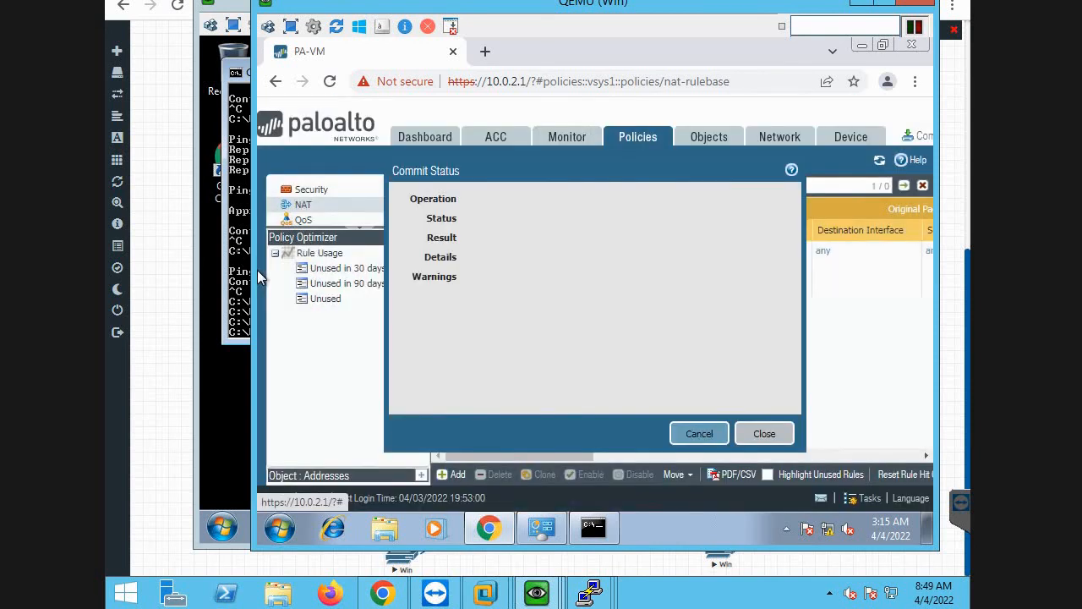
left_click(239, 256)
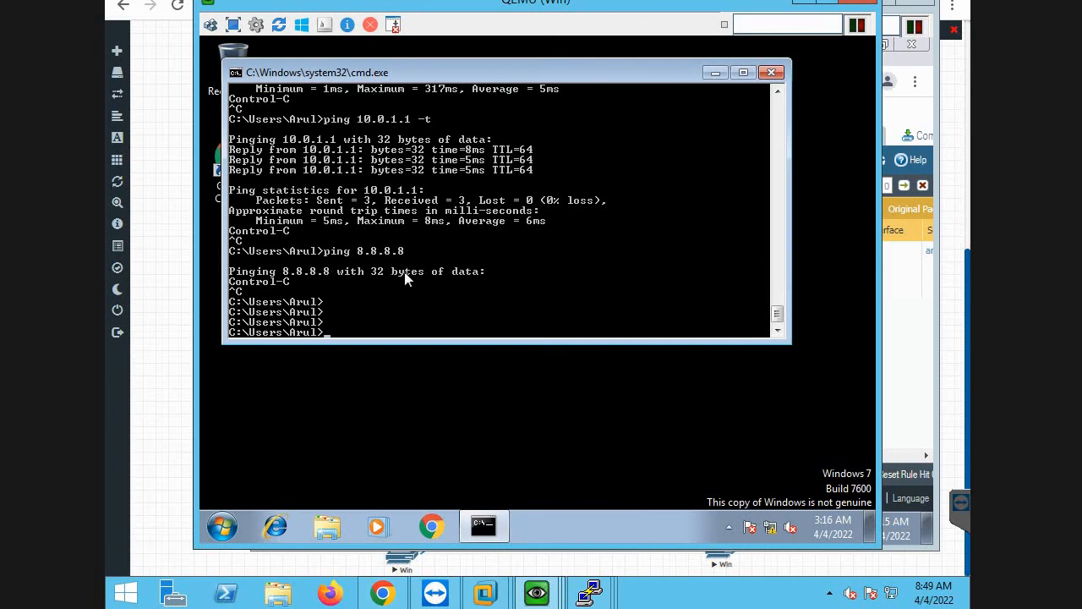
Start a continuous ping to 8.8.8.8 from the Win client's command prompt.
key("Up")
type("-t")
key("Return")
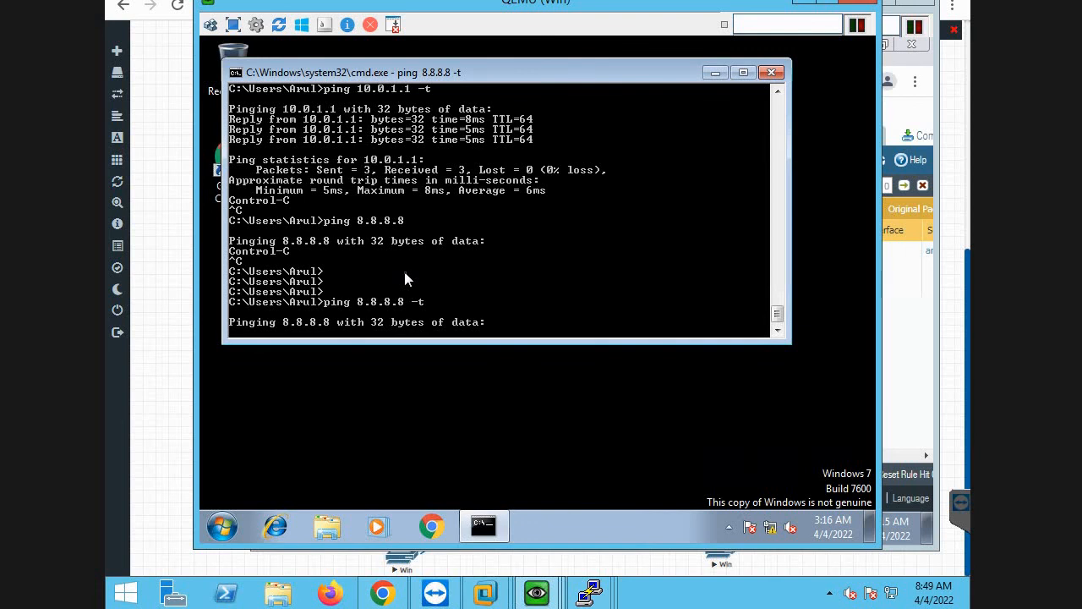
Place the firewall's commit status window beside the running ping, monitor both, and minimize the management machine's window.
left_click(915, 349)
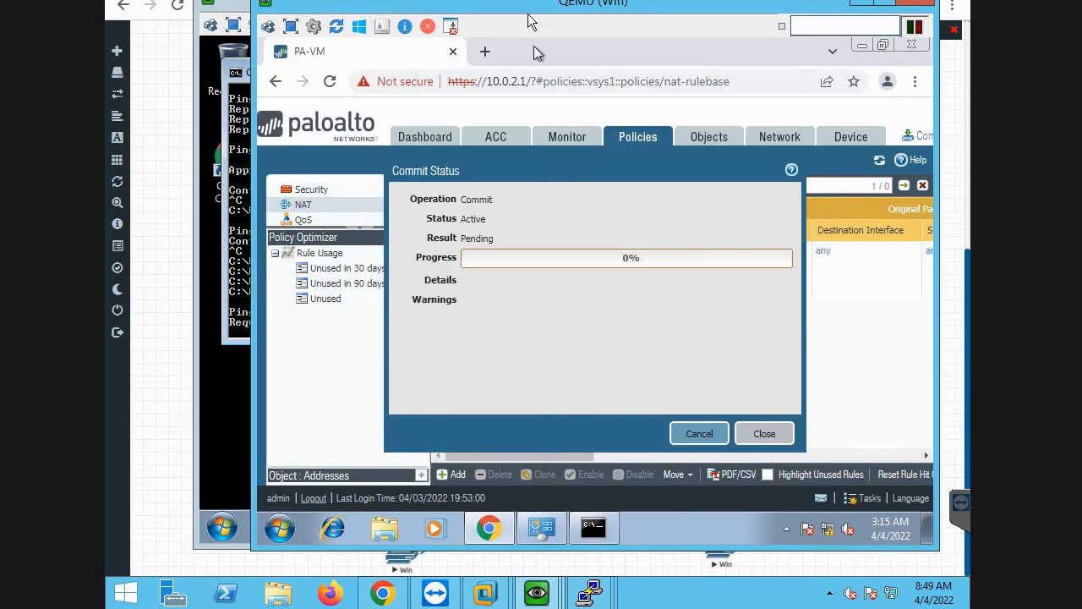
left_click_drag(507, 16, 677, 41)
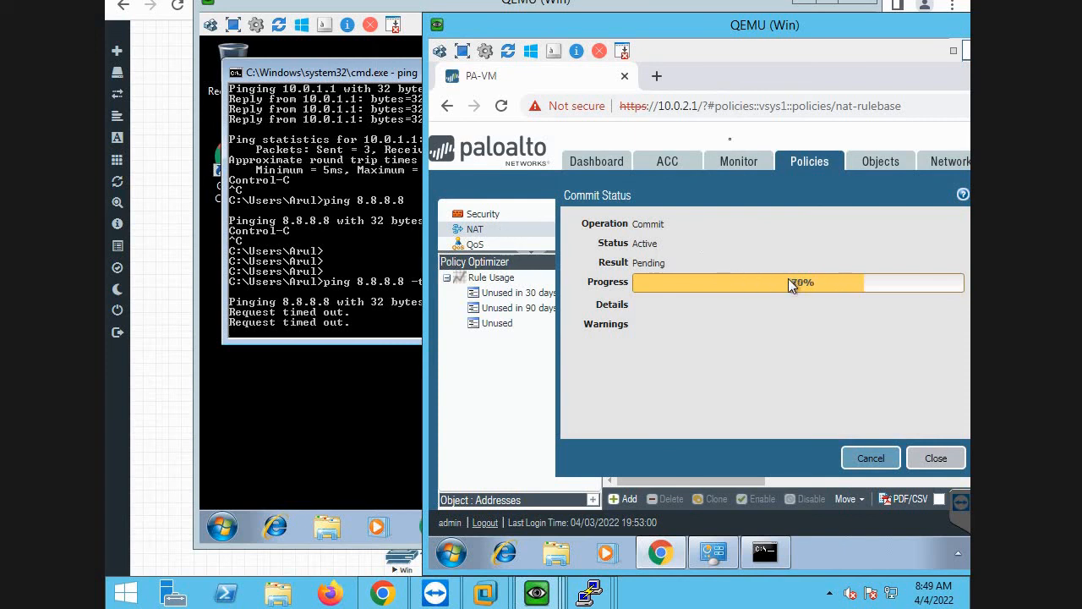
left_click_drag(629, 28, 663, 28)
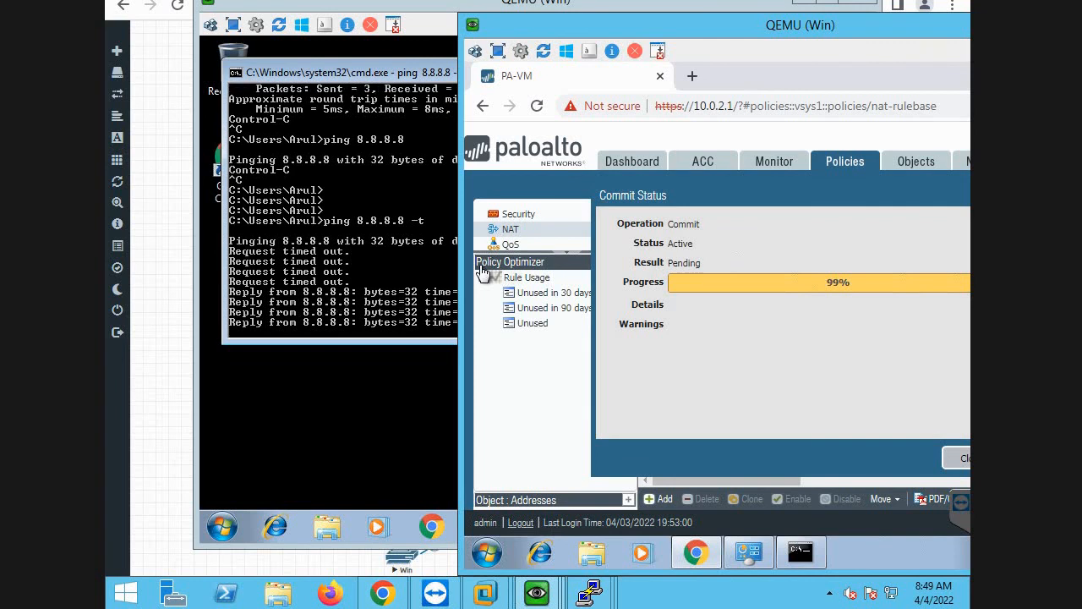
left_click_drag(741, 33, 515, 41)
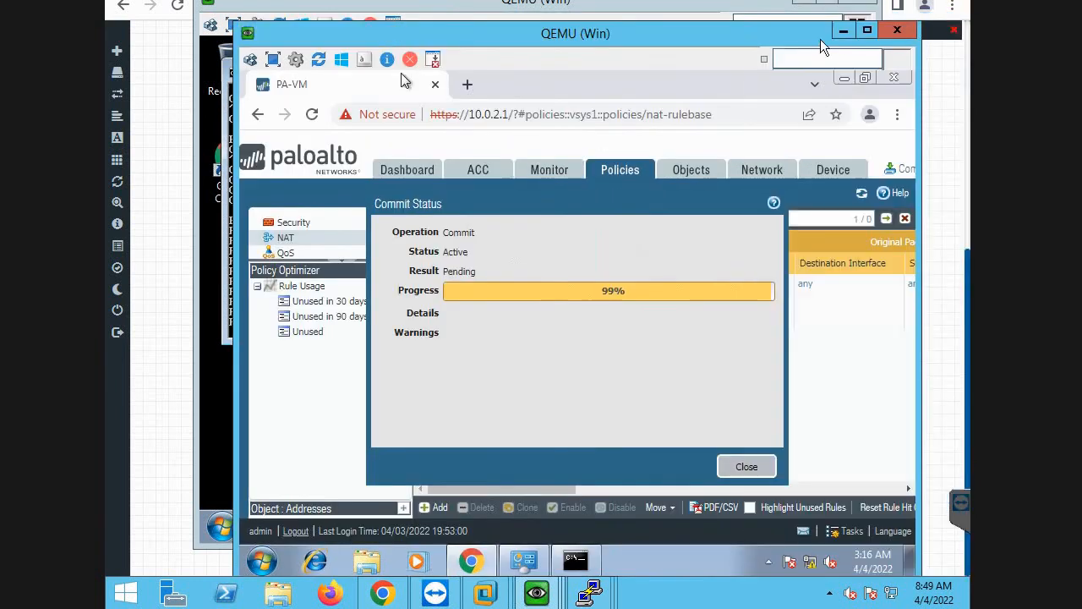
left_click(843, 30)
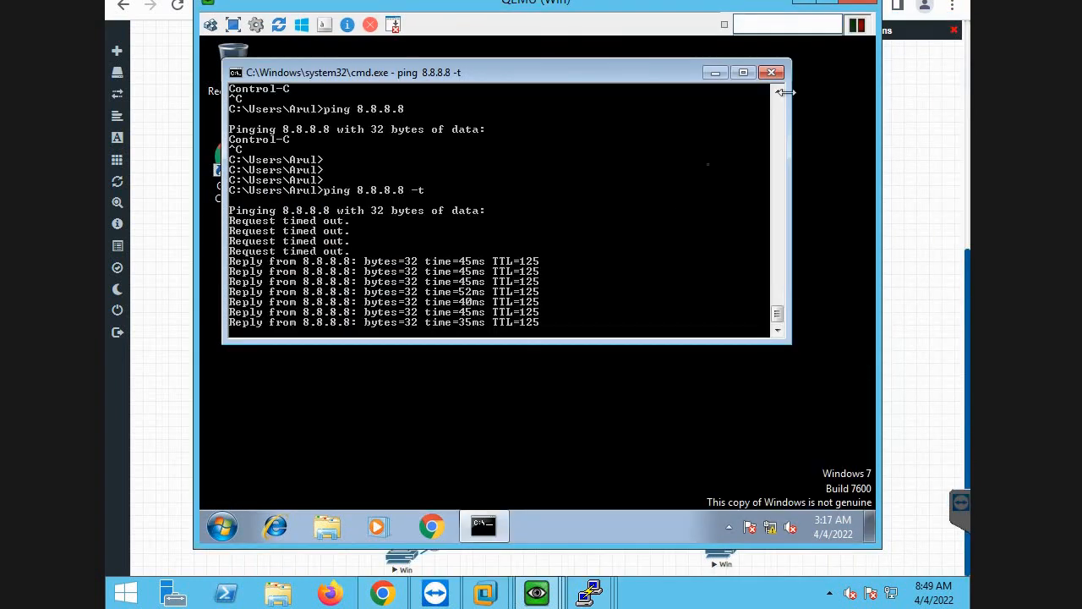
Test browsing from the Win client by searching for youtube in Chrome, checking the continuous ping in the command prompt.
left_click(714, 73)
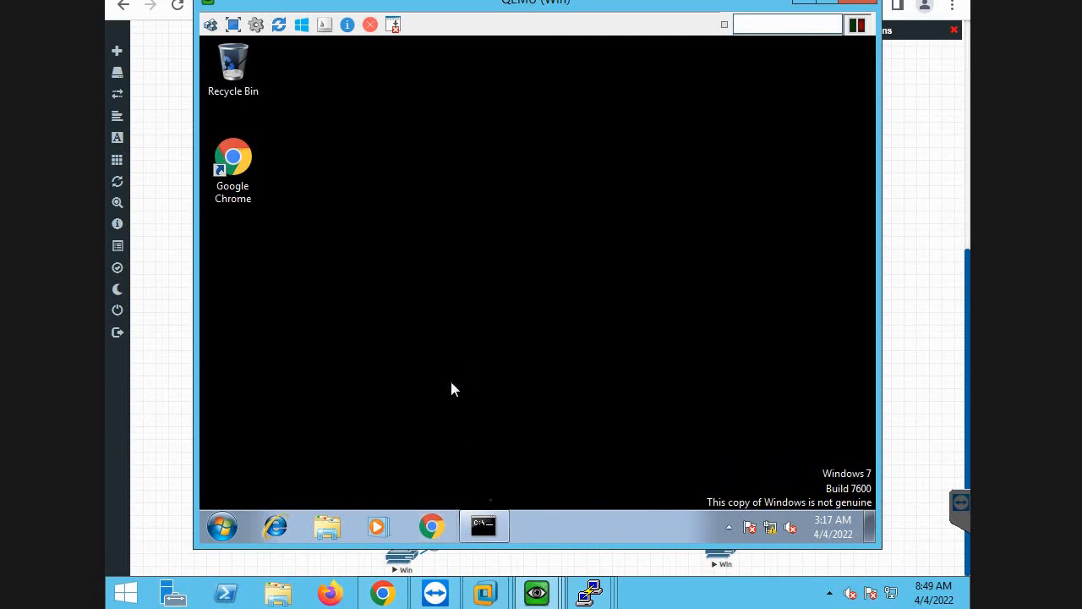
left_click(484, 524)
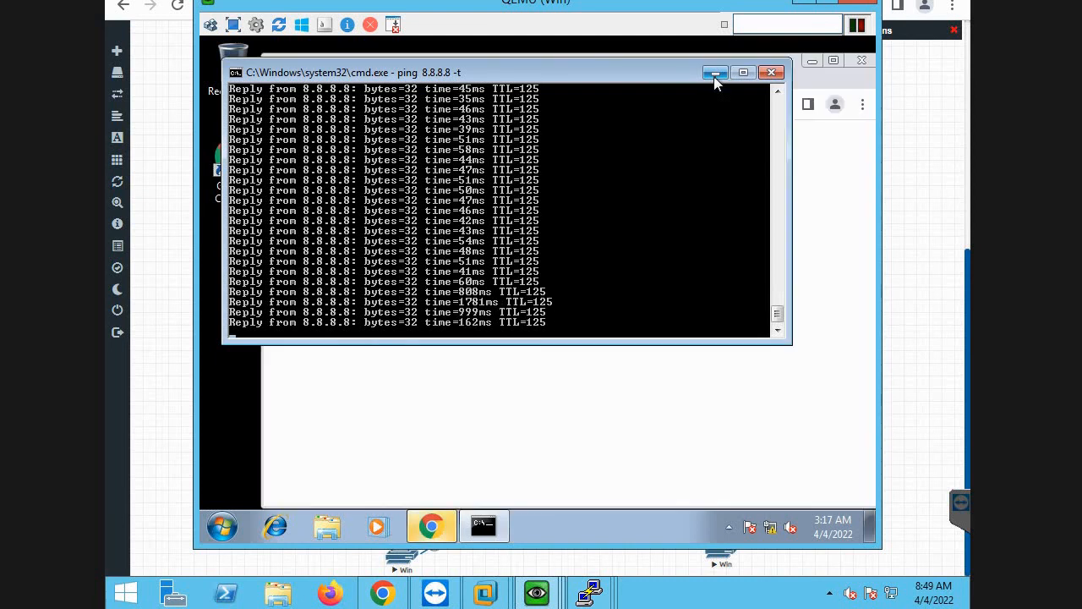
left_click(714, 76)
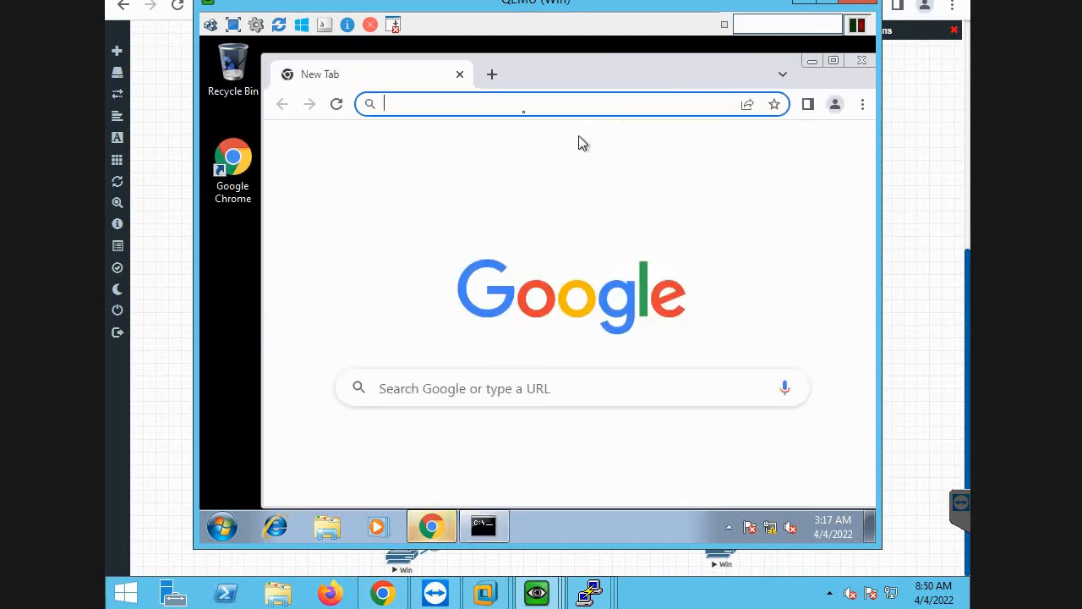
left_click(510, 103)
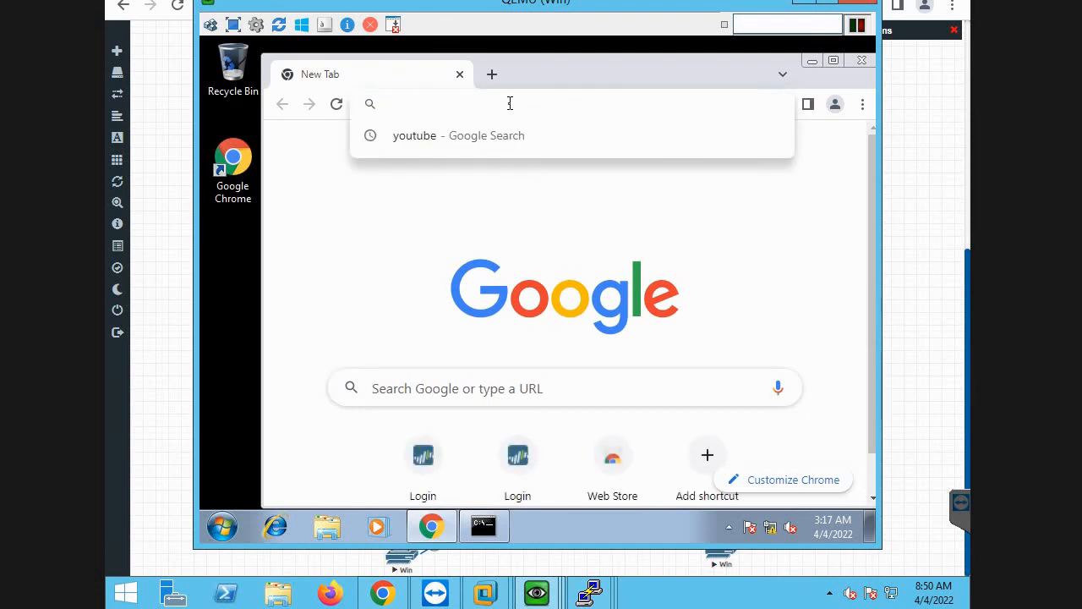
type("you")
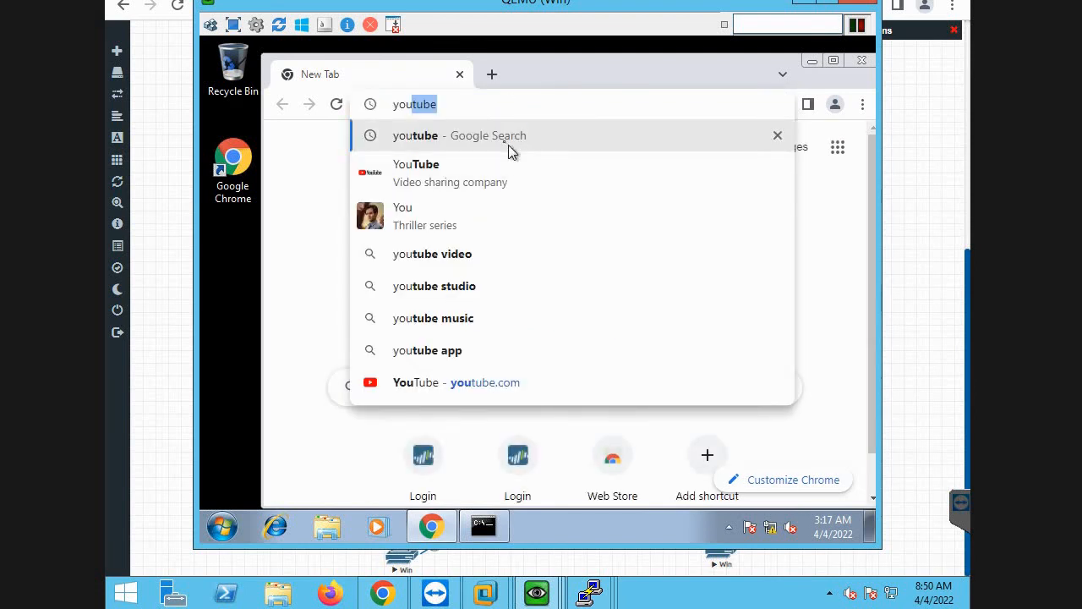
left_click(505, 144)
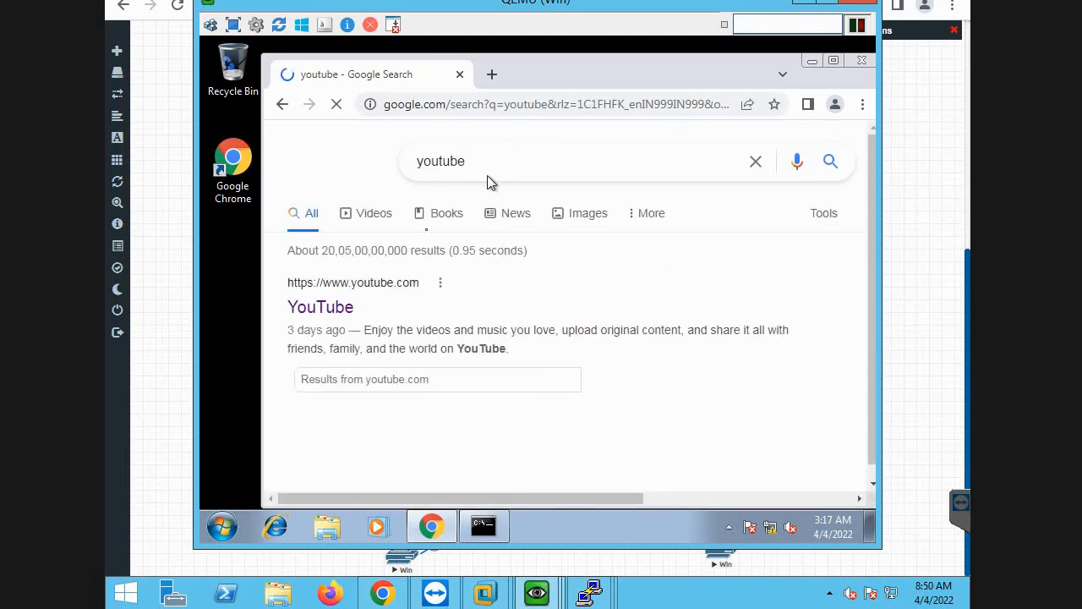
left_click(484, 529)
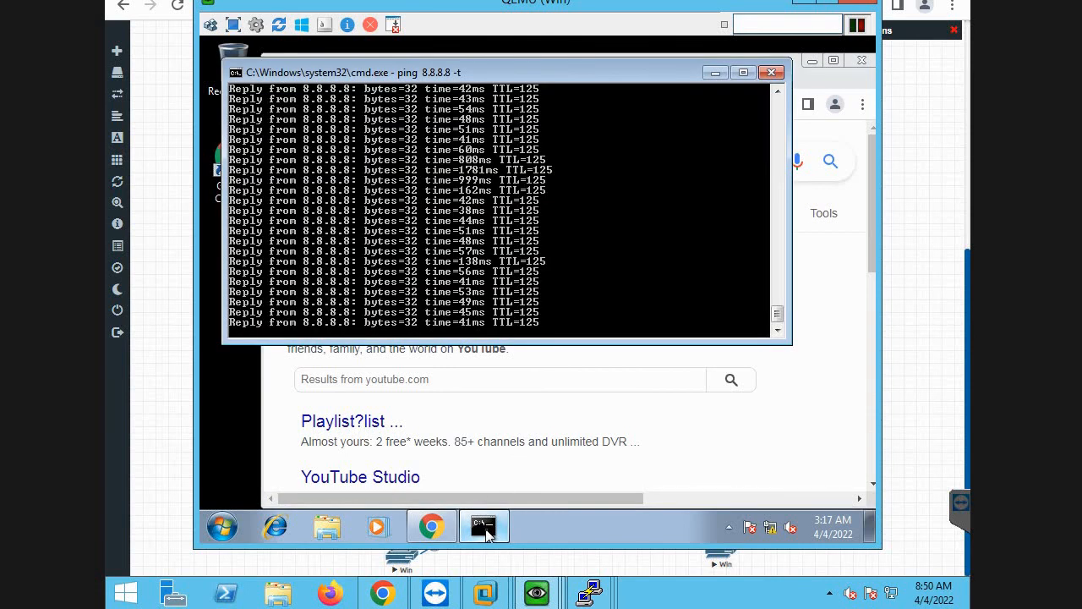
left_click(485, 529)
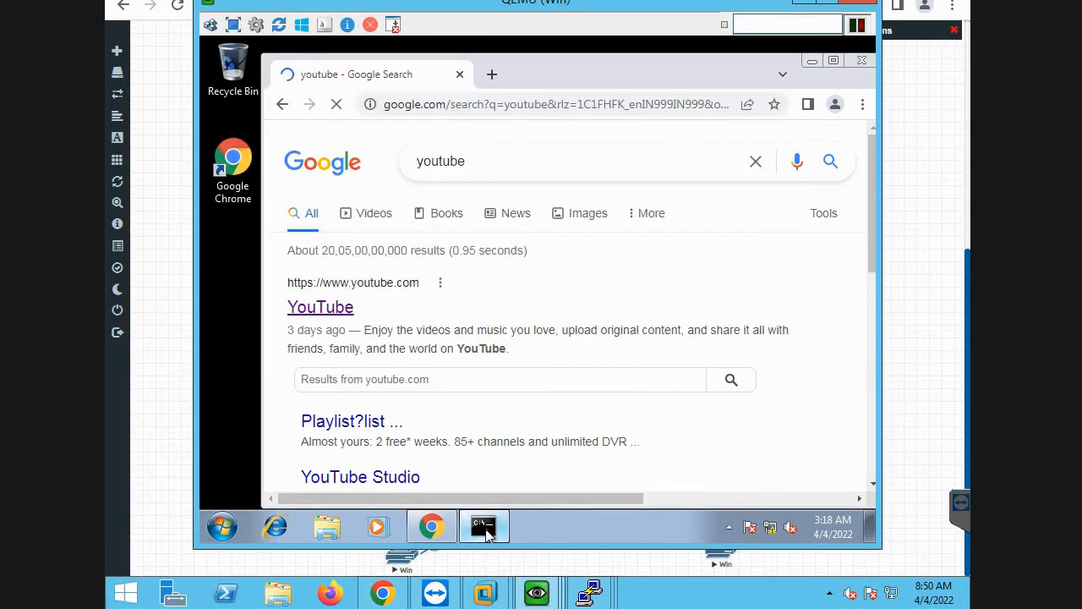